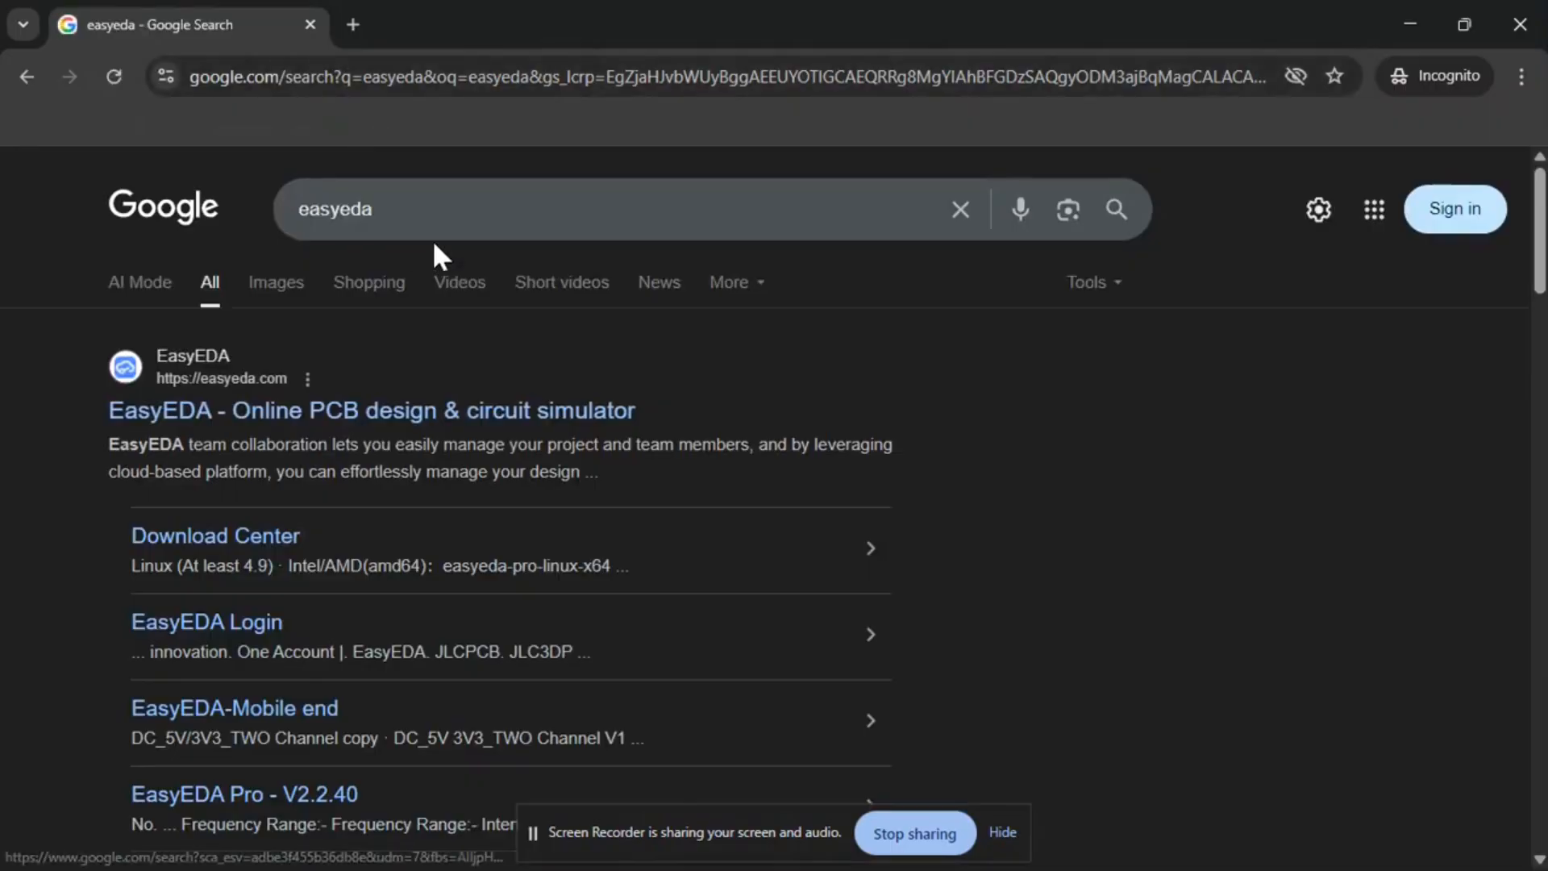
Open the EasyEDA website from the search results
{"action": "left_click", "coordinate": [327, 410]}
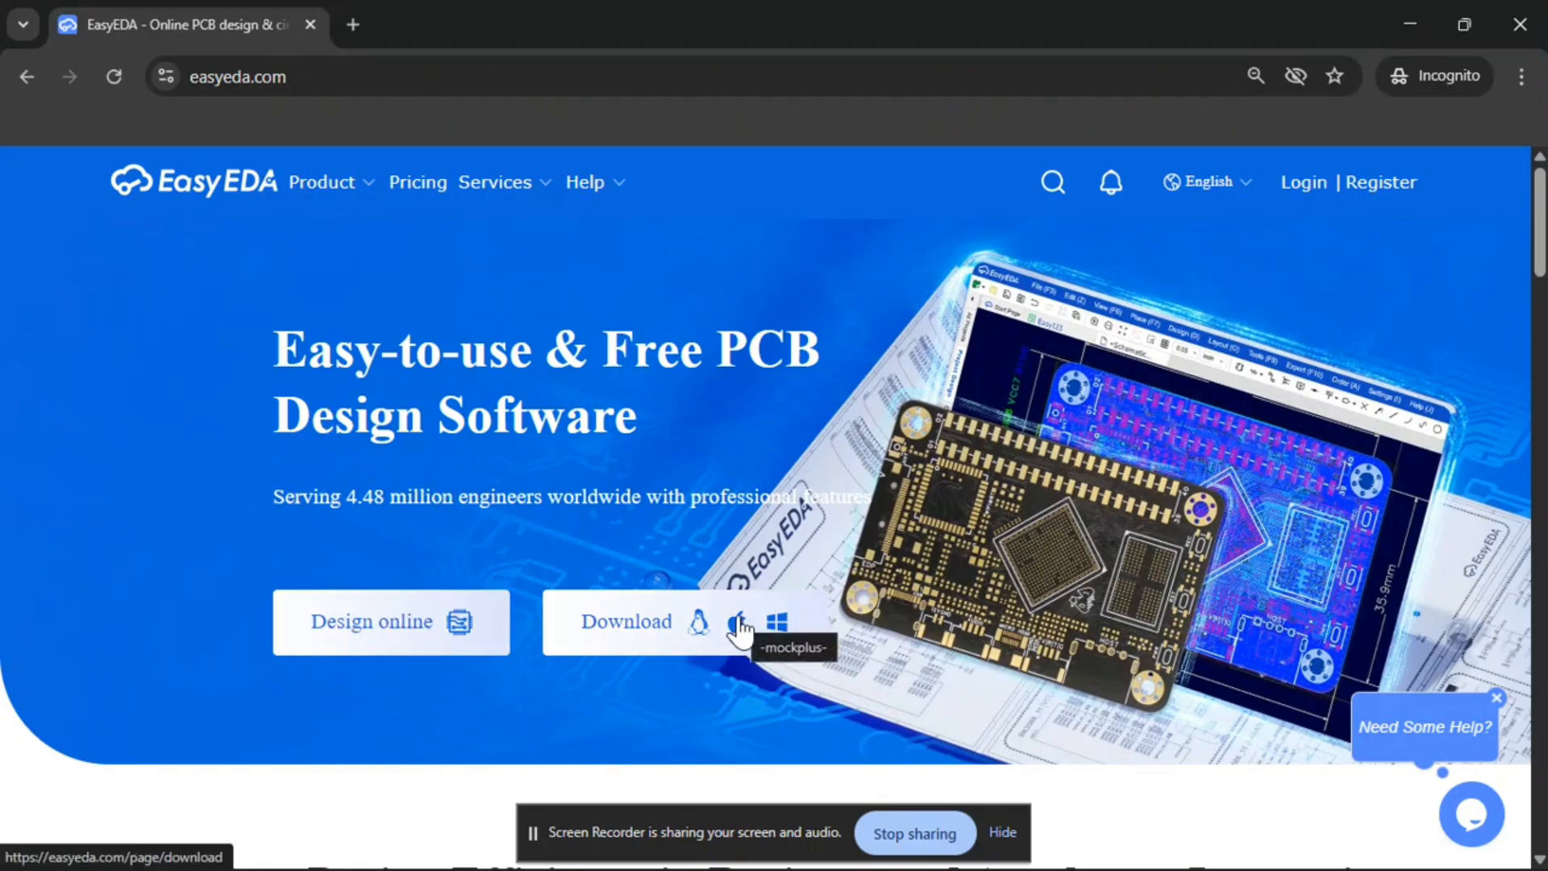
{"action": "left_click", "coordinate": [1014, 835]}
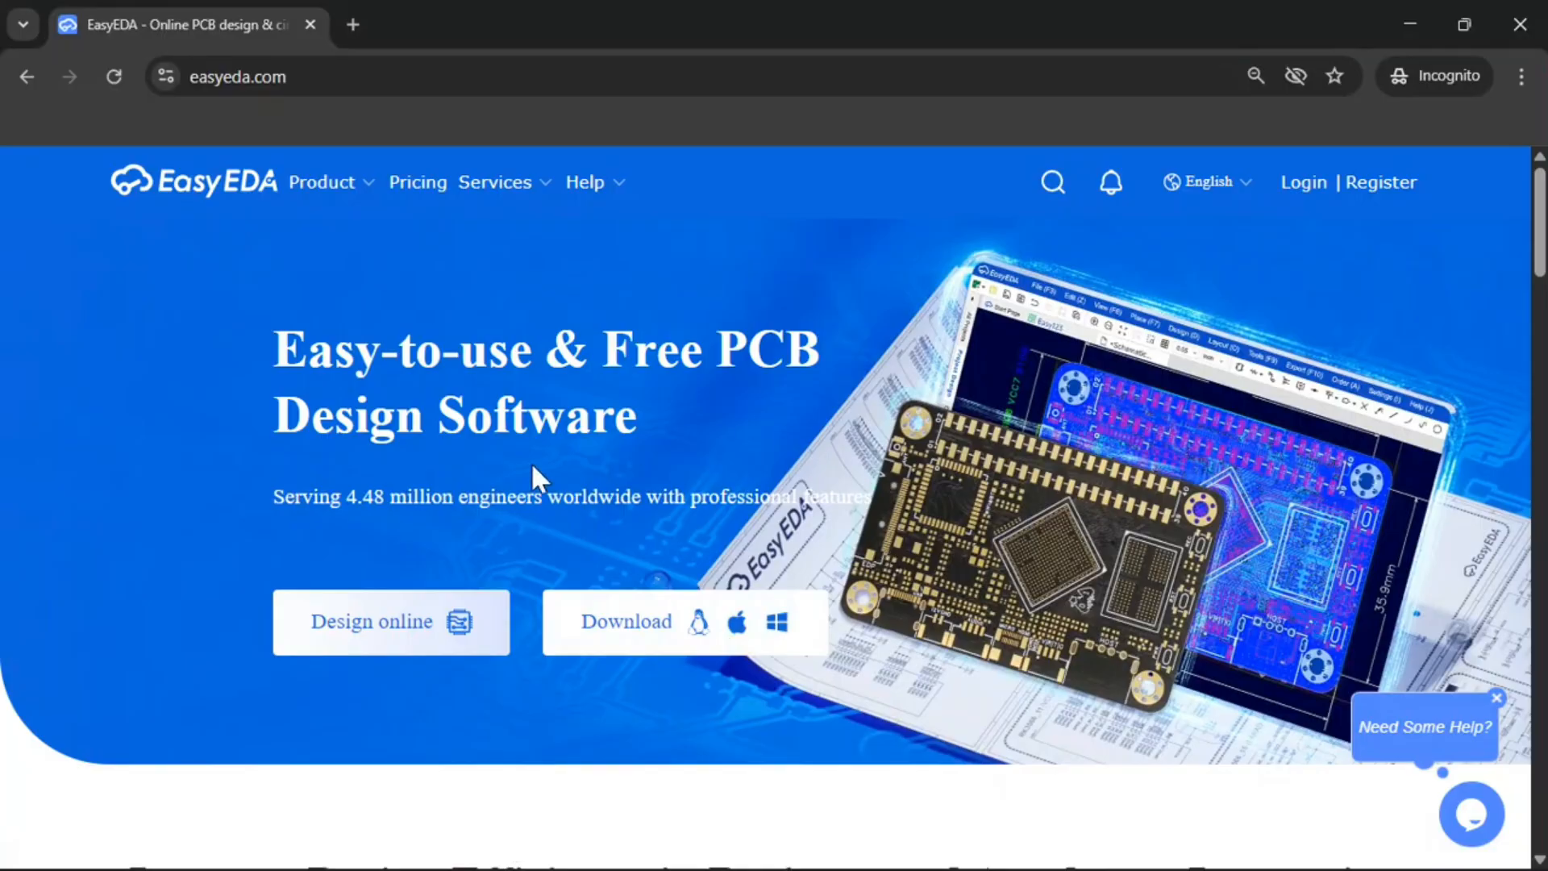
Launch the online designer in Std Edition and skip the introductory tour
{"action": "left_click", "coordinate": [448, 627]}
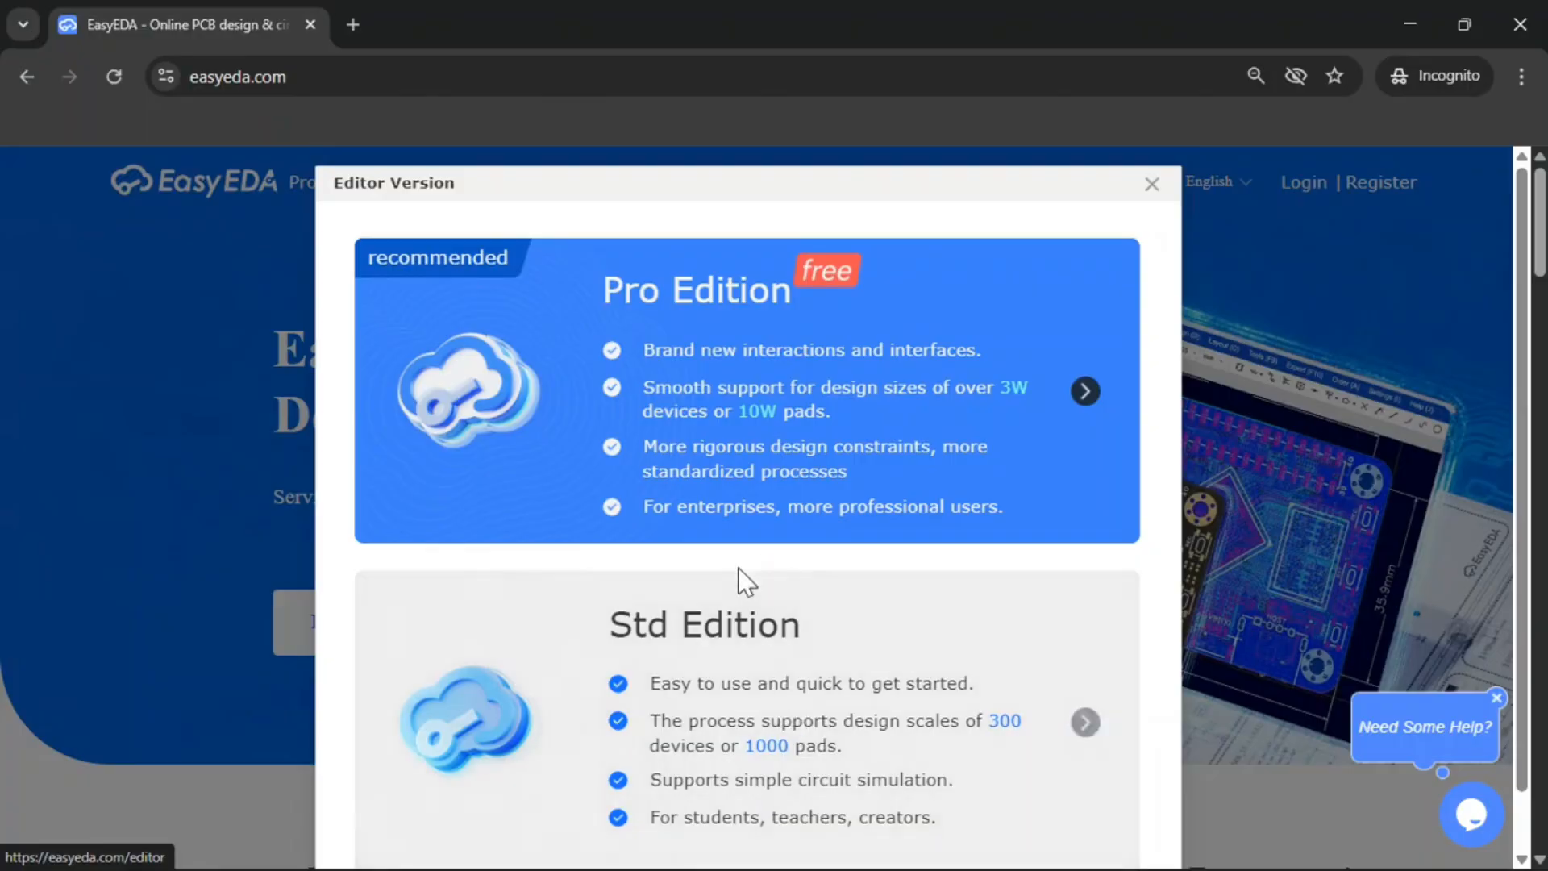
{"action": "left_click", "coordinate": [697, 667]}
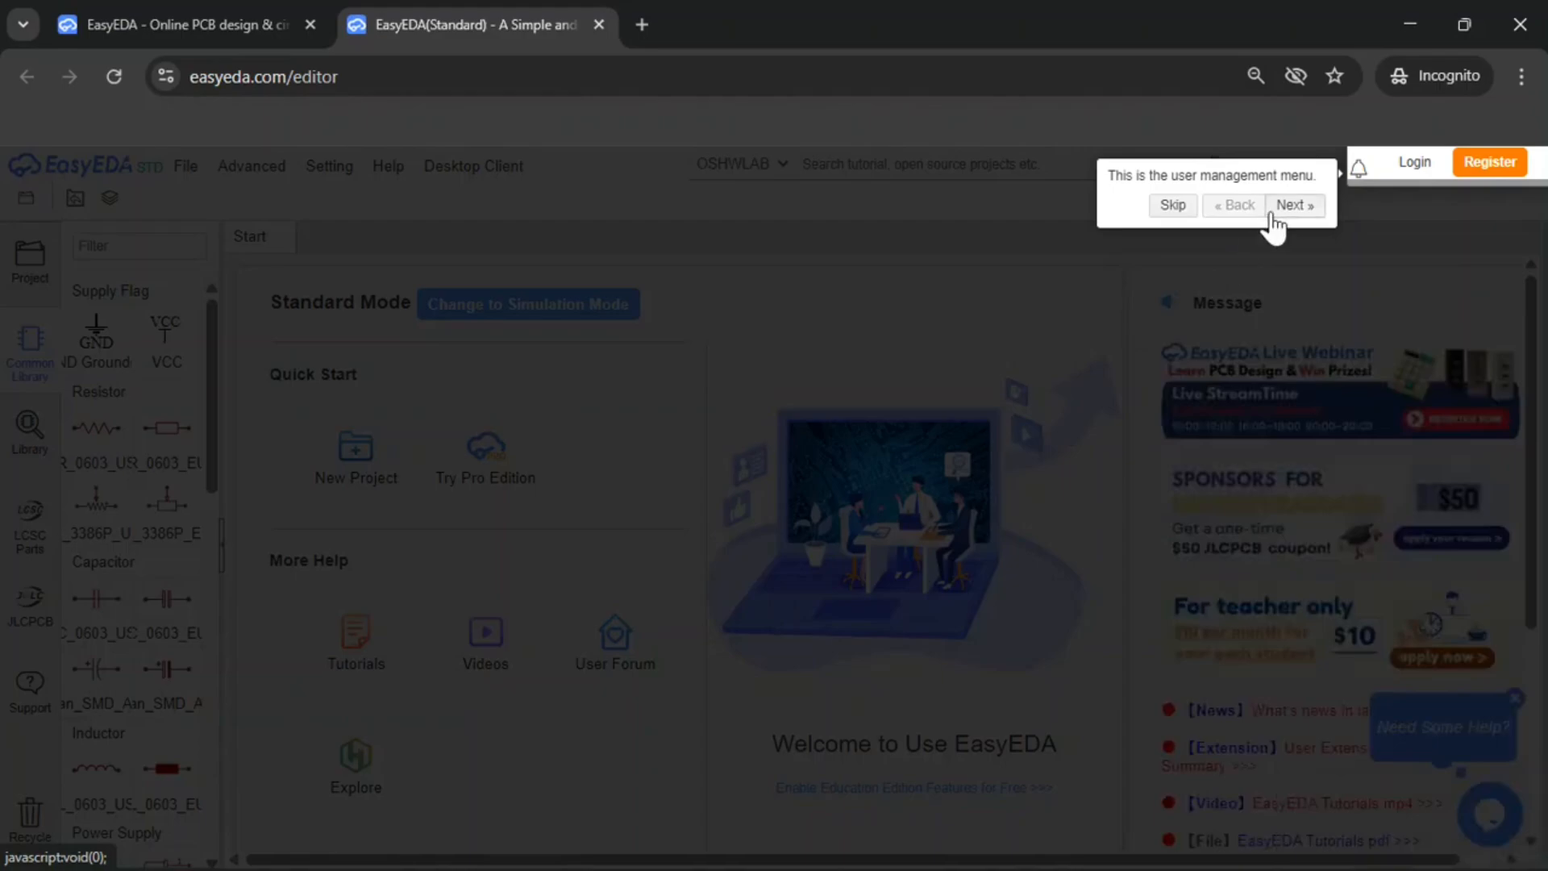
{"action": "left_click", "coordinate": [1174, 206]}
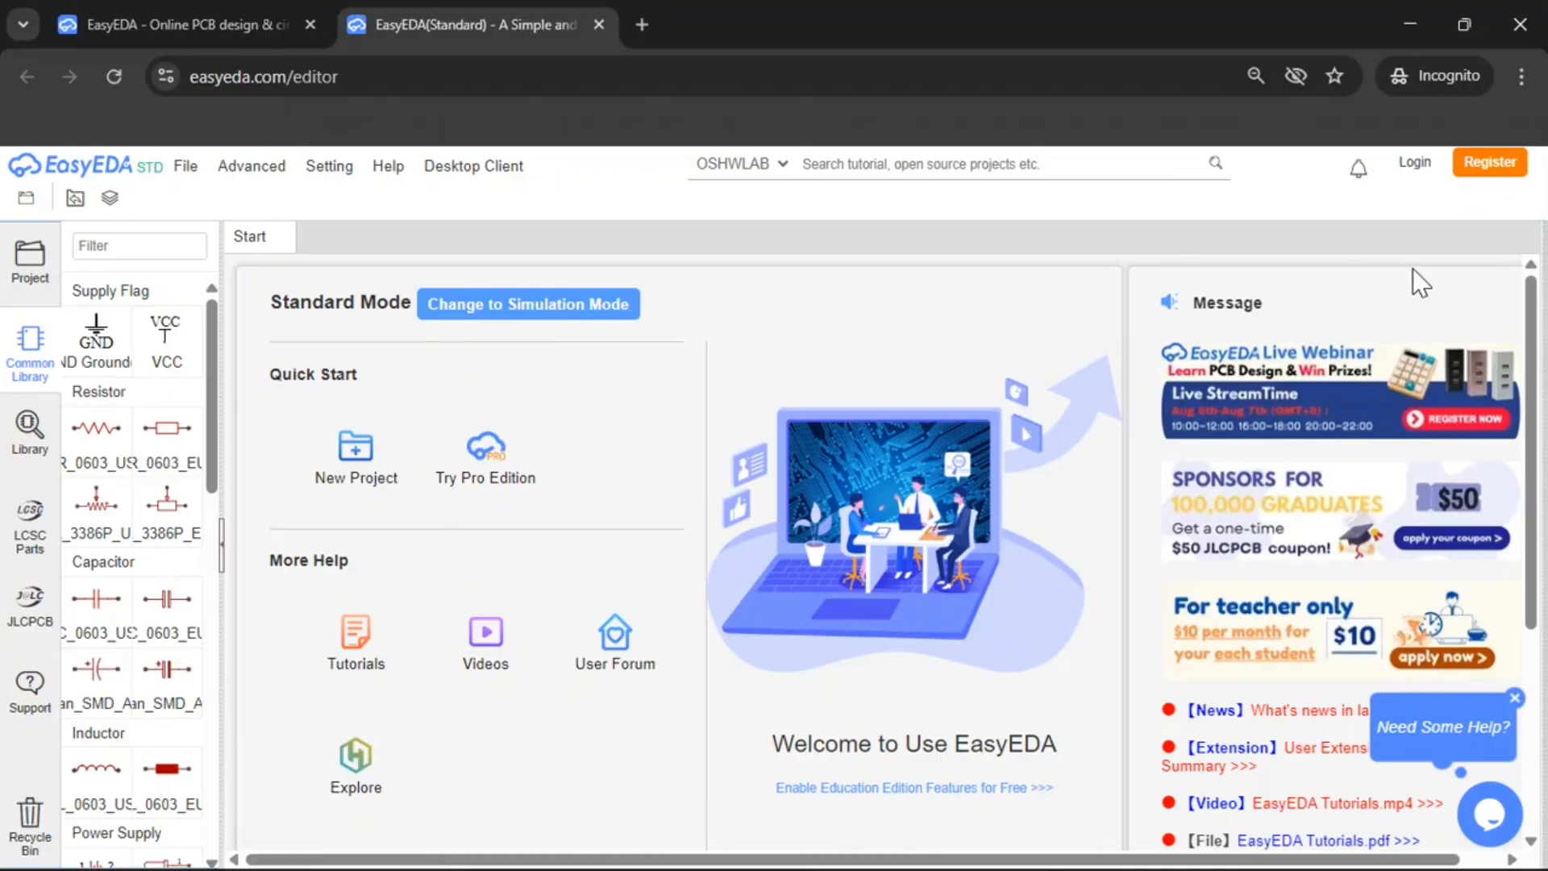
Open the registration page and choose to sign in with Google instead
{"action": "left_click", "coordinate": [1472, 166]}
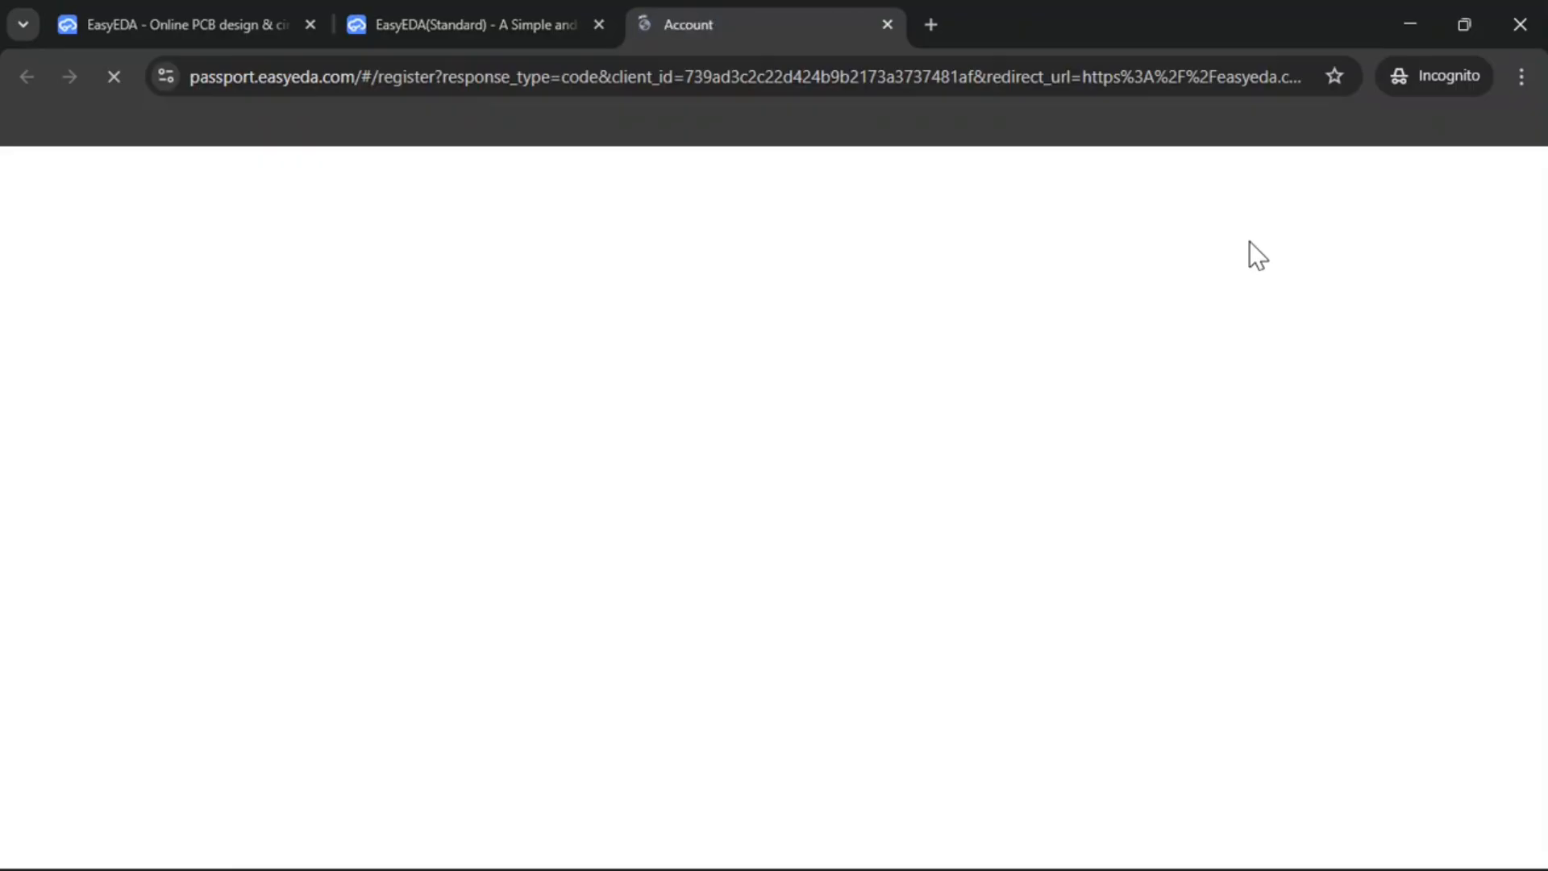
{"action": "scroll", "coordinate": [1251, 240], "scroll_direction": "down", "scroll_amount": 2}
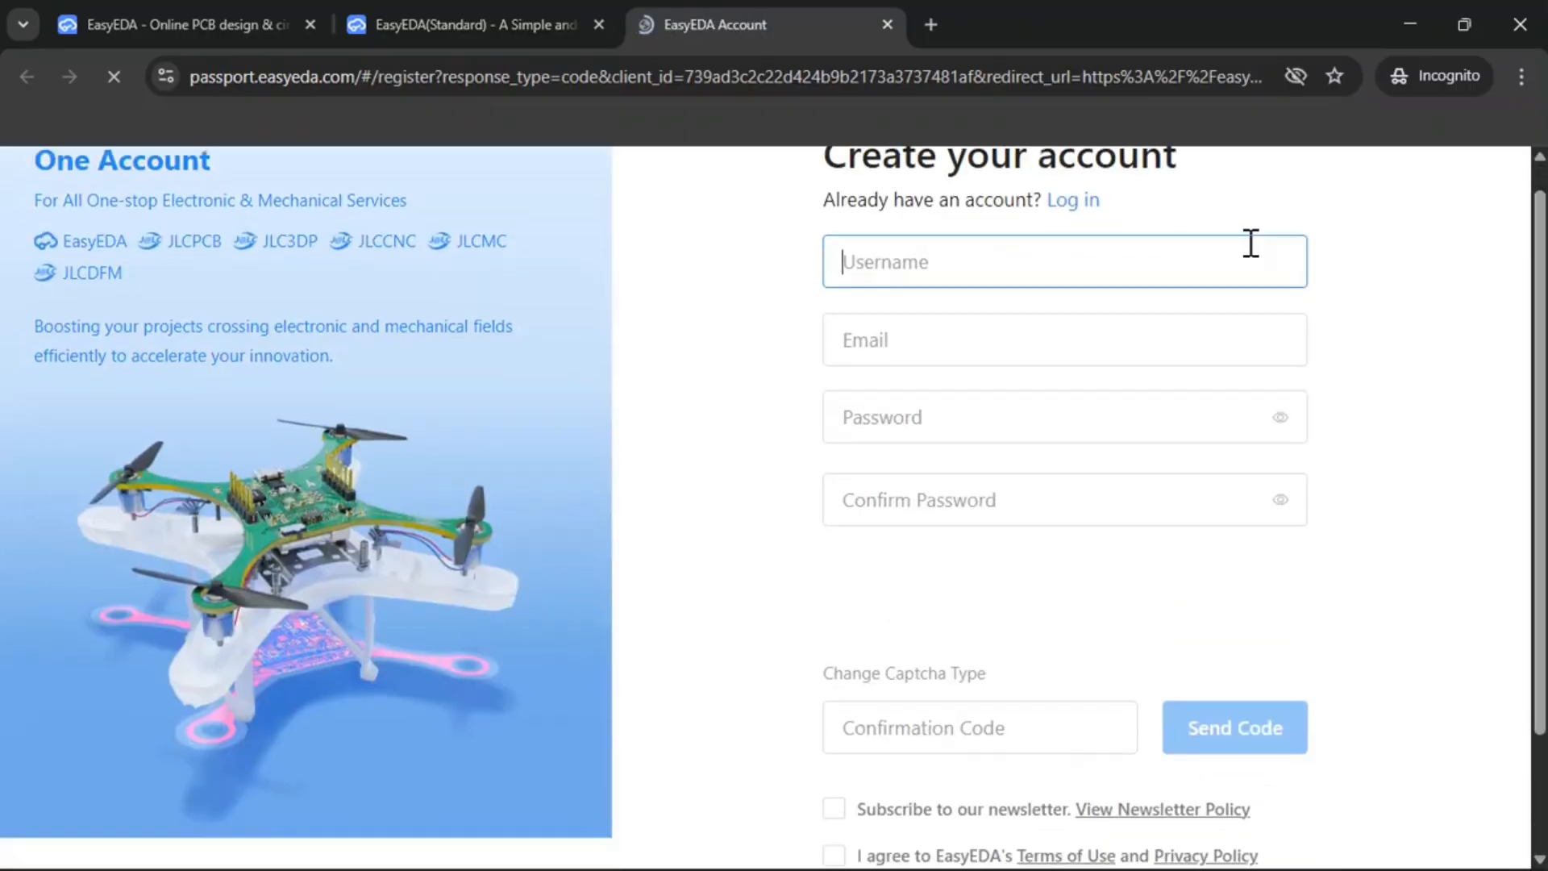
{"action": "left_click", "coordinate": [987, 847]}
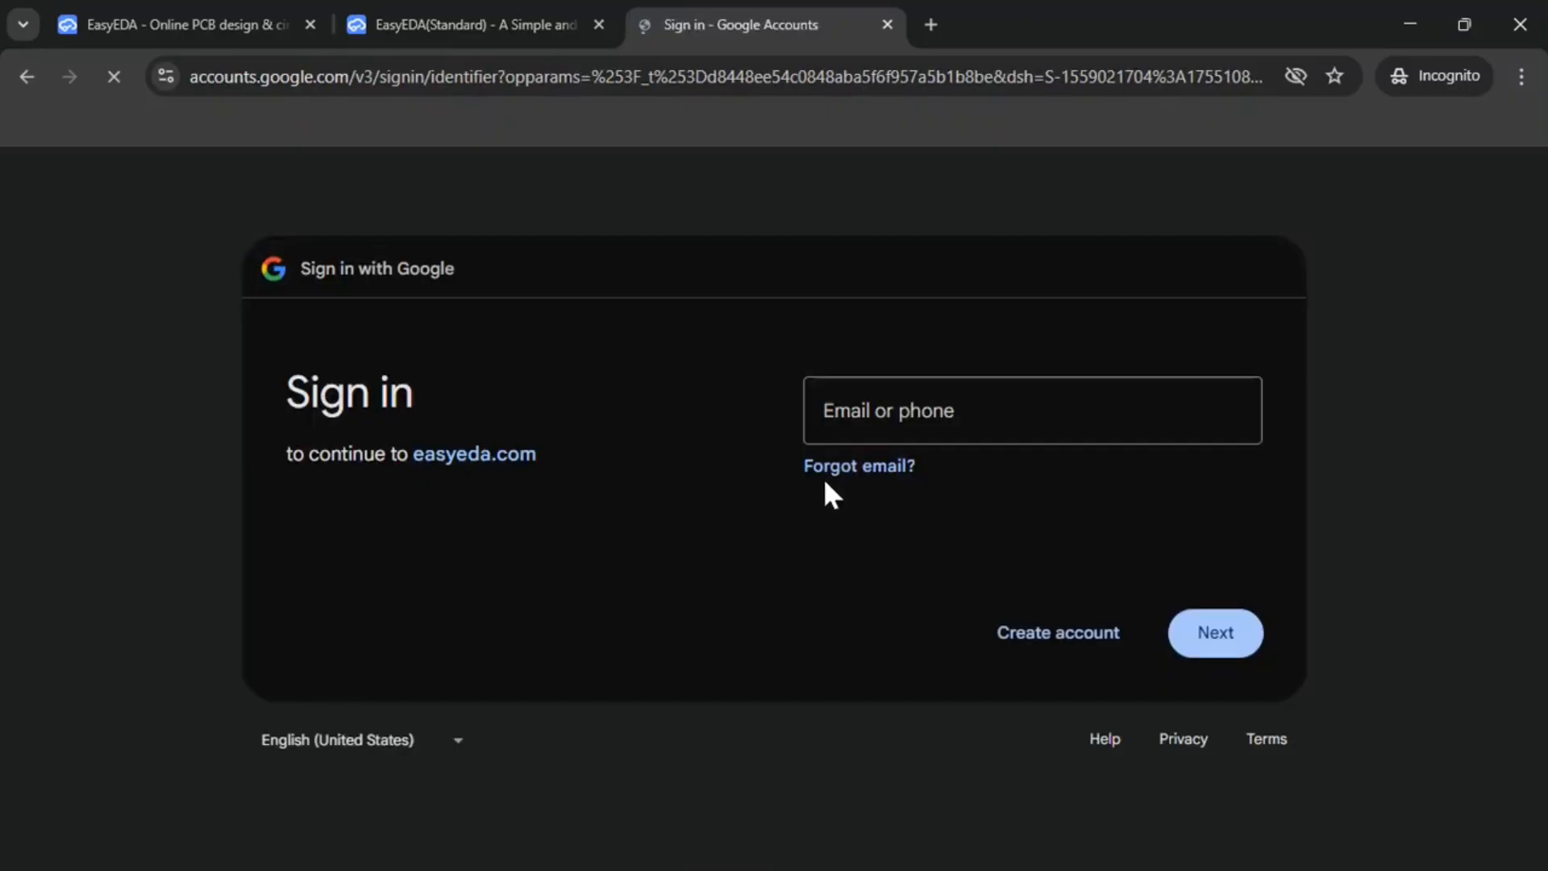
{"action": "left_click", "coordinate": [864, 418]}
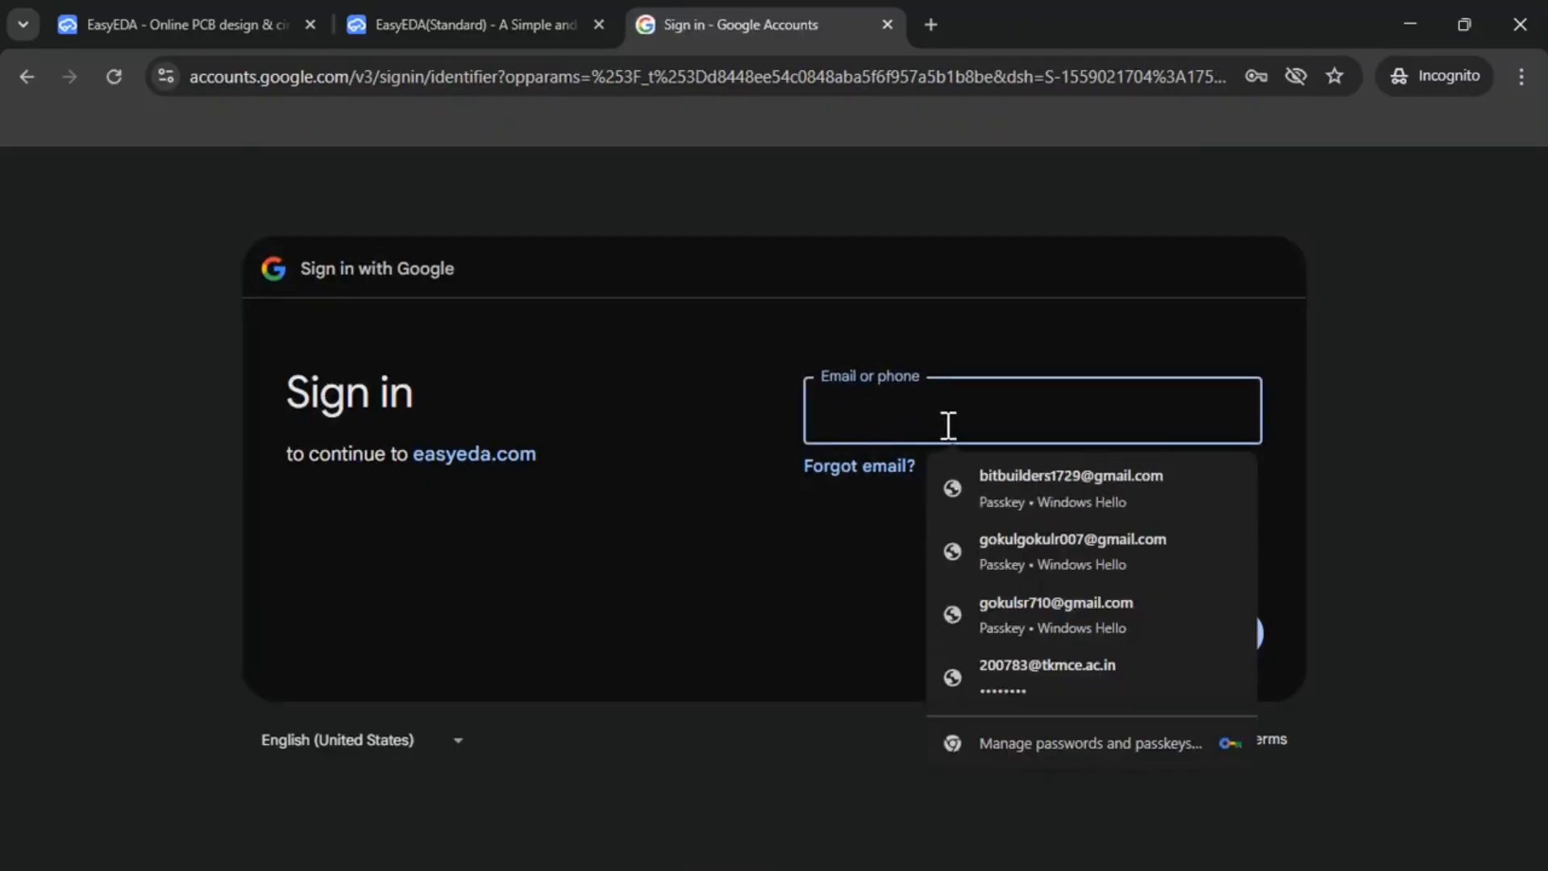
Pick the saved Google account and enter the Windows Hello passkey PIN
{"action": "left_click", "coordinate": [1052, 496]}
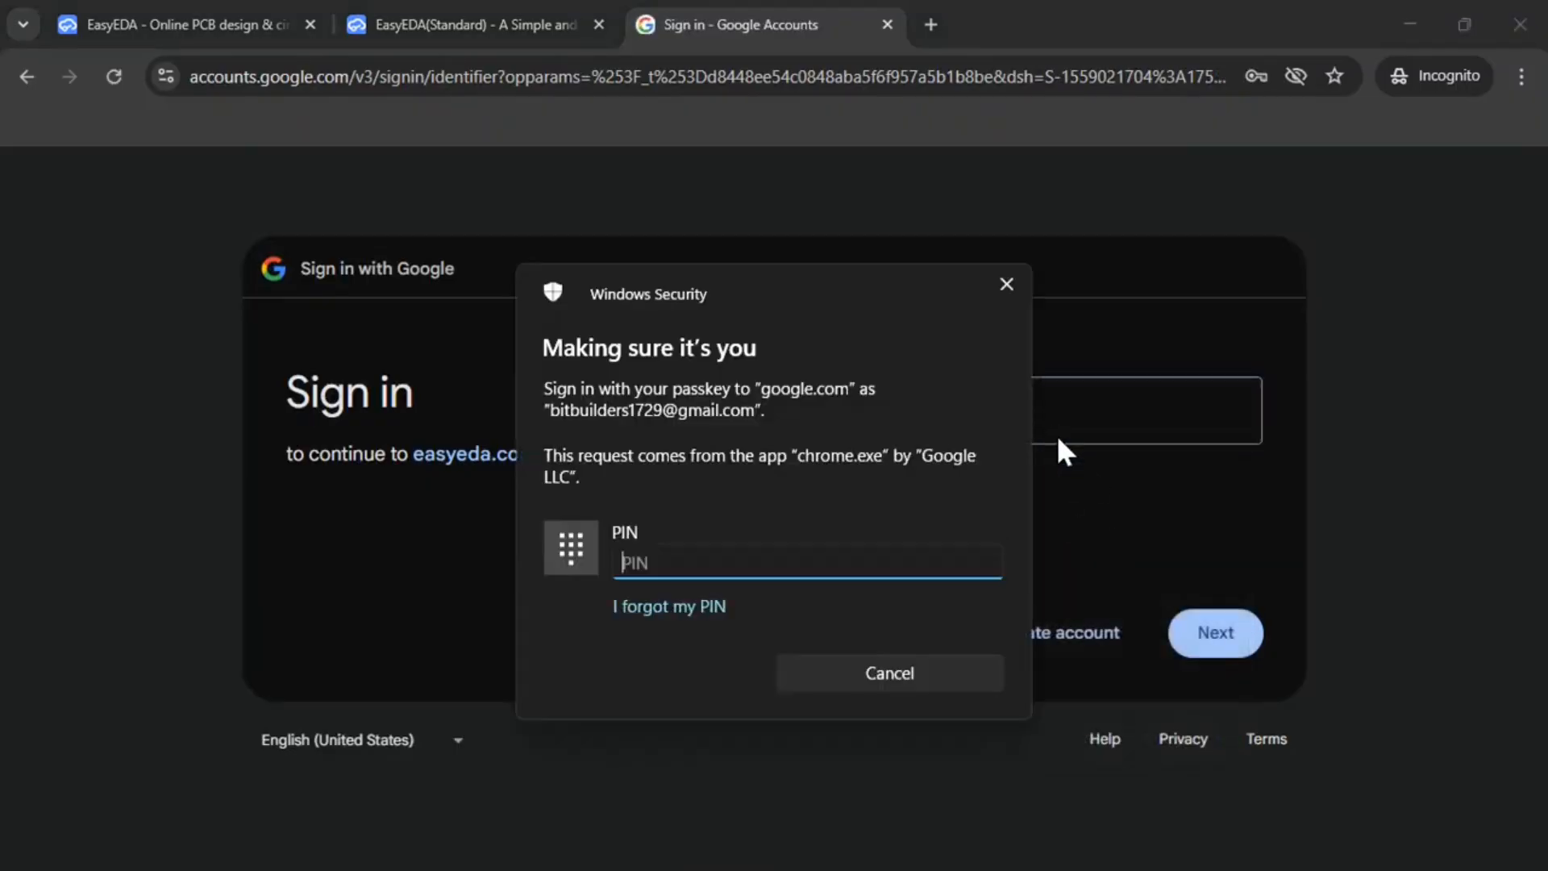
{"action": "type", "text": "••••"}
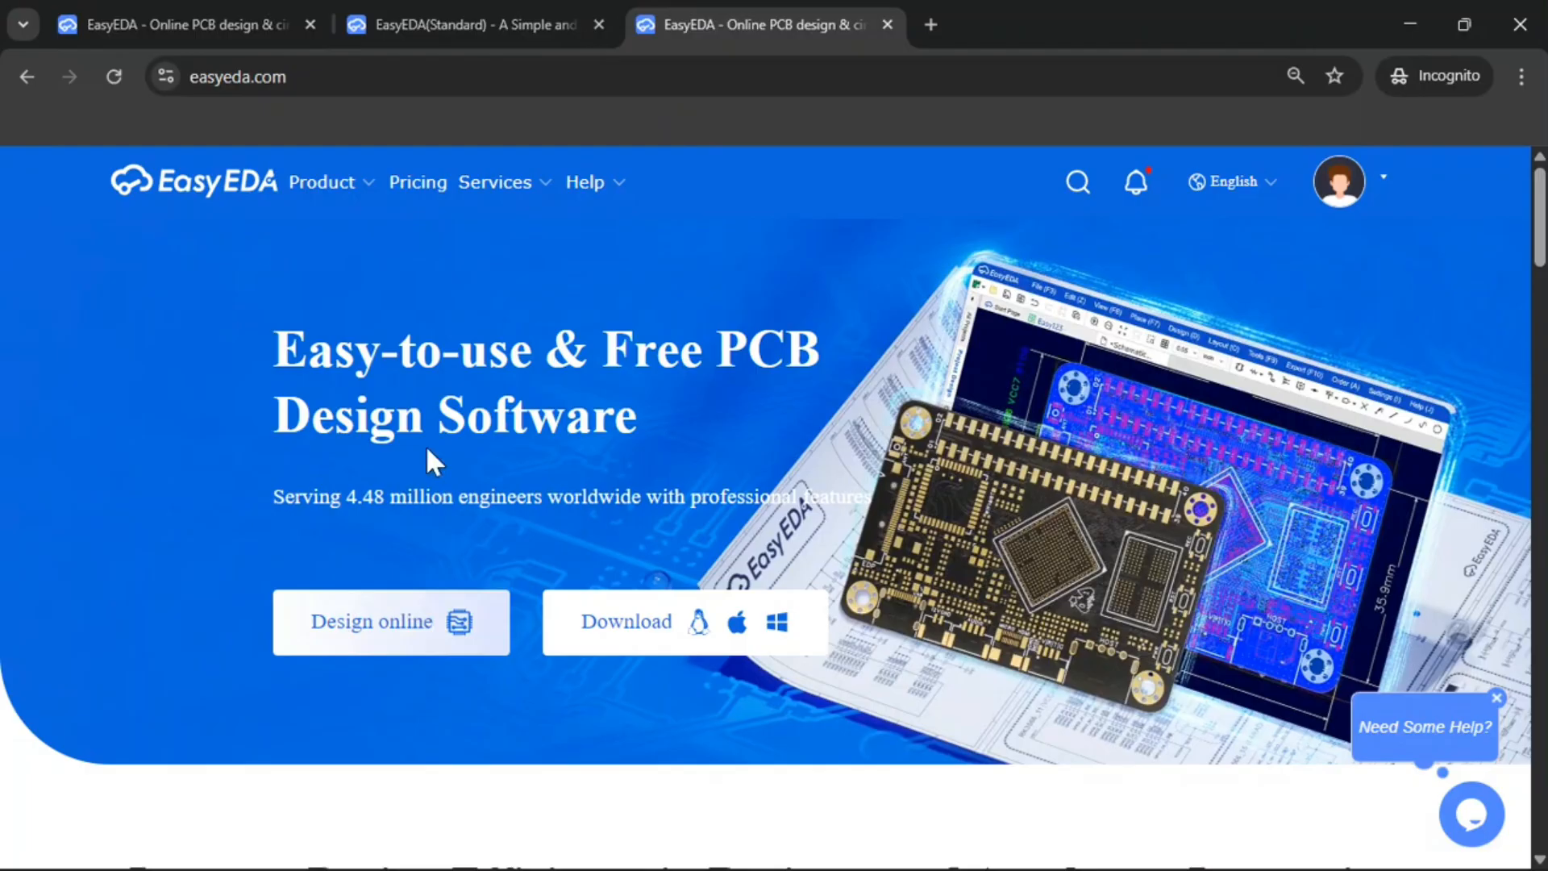
Reopen the Std Edition online designer and close the extra browser tabs
{"action": "left_click", "coordinate": [433, 625]}
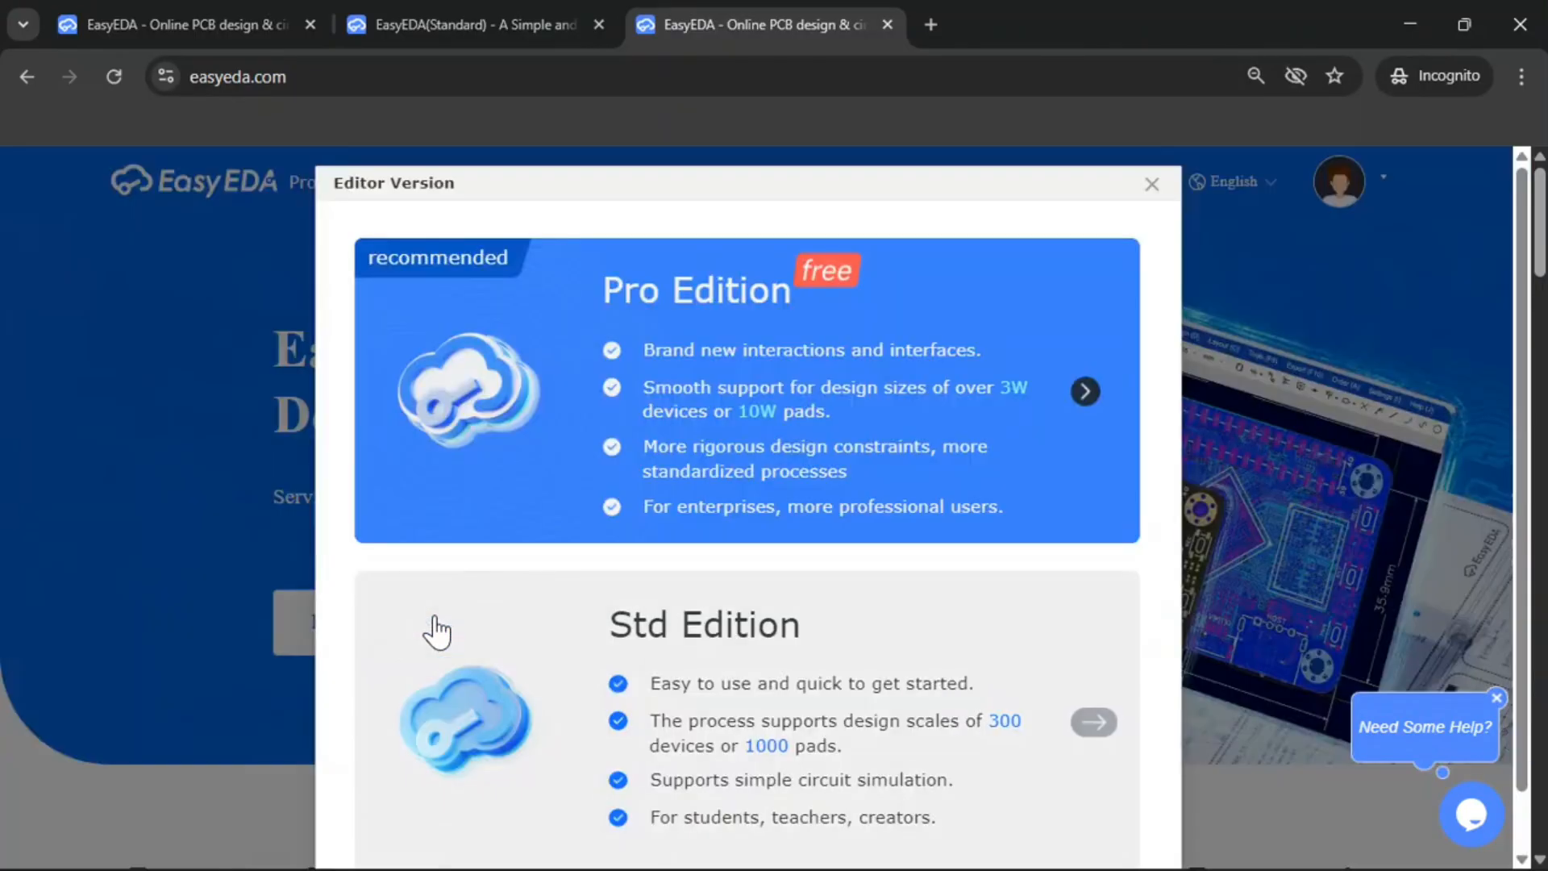
{"action": "left_click", "coordinate": [713, 702]}
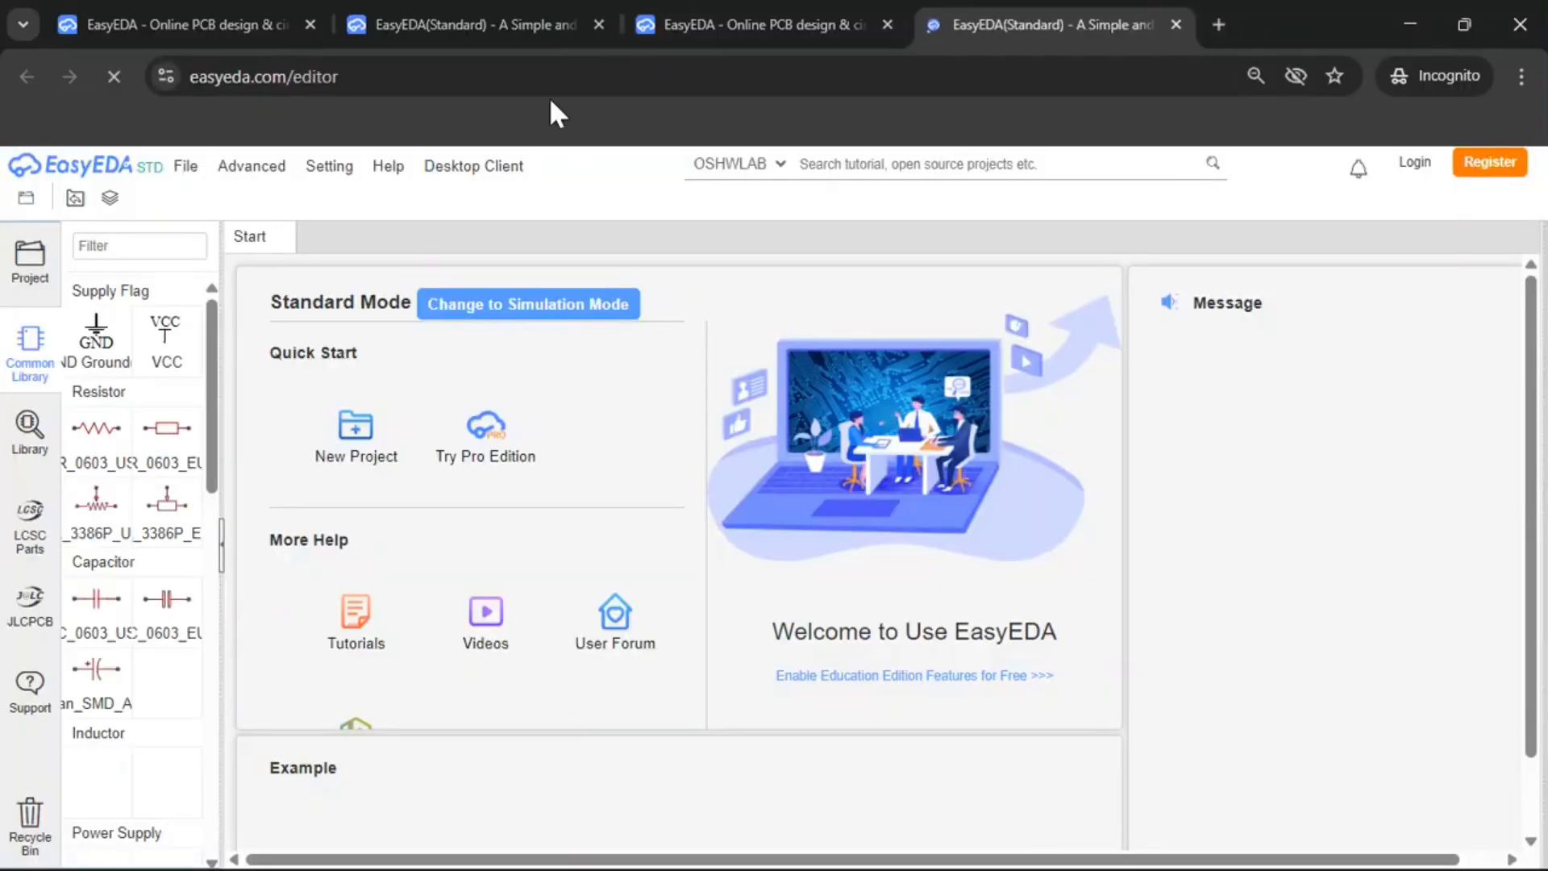
{"action": "left_click", "coordinate": [597, 25]}
{"action": "left_click", "coordinate": [597, 25]}
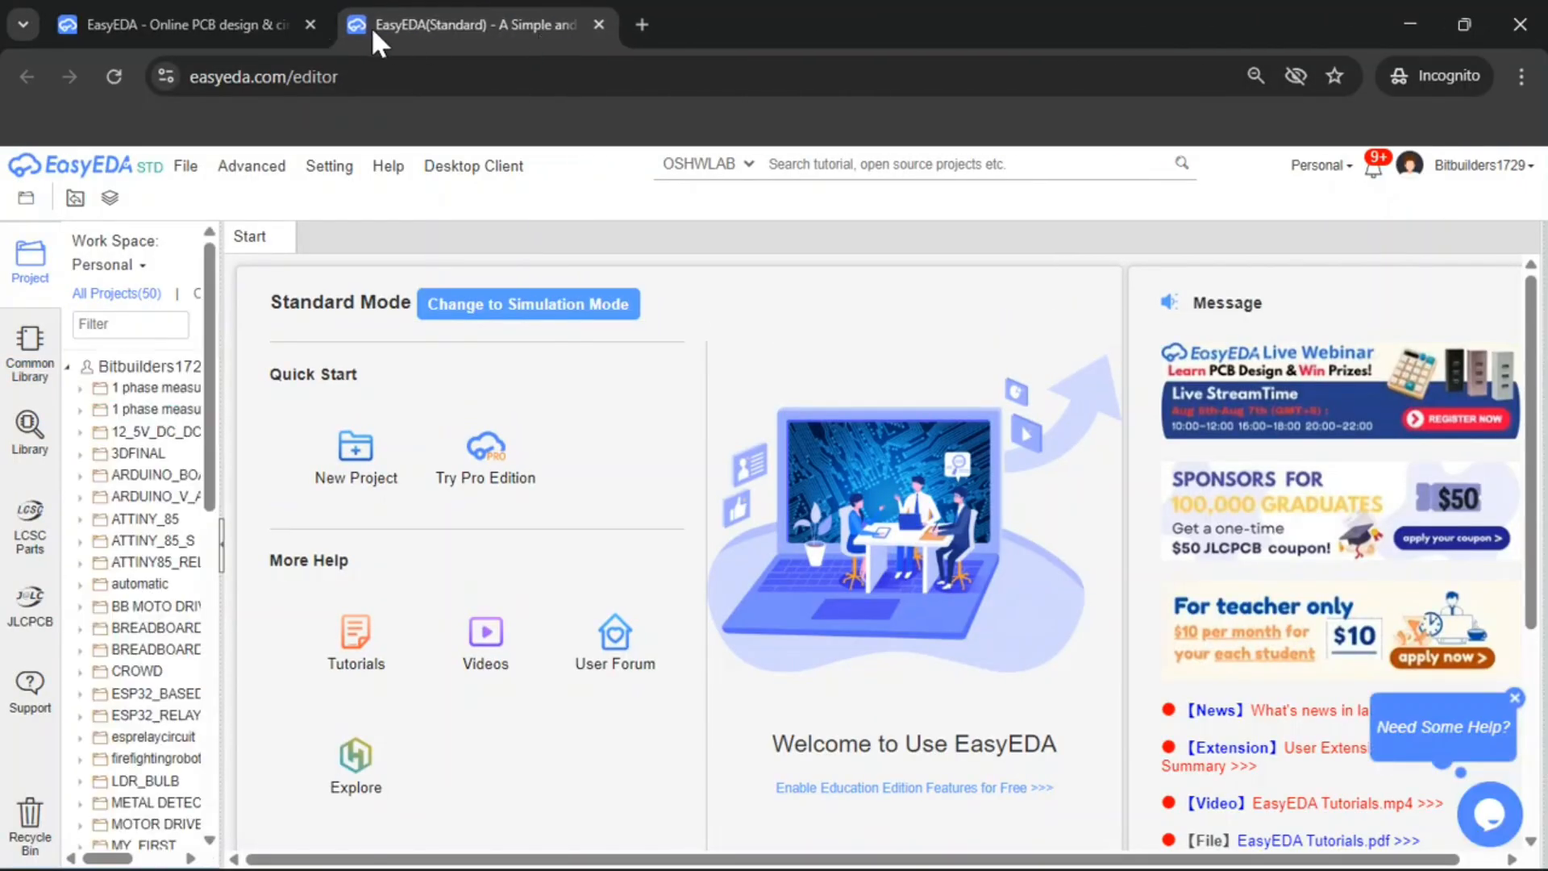
{"action": "left_click", "coordinate": [315, 24]}
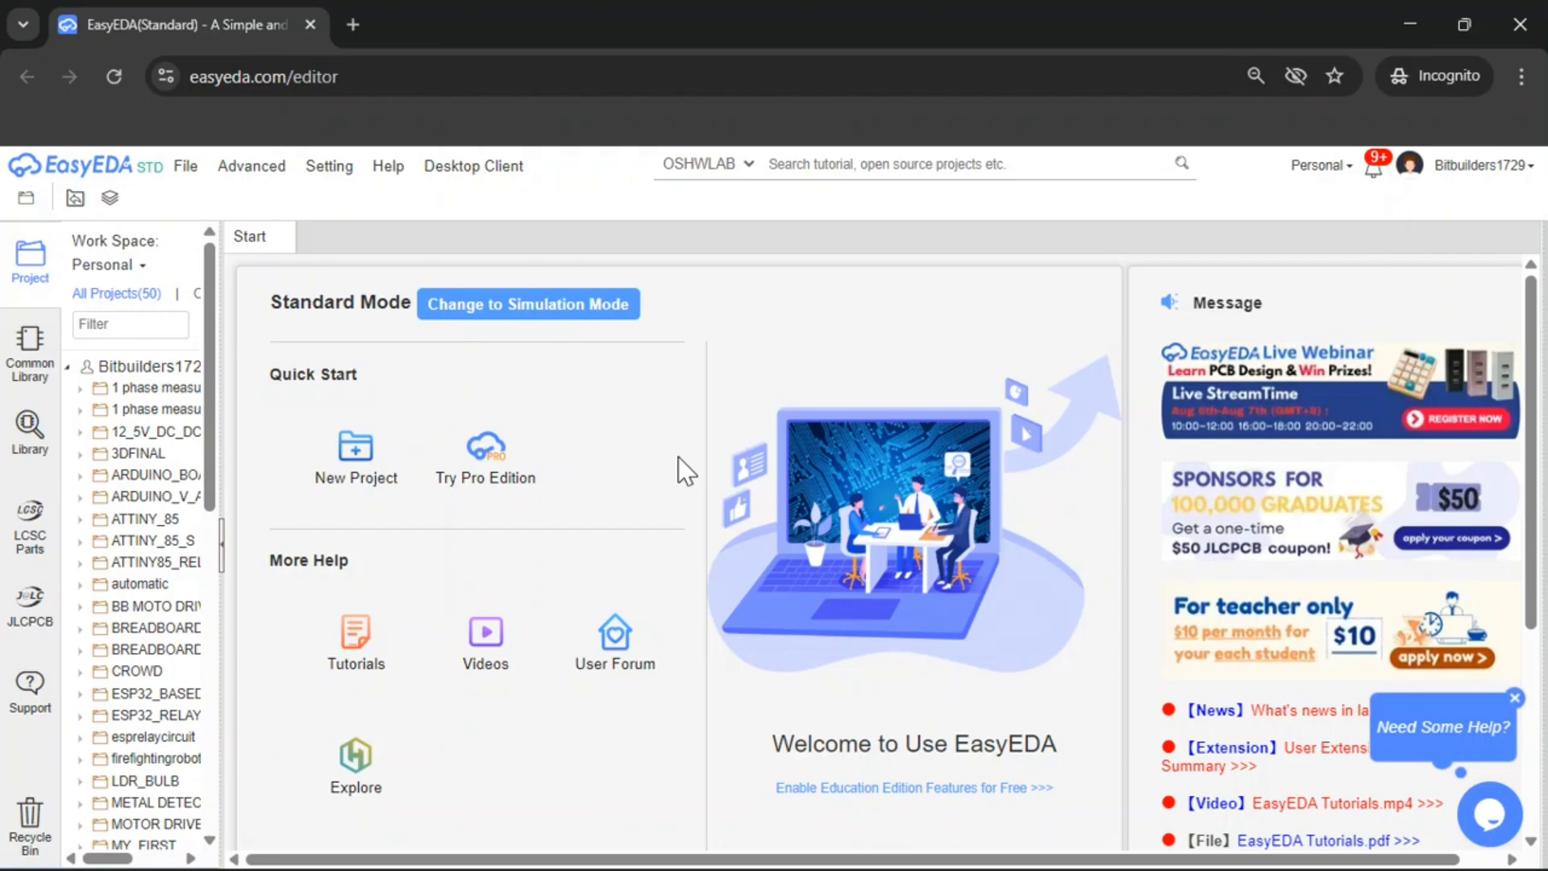
Create a new Std project titled MY FIRST PROJECT and save it
{"action": "left_click", "coordinate": [356, 455]}
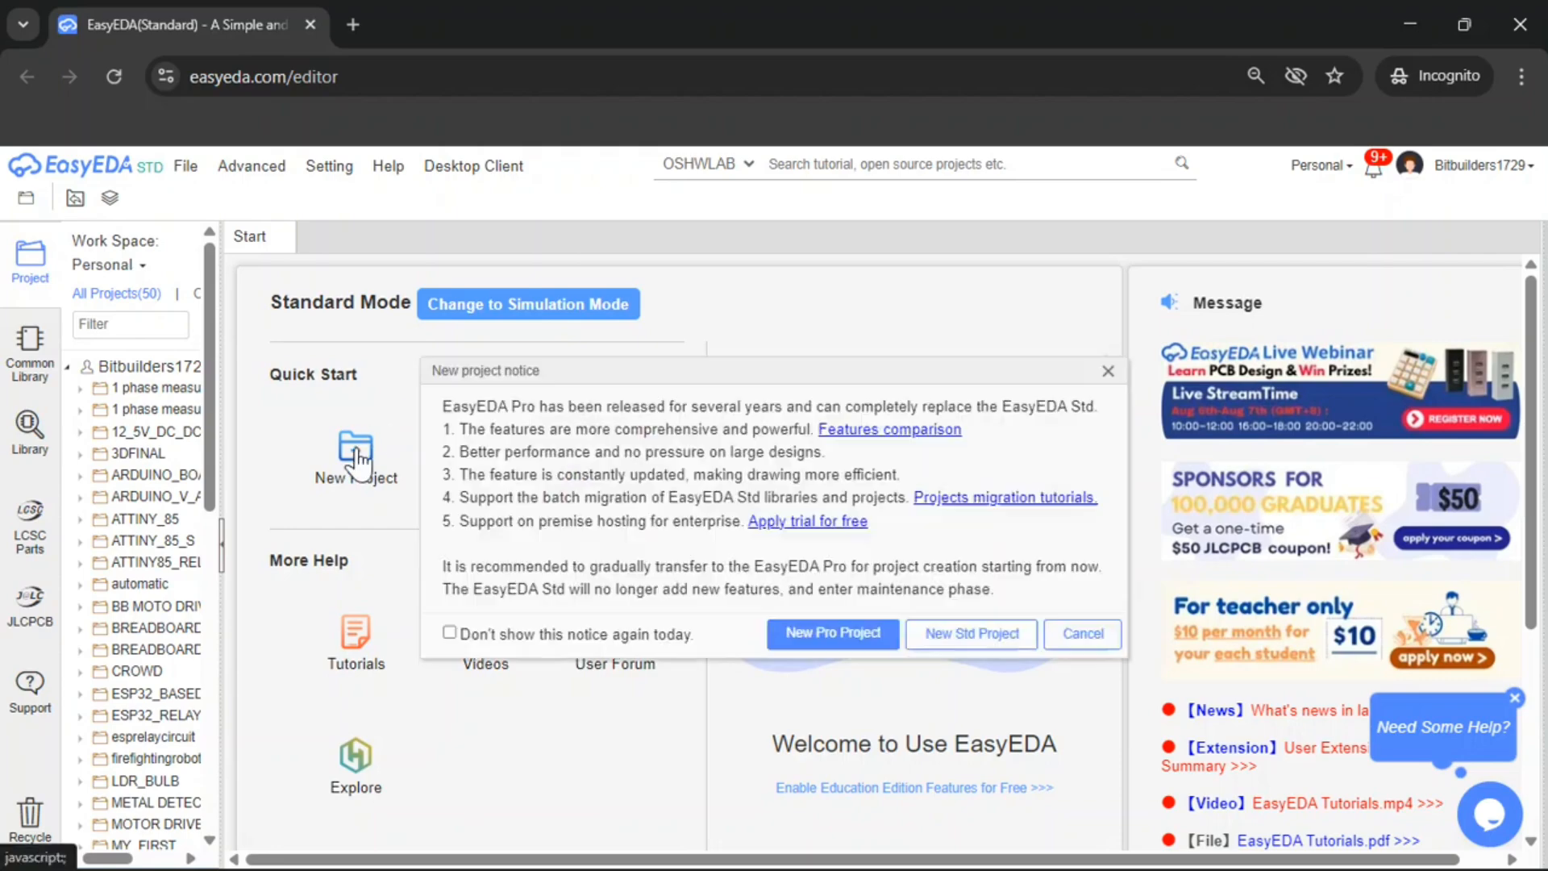
{"action": "left_click", "coordinate": [1008, 642]}
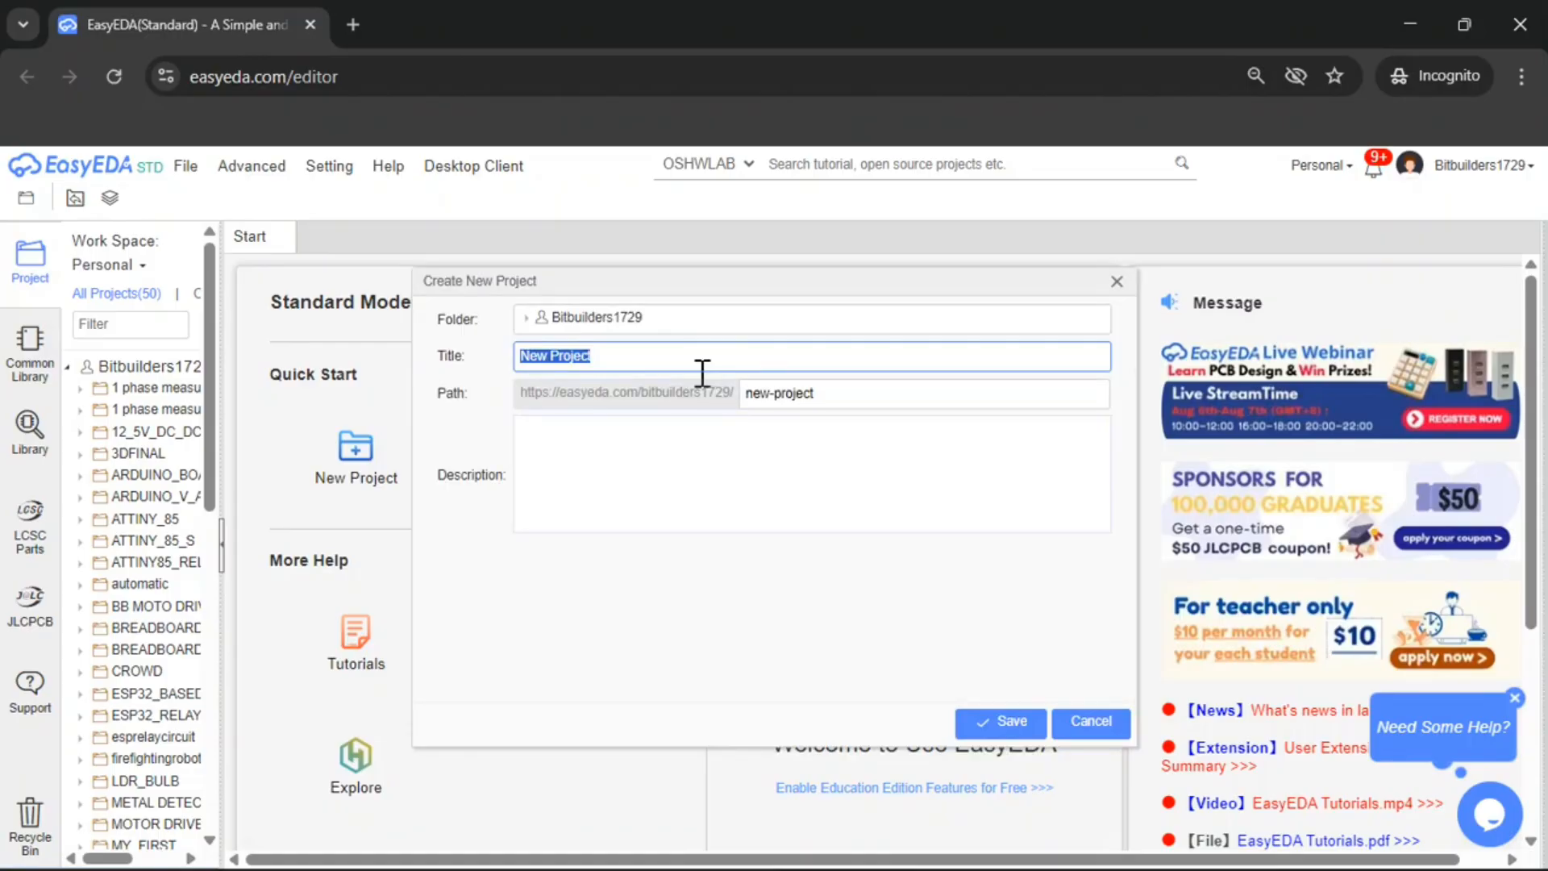
{"action": "type", "text": "MY F"}
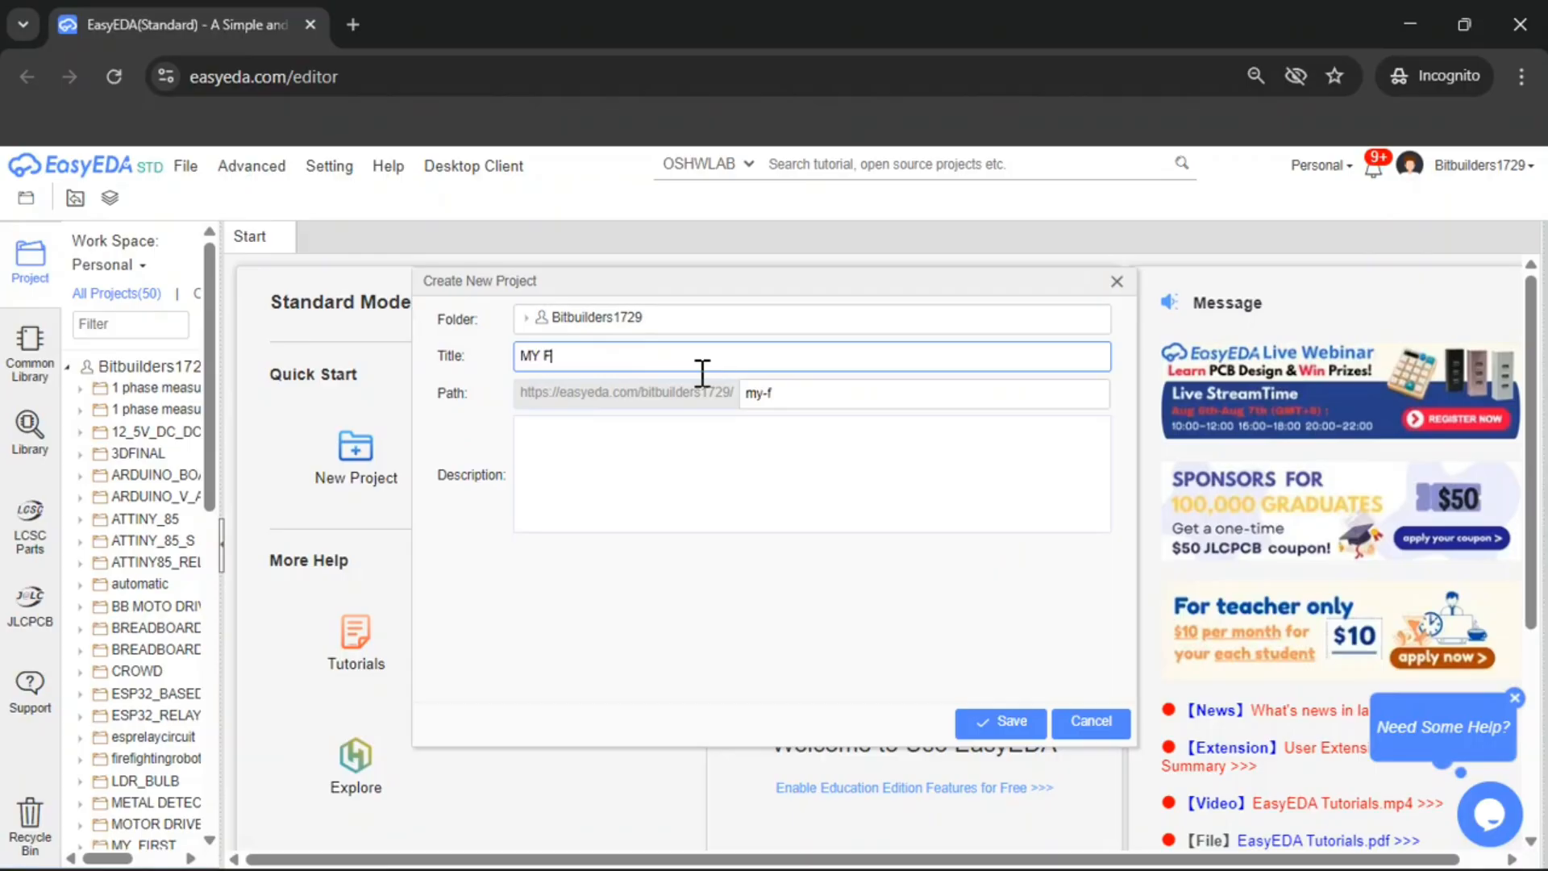
{"action": "type", "text": "IRST PROJECT"}
{"action": "left_click", "coordinate": [1004, 721]}
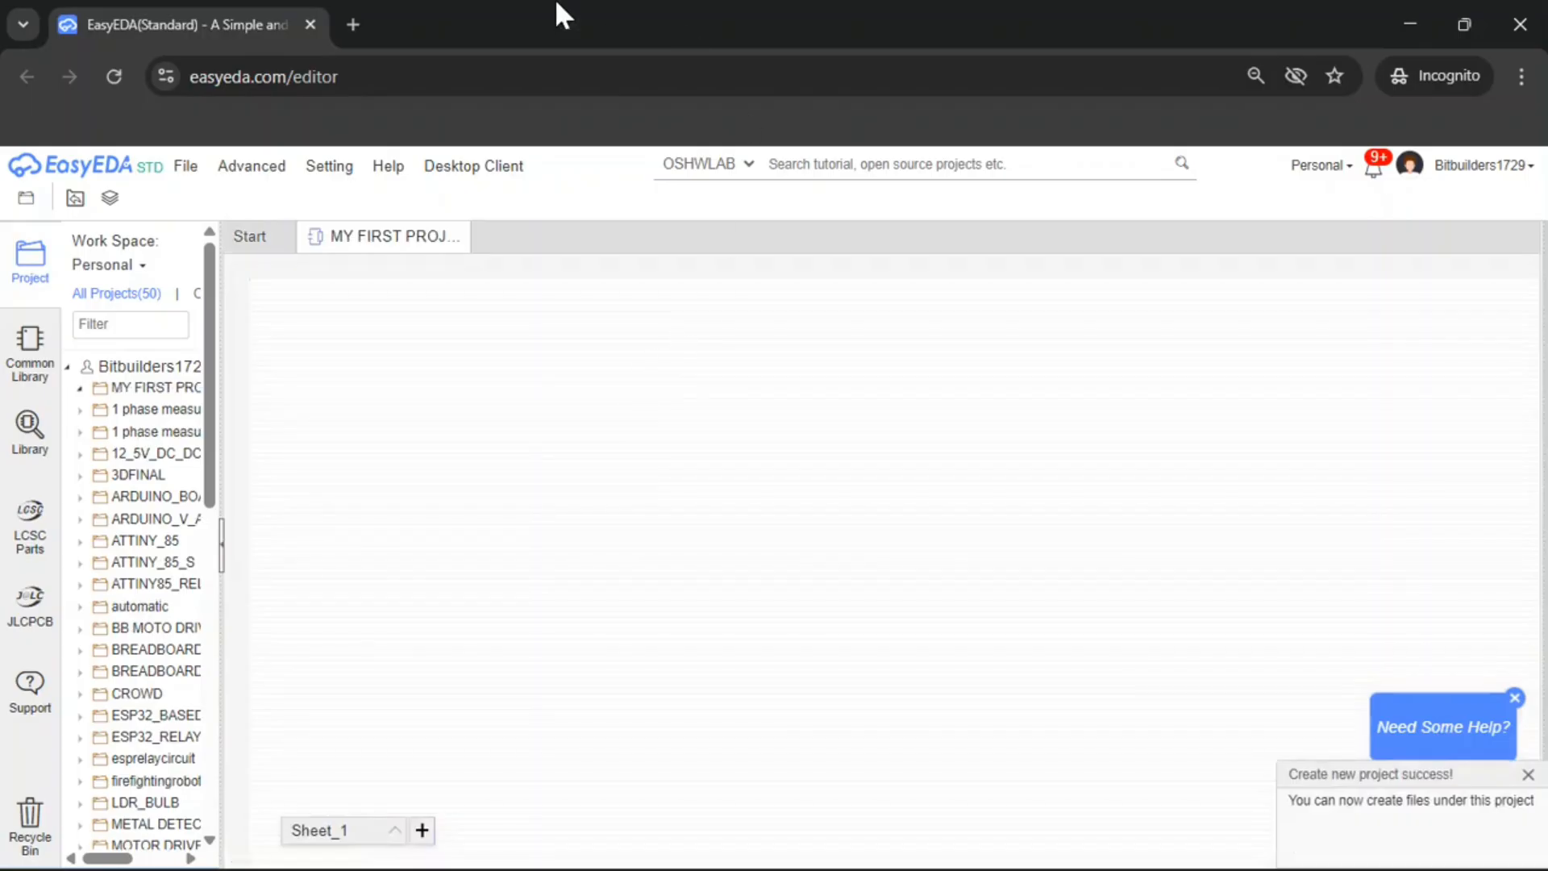
Open the project's schematic sheet and scroll through the Common Library's component categories
{"action": "left_click", "coordinate": [775, 351]}
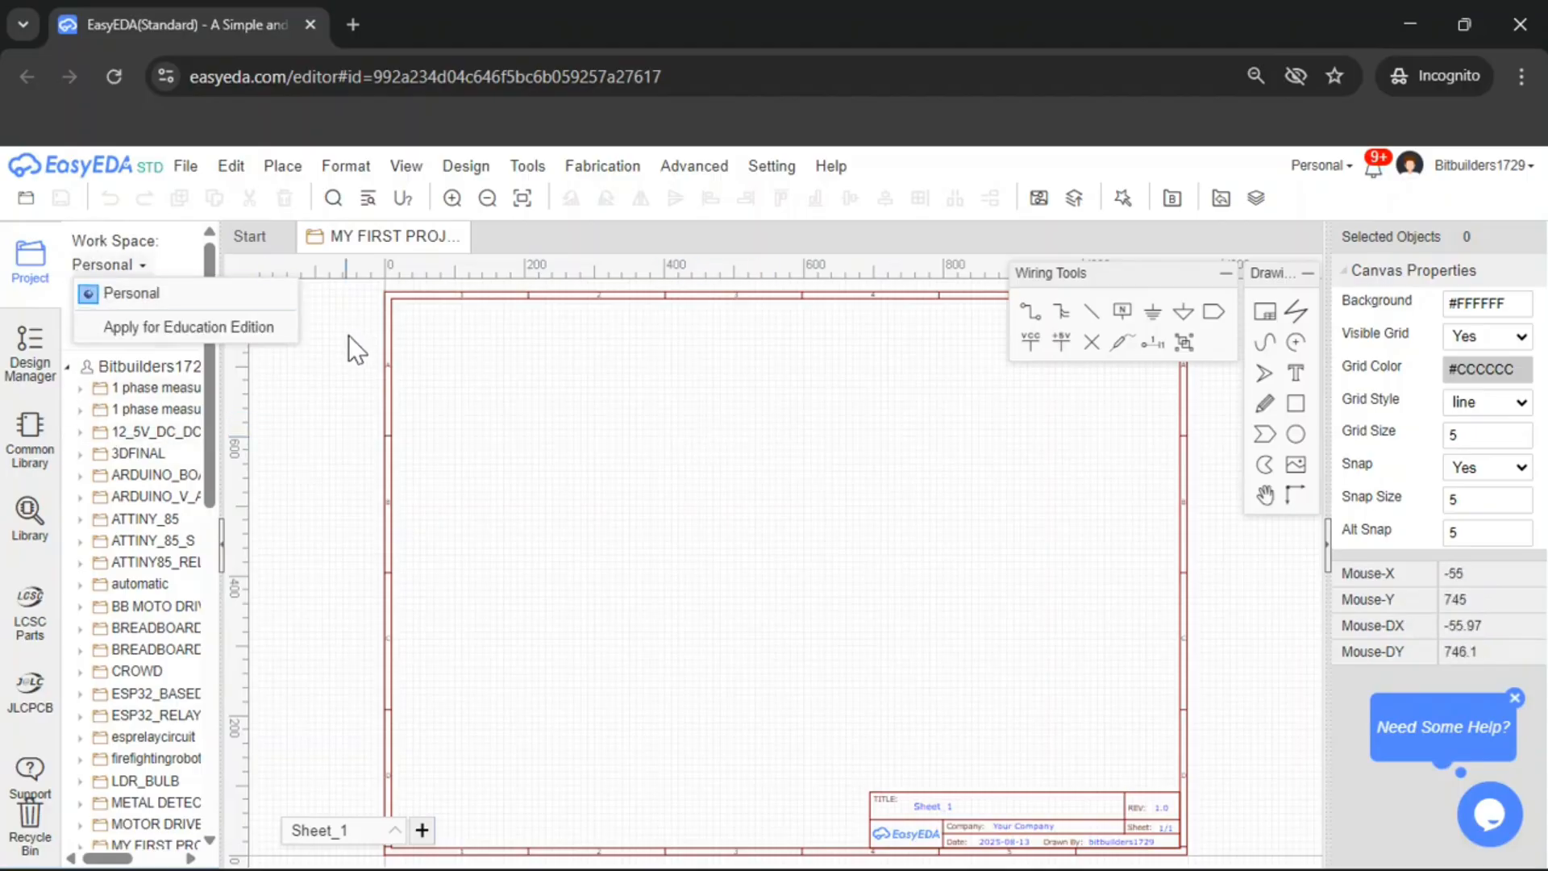
{"action": "left_click", "coordinate": [29, 458]}
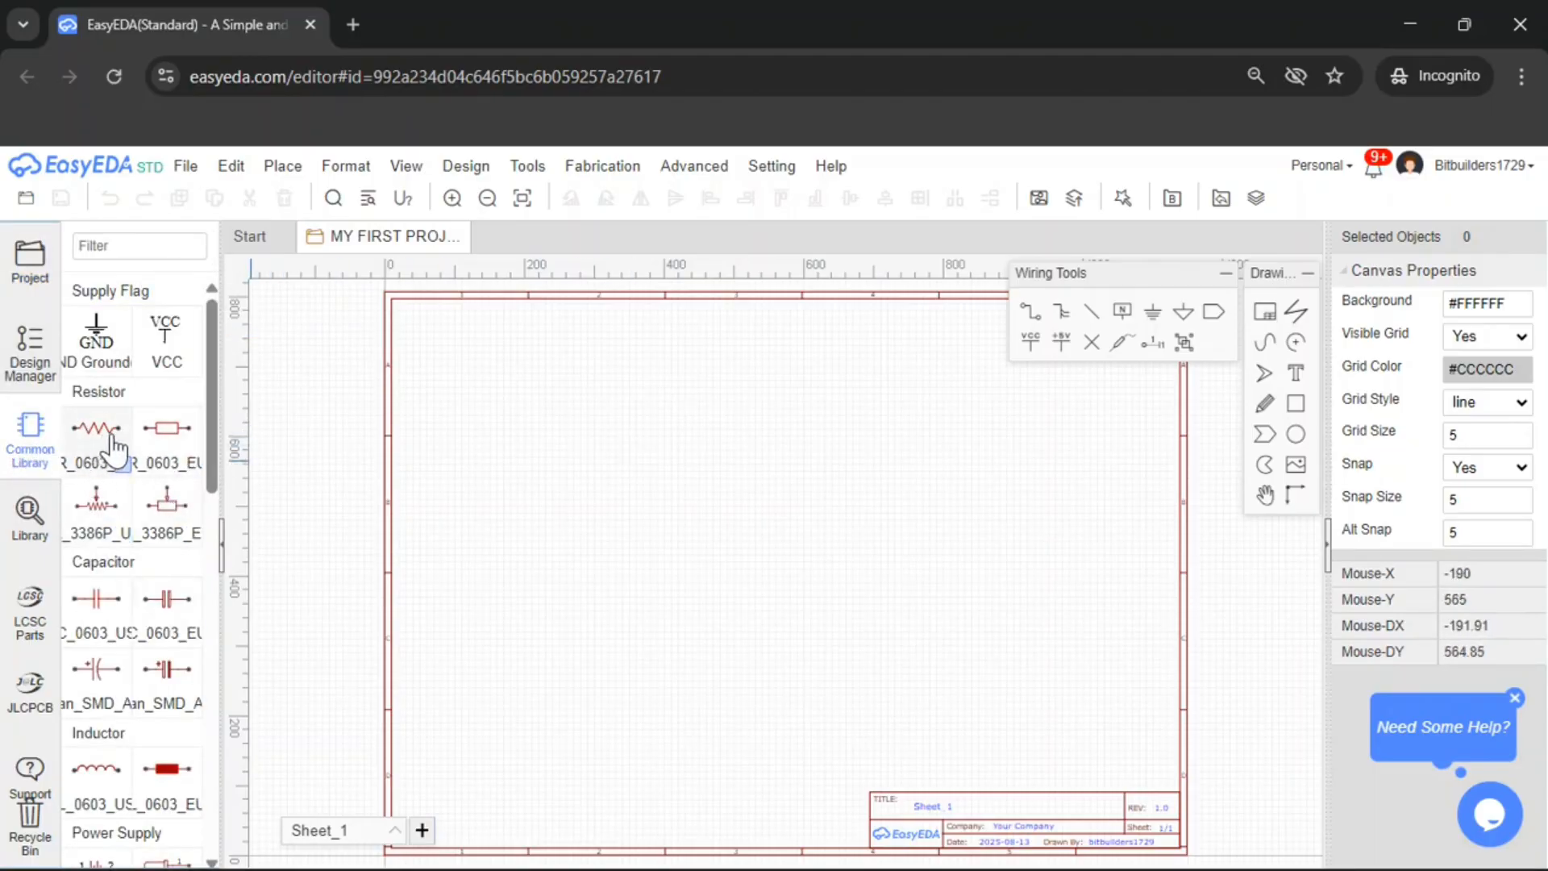
{"action": "scroll", "coordinate": [146, 524], "scroll_direction": "down", "scroll_amount": 3}
{"action": "scroll", "coordinate": [154, 448], "scroll_direction": "down", "scroll_amount": 3}
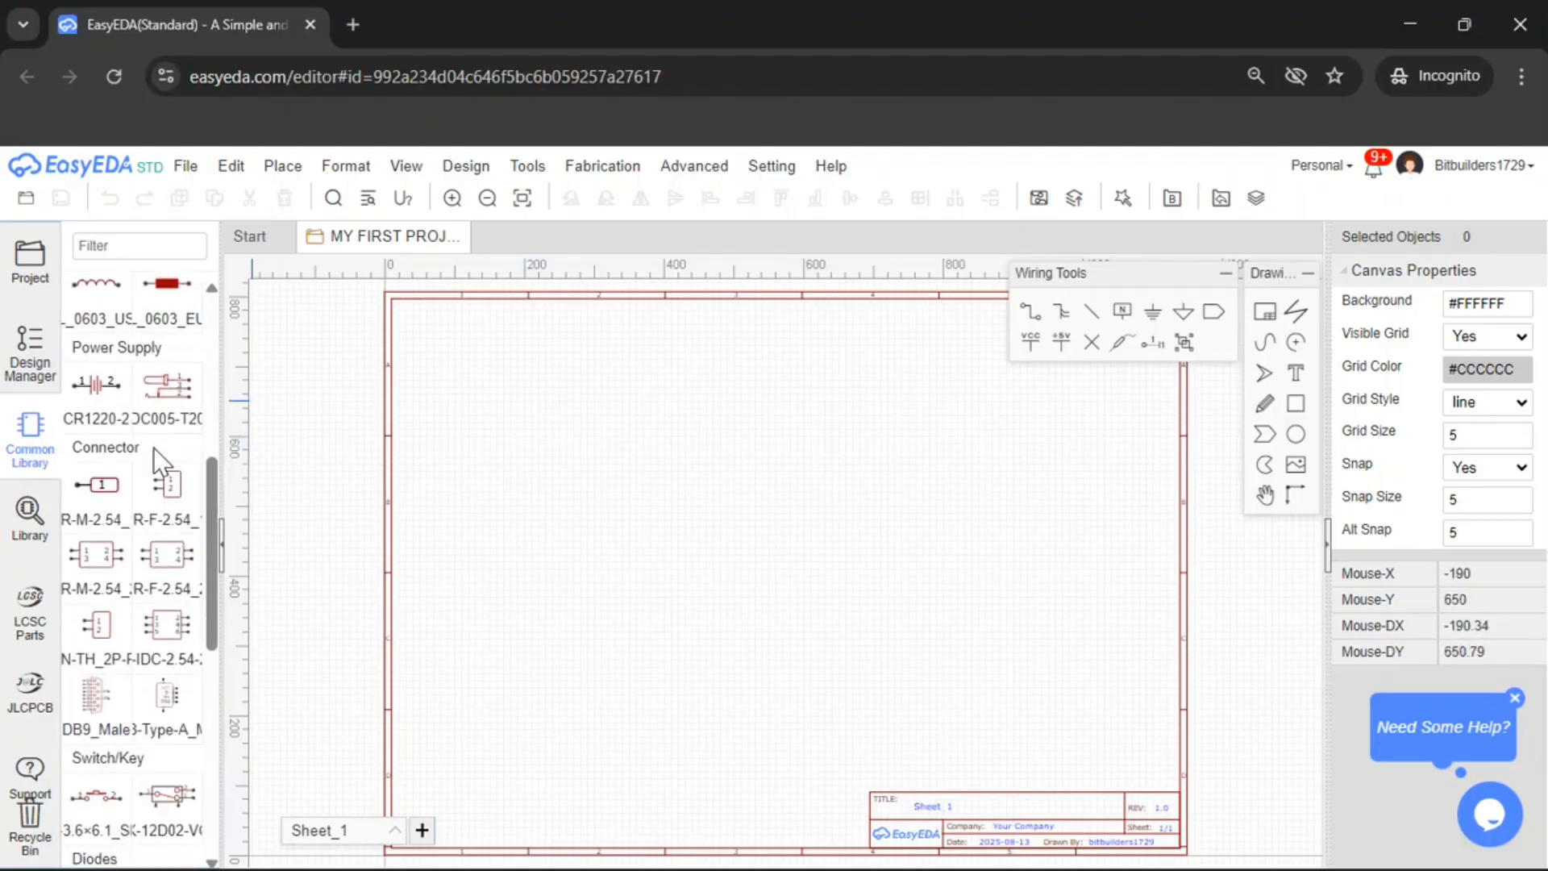
{"action": "scroll", "coordinate": [109, 416], "scroll_direction": "down", "scroll_amount": 1}
{"action": "scroll", "coordinate": [113, 408], "scroll_direction": "down", "scroll_amount": 4}
{"action": "scroll", "coordinate": [117, 399], "scroll_direction": "up", "scroll_amount": 5}
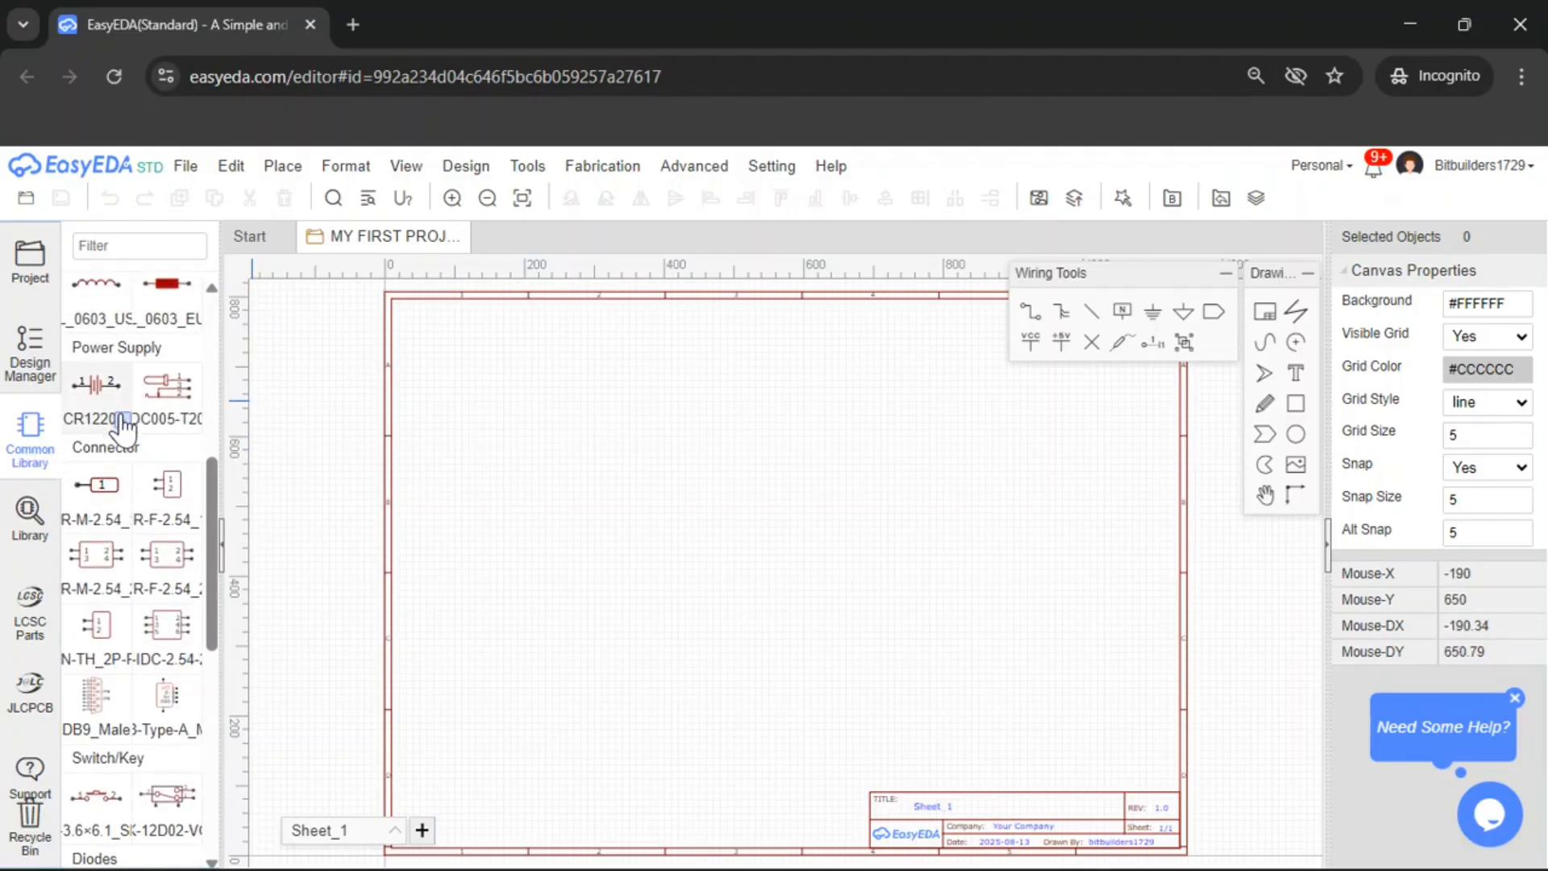
{"action": "scroll", "coordinate": [121, 387], "scroll_direction": "down", "scroll_amount": 3}
{"action": "scroll", "coordinate": [125, 375], "scroll_direction": "up", "scroll_amount": 2}
{"action": "scroll", "coordinate": [124, 387], "scroll_direction": "down", "scroll_amount": 6}
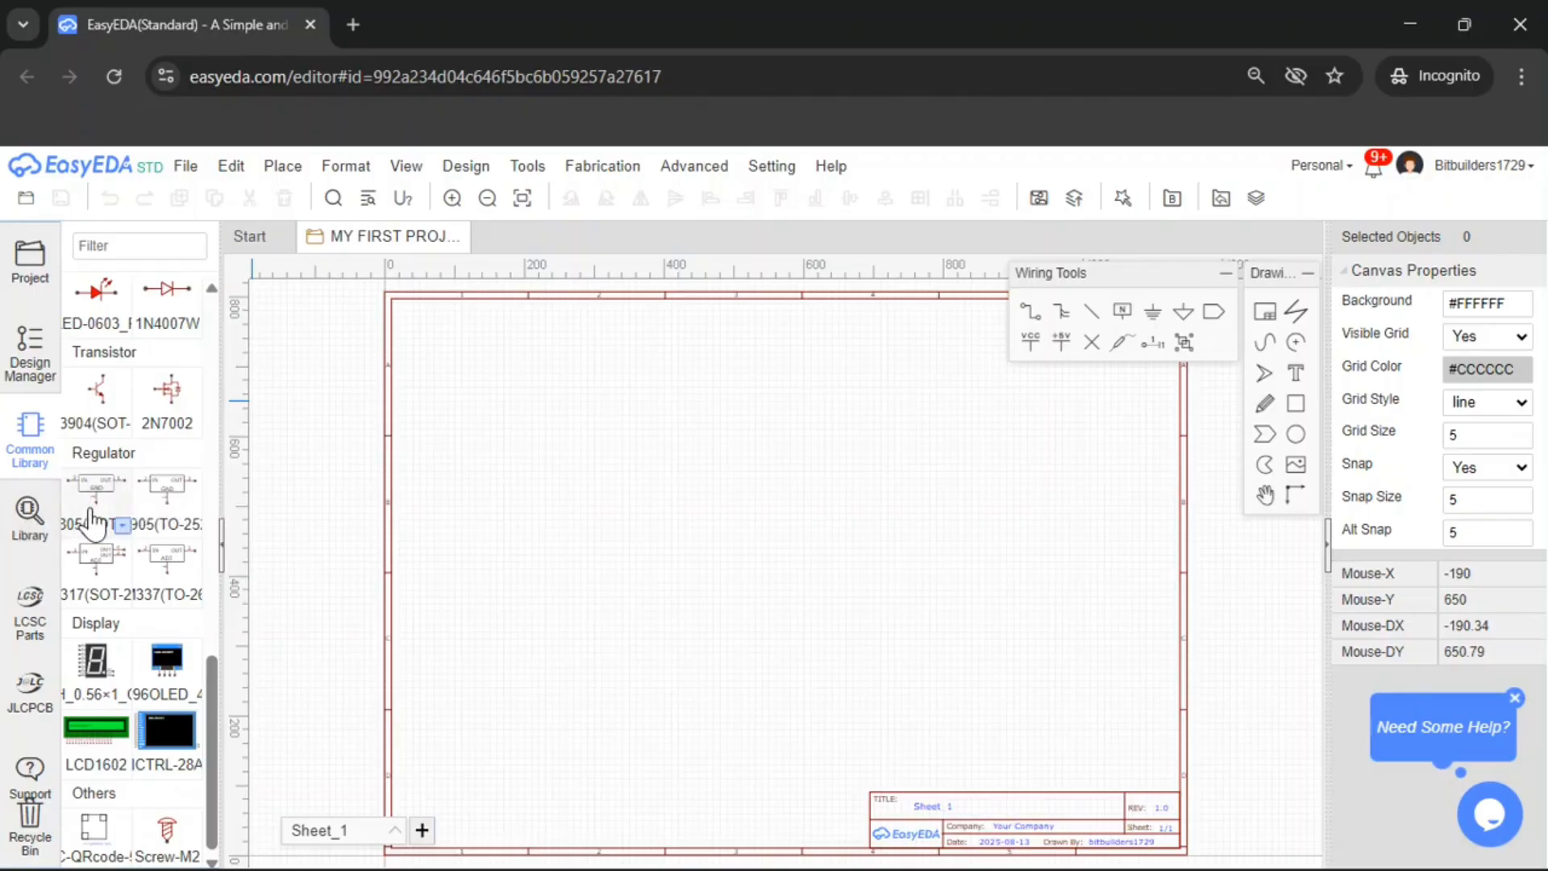
{"action": "scroll", "coordinate": [81, 416], "scroll_direction": "up", "scroll_amount": 2}
{"action": "scroll", "coordinate": [127, 369], "scroll_direction": "up", "scroll_amount": 10}
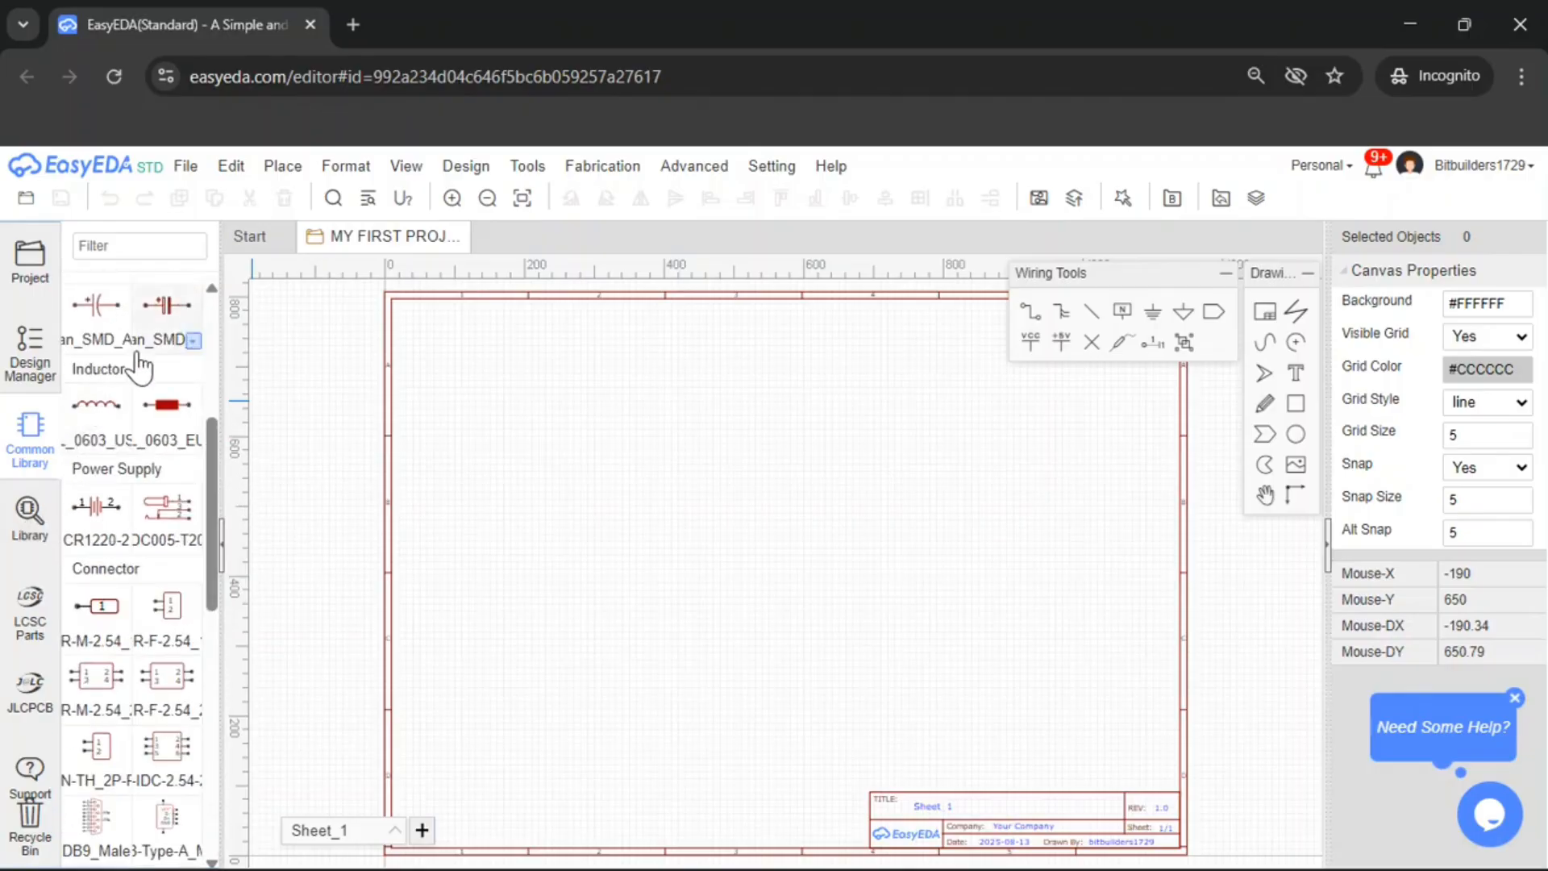
Open the Library search dialog, close it, and return to the top of the Common Library
{"action": "left_click", "coordinate": [29, 516]}
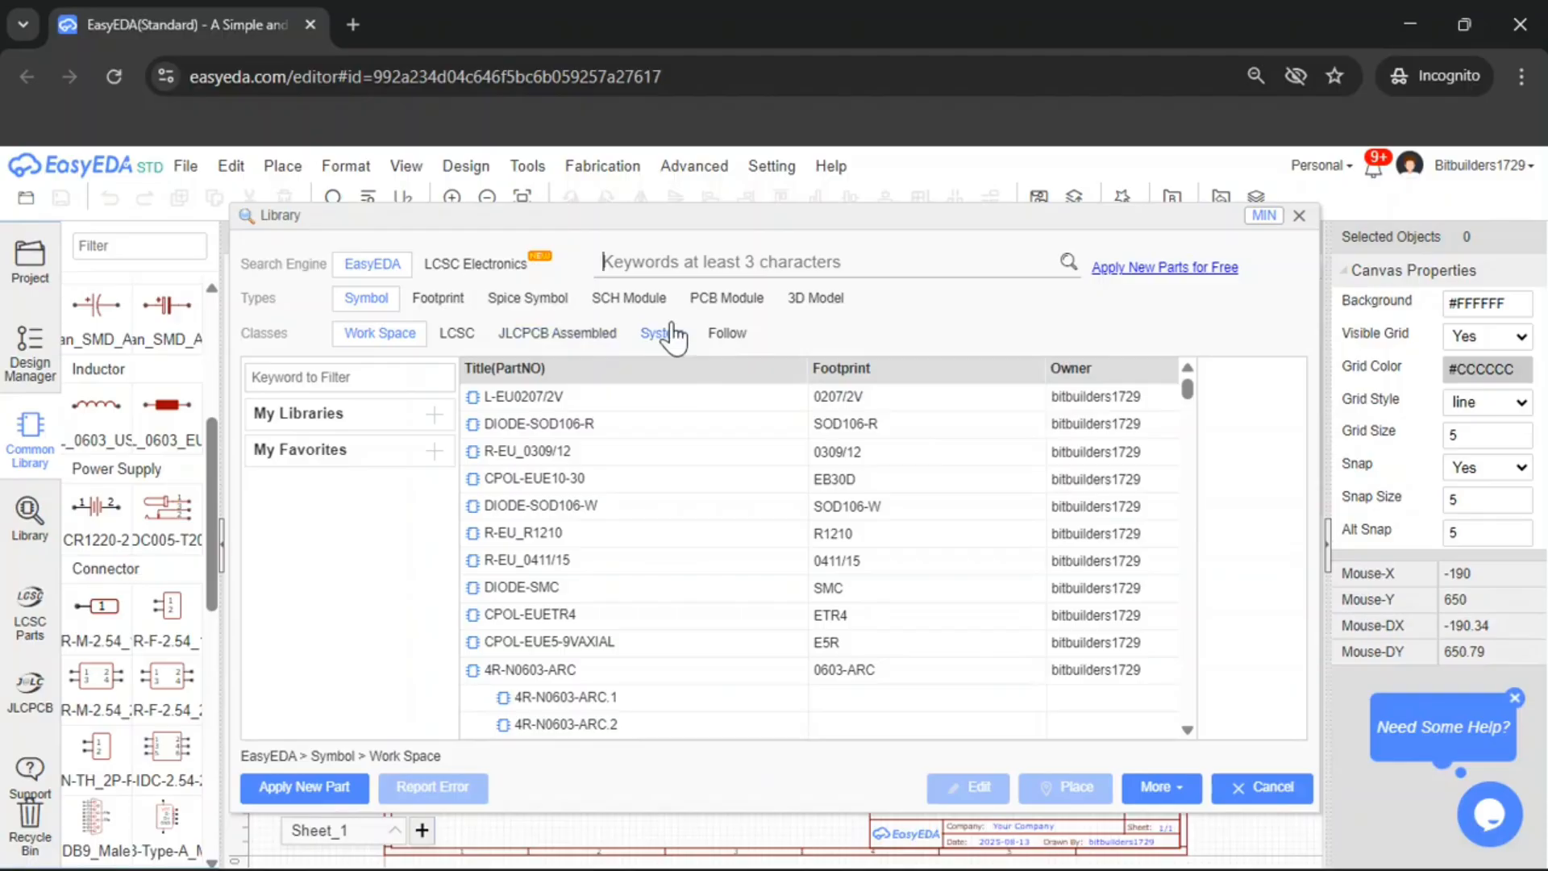
{"action": "left_click", "coordinate": [1299, 216]}
{"action": "scroll", "coordinate": [117, 415], "scroll_direction": "up", "scroll_amount": 1}
{"action": "scroll", "coordinate": [117, 416], "scroll_direction": "up", "scroll_amount": 5}
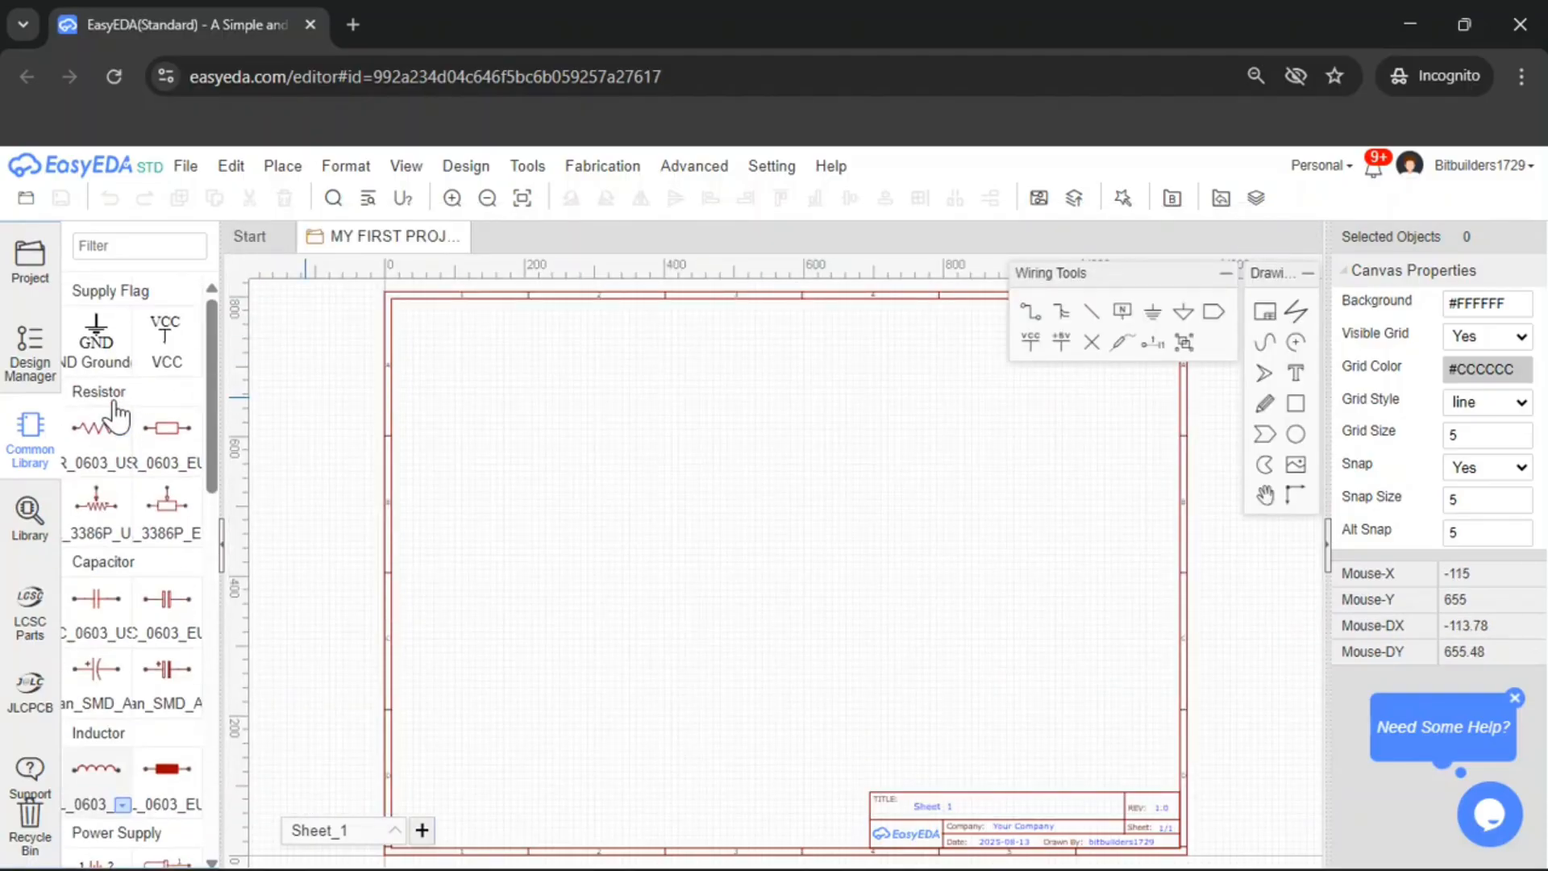
Place an R_0603_US resistor on the left part of the schematic sheet
{"action": "left_click", "coordinate": [115, 472]}
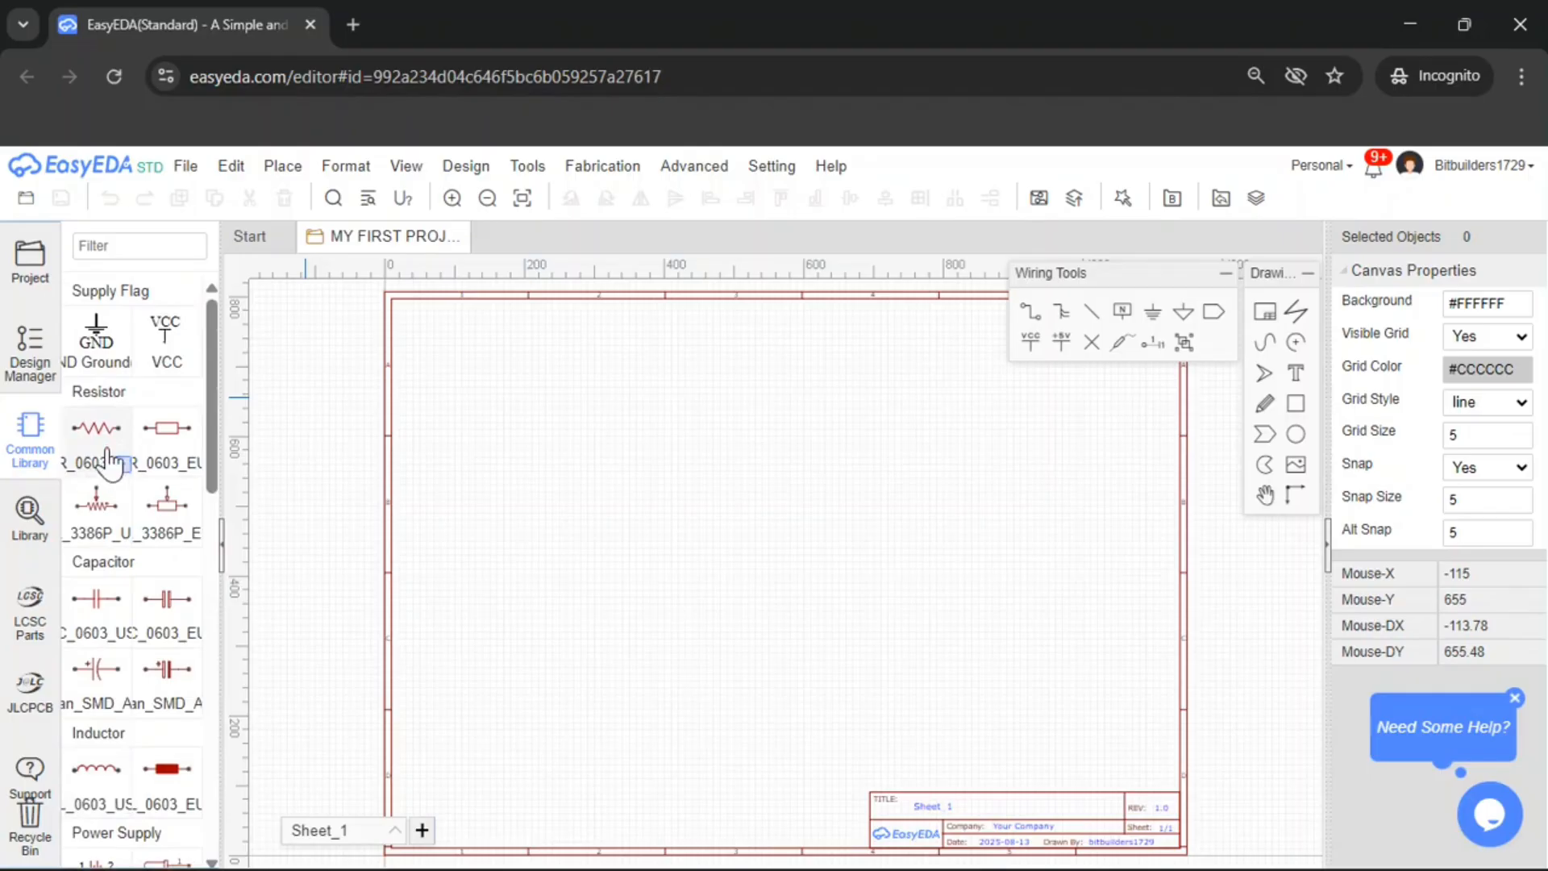
{"action": "scroll", "coordinate": [699, 489], "scroll_direction": "up", "scroll_amount": 3}
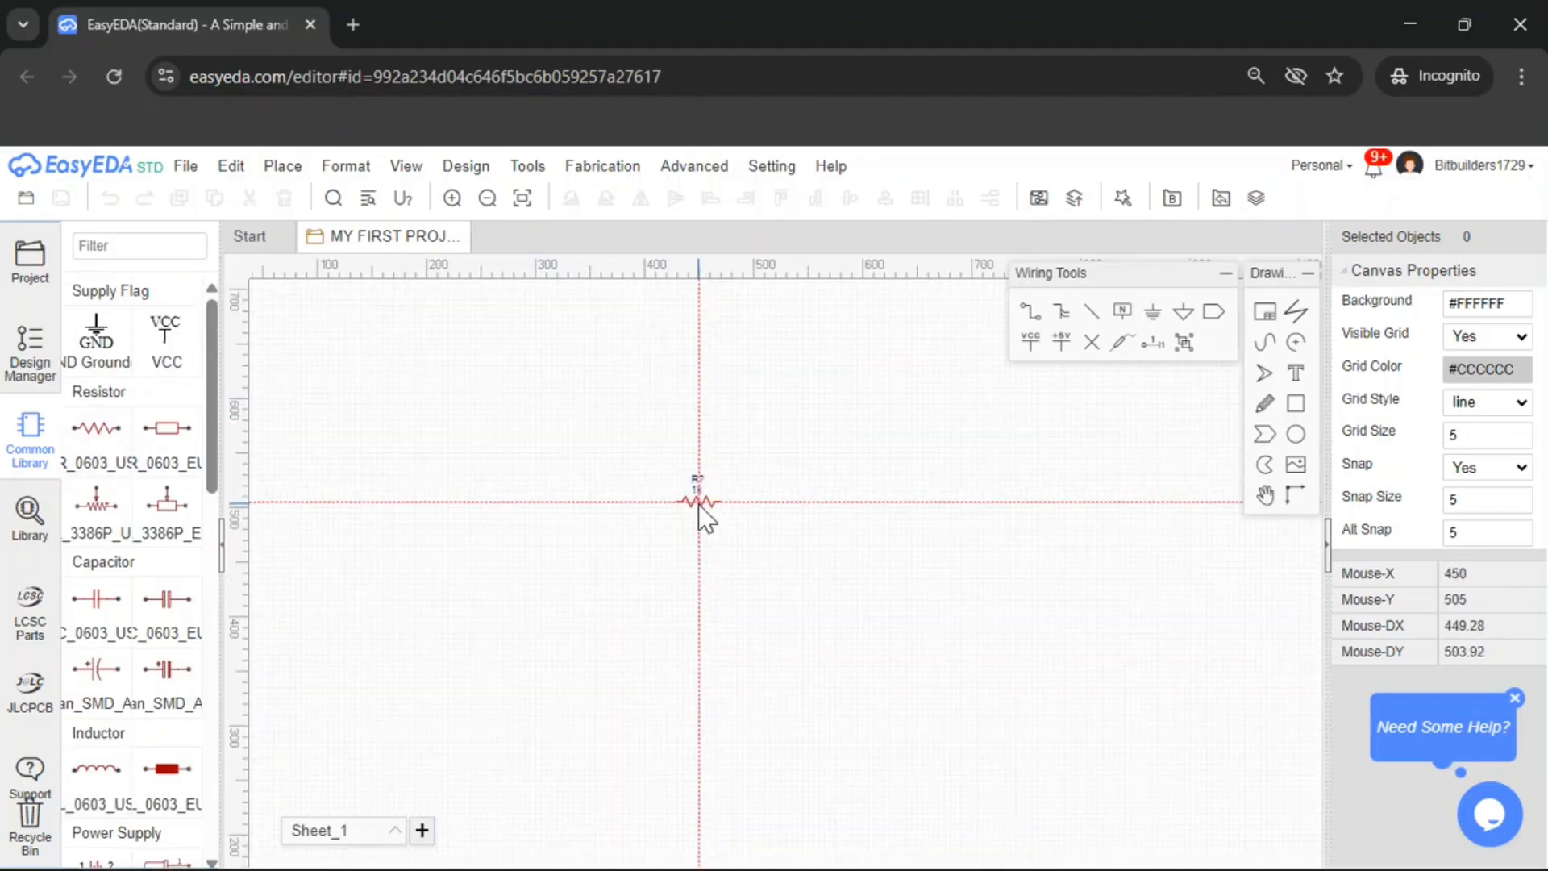
{"action": "left_click", "coordinate": [542, 537]}
{"action": "scroll", "coordinate": [621, 500], "scroll_direction": "down", "scroll_amount": 2}
{"action": "scroll", "coordinate": [633, 476], "scroll_direction": "down", "scroll_amount": 2}
{"action": "key", "text": "Escape"}
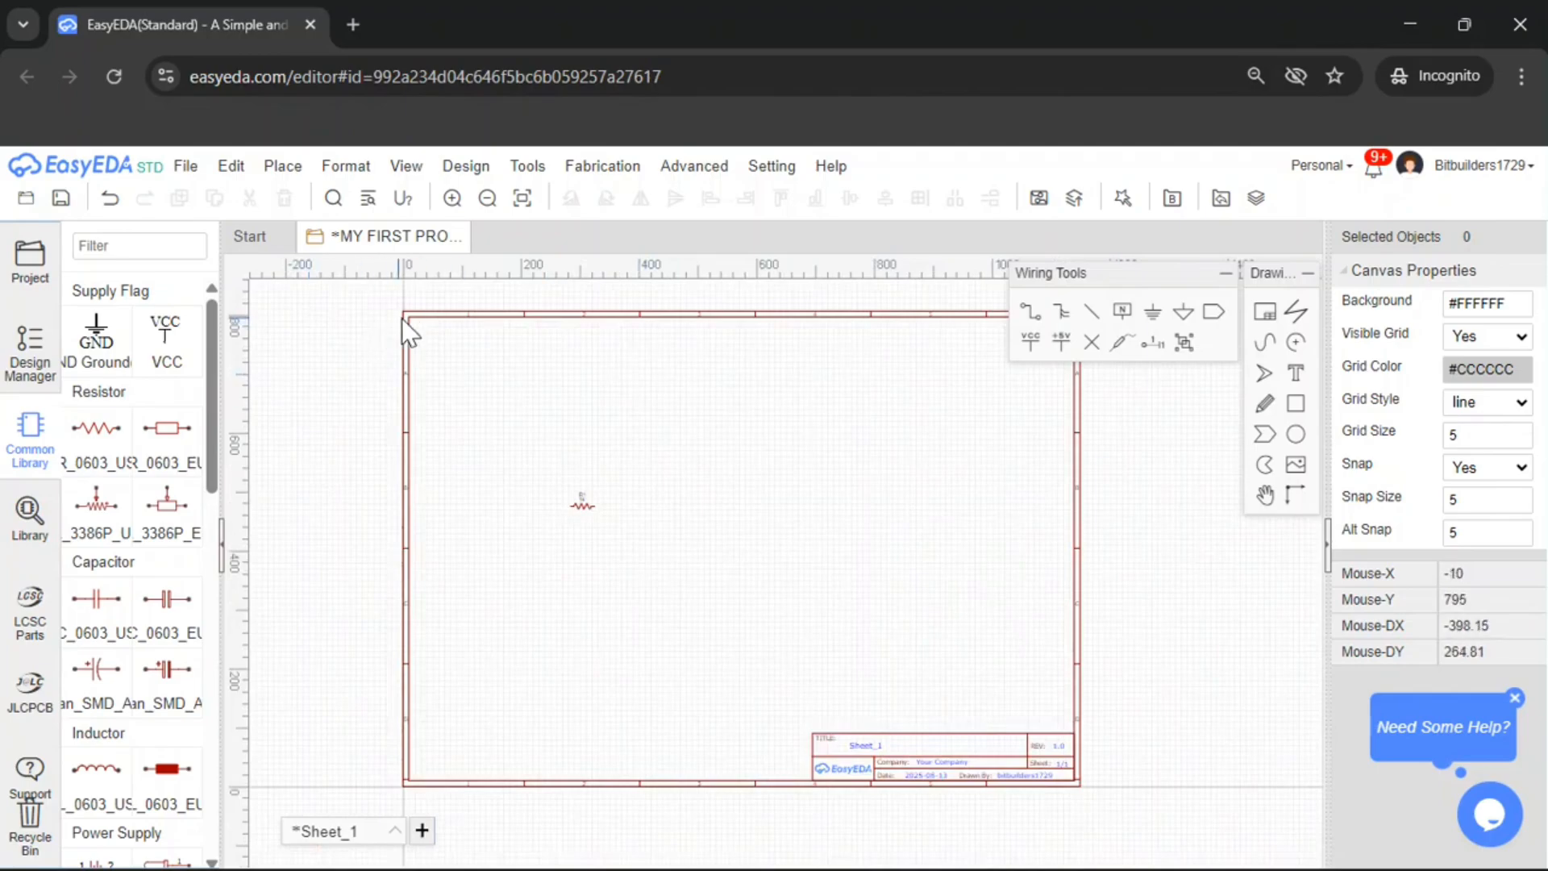
Select the sheet frame and set its paper size to A5
{"action": "left_click", "coordinate": [1077, 708]}
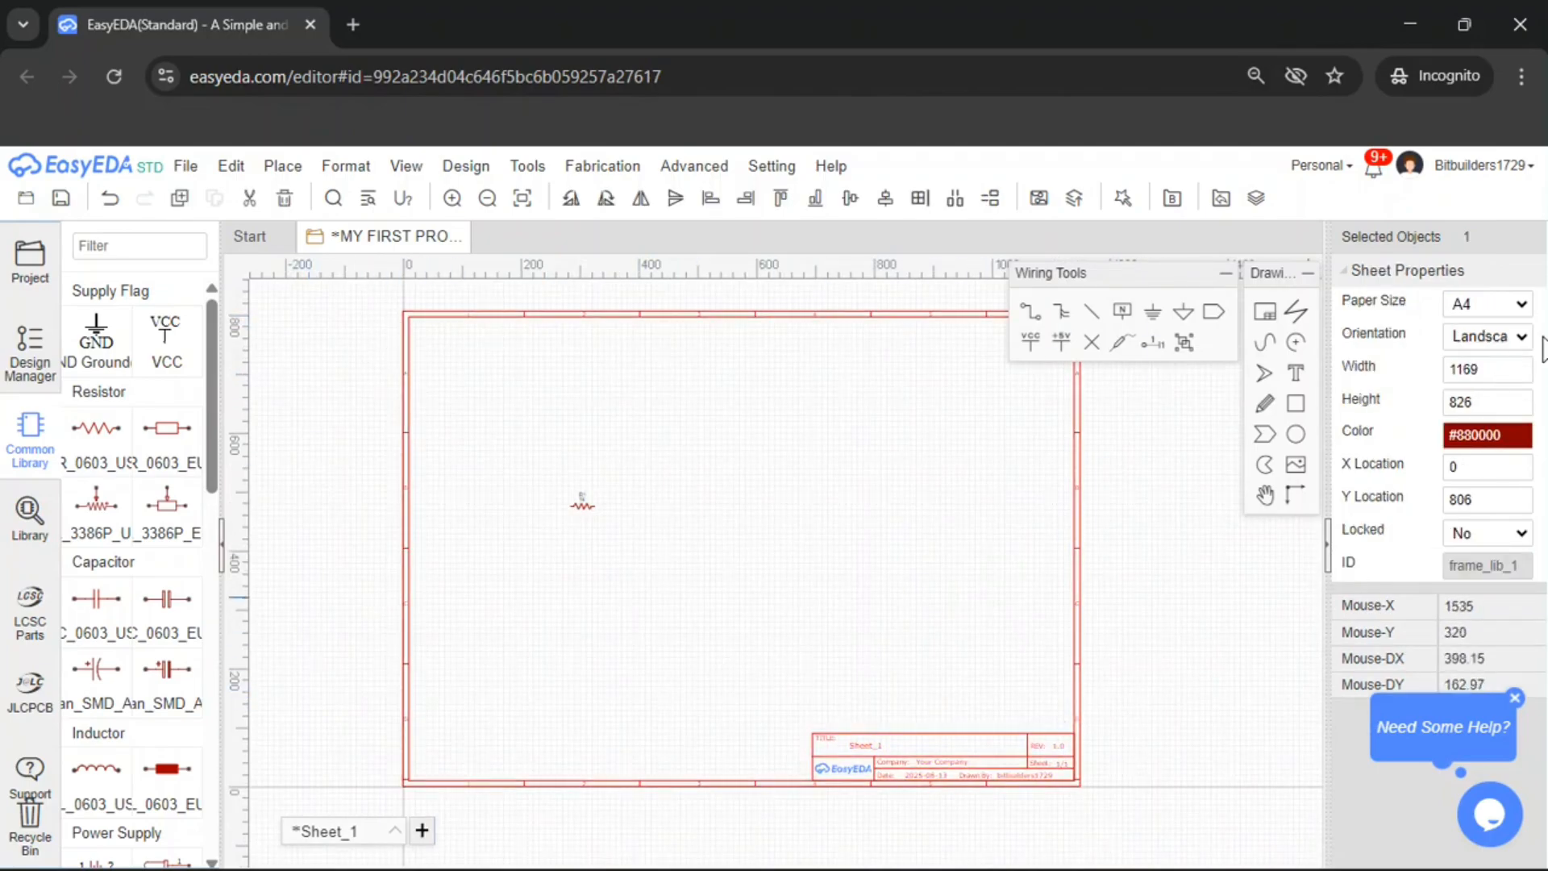
{"action": "left_click", "coordinate": [1078, 563]}
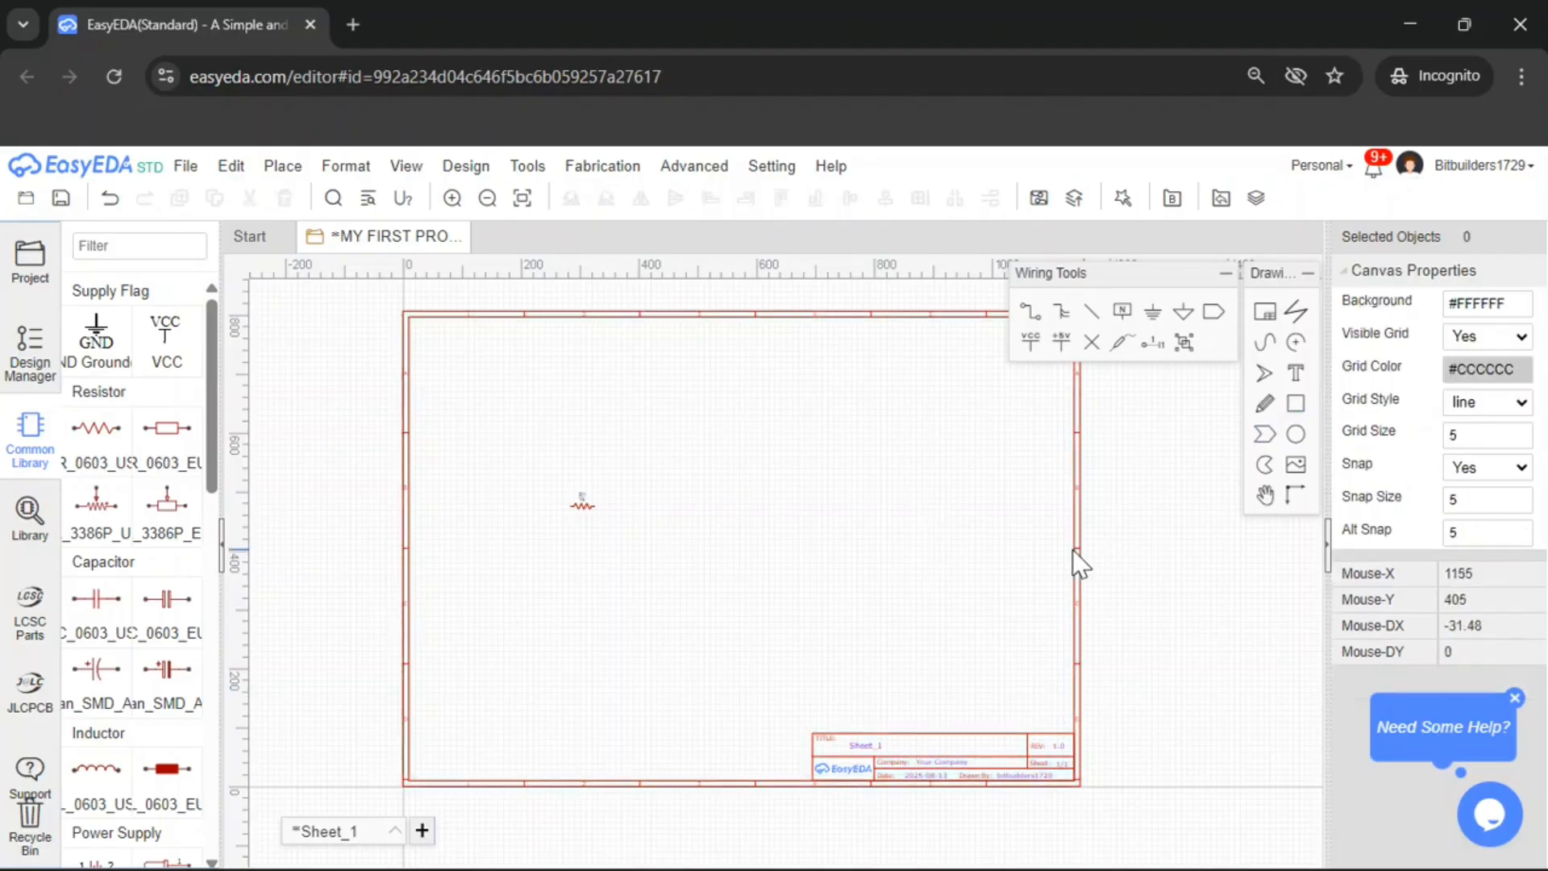
{"action": "left_click", "coordinate": [1075, 551]}
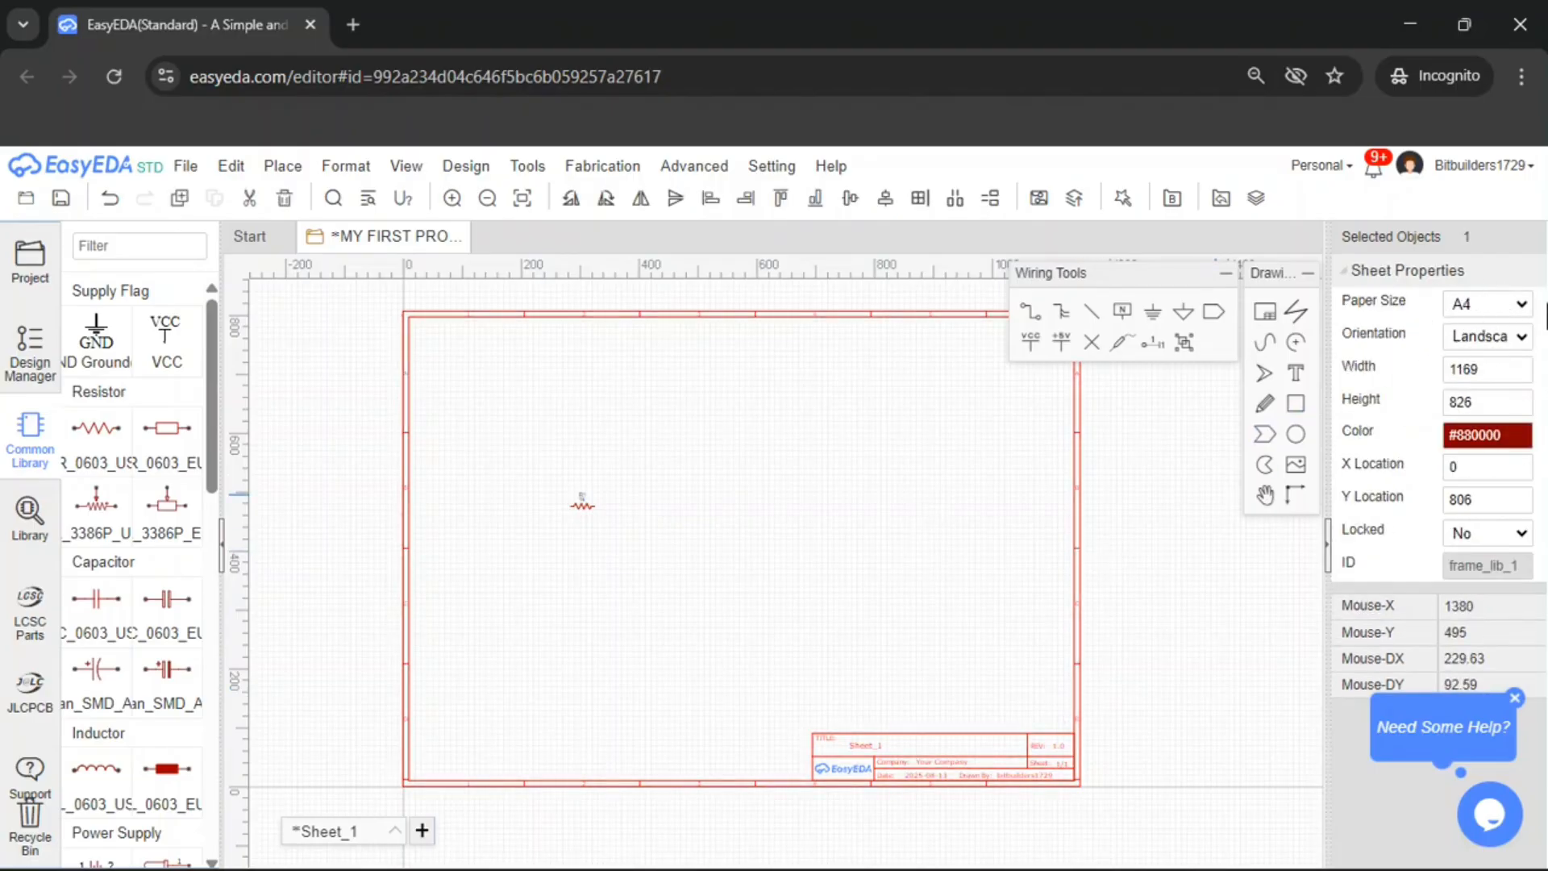
{"action": "left_click", "coordinate": [1489, 305]}
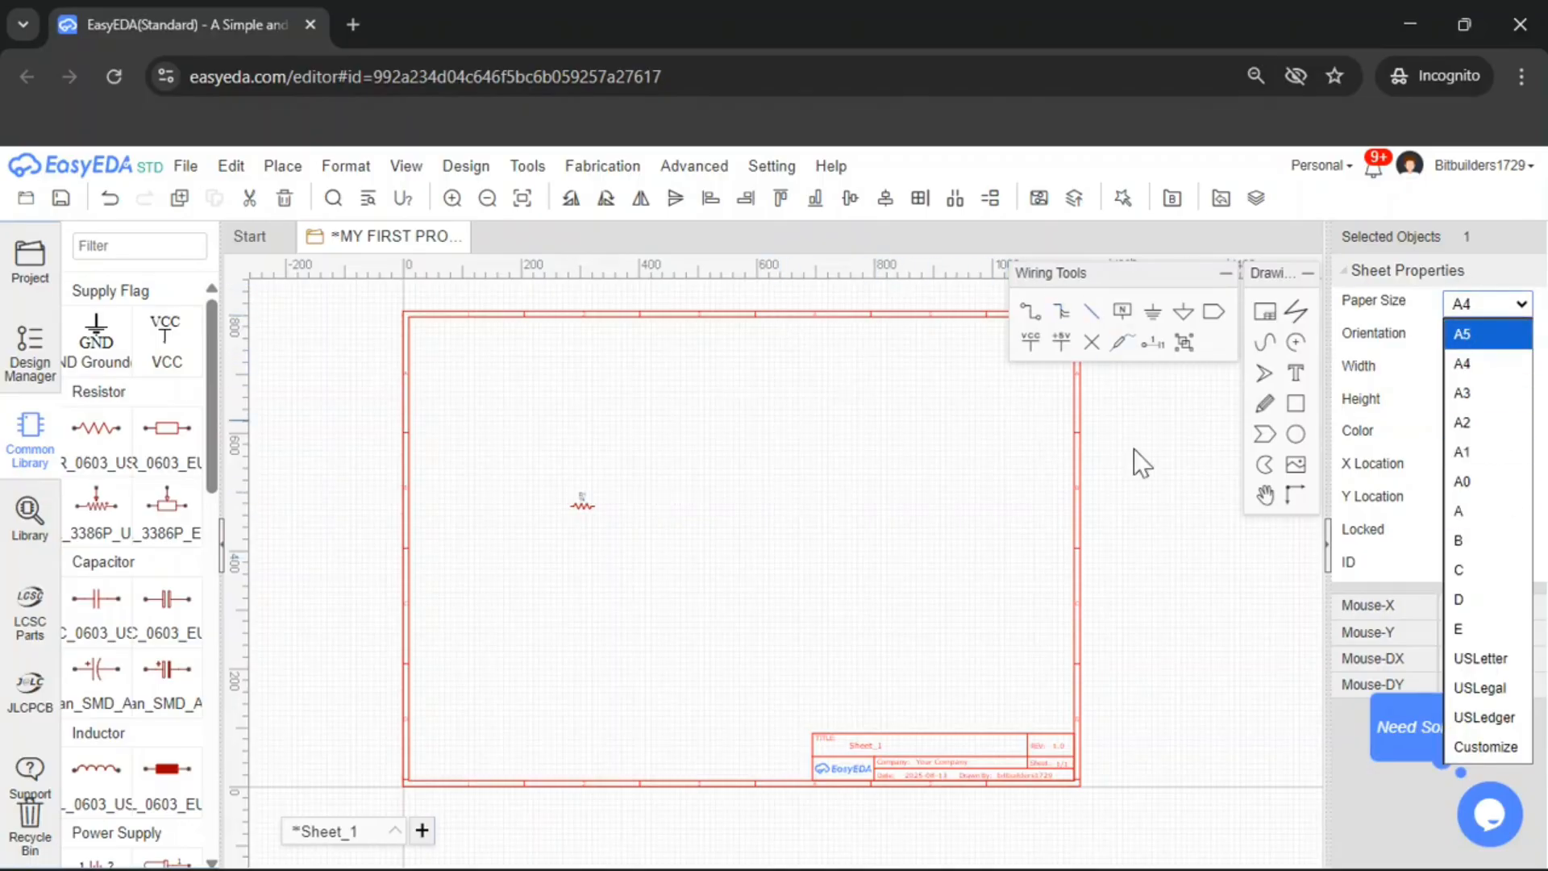
{"action": "left_click", "coordinate": [1462, 337]}
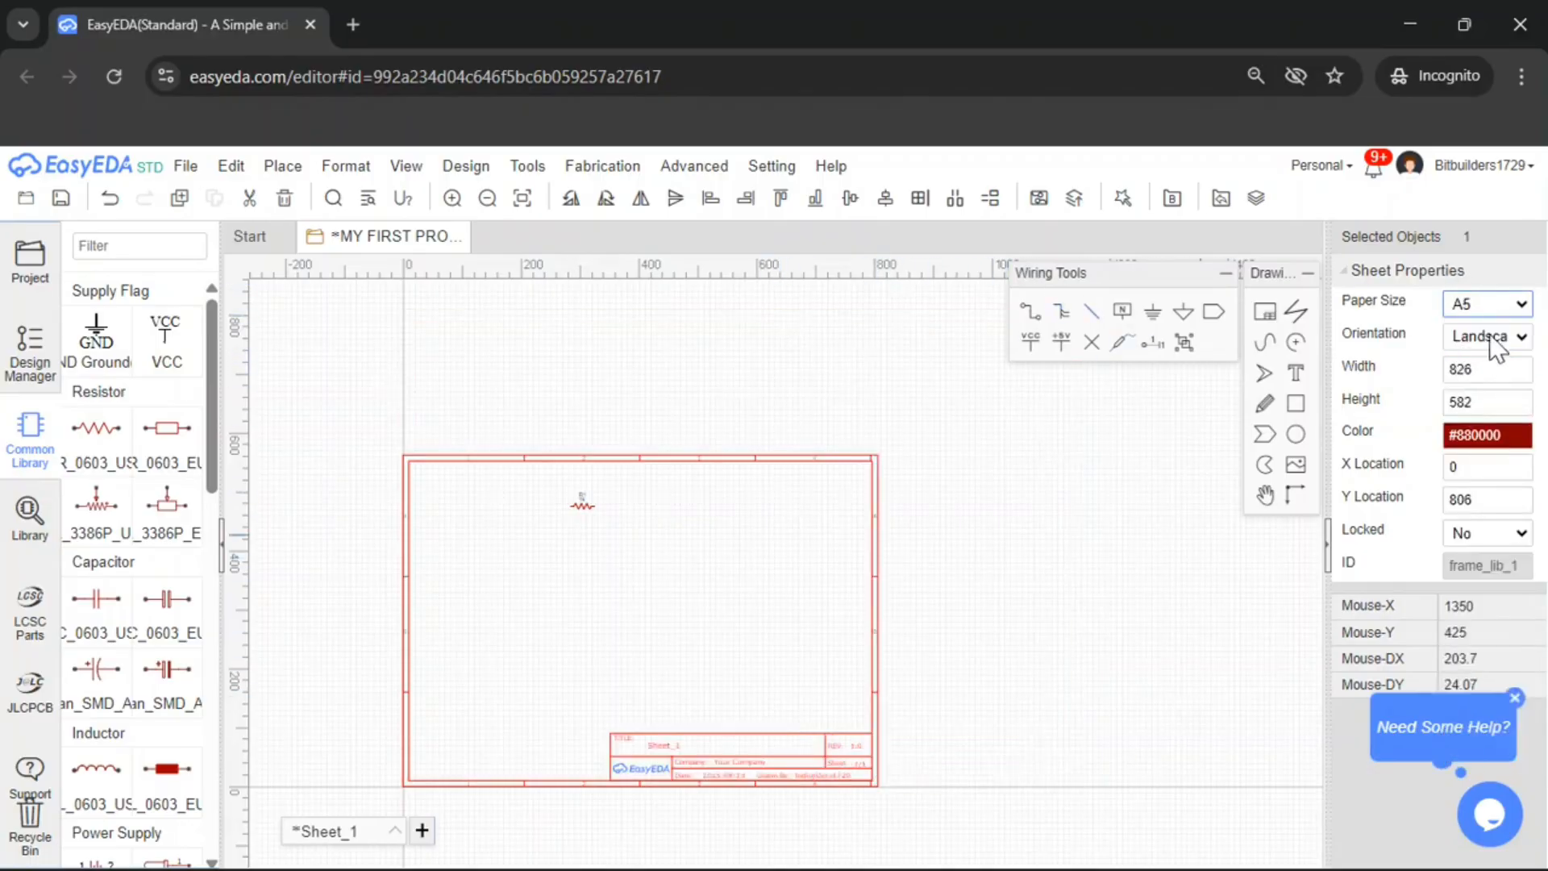
Change the sheet frame's paper size to A4
{"action": "left_click", "coordinate": [1492, 305]}
{"action": "left_click", "coordinate": [1492, 360]}
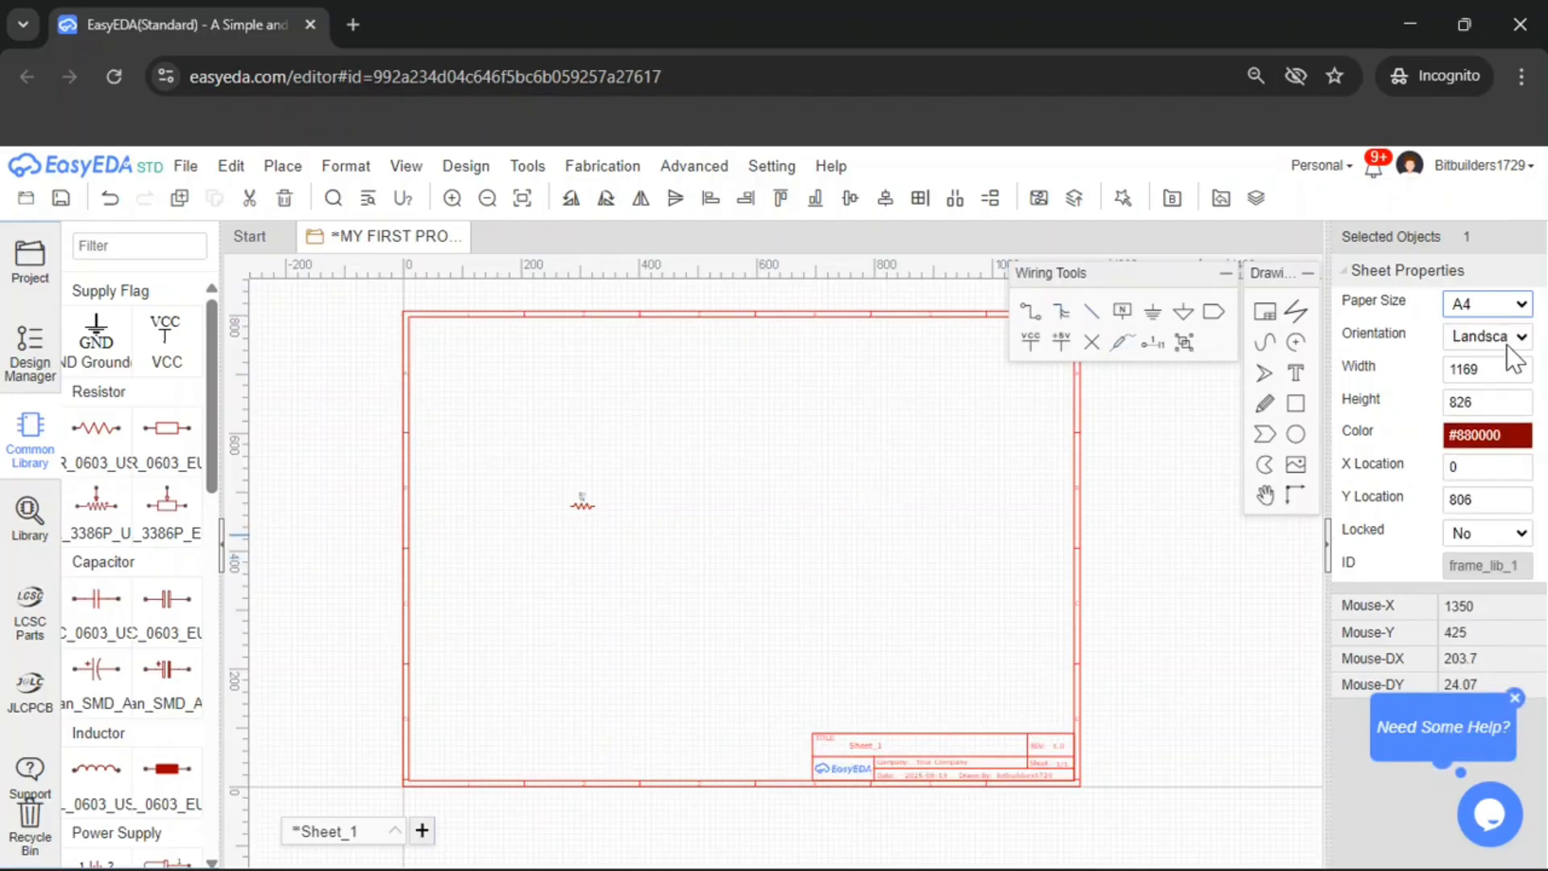
{"action": "left_click", "coordinate": [1507, 345]}
{"action": "left_click", "coordinate": [1502, 387]}
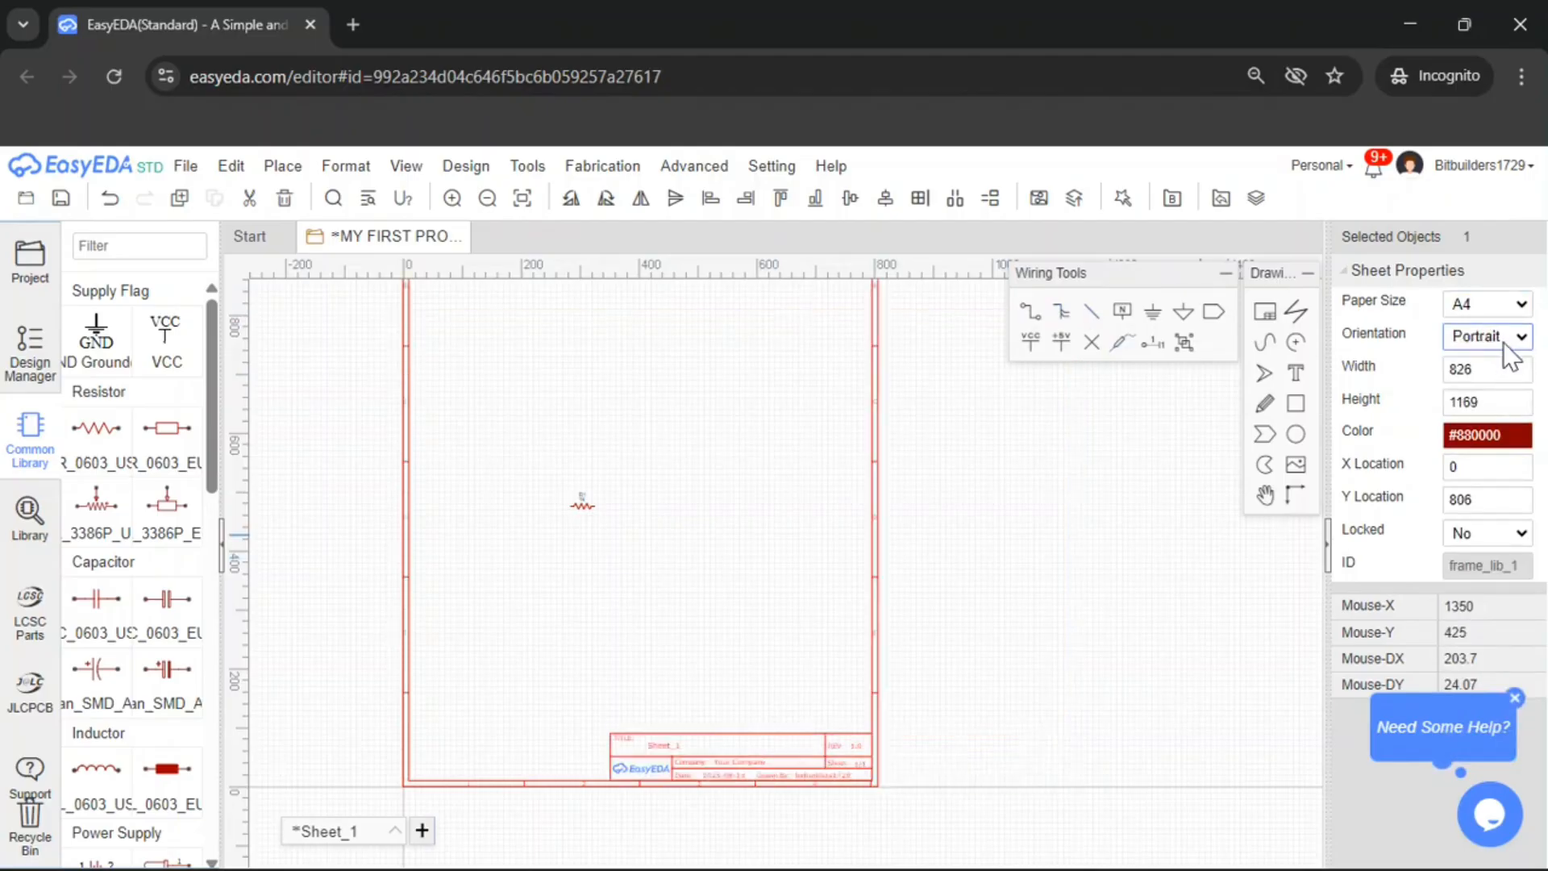
{"action": "left_click", "coordinate": [1505, 345]}
{"action": "left_click", "coordinate": [1503, 363]}
{"action": "left_click", "coordinate": [1167, 478]}
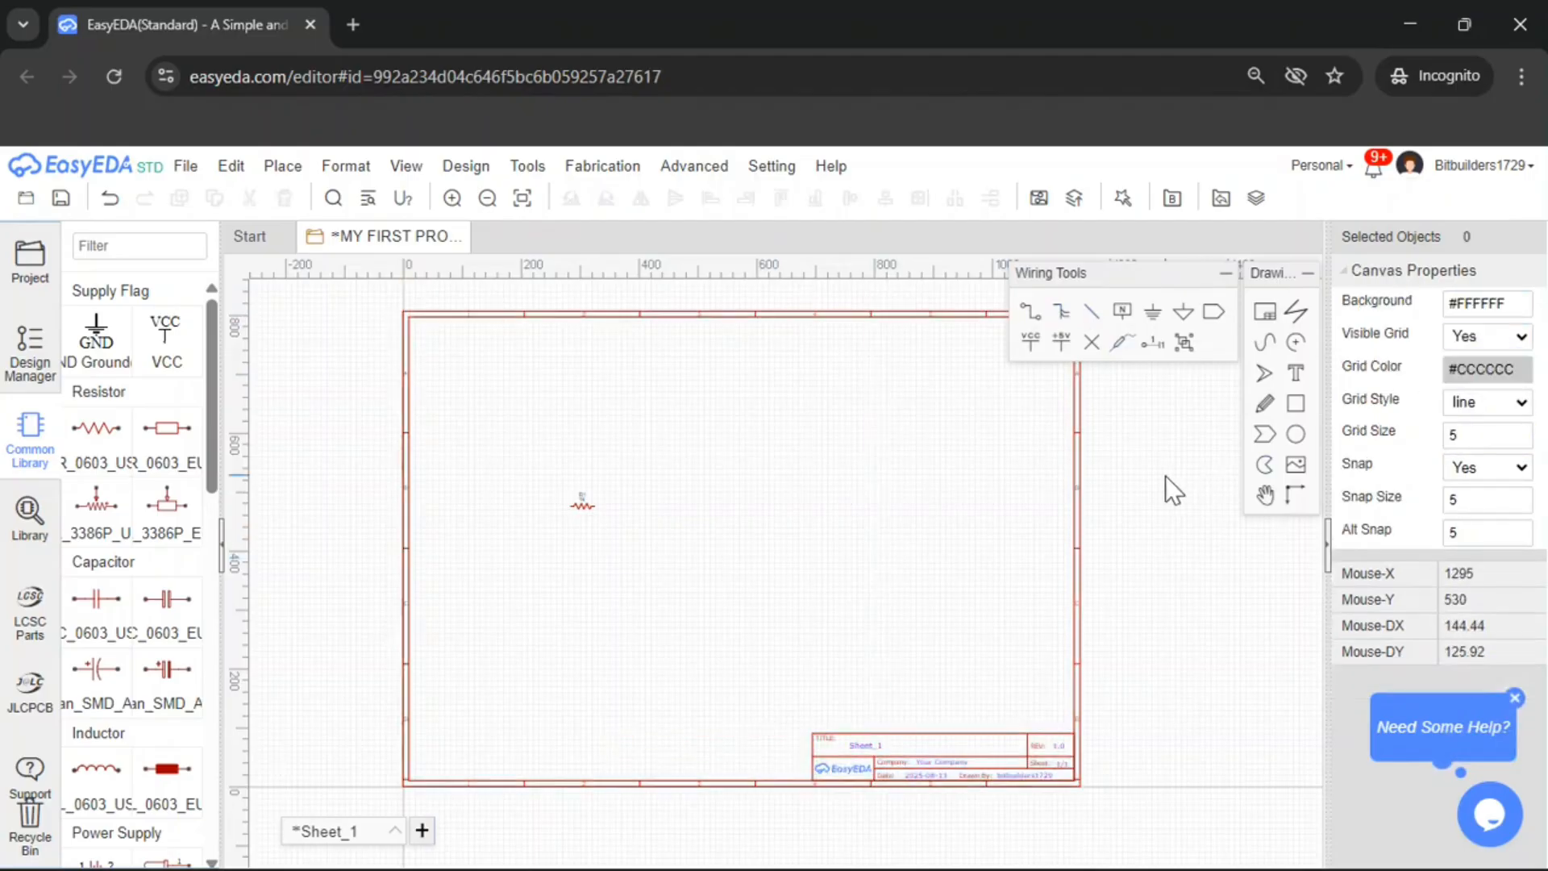
Open the R_0603_US resistor symbol in the symbol editor and inspect its shape up close
{"action": "scroll", "coordinate": [581, 512], "scroll_direction": "up", "scroll_amount": 5}
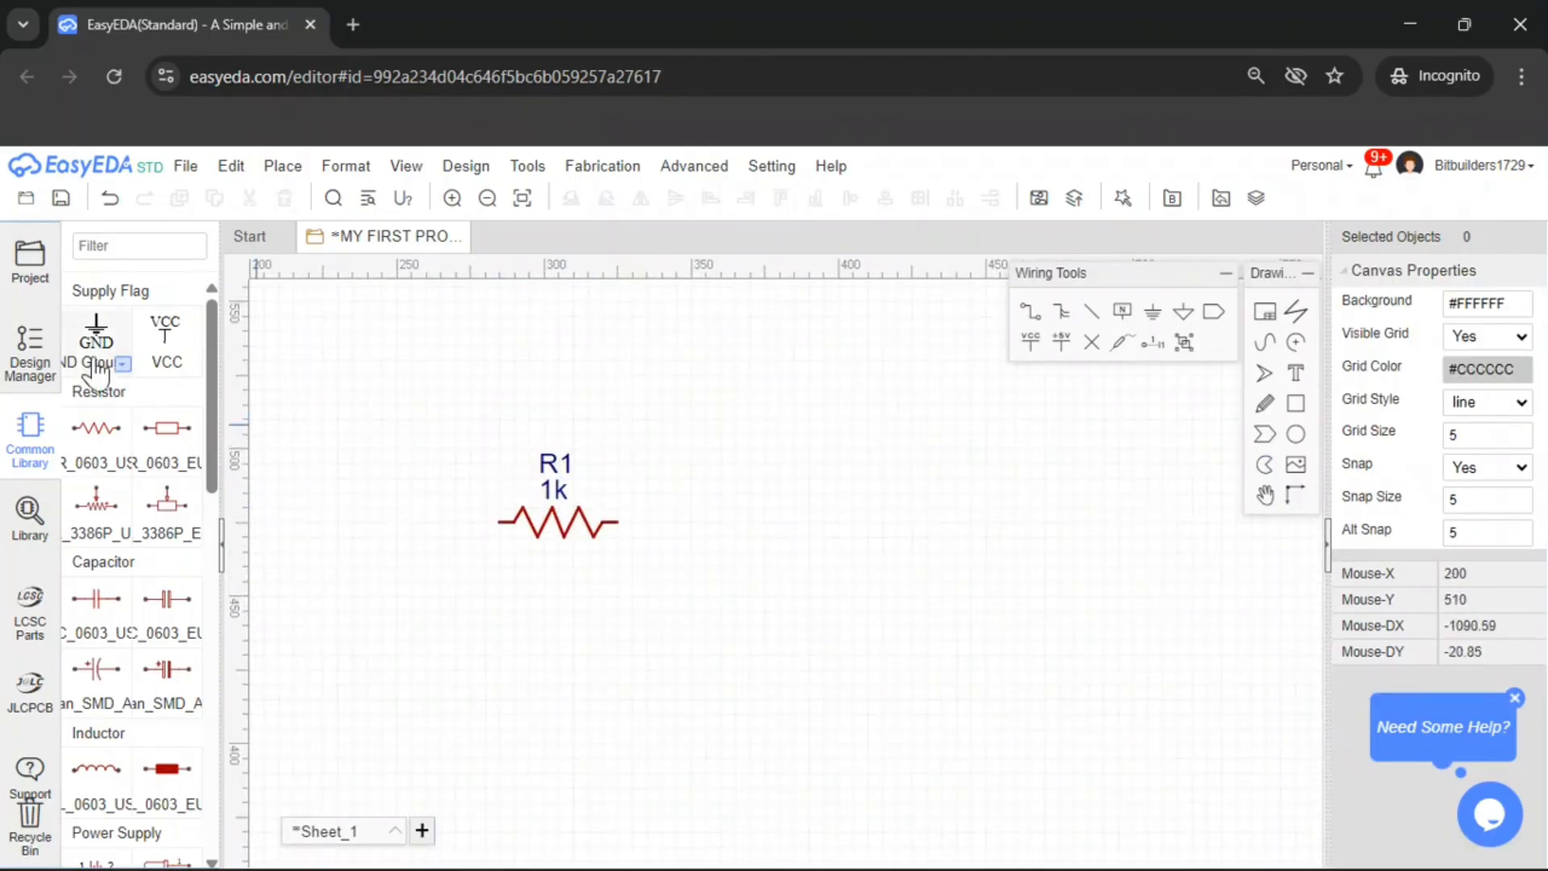
{"action": "scroll", "coordinate": [569, 534], "scroll_direction": "down", "scroll_amount": 5}
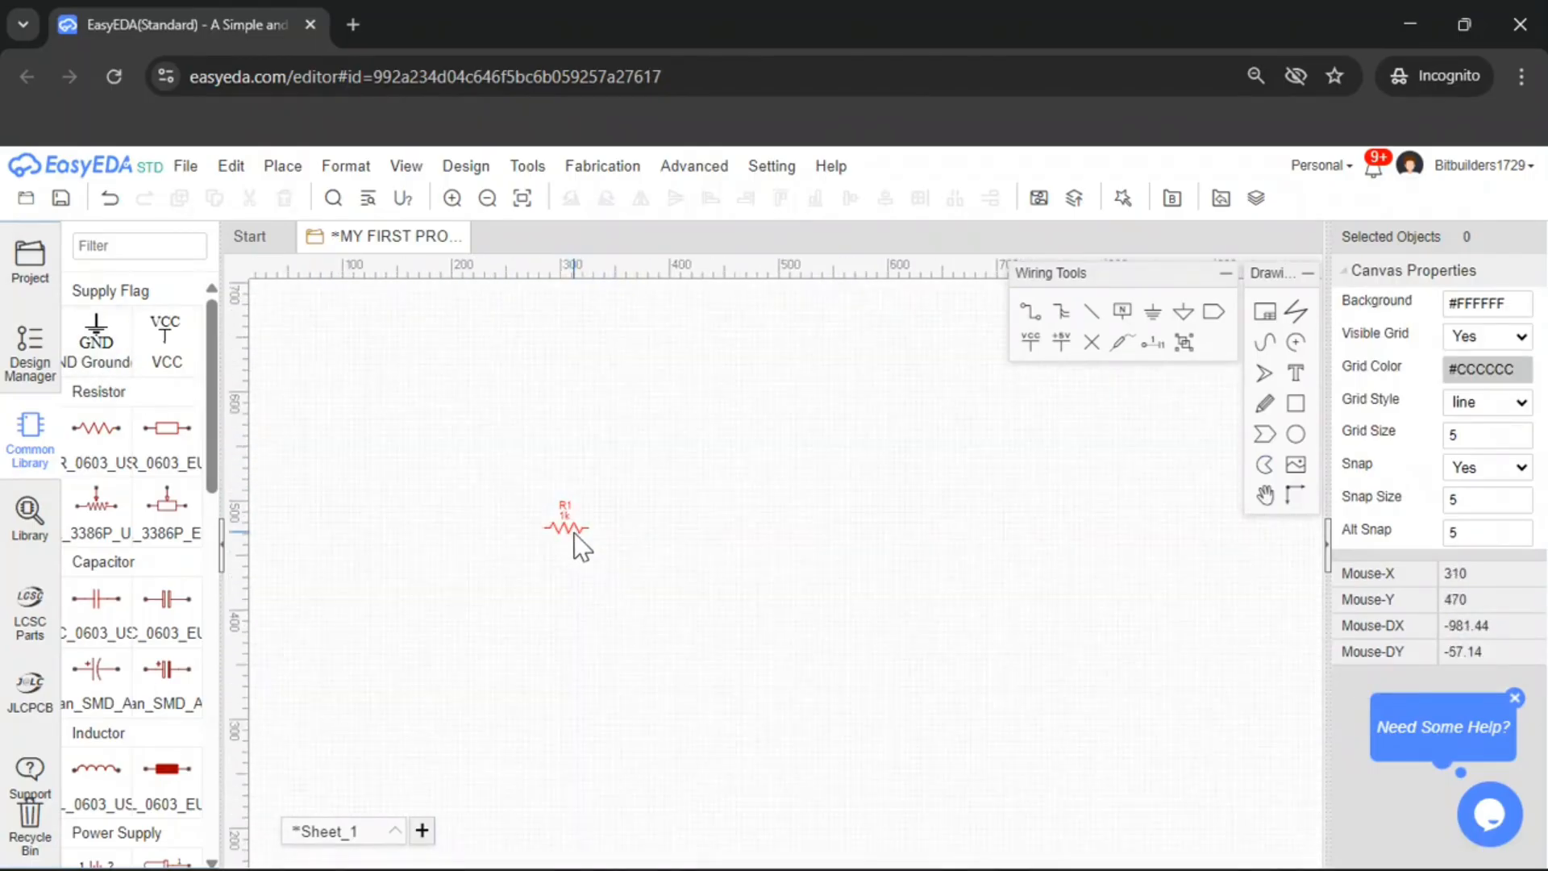
{"action": "scroll", "coordinate": [581, 536], "scroll_direction": "down", "scroll_amount": 3}
{"action": "scroll", "coordinate": [601, 542], "scroll_direction": "up", "scroll_amount": 3}
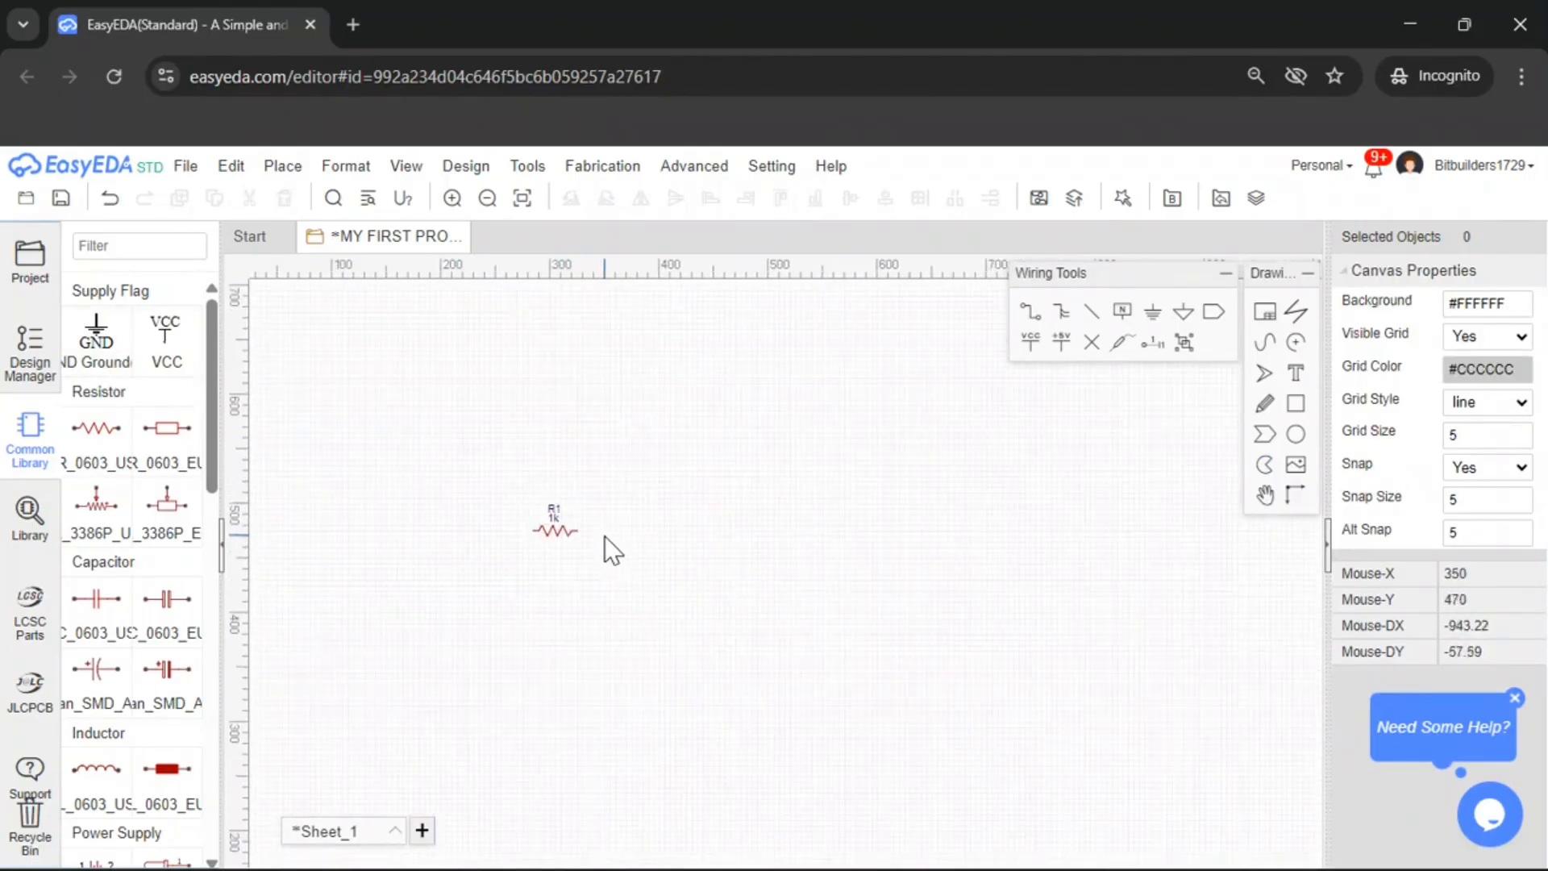
{"action": "double_click", "coordinate": [116, 432]}
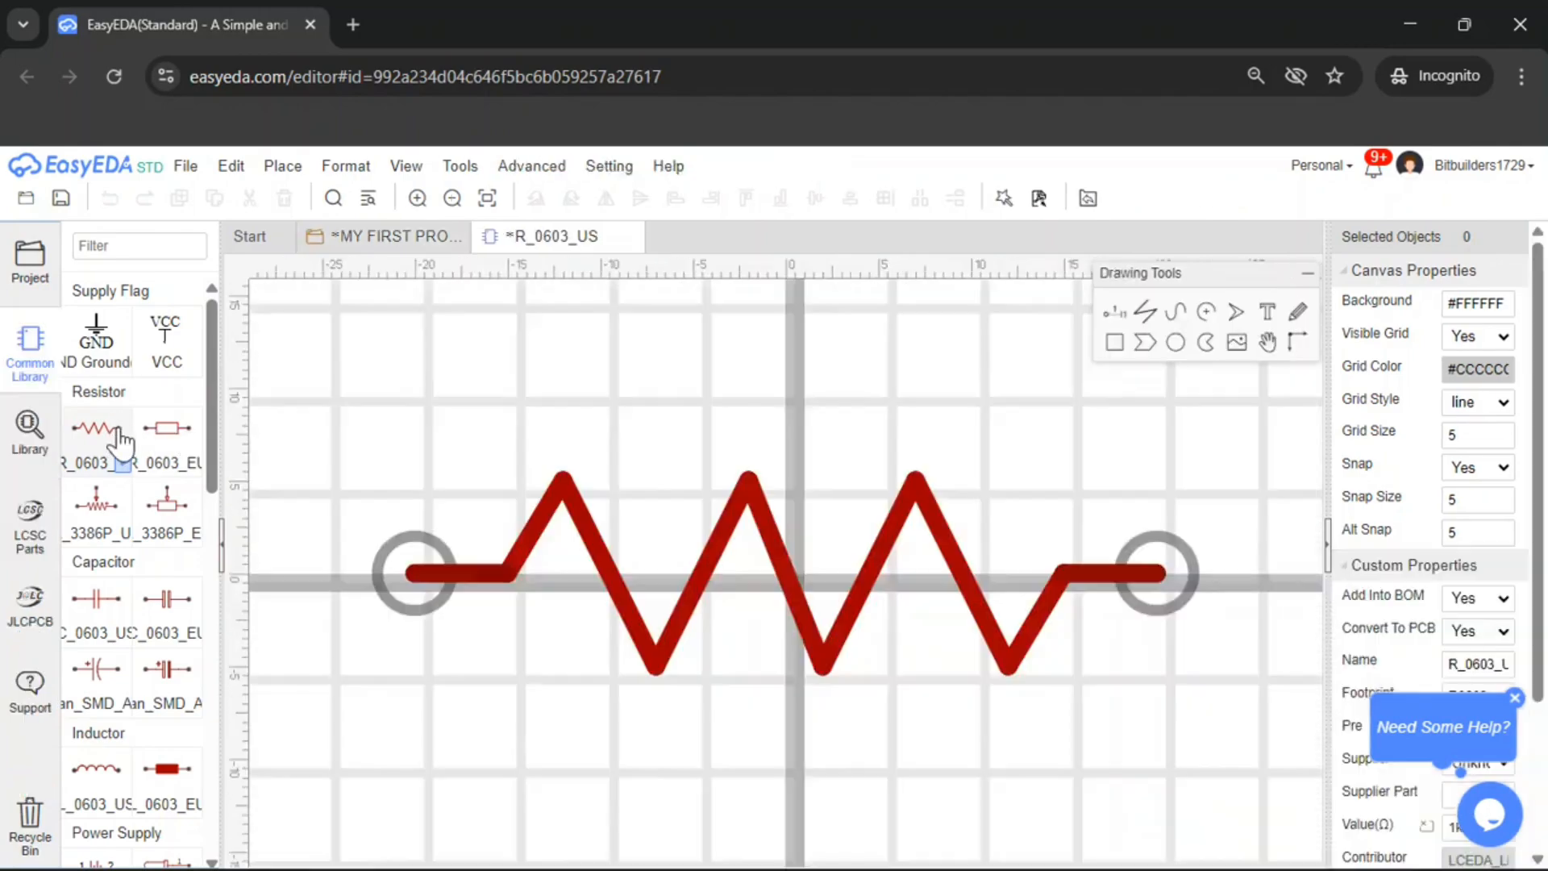
{"action": "scroll", "coordinate": [802, 569], "scroll_direction": "down", "scroll_amount": 5}
{"action": "scroll", "coordinate": [661, 505], "scroll_direction": "up", "scroll_amount": 3}
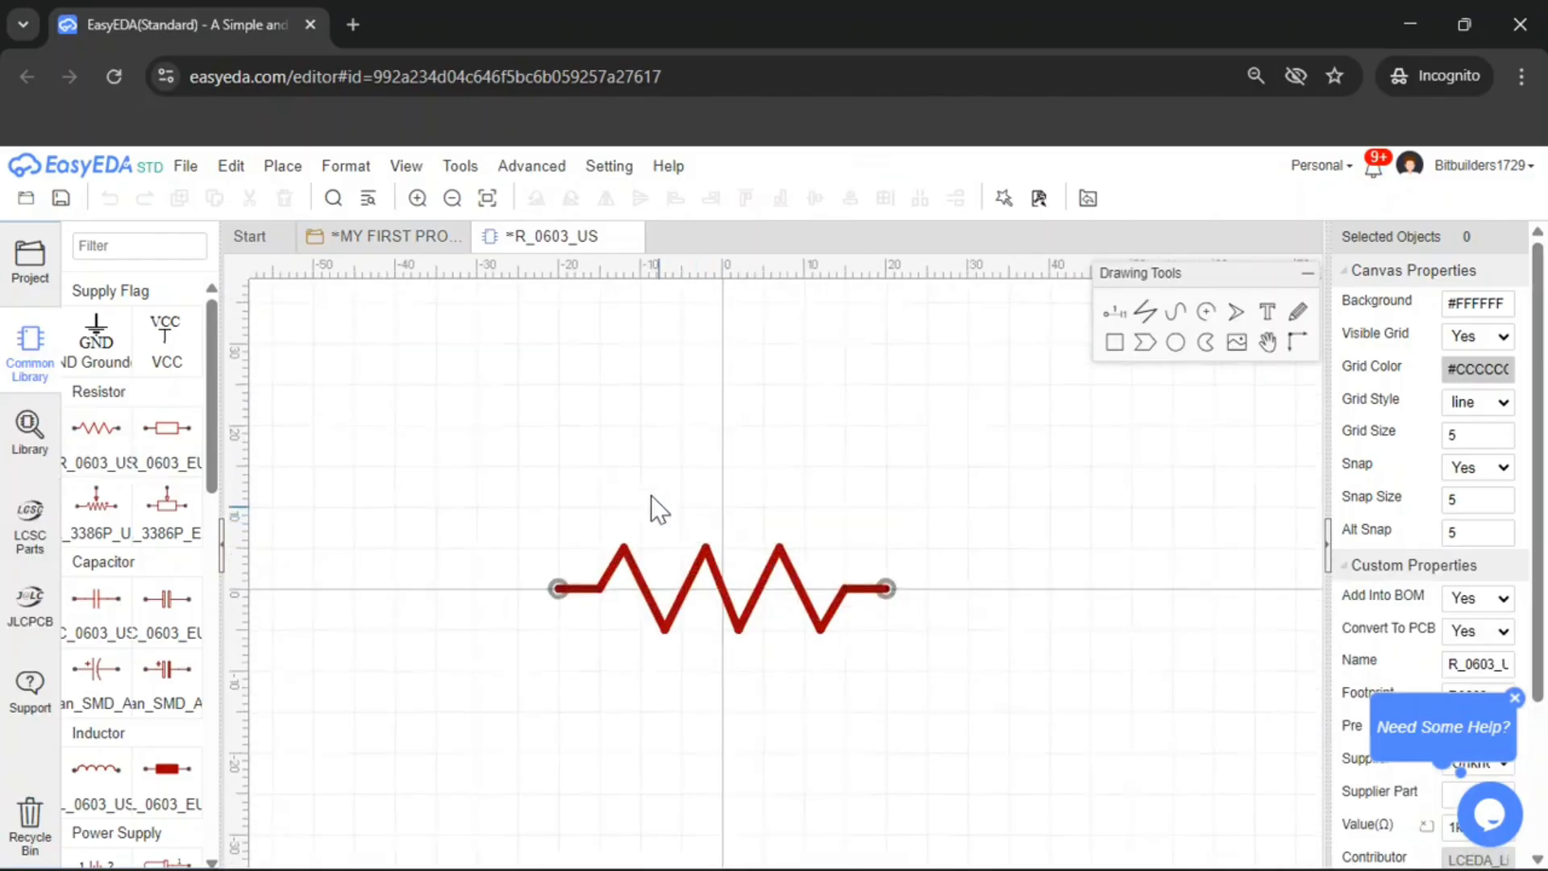
{"action": "scroll", "coordinate": [748, 634], "scroll_direction": "down", "scroll_amount": 3}
{"action": "scroll", "coordinate": [750, 617], "scroll_direction": "up", "scroll_amount": 3}
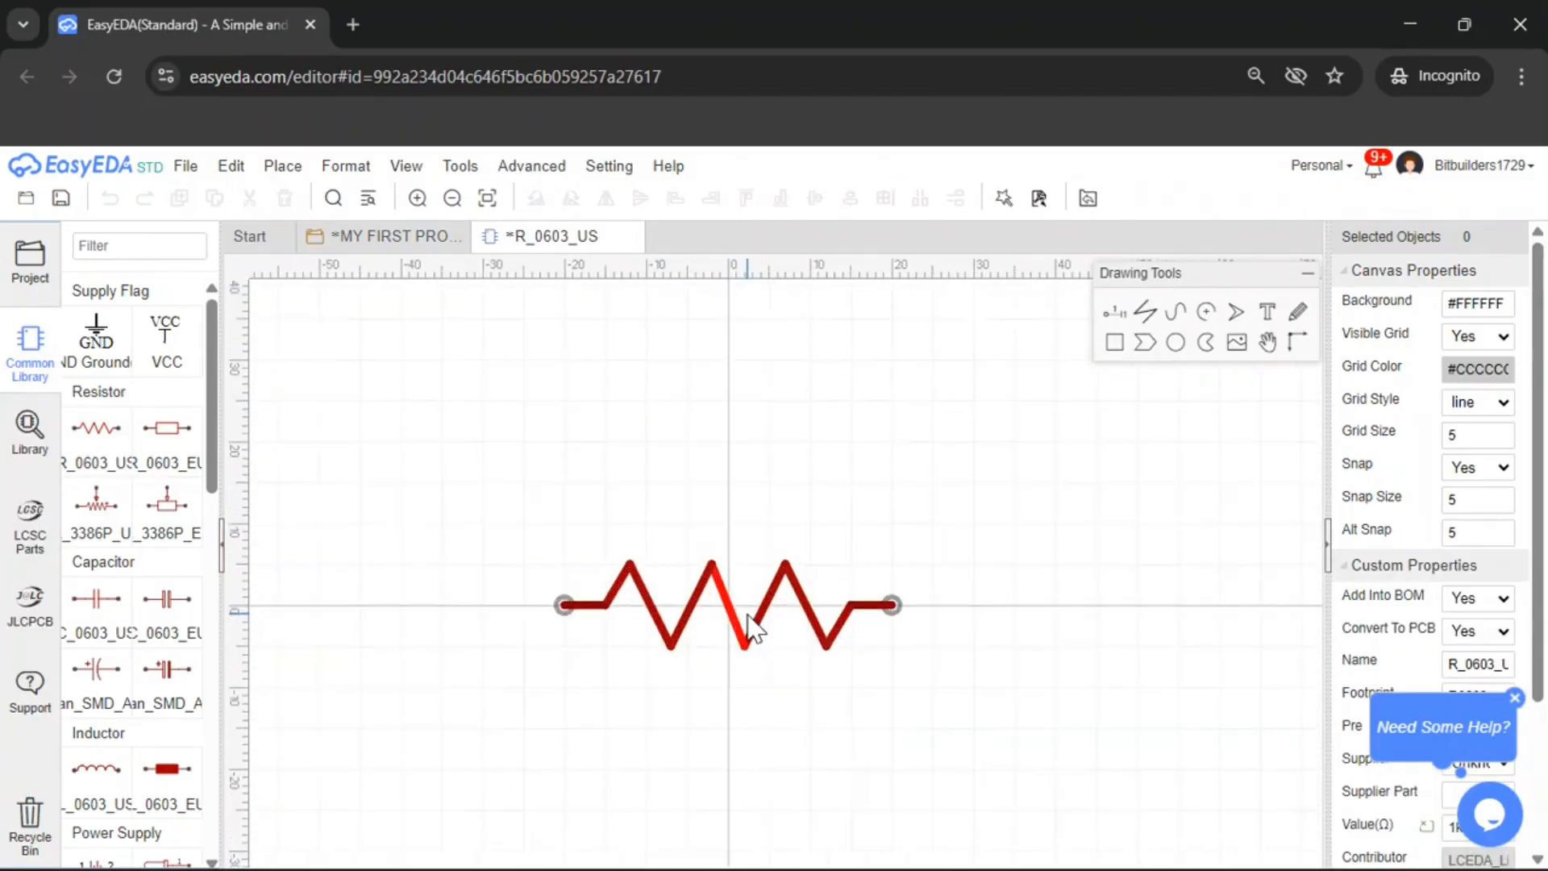
{"action": "scroll", "coordinate": [745, 615], "scroll_direction": "down", "scroll_amount": 2}
{"action": "scroll", "coordinate": [735, 610], "scroll_direction": "up", "scroll_amount": 5}
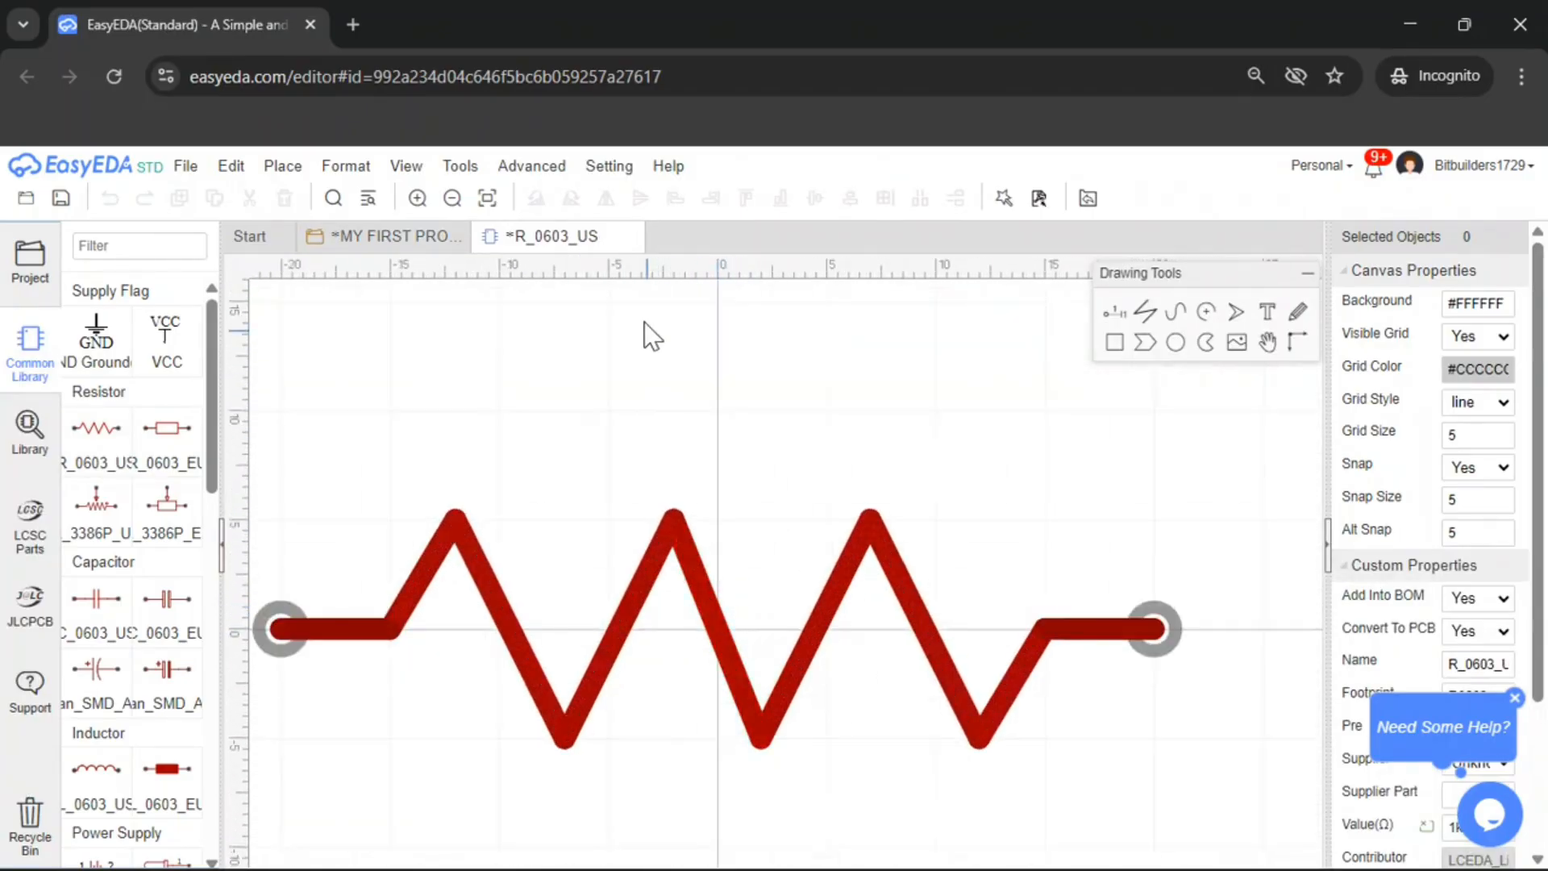
{"action": "left_click", "coordinate": [632, 236]}
{"action": "left_click", "coordinate": [855, 545]}
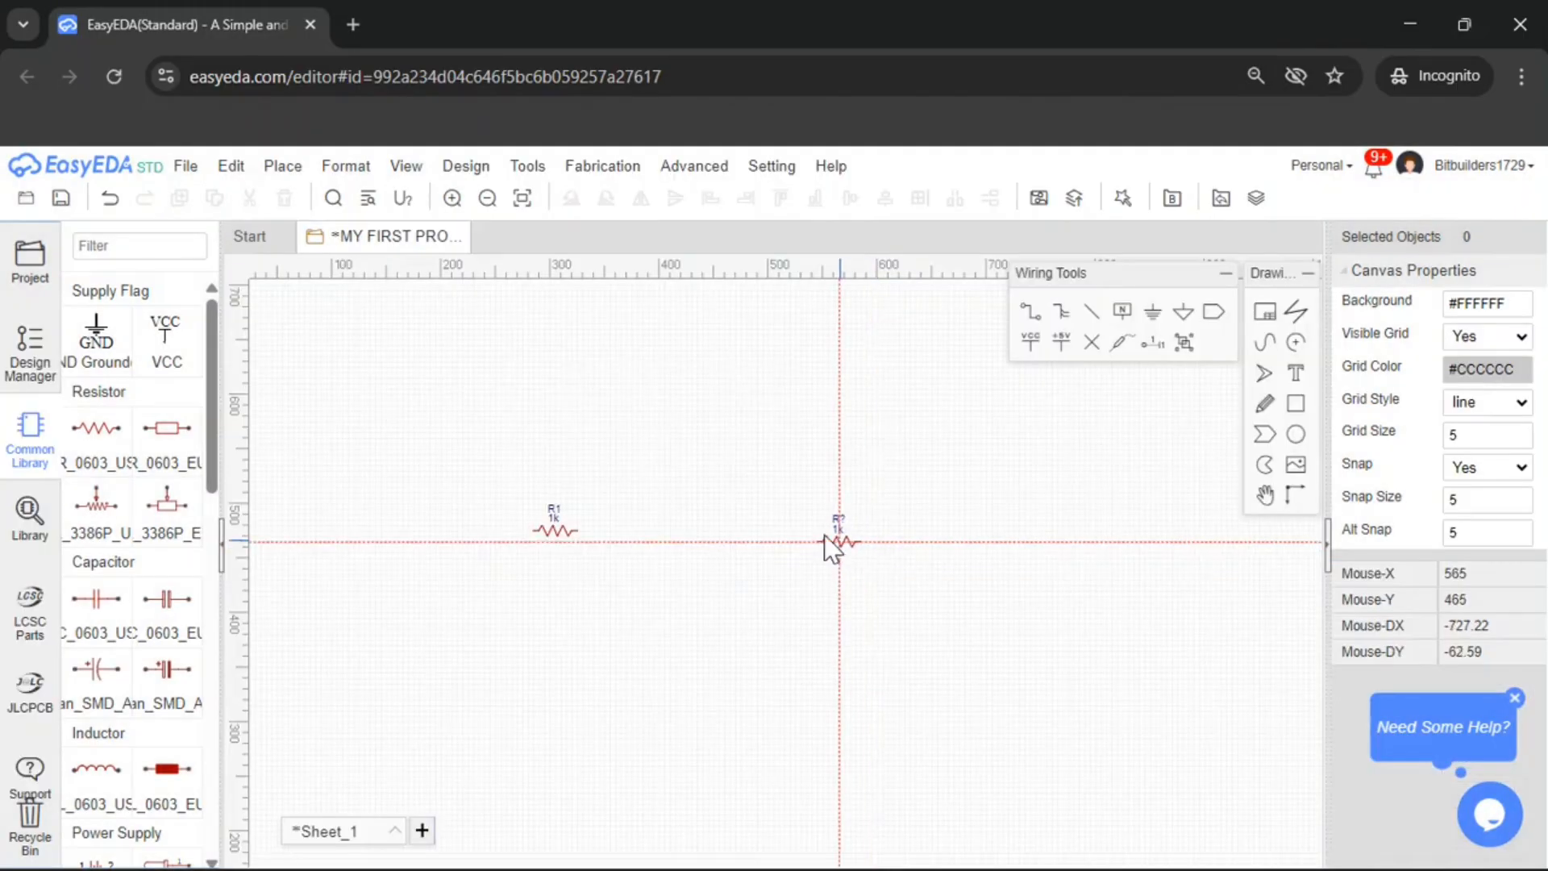
{"action": "left_click", "coordinate": [88, 430]}
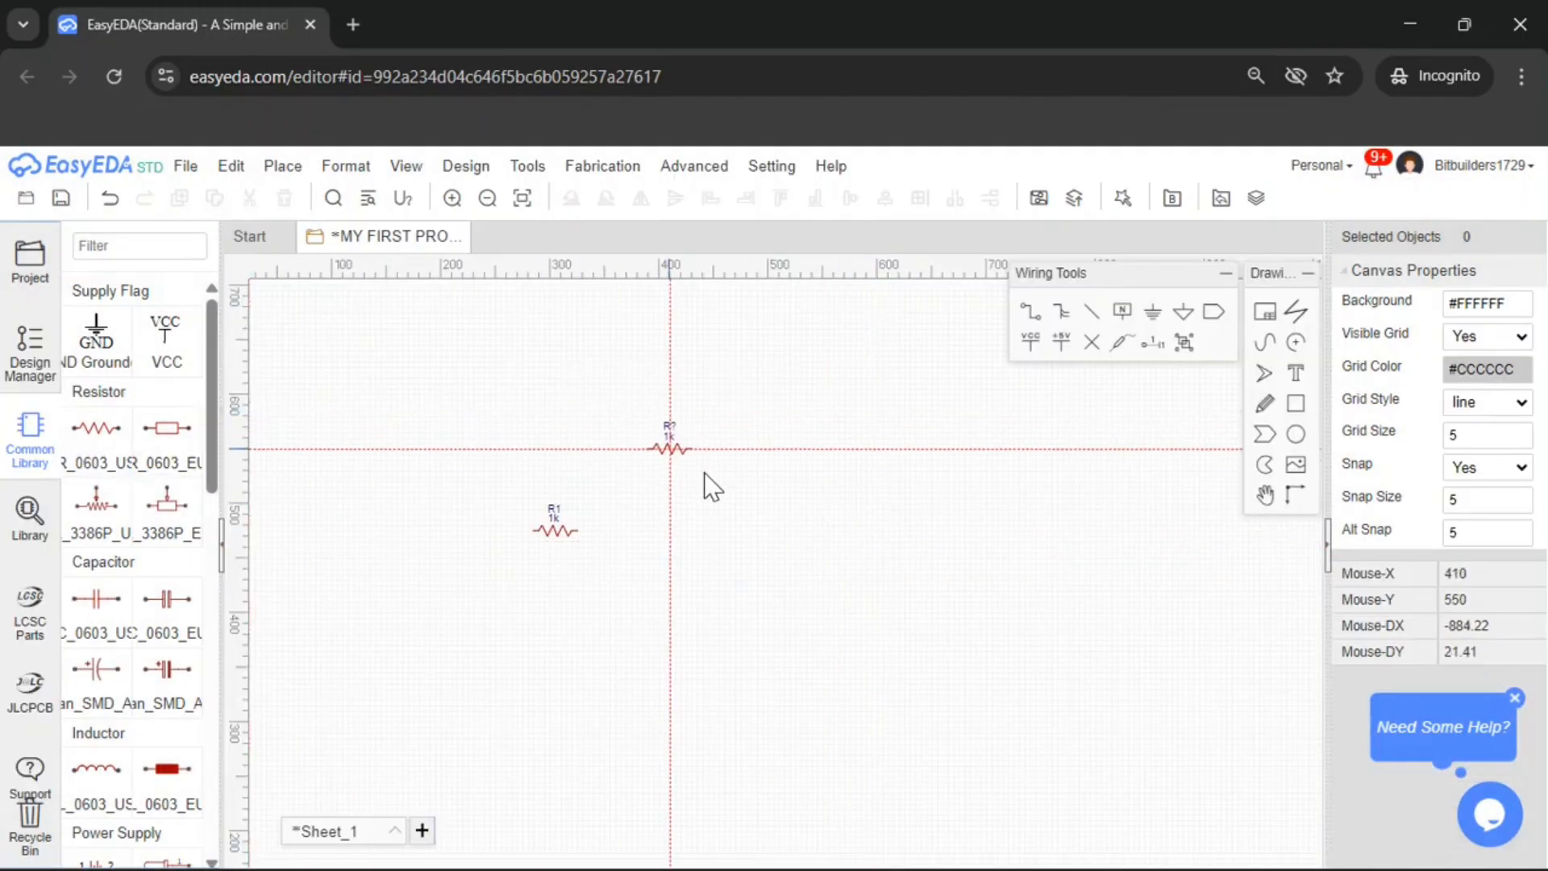
{"action": "scroll", "coordinate": [695, 529], "scroll_direction": "down", "scroll_amount": 2}
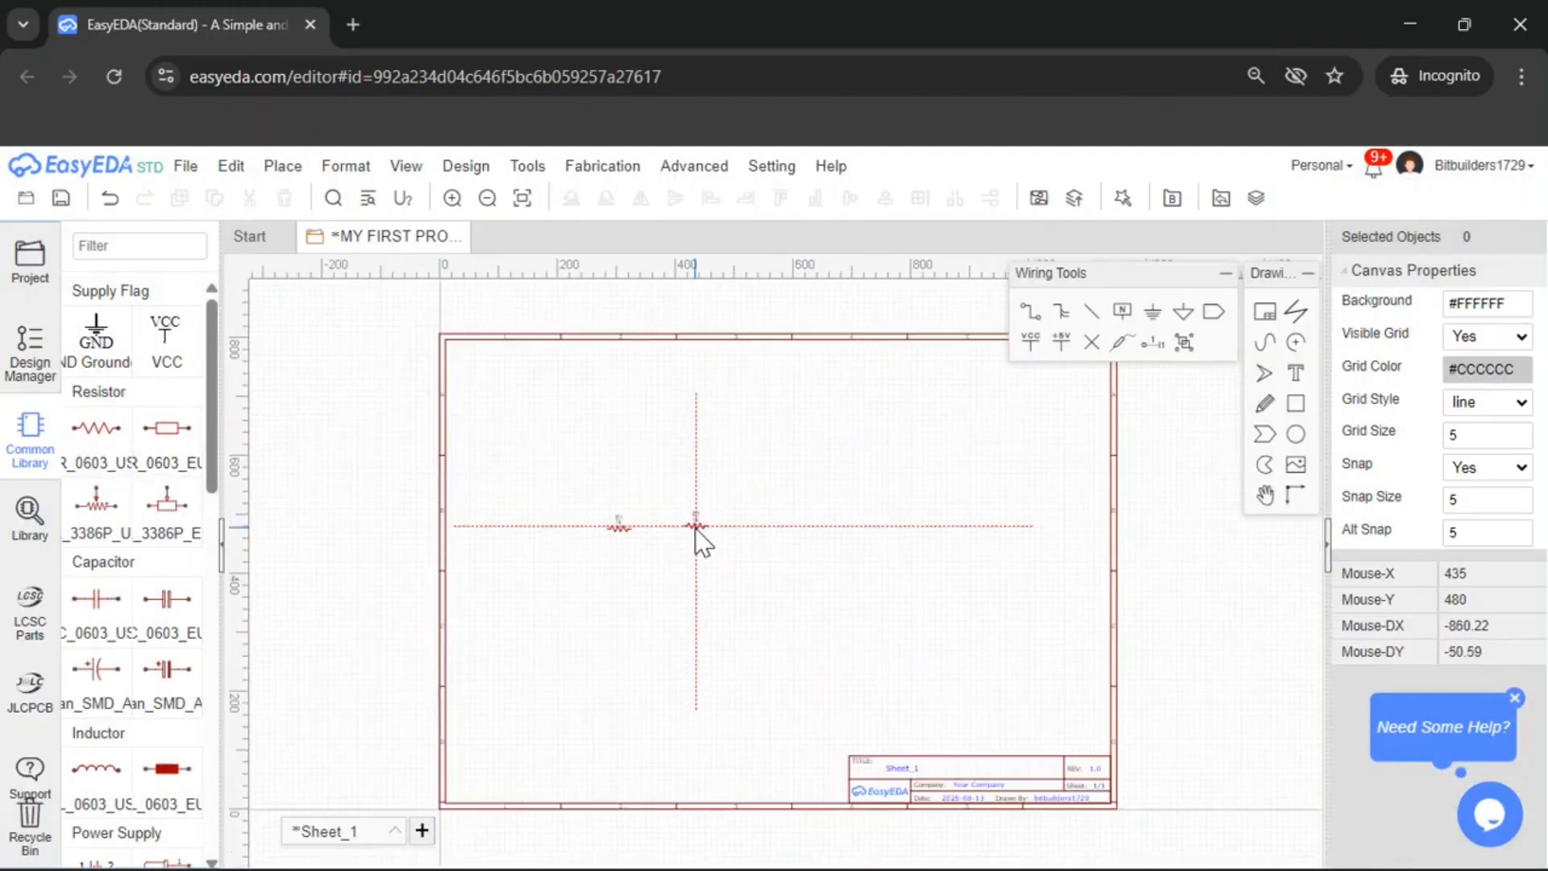
{"action": "scroll", "coordinate": [695, 529], "scroll_direction": "up", "scroll_amount": 1}
{"action": "key", "text": "Escape"}
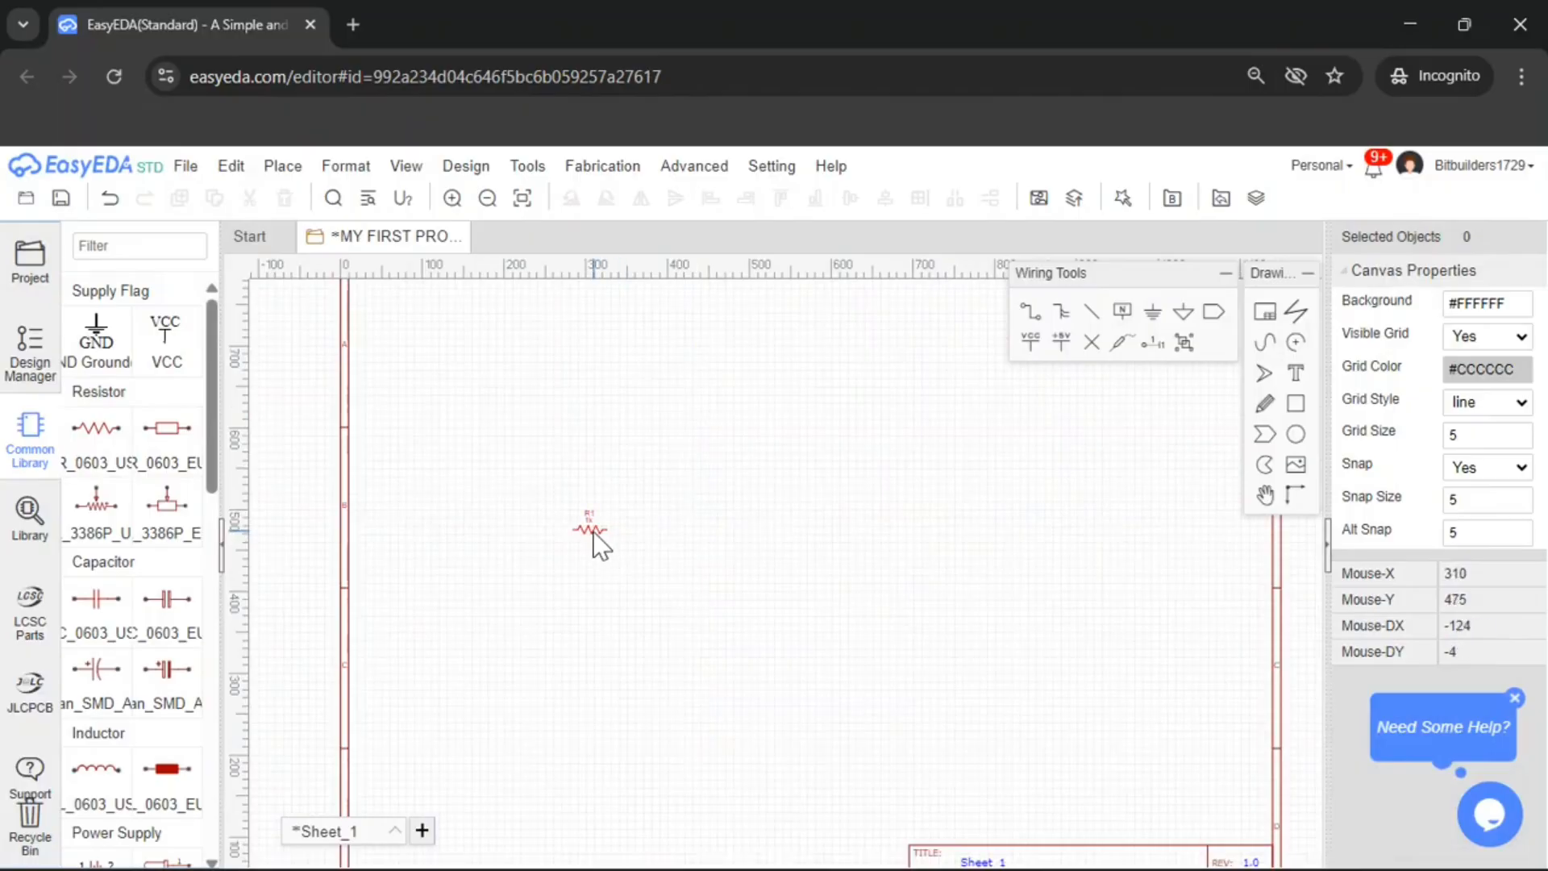
Move the R1 resistor a little to the right on the sheet
{"action": "left_click_drag", "start_coordinate": [594, 536], "coordinate": [673, 534]}
{"action": "scroll", "coordinate": [802, 556], "scroll_direction": "up", "scroll_amount": 2}
{"action": "scroll", "coordinate": [162, 540], "scroll_direction": "down", "scroll_amount": 6}
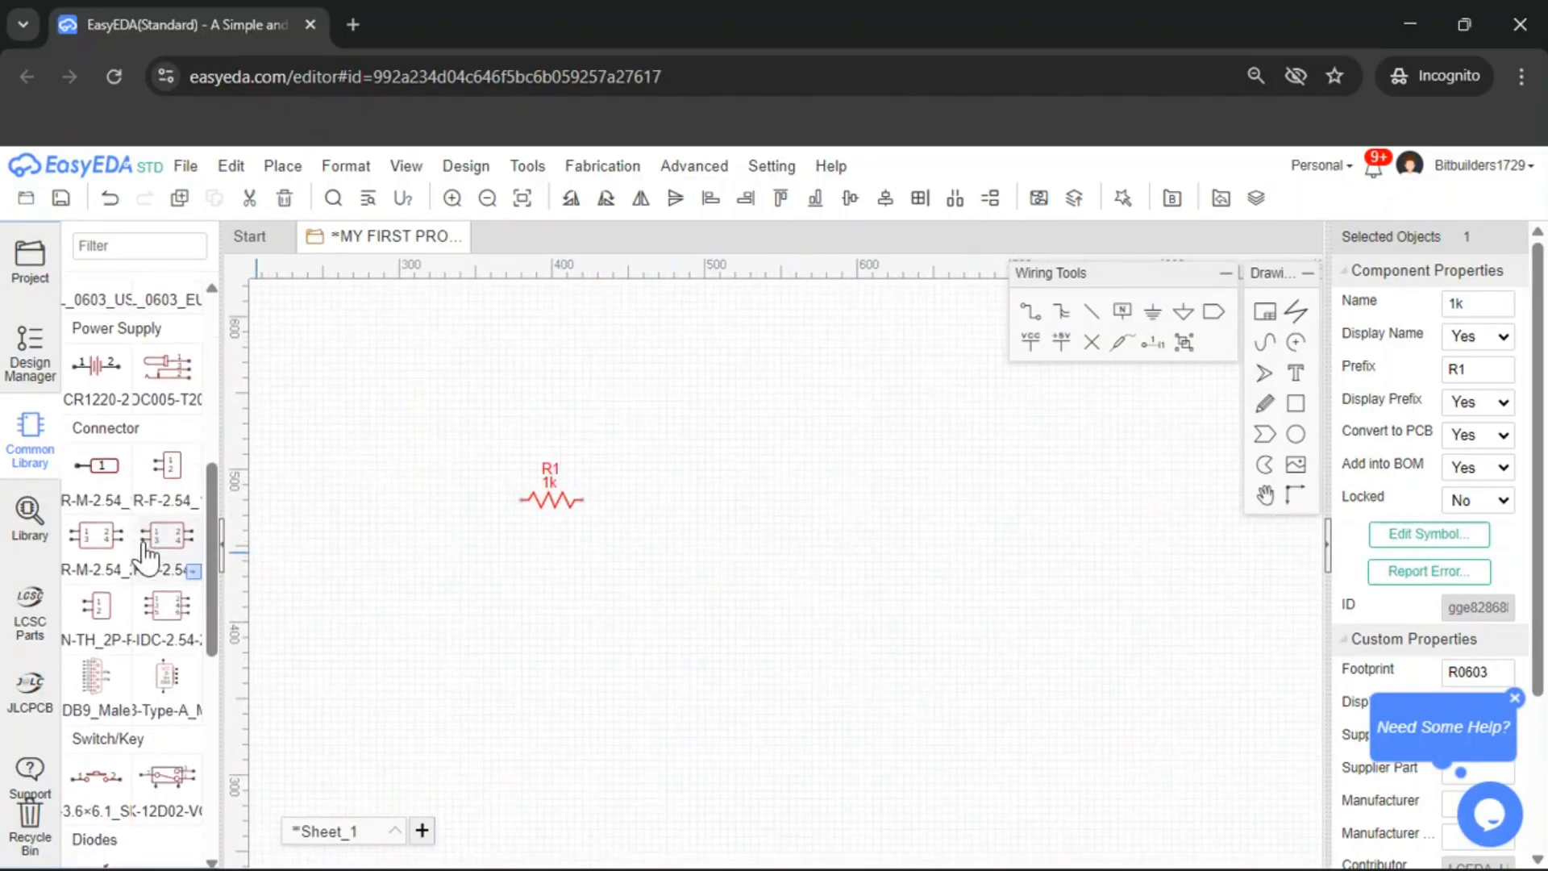
{"action": "scroll", "coordinate": [125, 414], "scroll_direction": "up", "scroll_amount": 3}
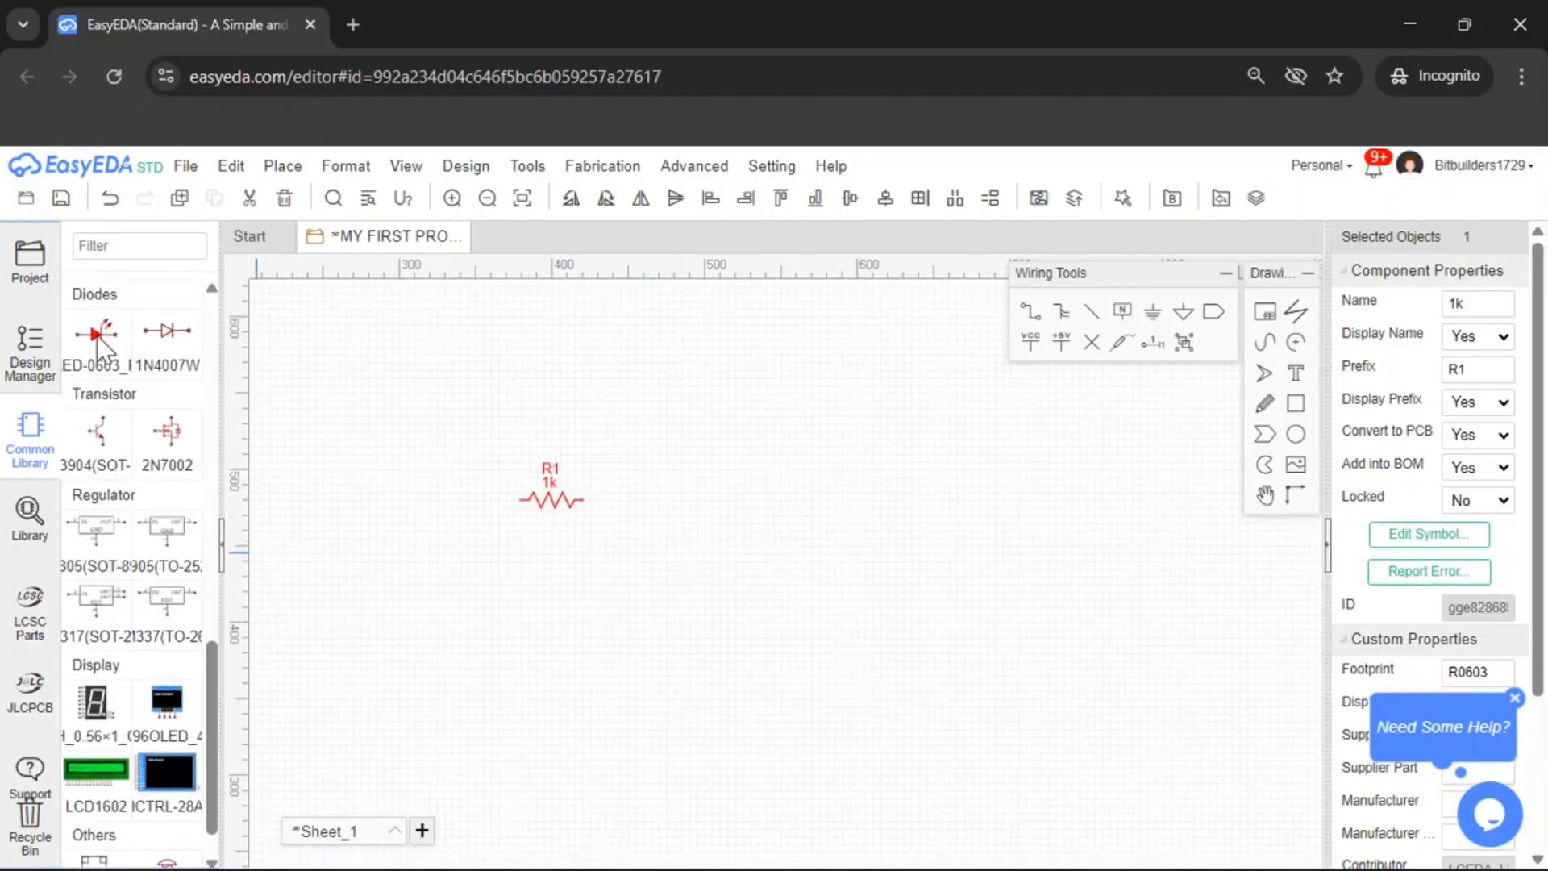
Filter the Common Library for led and choose the LED-TH-3mm_G variant
{"action": "left_click", "coordinate": [135, 246]}
{"action": "type", "text": "led"}
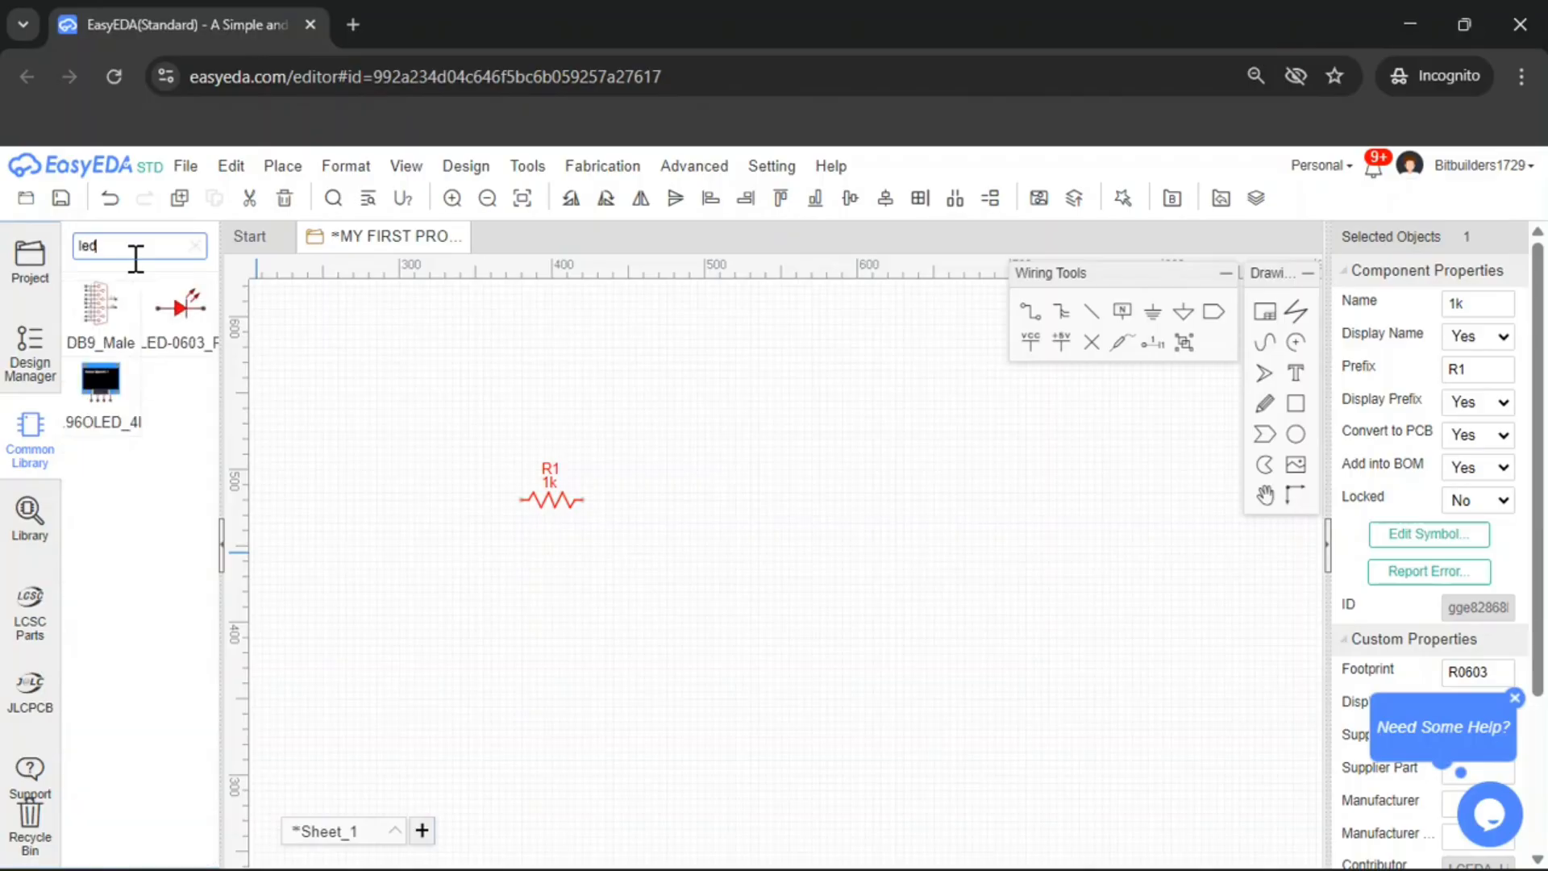
{"action": "left_click", "coordinate": [208, 345]}
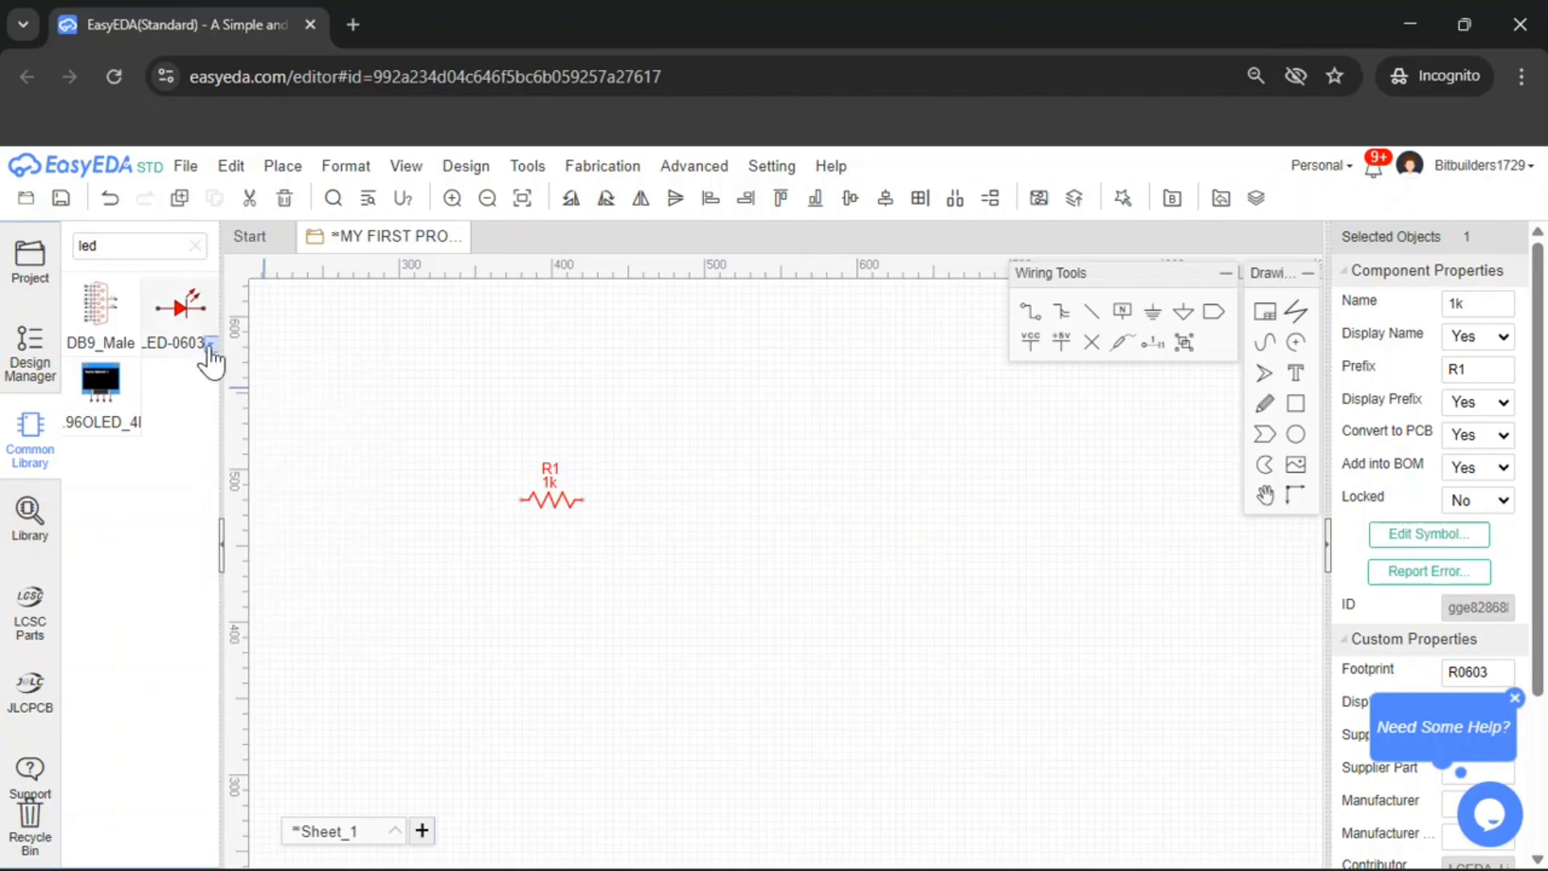
{"action": "mouse_move", "coordinate": [211, 345]}
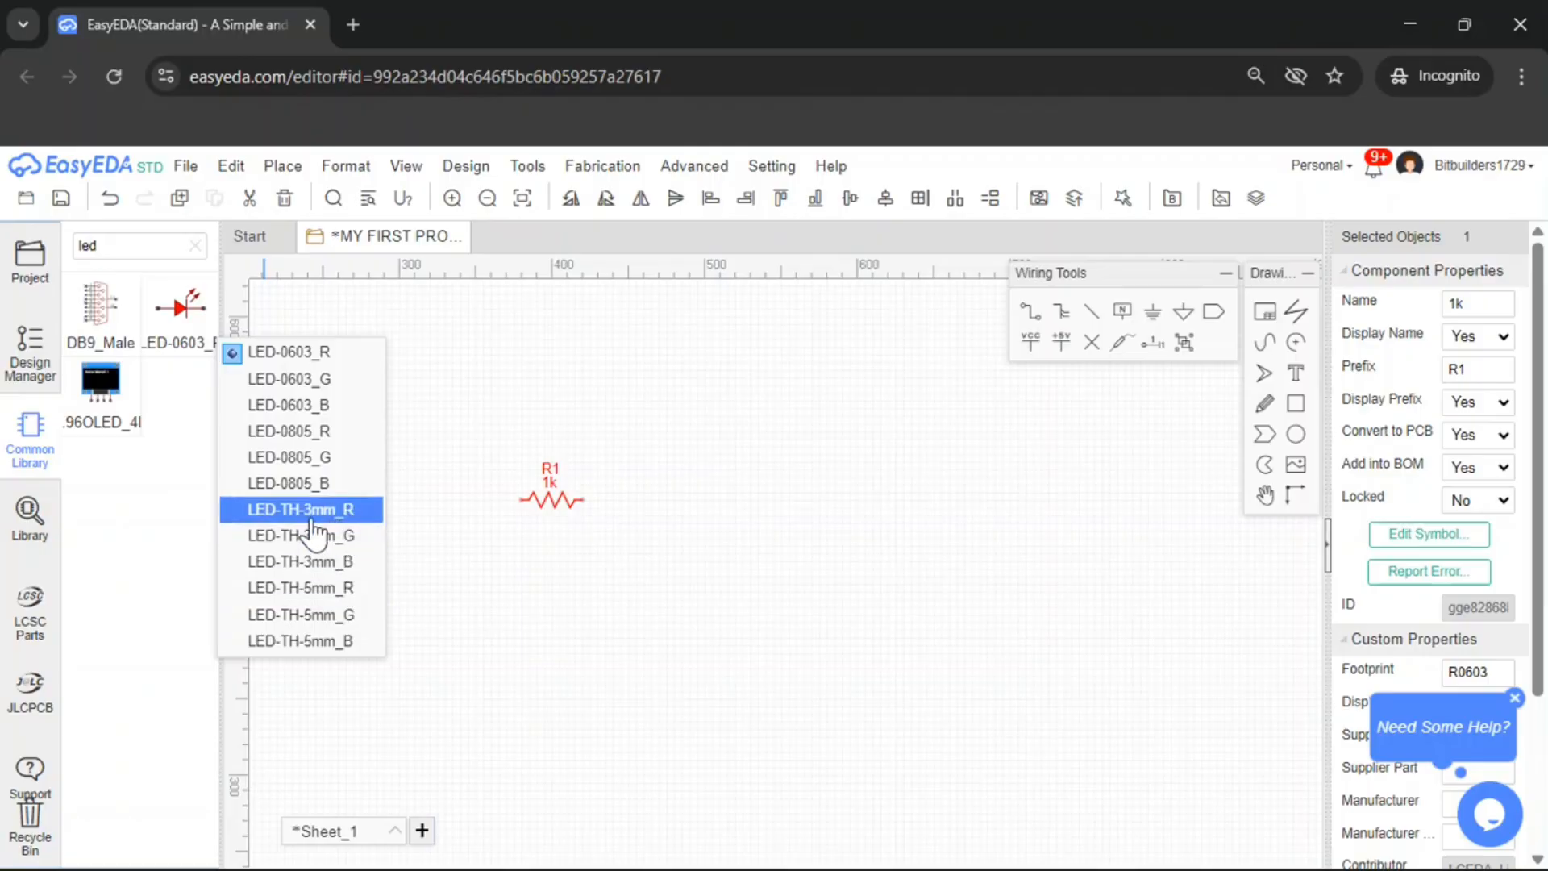
{"action": "left_click", "coordinate": [355, 535]}
Place the LED-TH-3mm_G to the right of R1, leaving a single LED on the sheet
{"action": "left_click", "coordinate": [181, 305]}
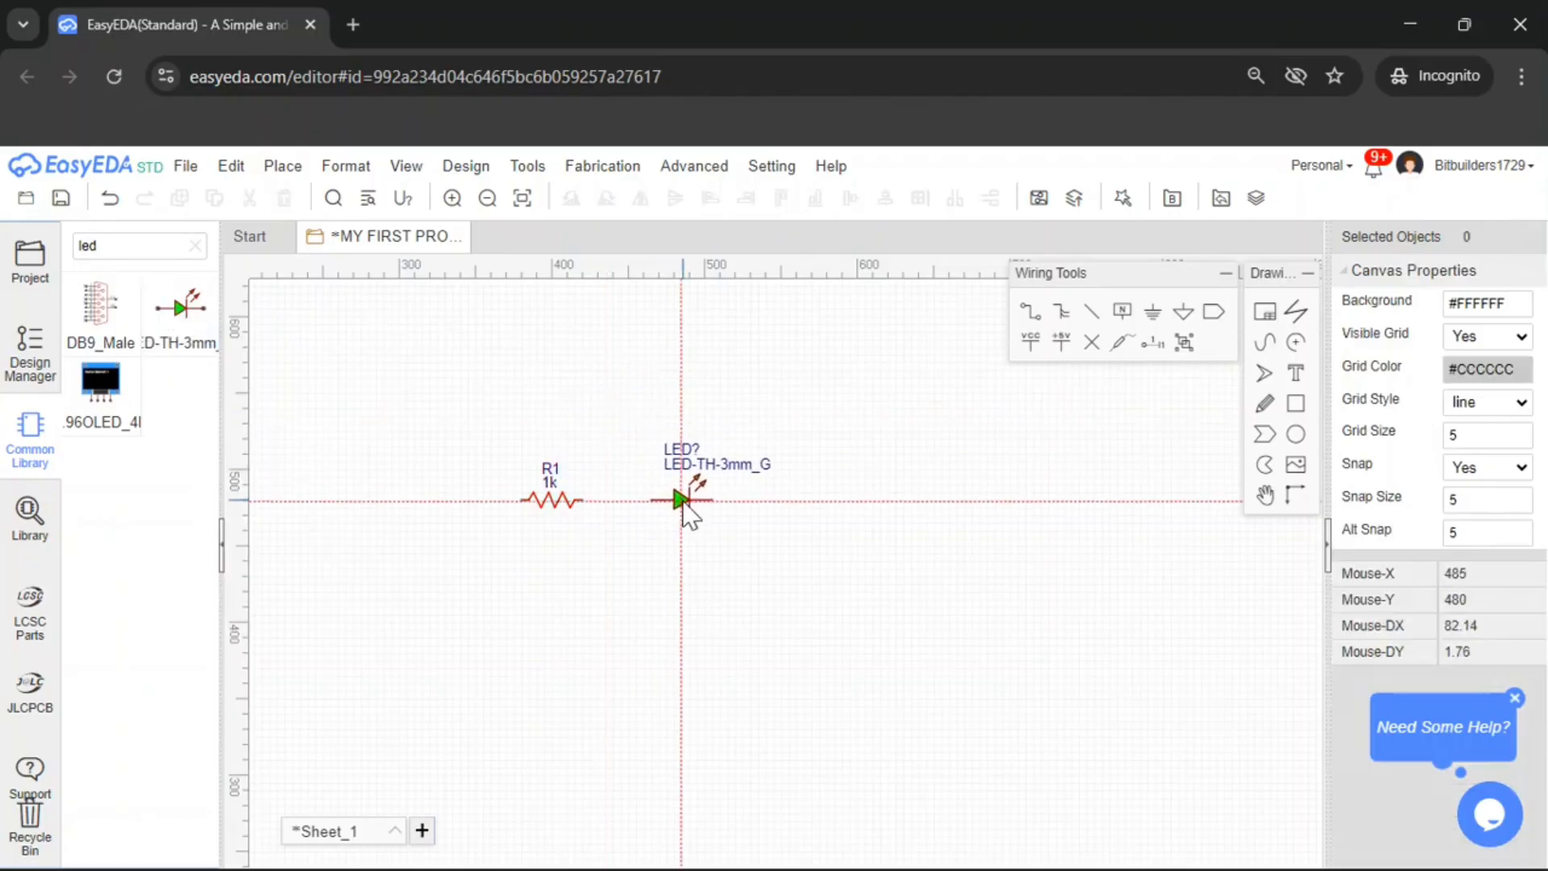
{"action": "left_click", "coordinate": [683, 496]}
{"action": "scroll", "coordinate": [646, 484], "scroll_direction": "down", "scroll_amount": 3}
{"action": "scroll", "coordinate": [608, 435], "scroll_direction": "up", "scroll_amount": 3}
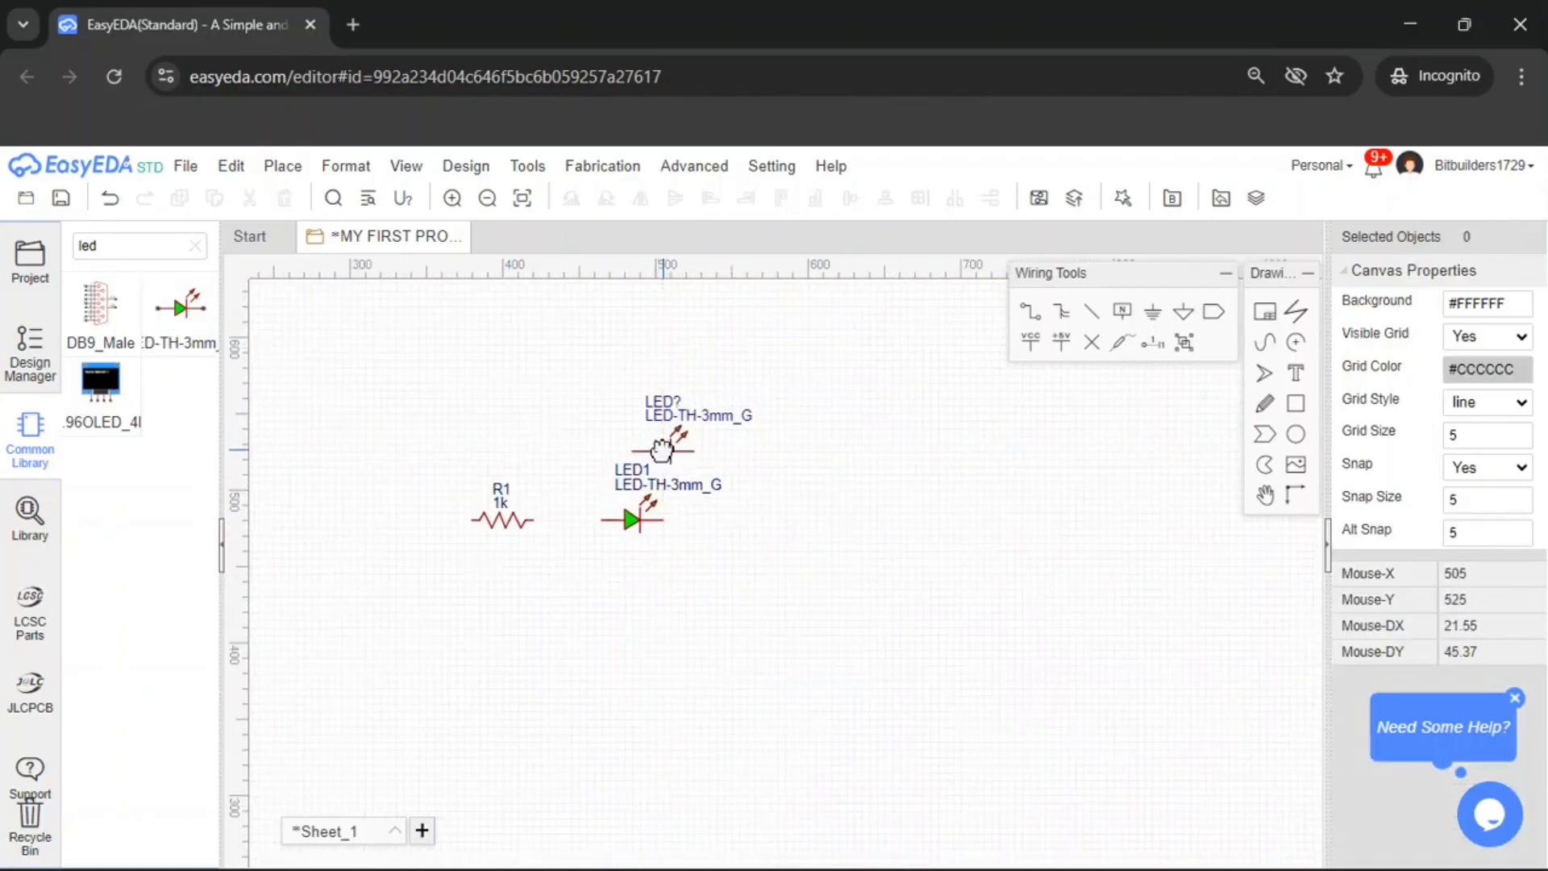
{"action": "key", "text": "Escape"}
{"action": "scroll", "coordinate": [777, 536], "scroll_direction": "down", "scroll_amount": 2}
{"action": "scroll", "coordinate": [779, 542], "scroll_direction": "up", "scroll_amount": 1}
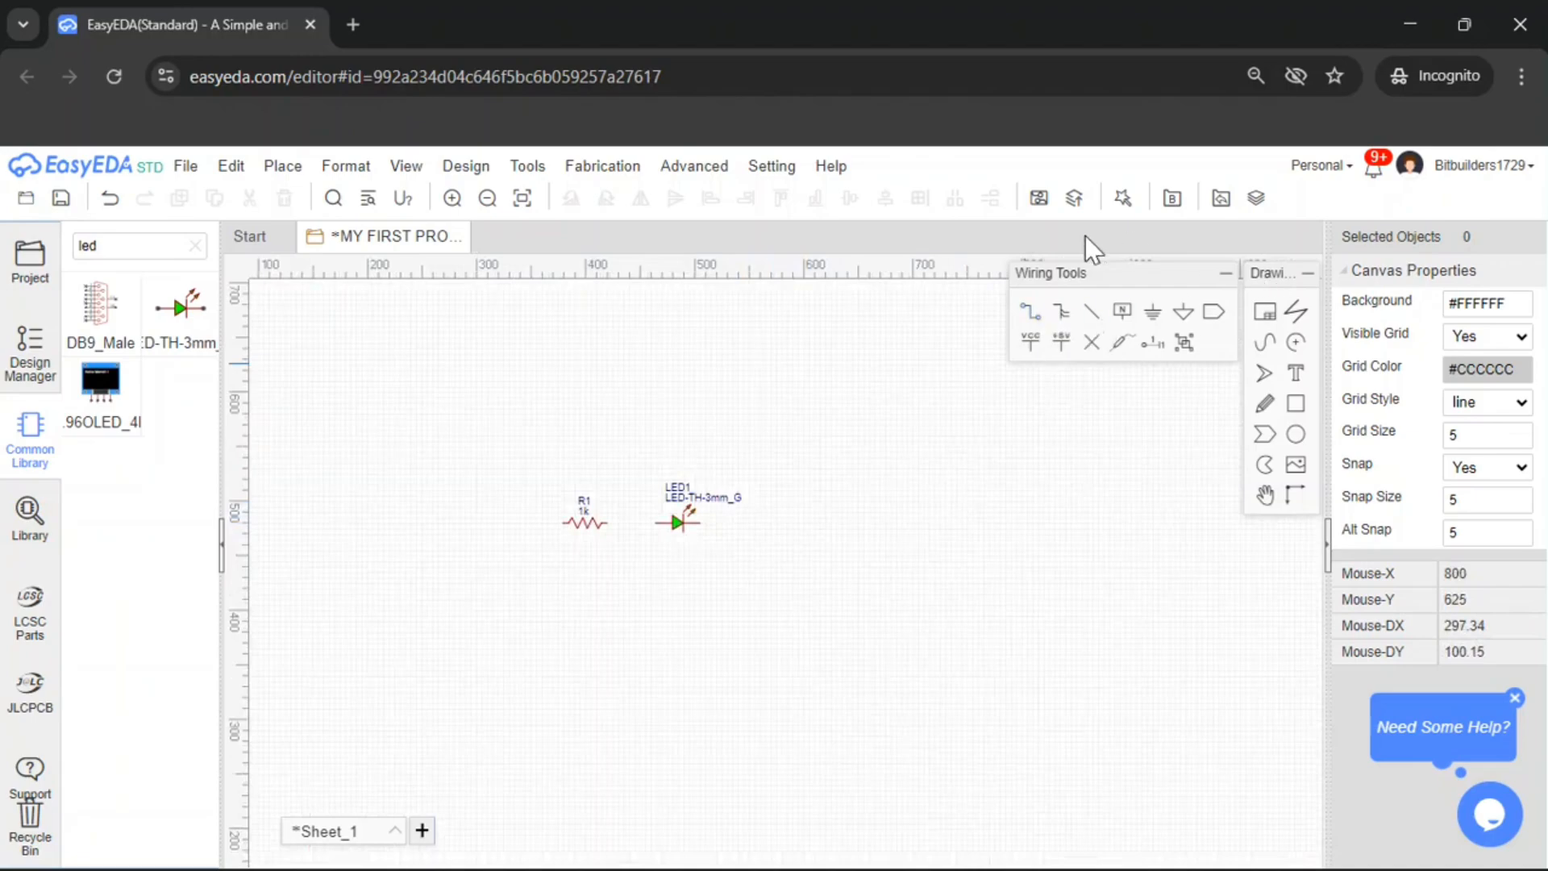
Wire R1 to the LED and route a wire from the LED's other end back around to R1's left end
{"action": "left_click_drag", "start_coordinate": [1045, 279], "coordinate": [1015, 267]}
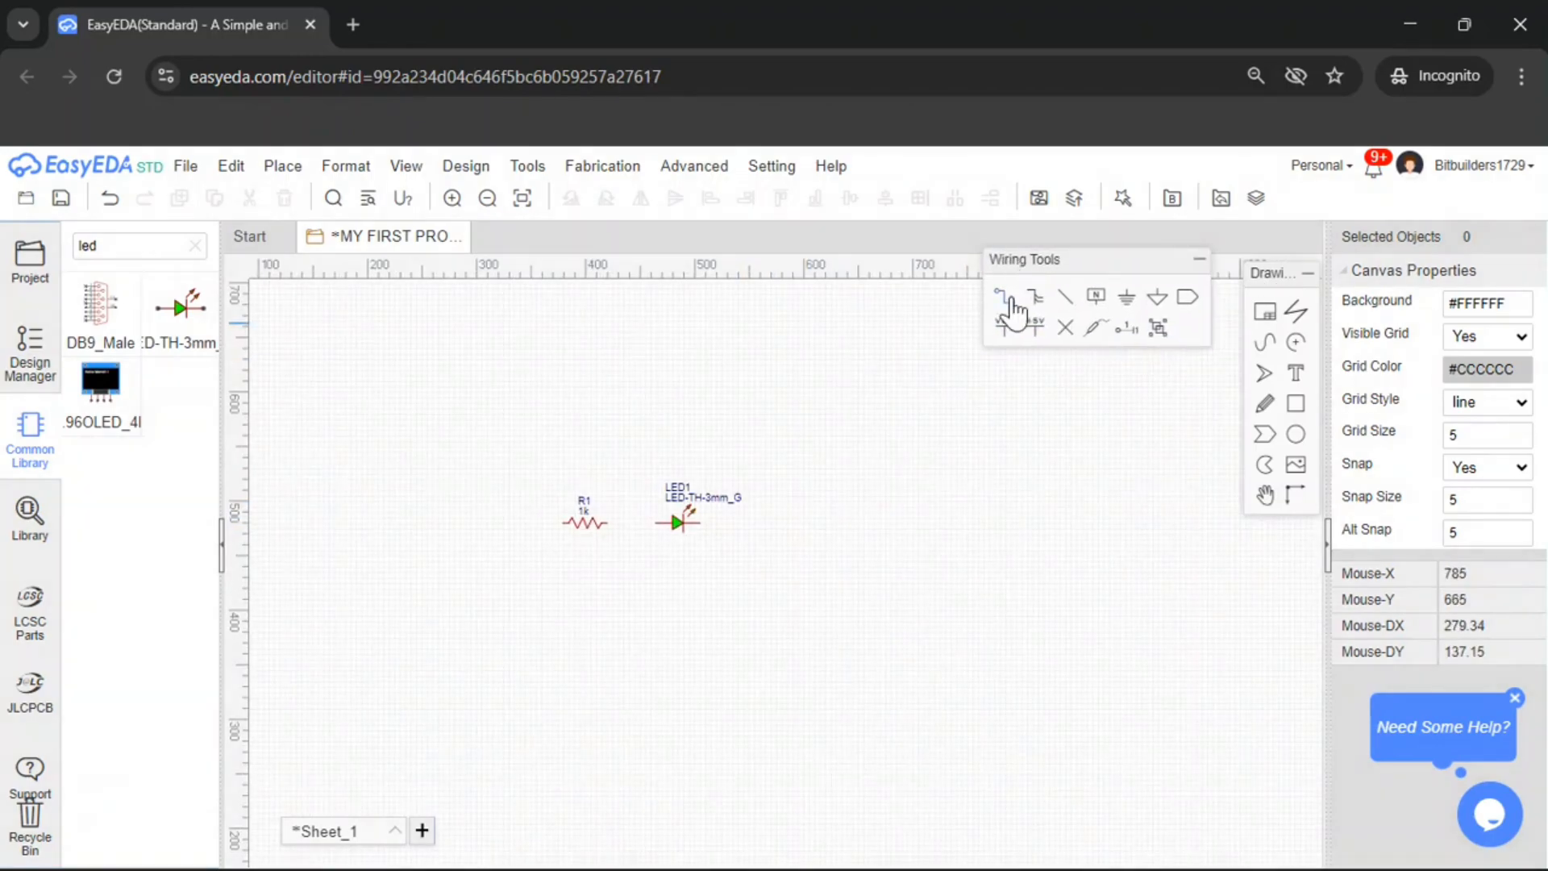
{"action": "left_click", "coordinate": [1008, 304]}
{"action": "left_click", "coordinate": [607, 524]}
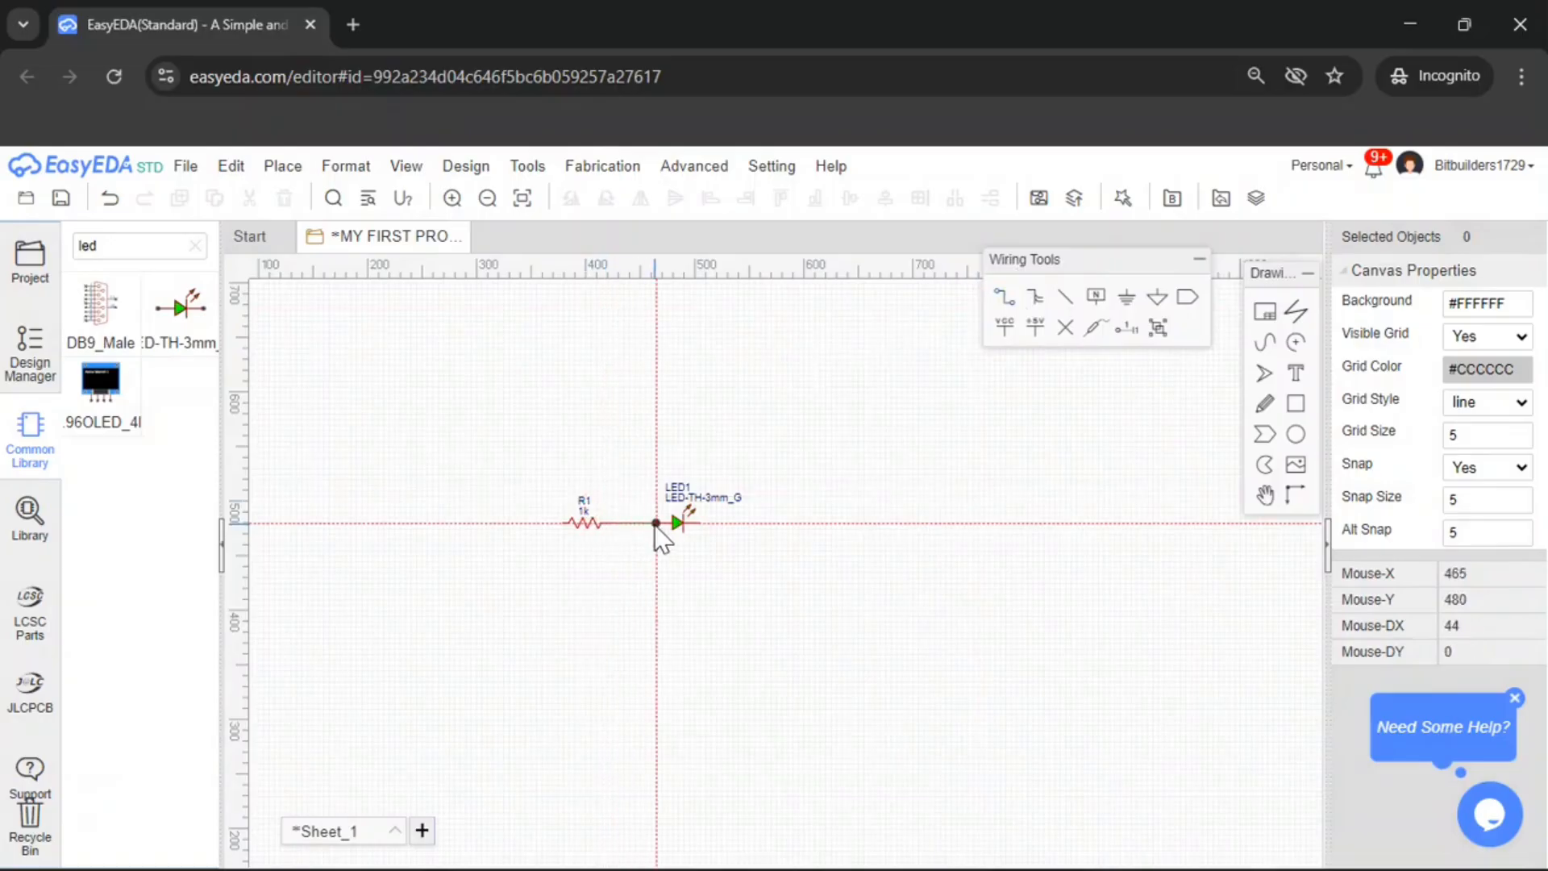
{"action": "left_click", "coordinate": [656, 523]}
{"action": "left_click", "coordinate": [705, 523]}
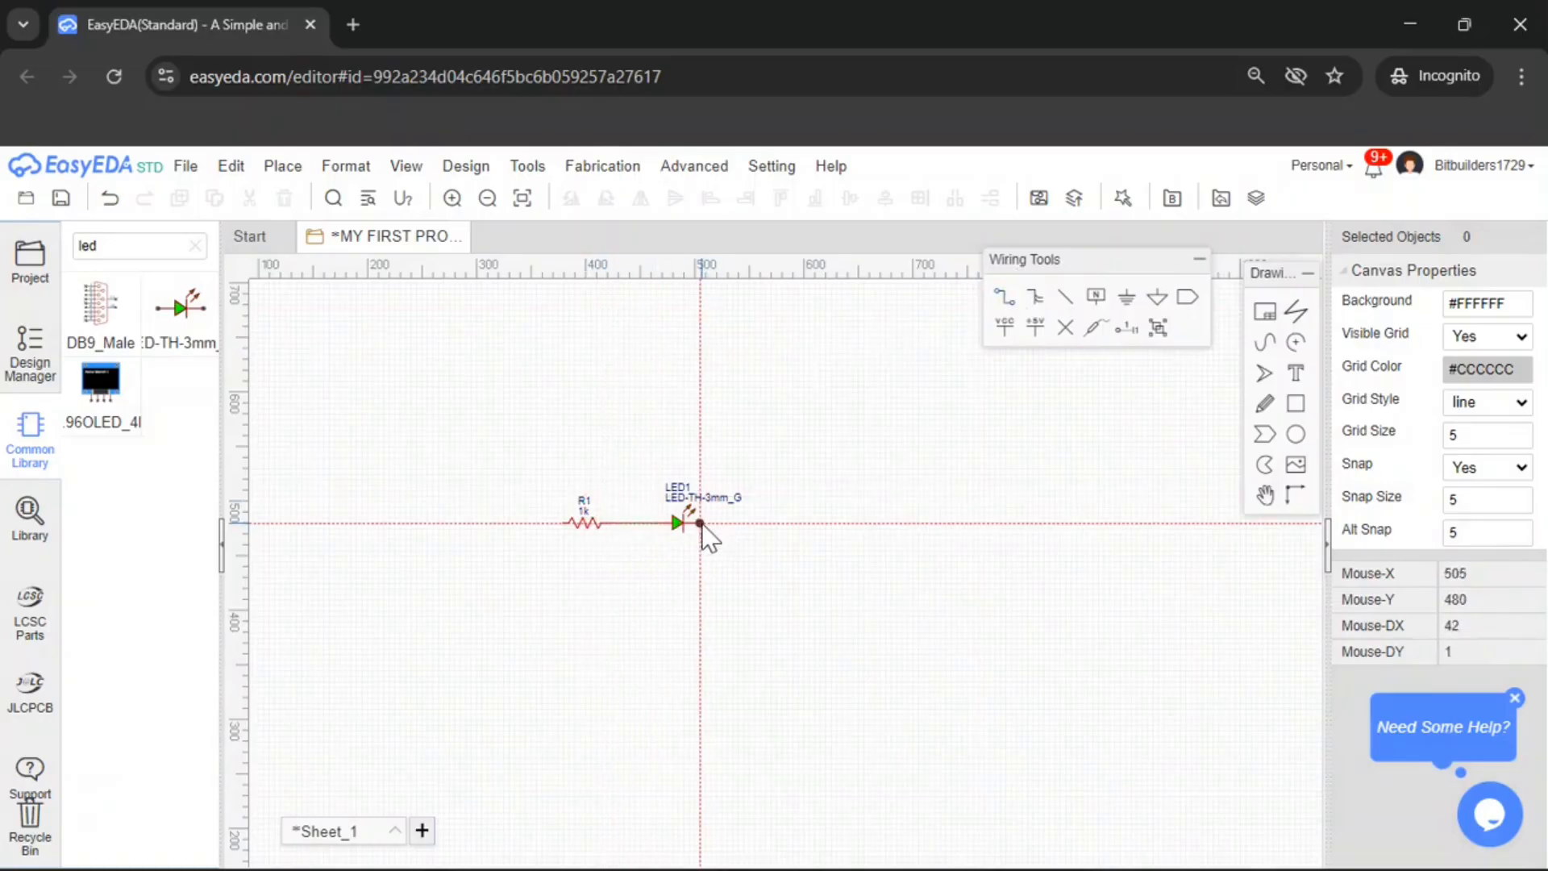
{"action": "left_click", "coordinate": [776, 588]}
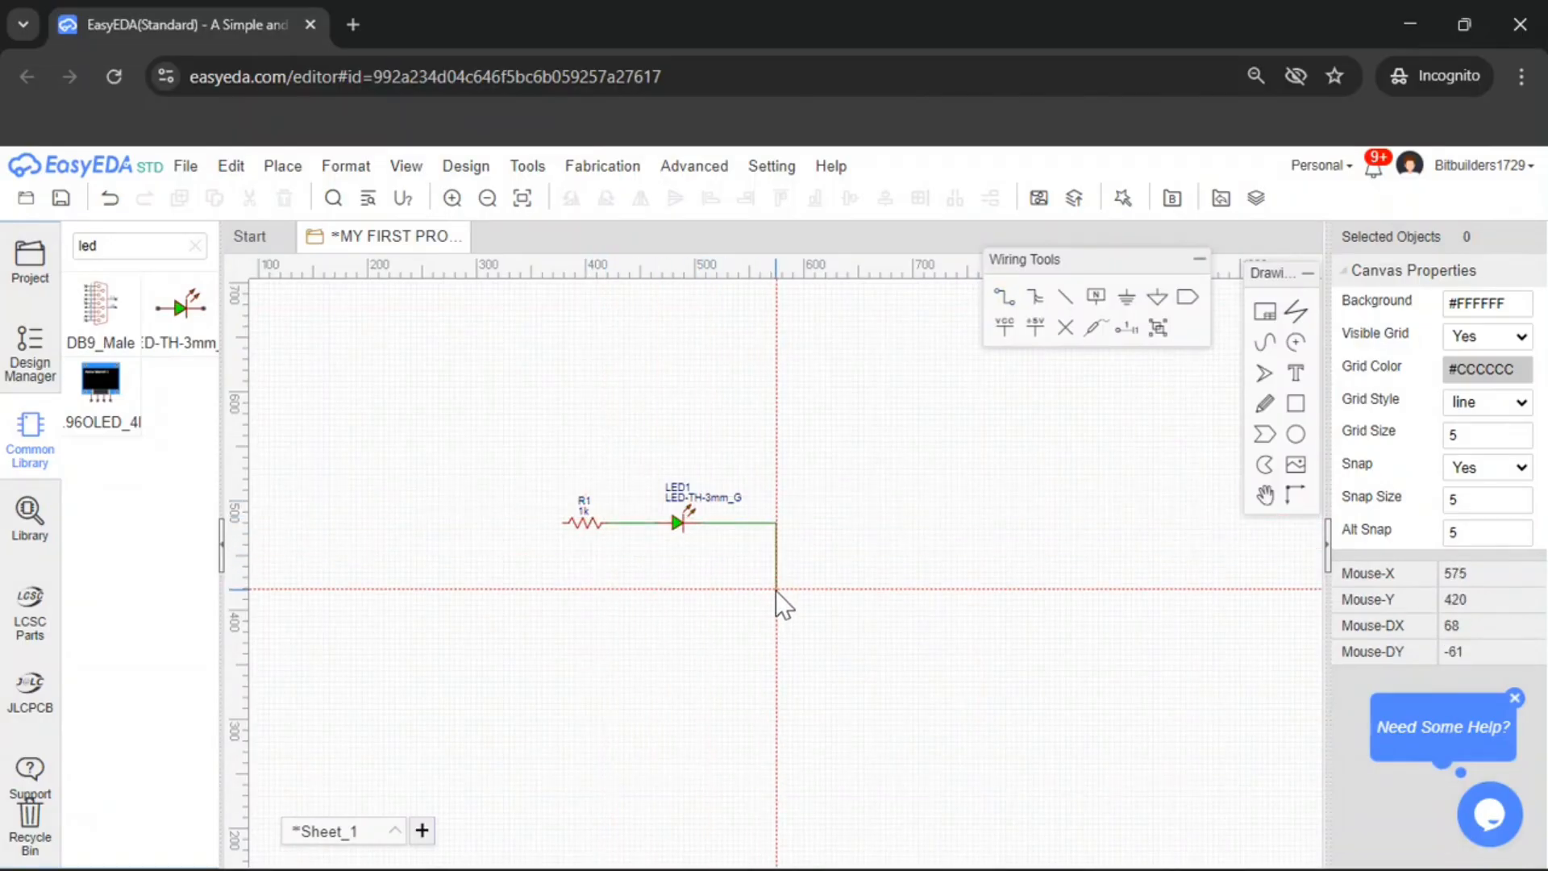
{"action": "left_click", "coordinate": [563, 523]}
{"action": "key", "text": "Escape"}
{"action": "scroll", "coordinate": [578, 550], "scroll_direction": "up", "scroll_amount": 2}
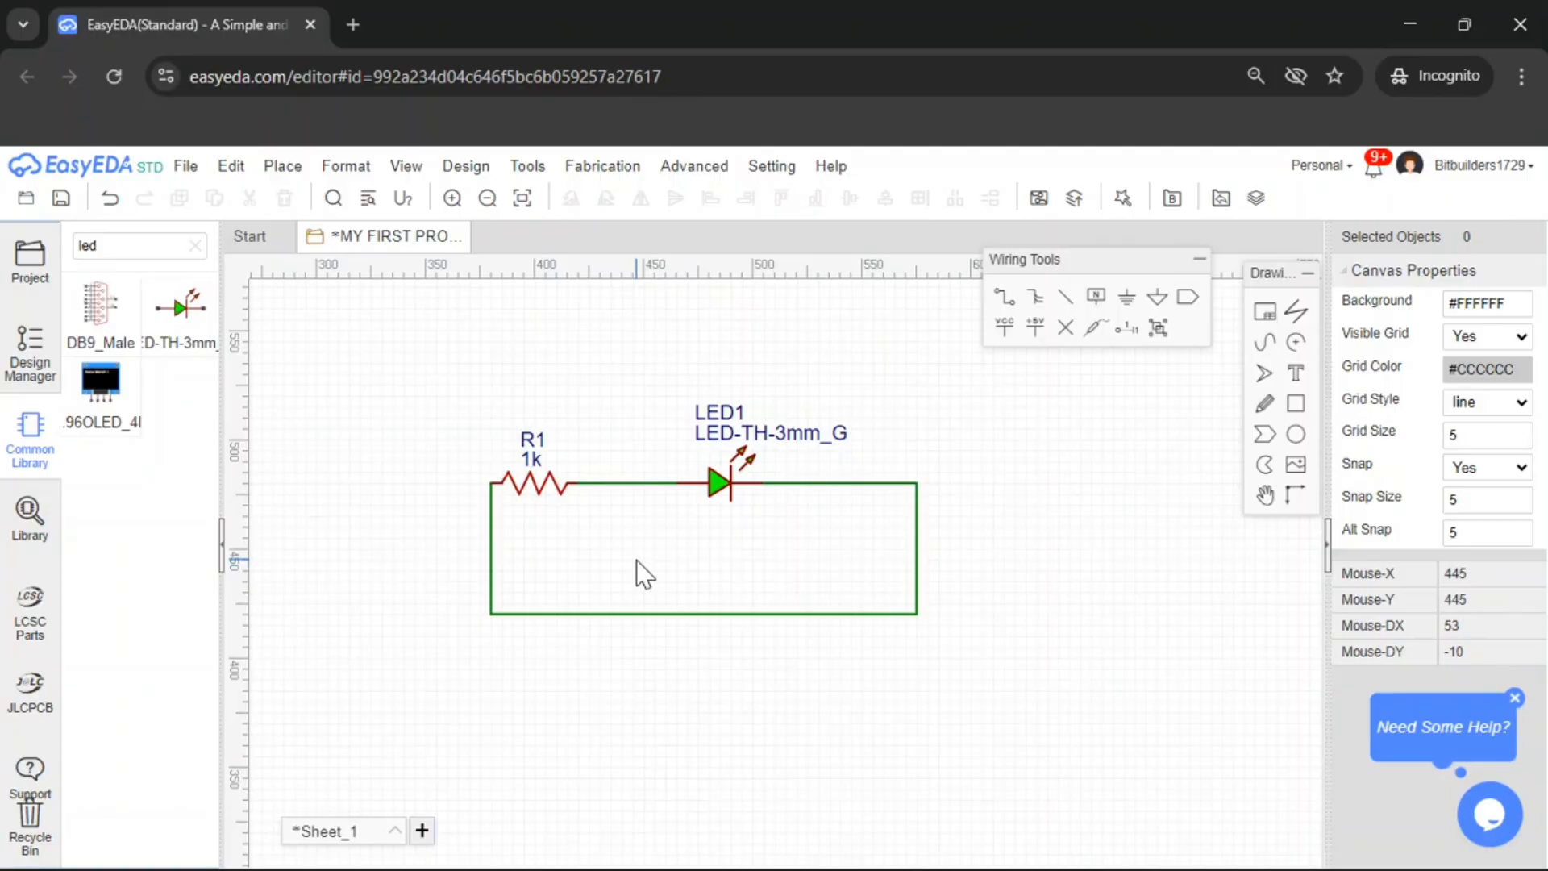
Shift R1 to the right along its wire, closer to the LED
{"action": "left_click_drag", "start_coordinate": [542, 492], "coordinate": [597, 493]}
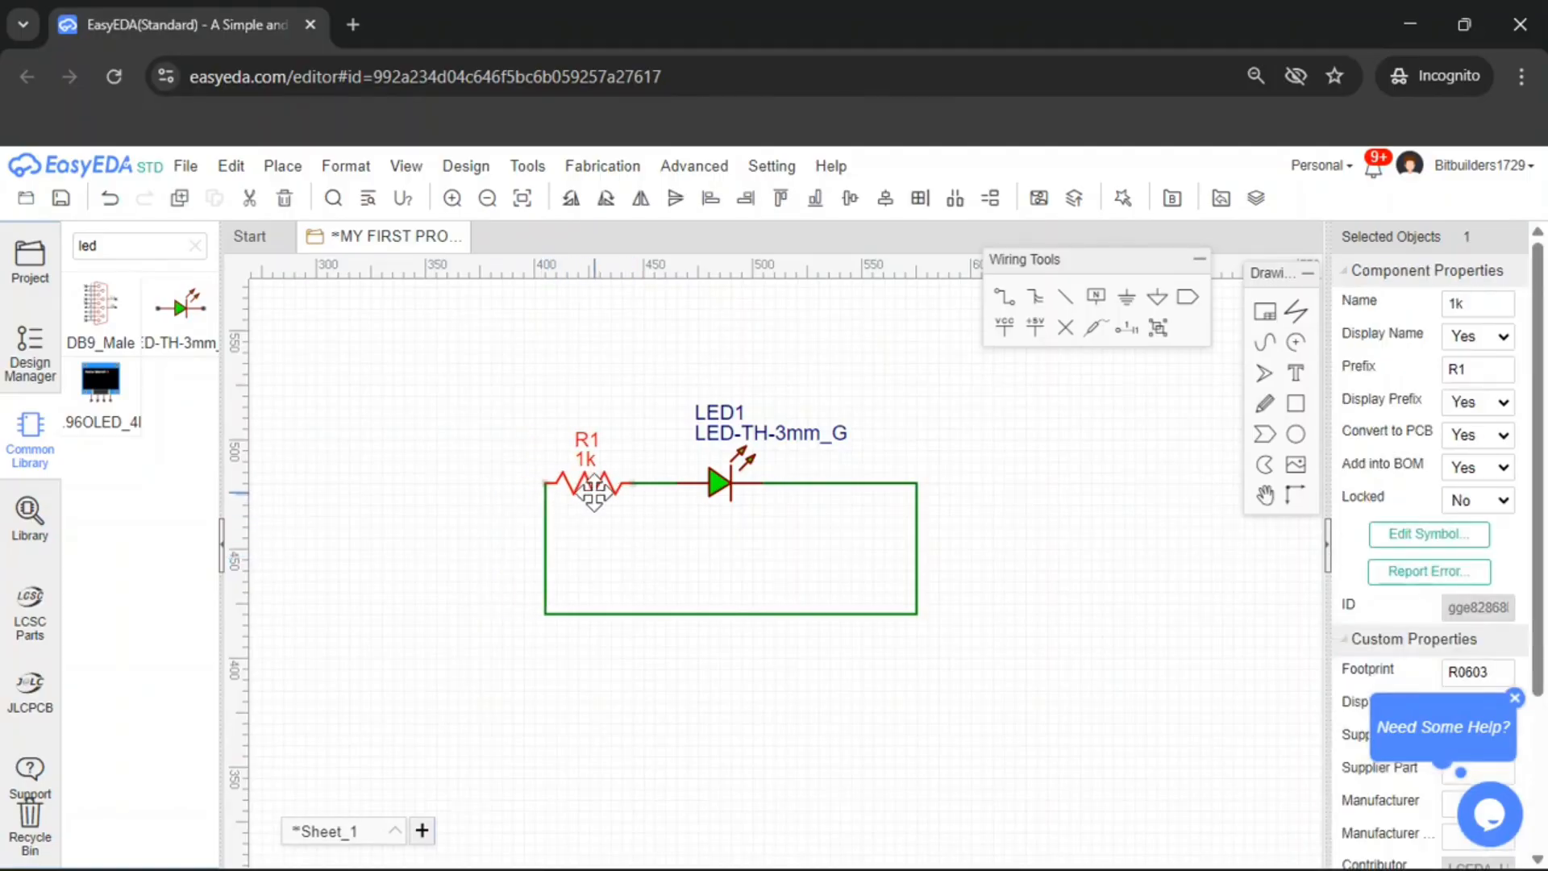
{"action": "left_click", "coordinate": [621, 536]}
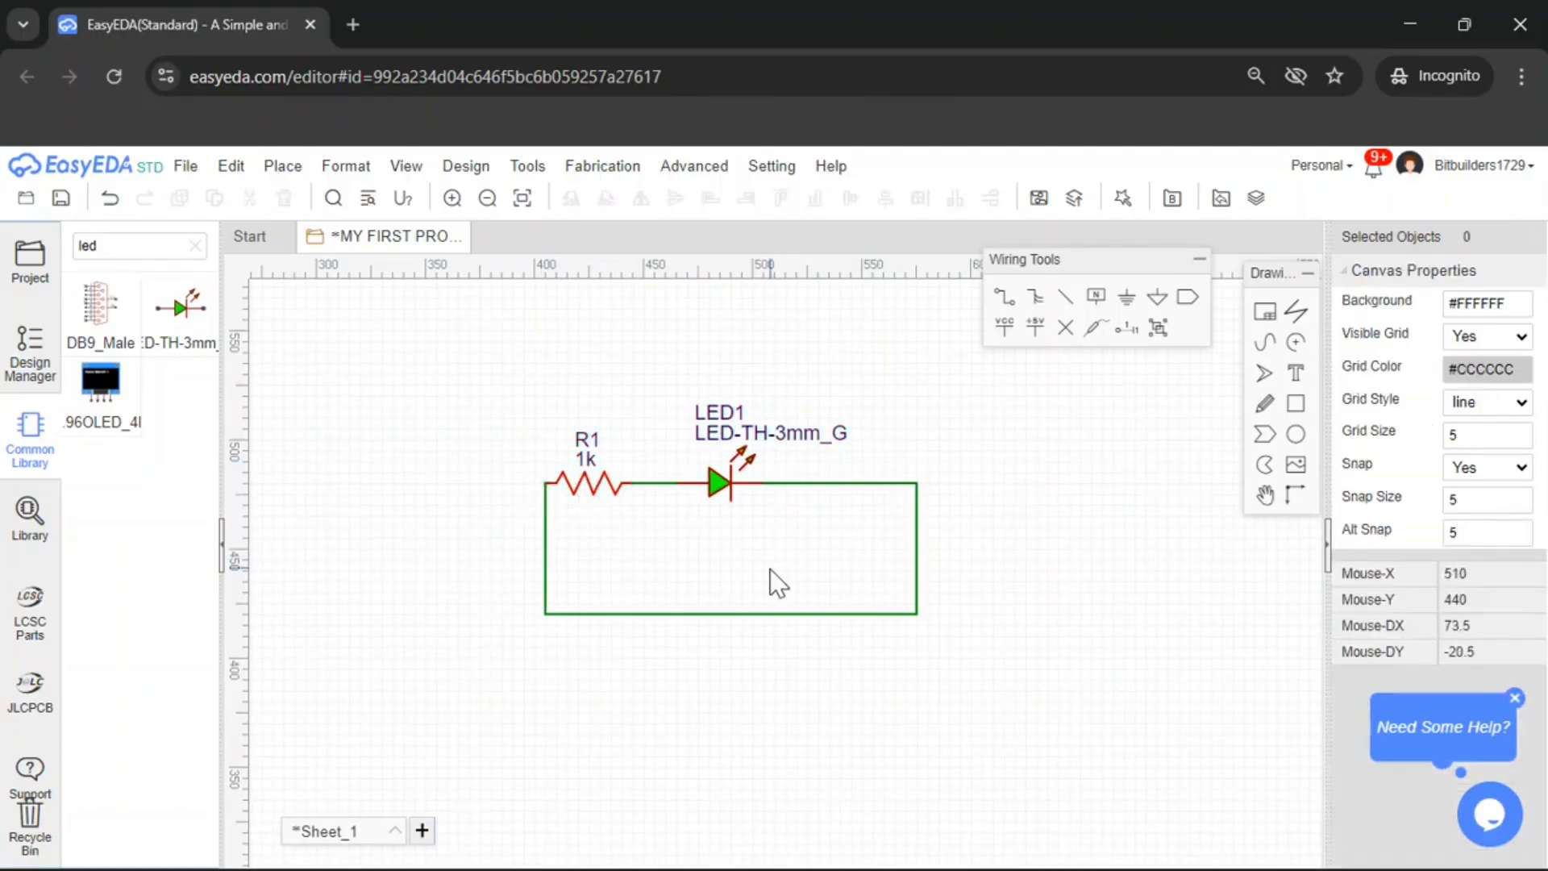
Clear the library filter and choose the HDR-M-2.54_1x2 variant from the Connector section of the Common Library
{"action": "left_click", "coordinate": [196, 246]}
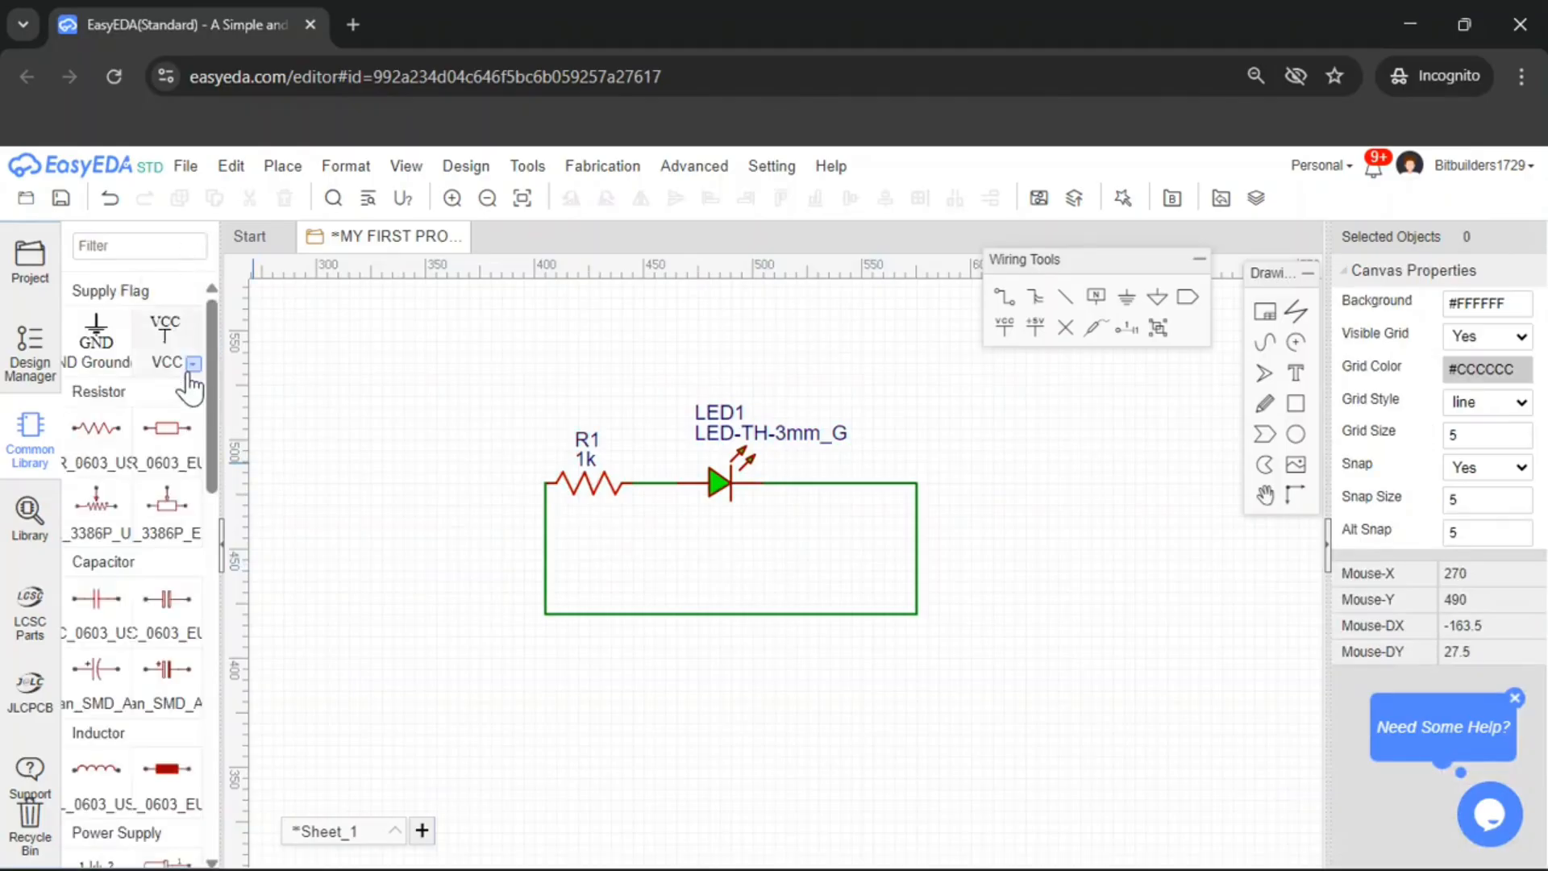
{"action": "scroll", "coordinate": [173, 516], "scroll_direction": "down", "scroll_amount": 3}
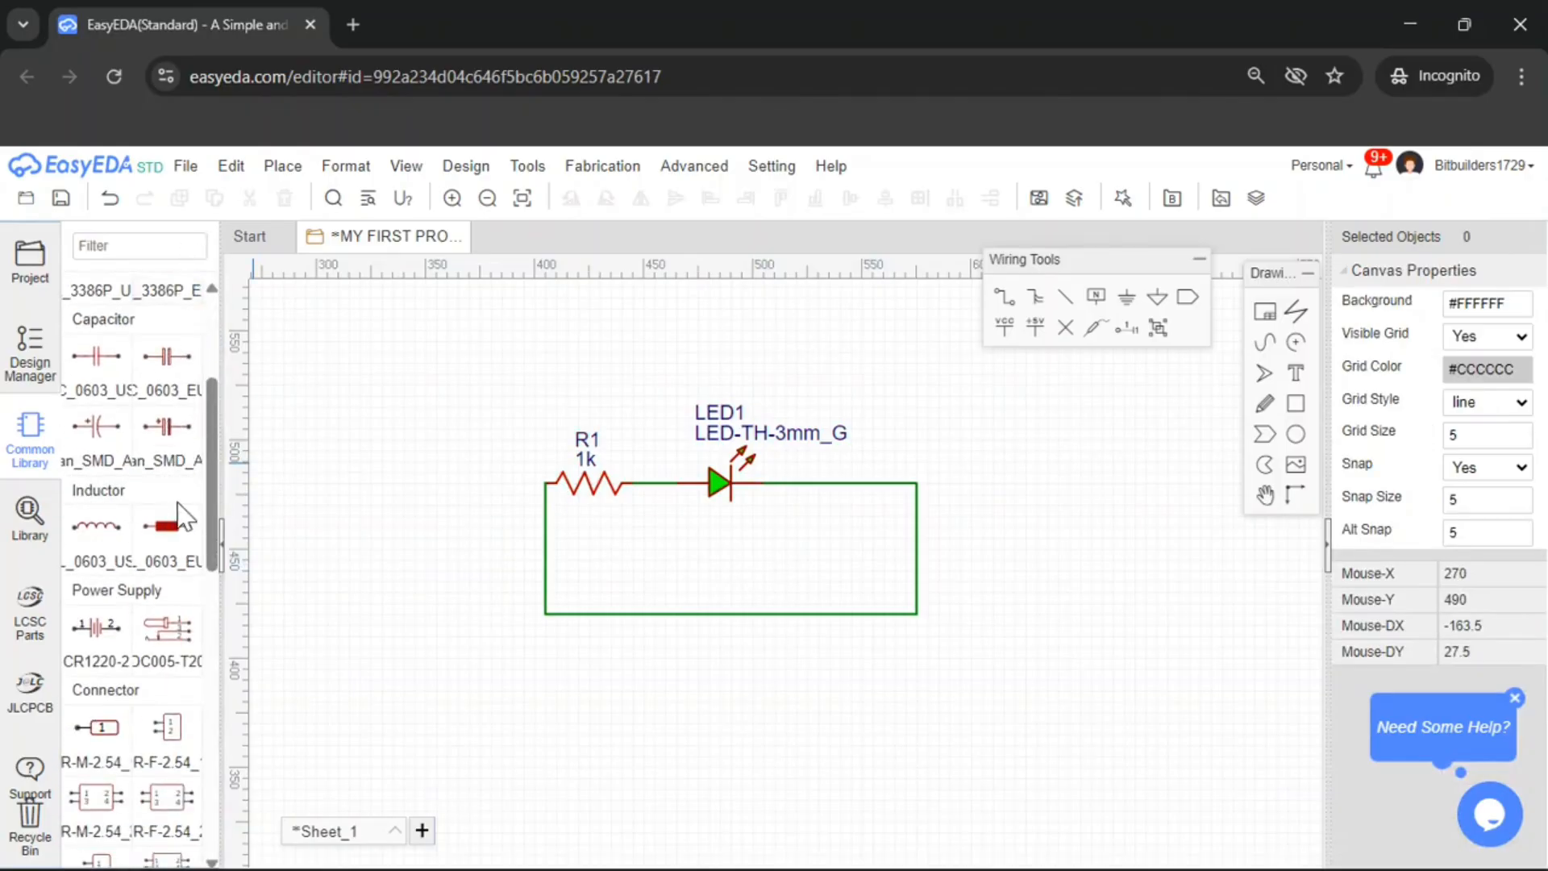
{"action": "scroll", "coordinate": [178, 501], "scroll_direction": "down", "scroll_amount": 5}
{"action": "mouse_move", "coordinate": [125, 400]}
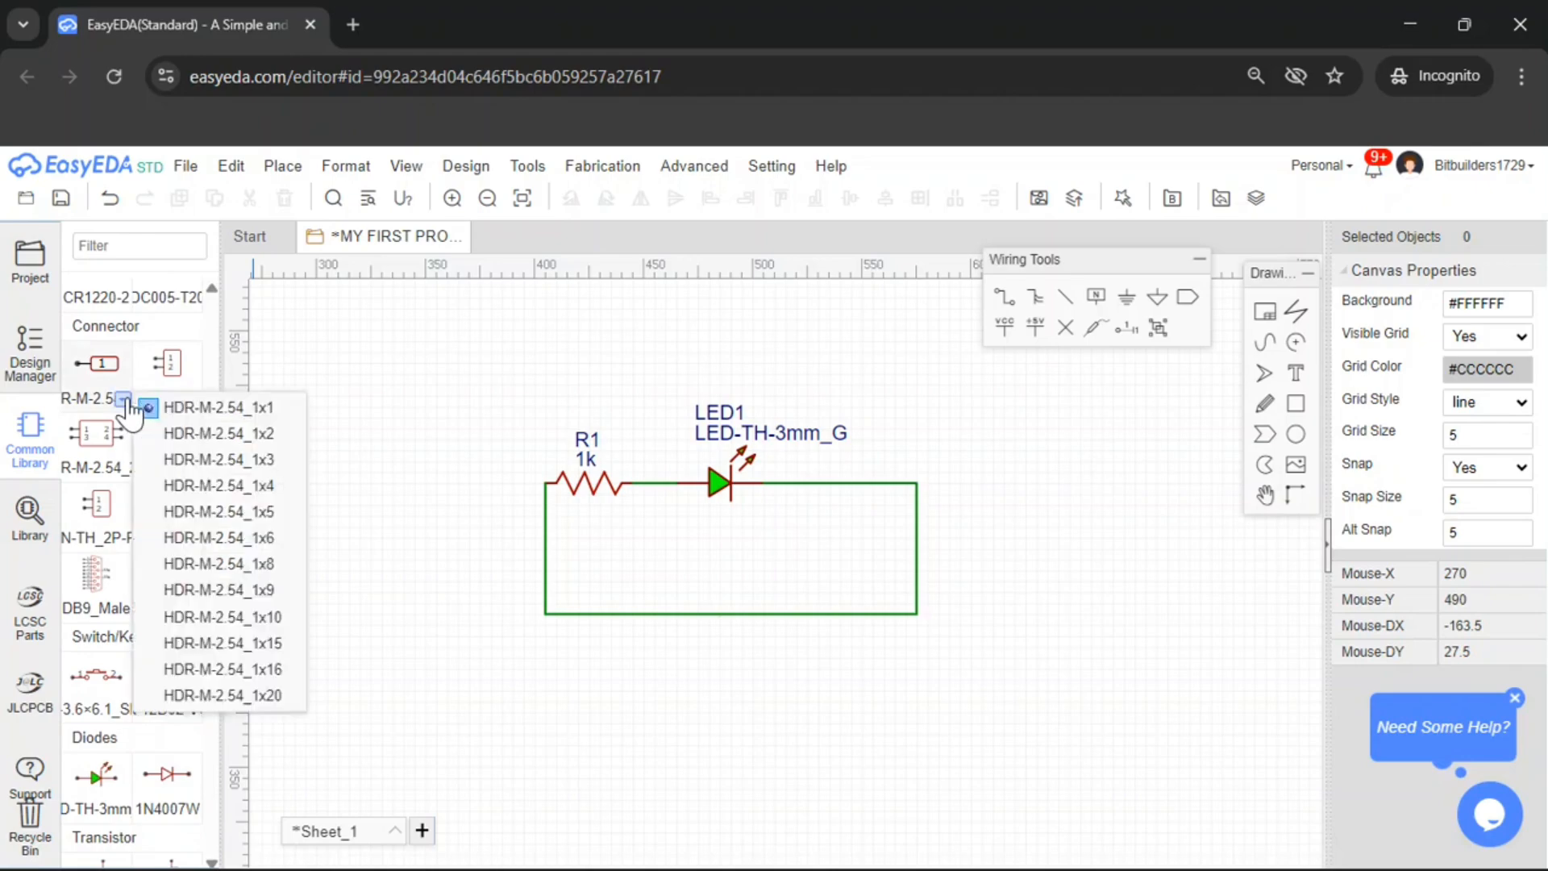
{"action": "left_click", "coordinate": [184, 435]}
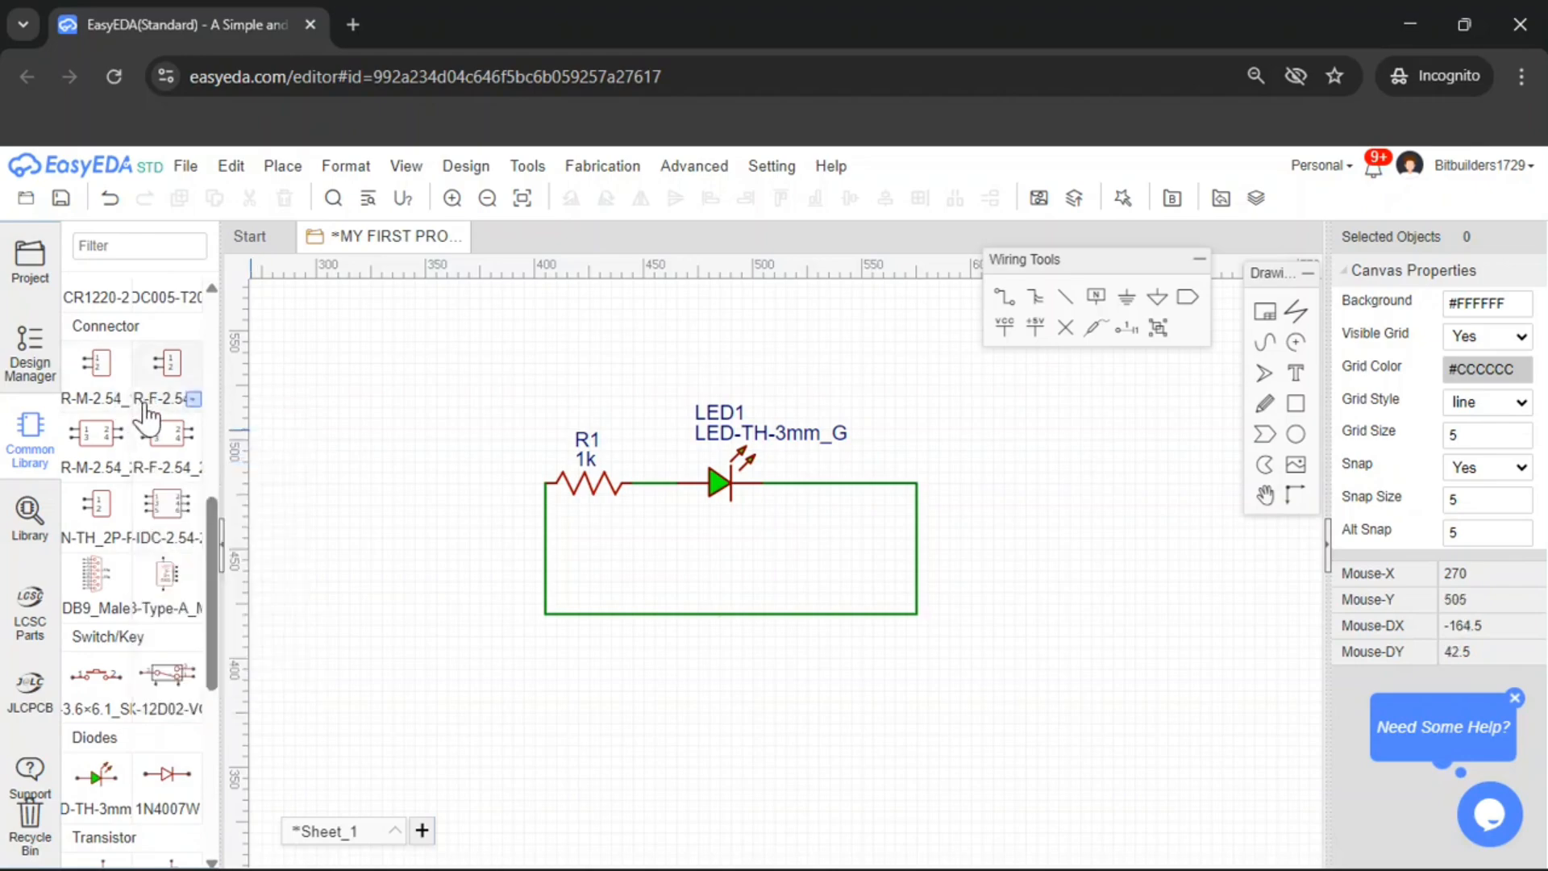
{"action": "mouse_move", "coordinate": [125, 400]}
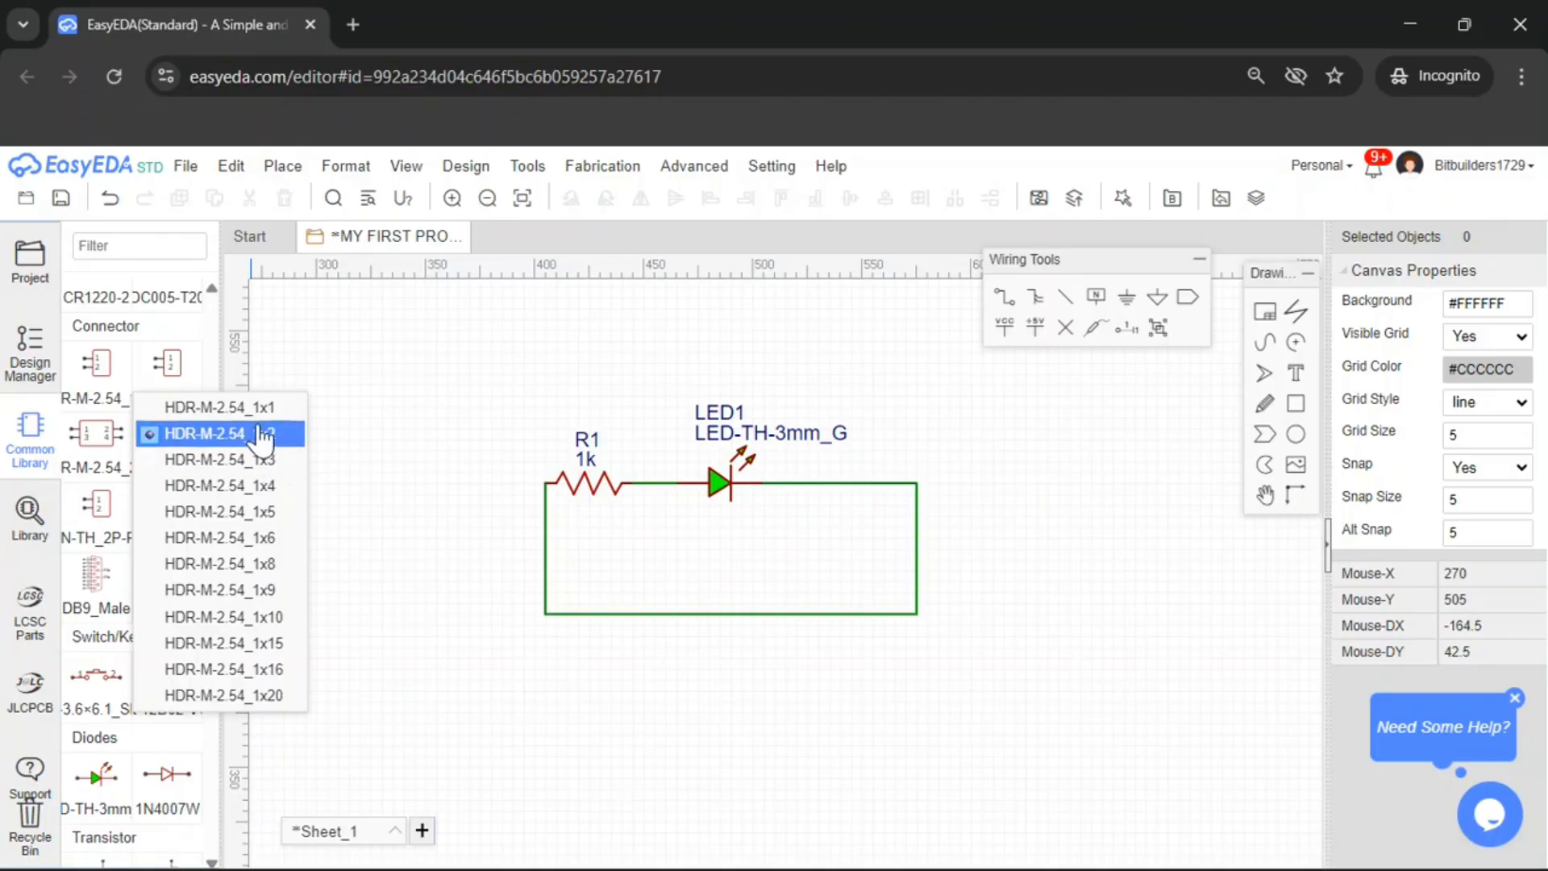
Place the HDR-M-2.54_1x2 header to the left of R1
{"action": "left_click", "coordinate": [105, 395]}
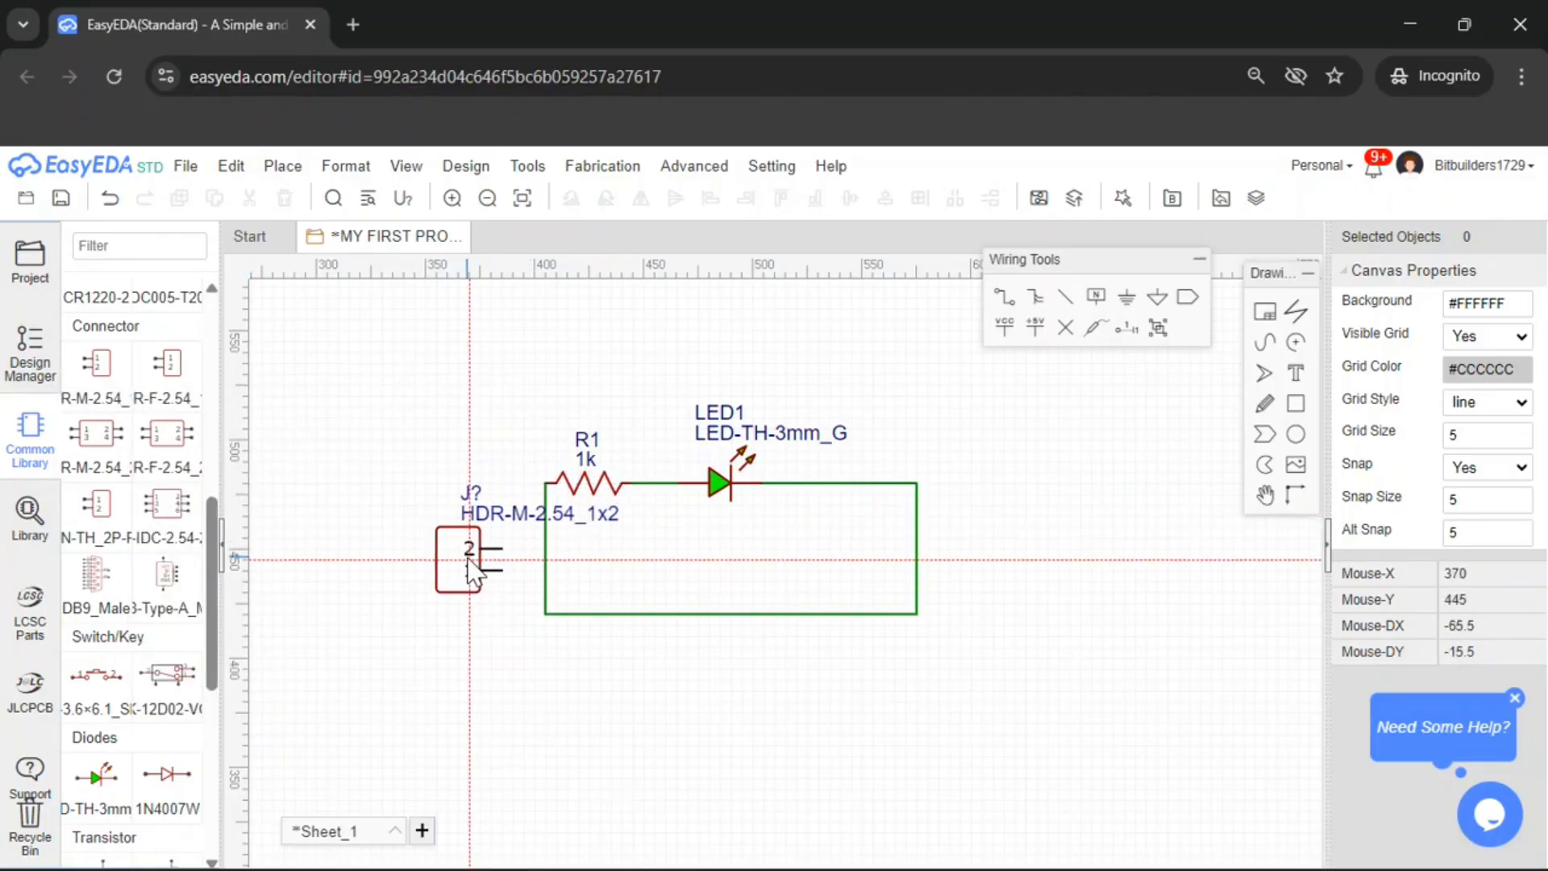
{"action": "left_click", "coordinate": [469, 560]}
{"action": "key", "text": "Escape"}
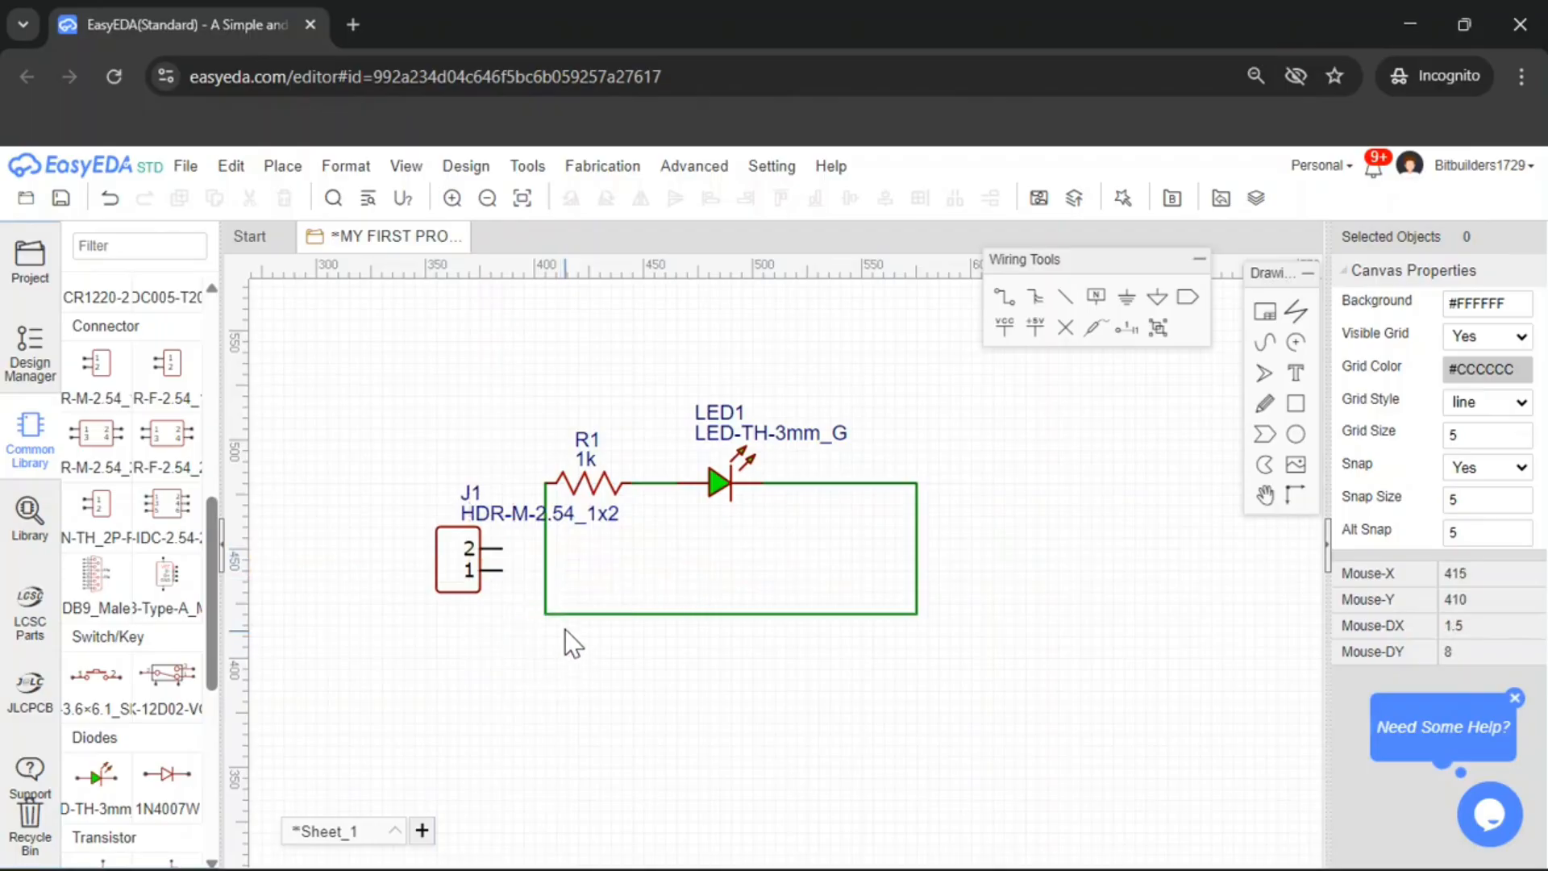
Reroute the bottom return wire so it ends on J1's pin 1
{"action": "left_click", "coordinate": [546, 490]}
{"action": "left_click_drag", "start_coordinate": [546, 484], "coordinate": [501, 570]}
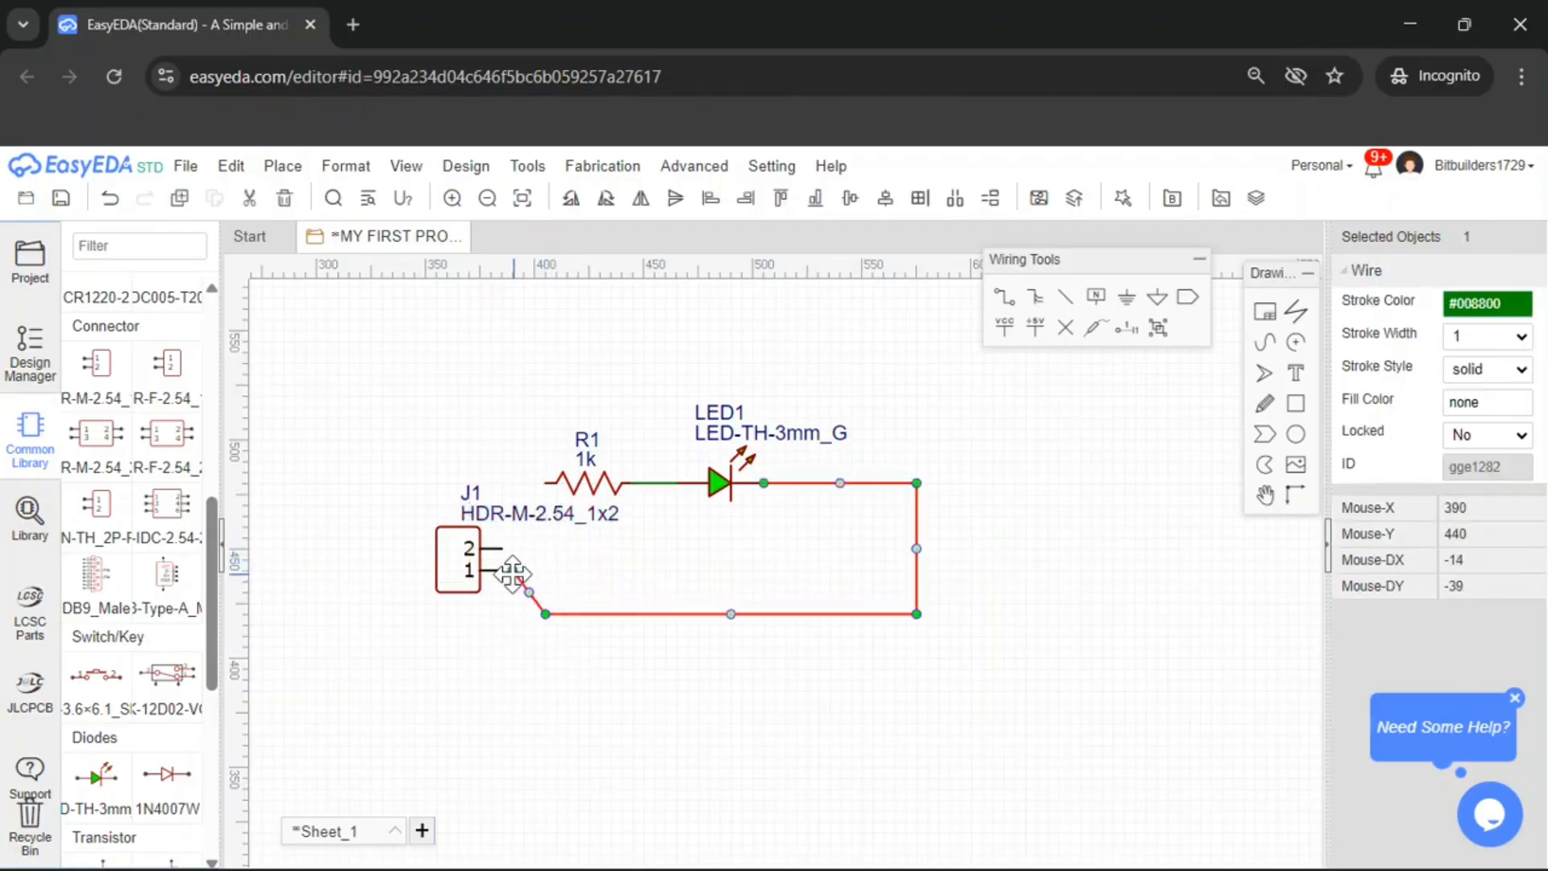
{"action": "left_click_drag", "start_coordinate": [612, 615], "coordinate": [608, 571]}
{"action": "left_click", "coordinate": [599, 571]}
{"action": "left_click", "coordinate": [583, 527]}
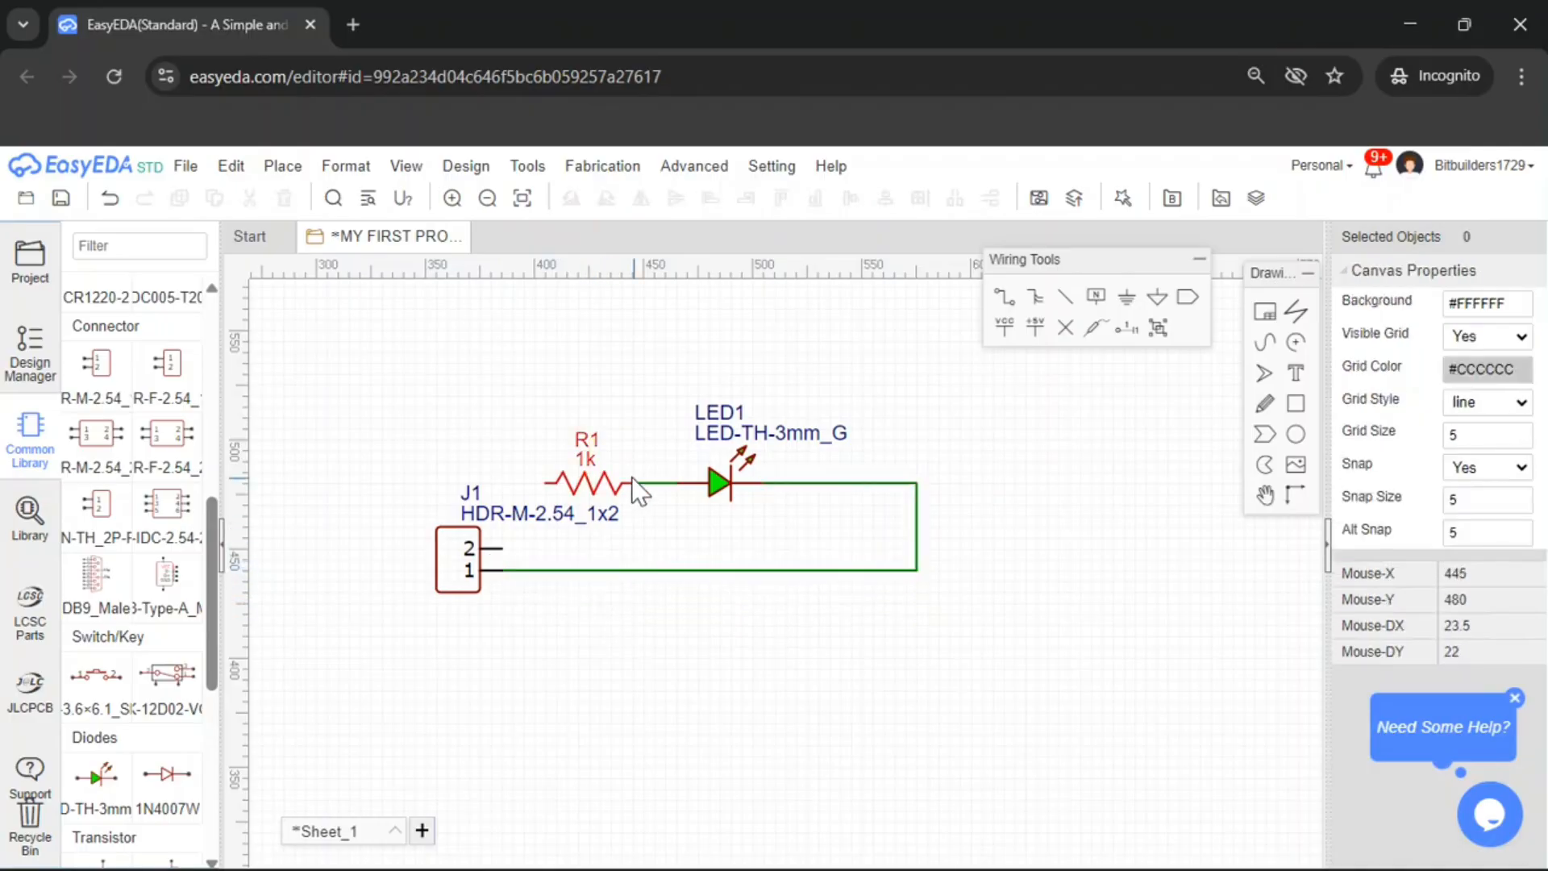
Draw a wire from J1's pin 2 up and across to R1's left end
{"action": "left_click", "coordinate": [1034, 325]}
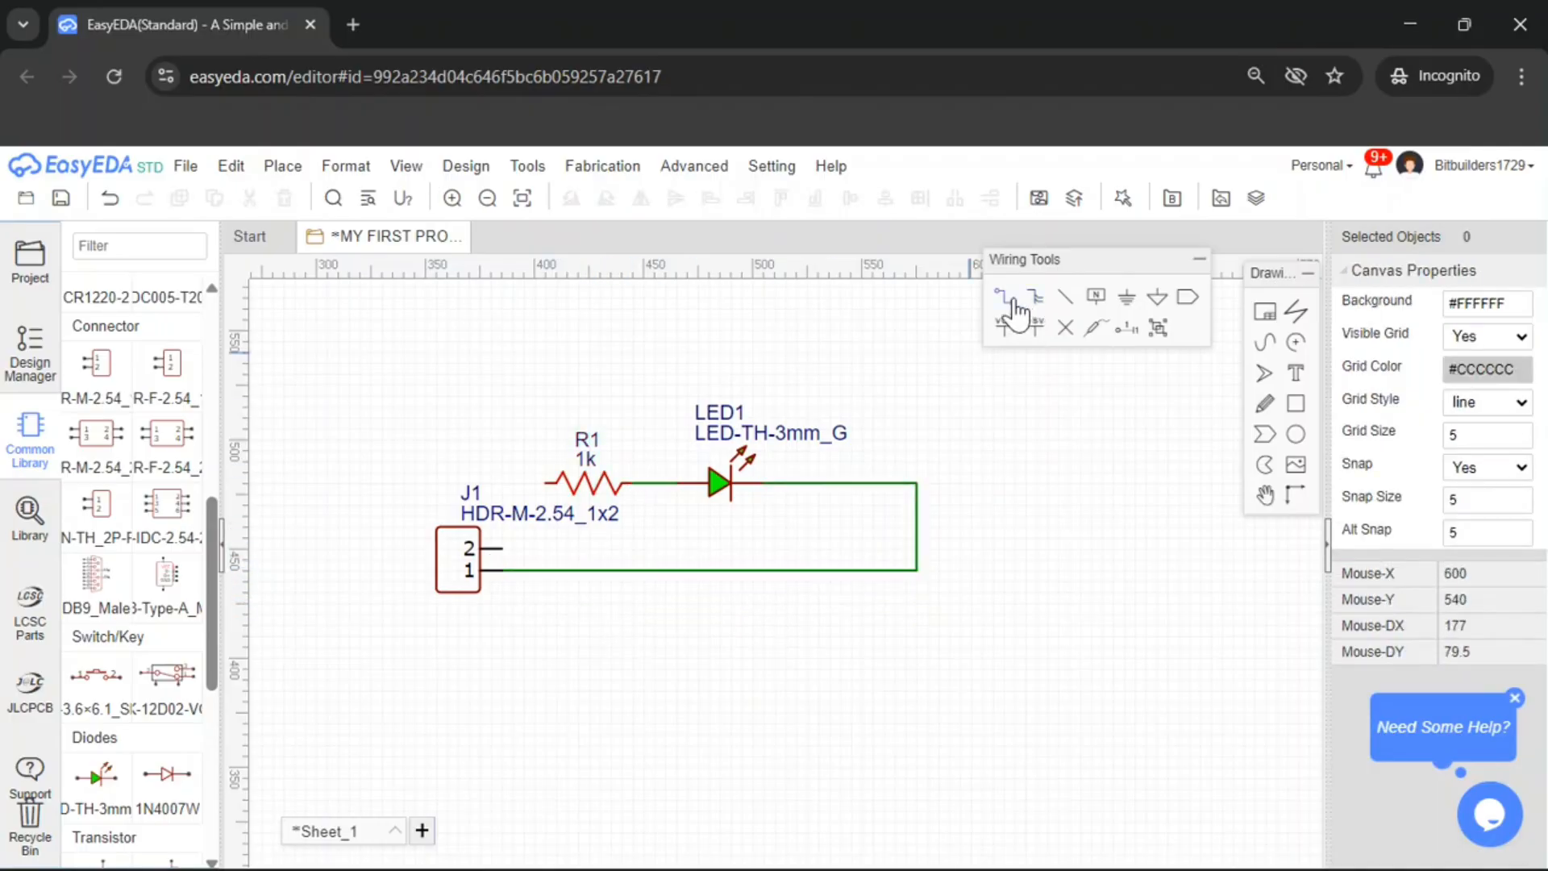
{"action": "left_click", "coordinate": [501, 484]}
{"action": "left_click", "coordinate": [546, 484]}
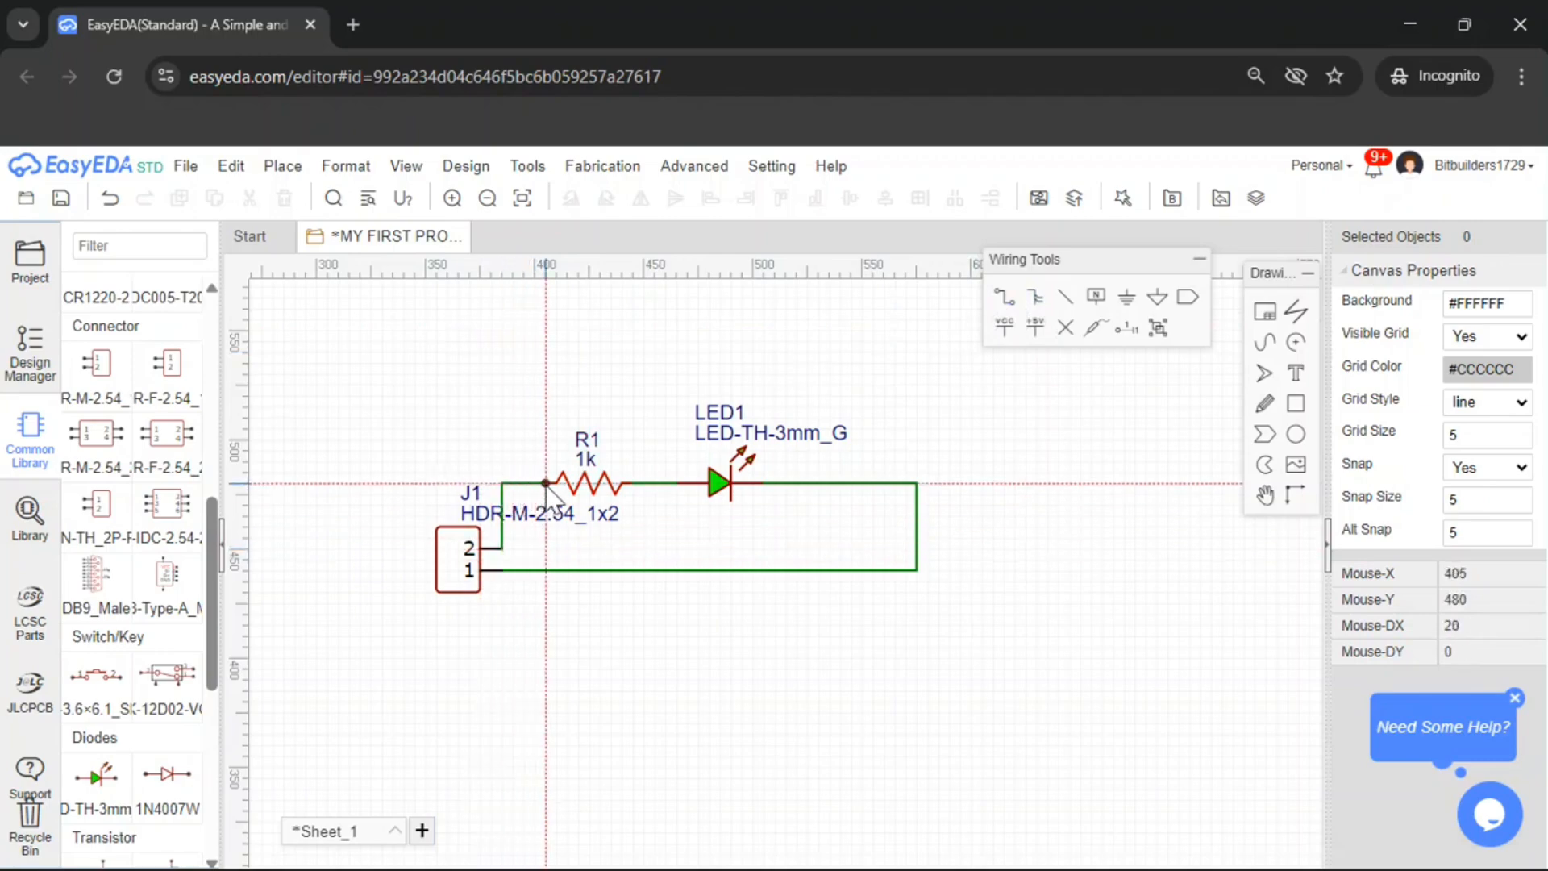
{"action": "key", "text": "Escape"}
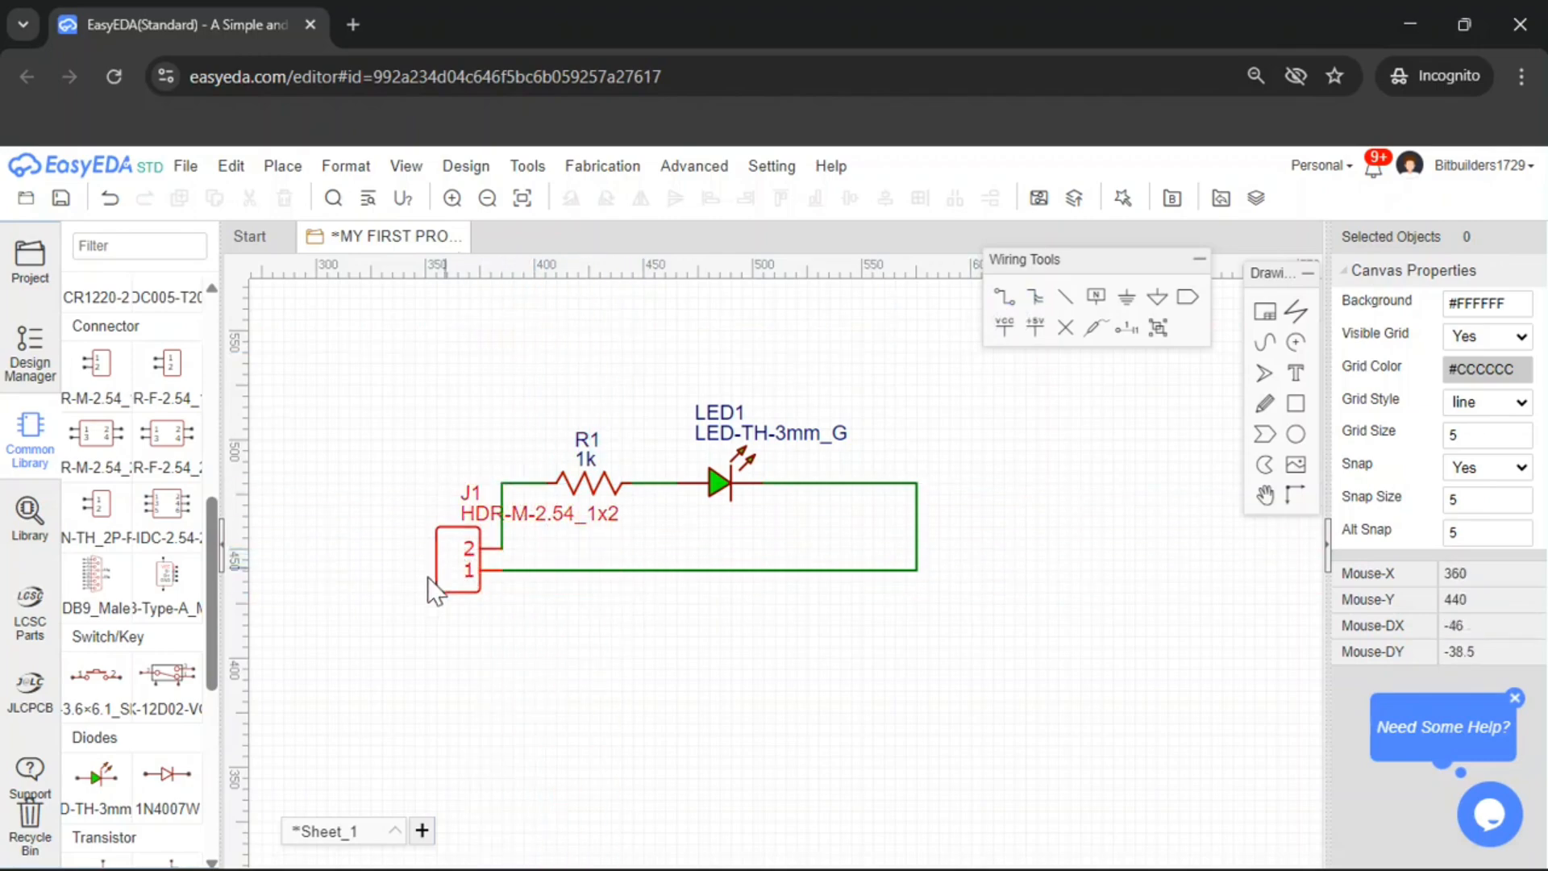
Move J1 up so pin 2 lines up with R1, and lower the bottom return wire beneath it
{"action": "left_click_drag", "start_coordinate": [442, 563], "coordinate": [443, 520]}
{"action": "left_click", "coordinate": [589, 530]}
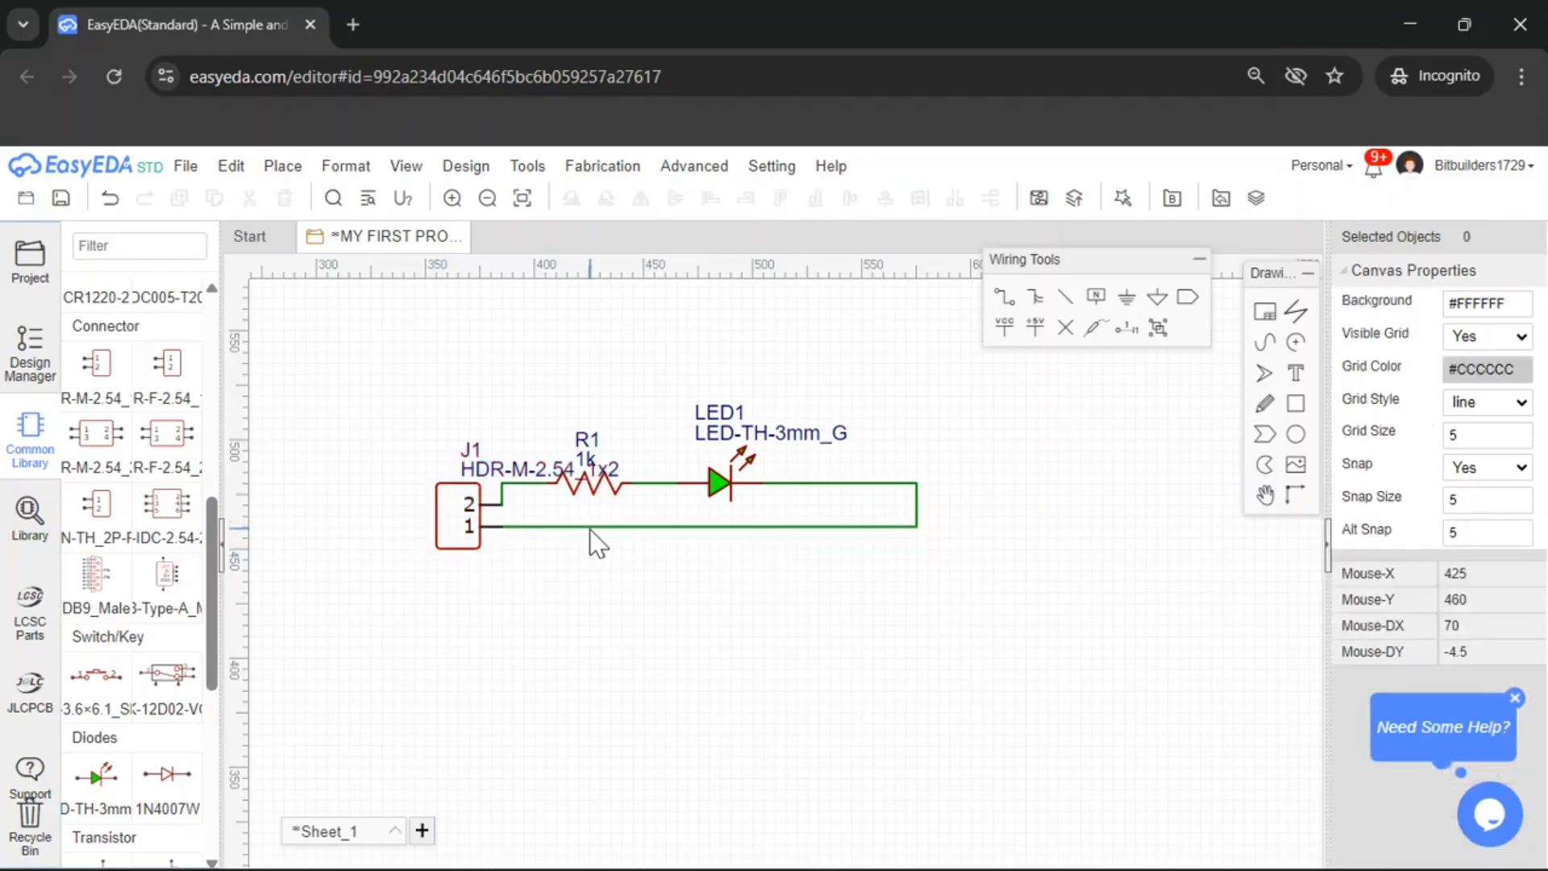
{"action": "left_click_drag", "start_coordinate": [586, 526], "coordinate": [588, 563]}
{"action": "left_click", "coordinate": [641, 601]}
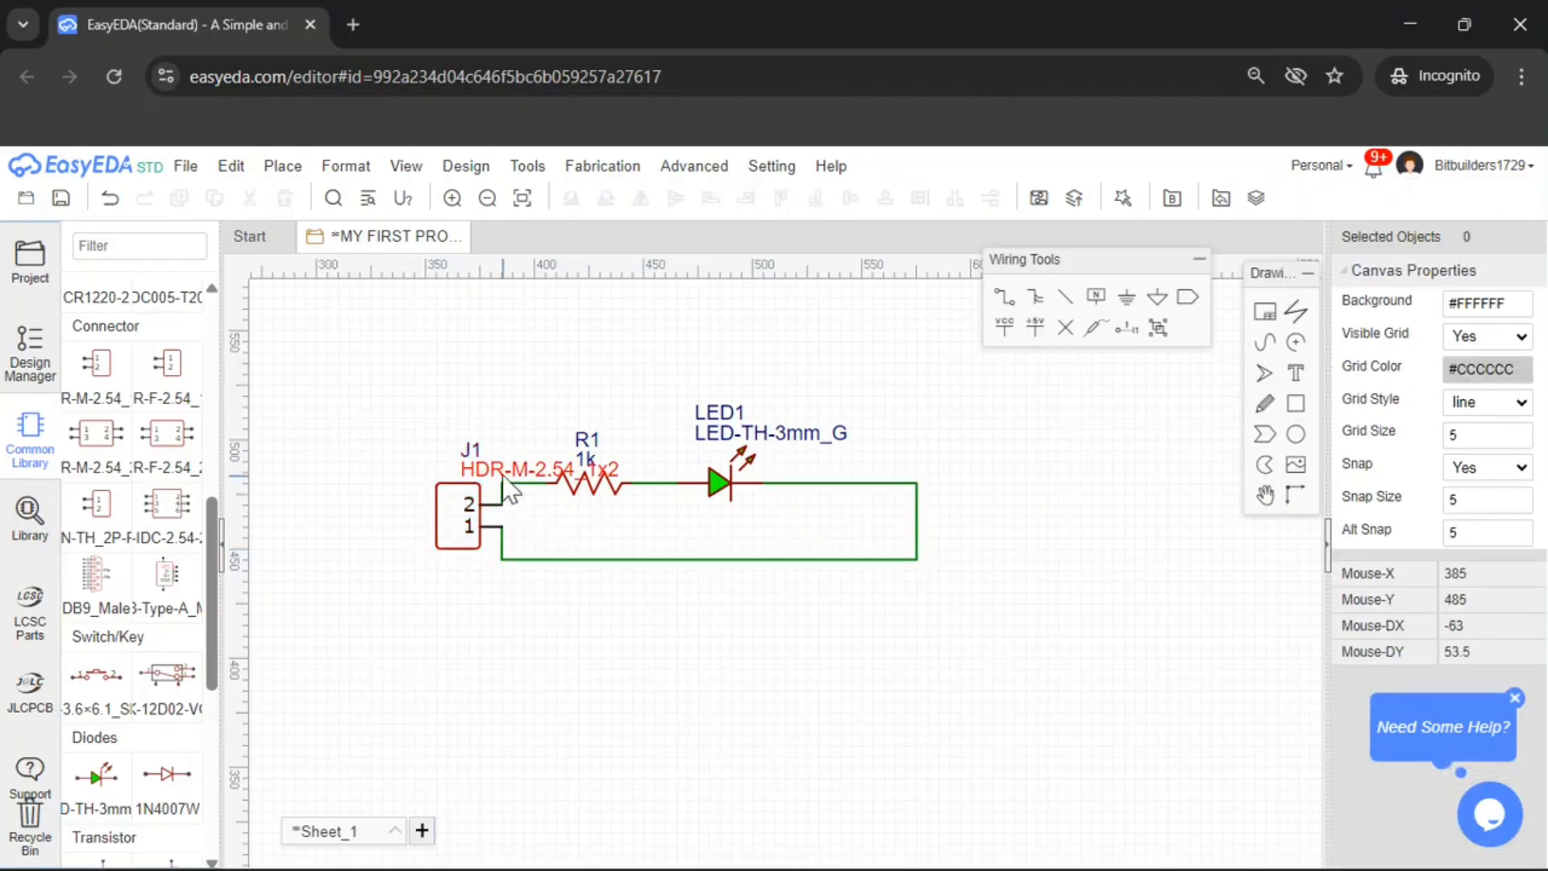
Move J1's HDR-M-2.54_1x2 label up and to the left, clear of the wires
{"action": "left_click_drag", "start_coordinate": [492, 470], "coordinate": [378, 428]}
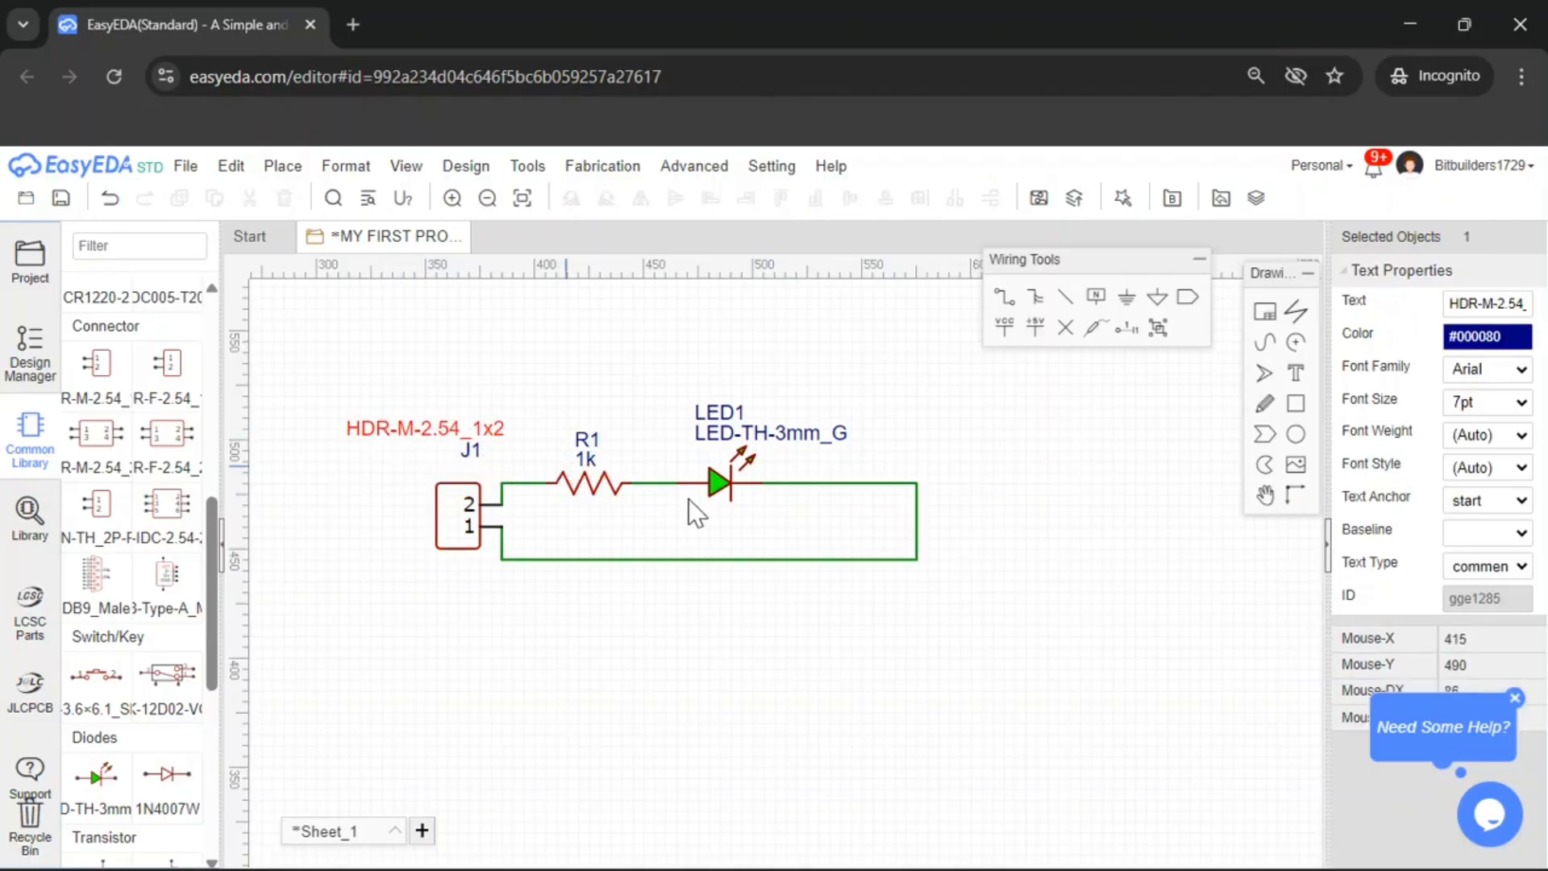
{"action": "right_click_drag", "start_coordinate": [980, 536], "coordinate": [1052, 620]}
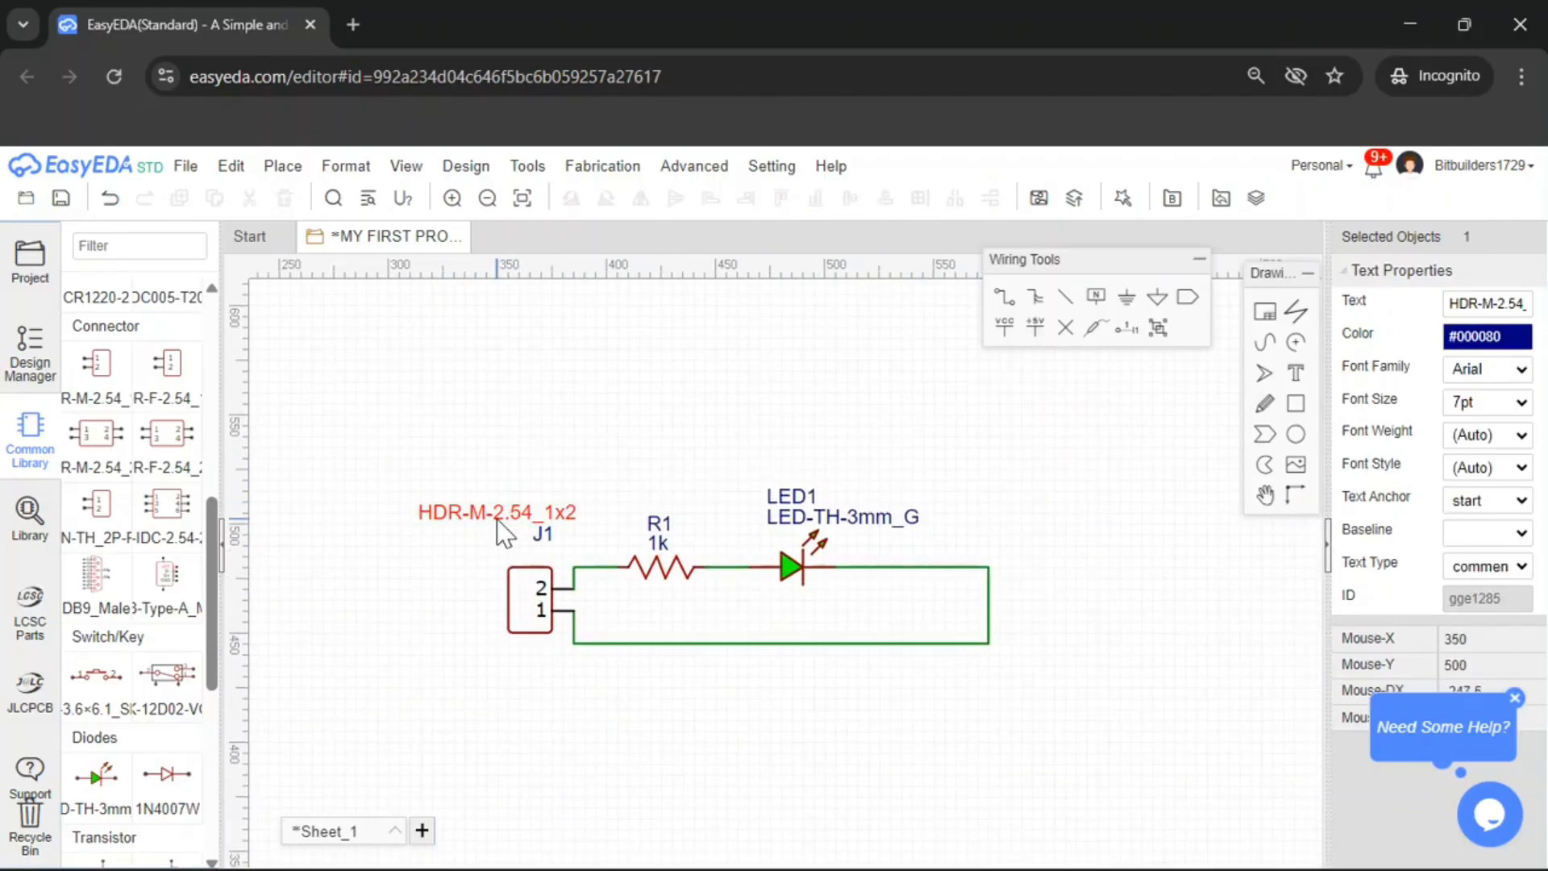
{"action": "left_click_drag", "start_coordinate": [496, 519], "coordinate": [427, 525]}
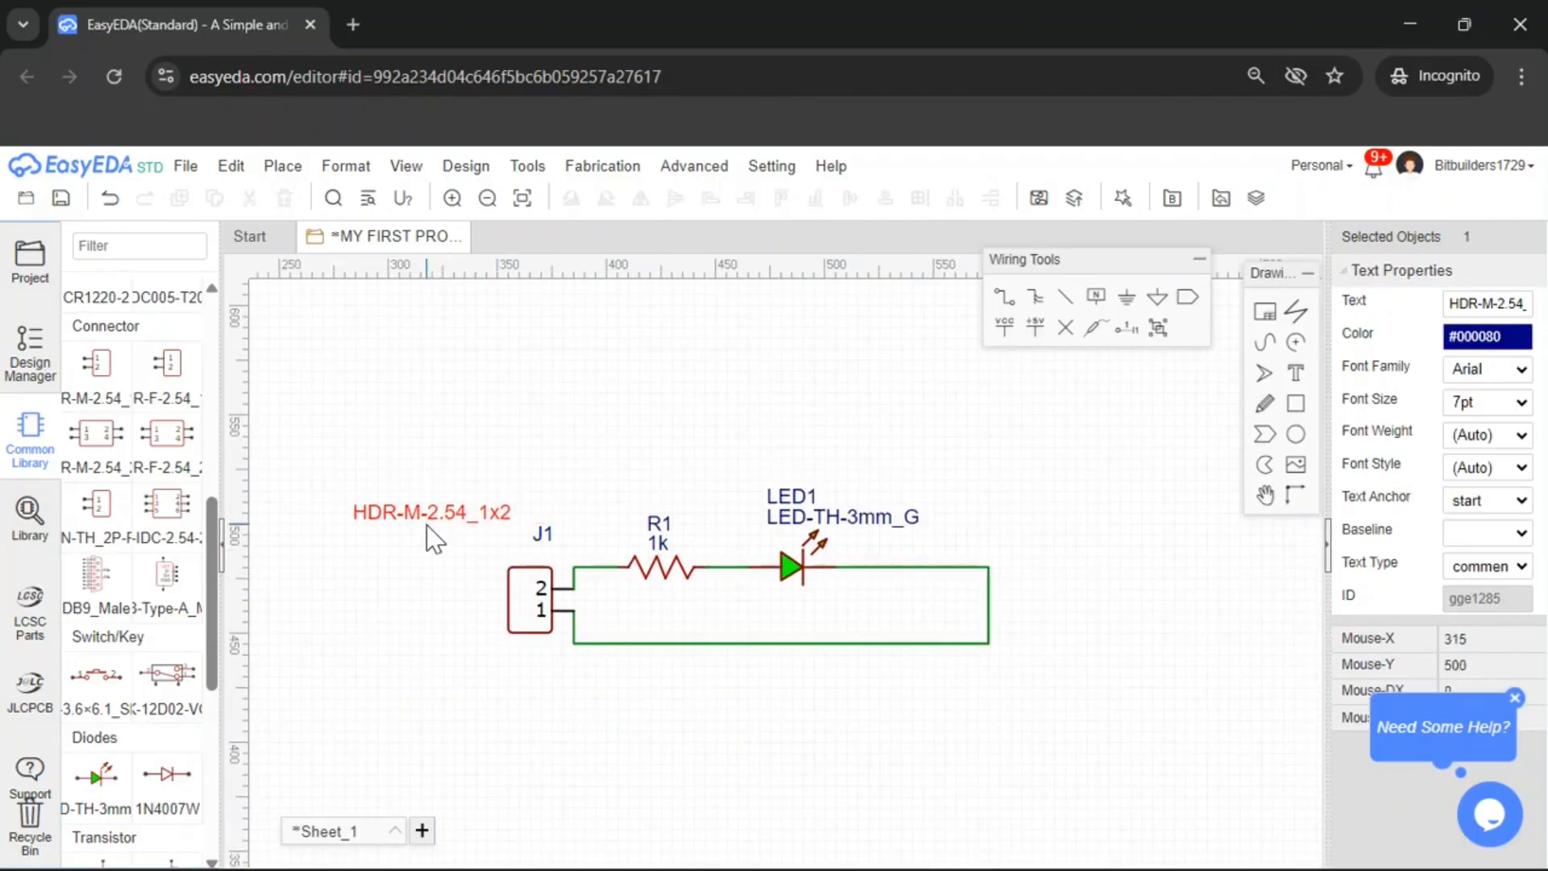
Place a +5V net flag on the wire at J1's pin 2 and shift the J1 label left
{"action": "left_click", "coordinate": [1035, 328]}
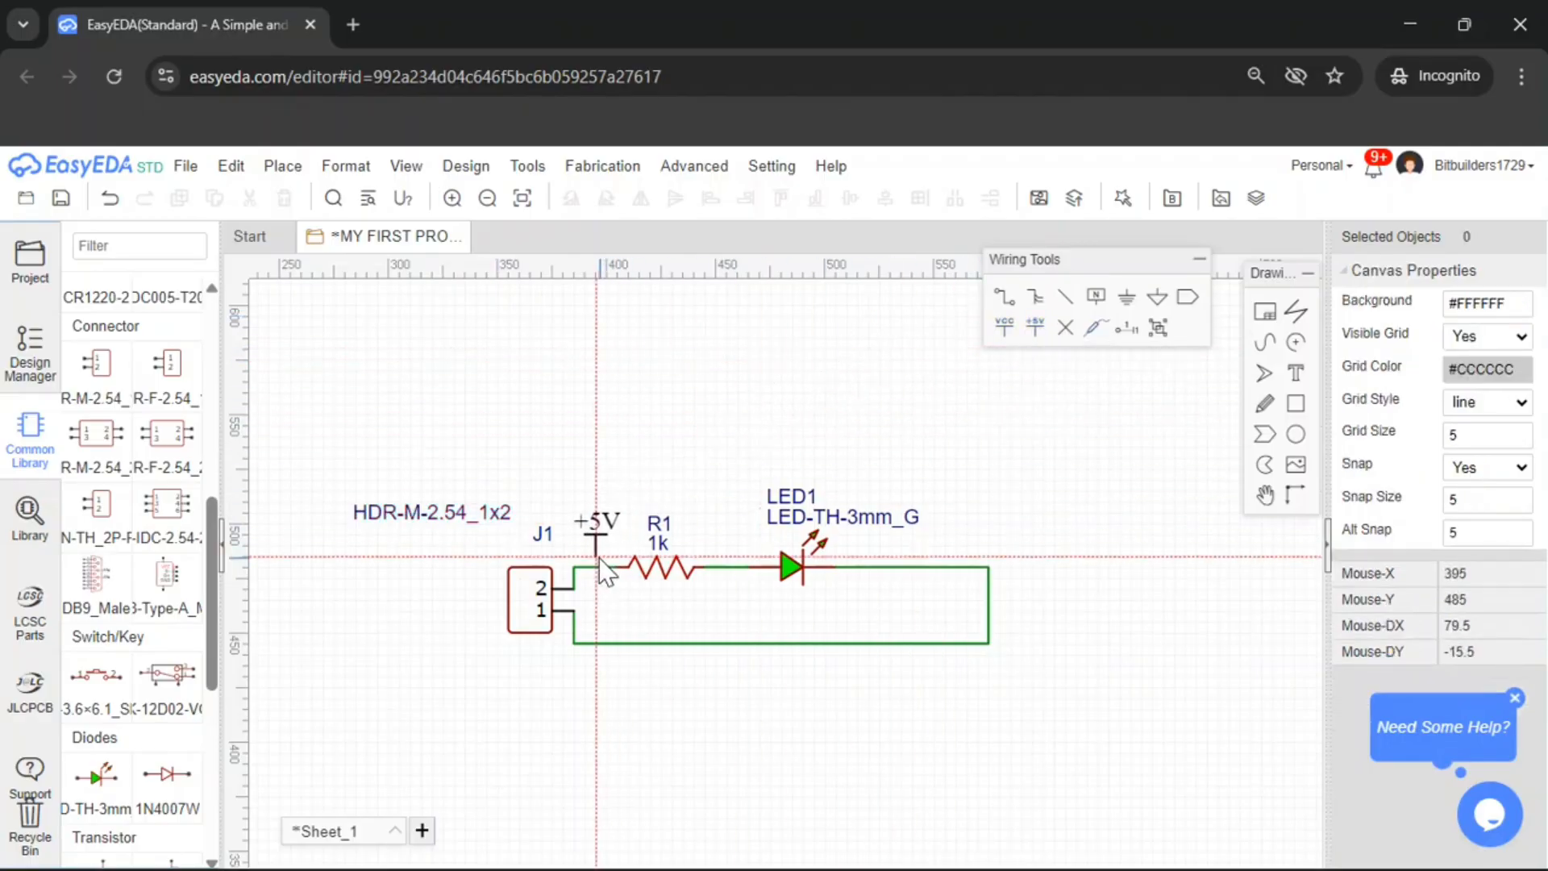
{"action": "left_click", "coordinate": [573, 571]}
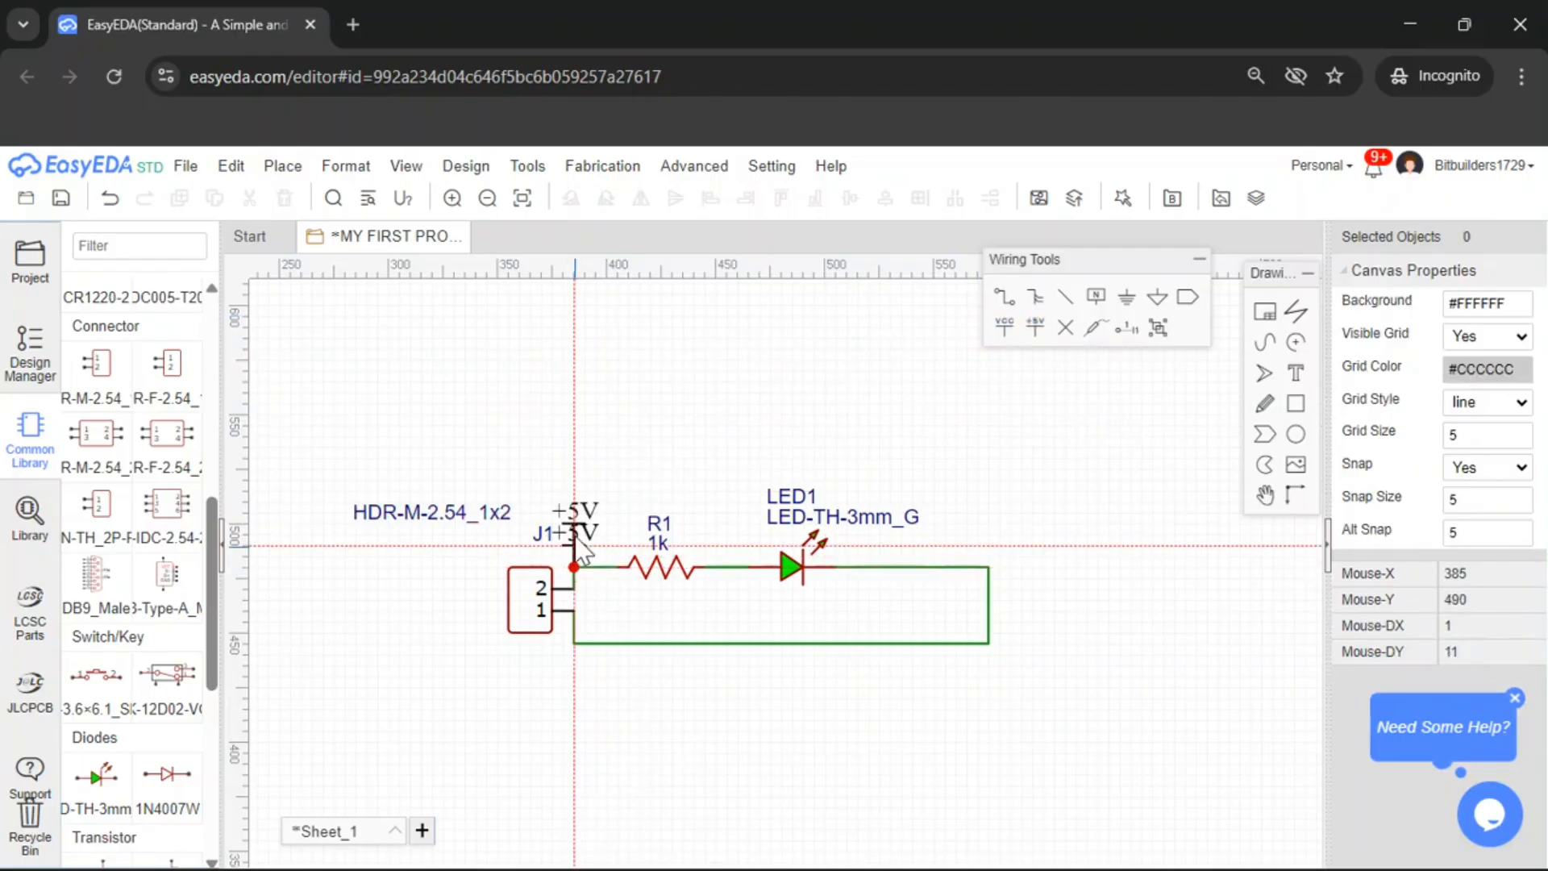
{"action": "right_click", "coordinate": [567, 507]}
{"action": "left_click_drag", "start_coordinate": [545, 541], "coordinate": [521, 542]}
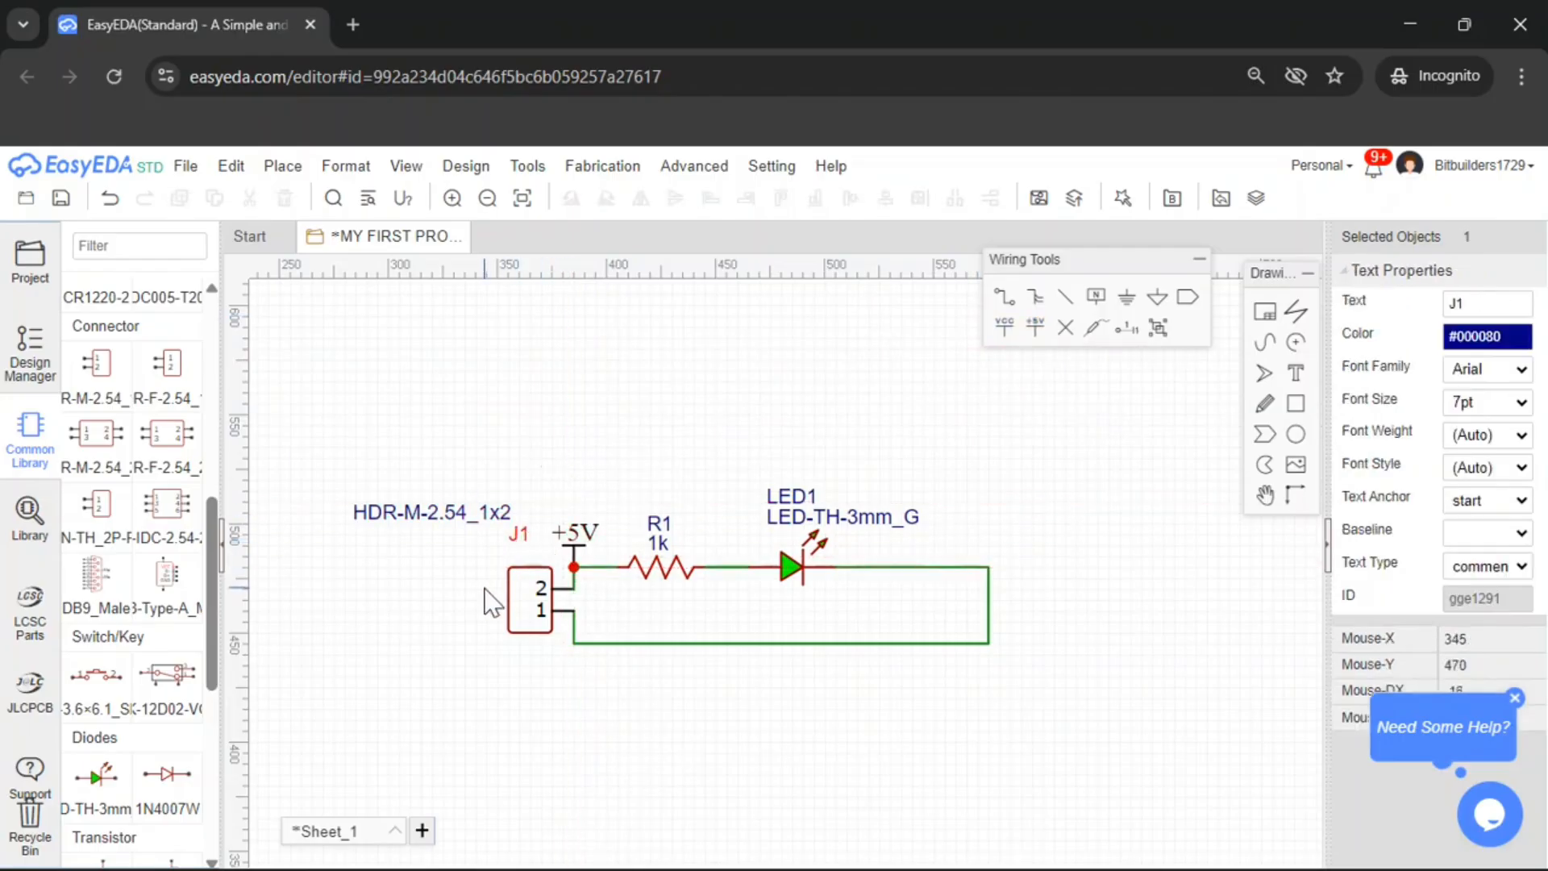
{"action": "left_click", "coordinate": [531, 600]}
Place a GND flag on the return wire just below J1's pin 1
{"action": "left_click", "coordinate": [1128, 298]}
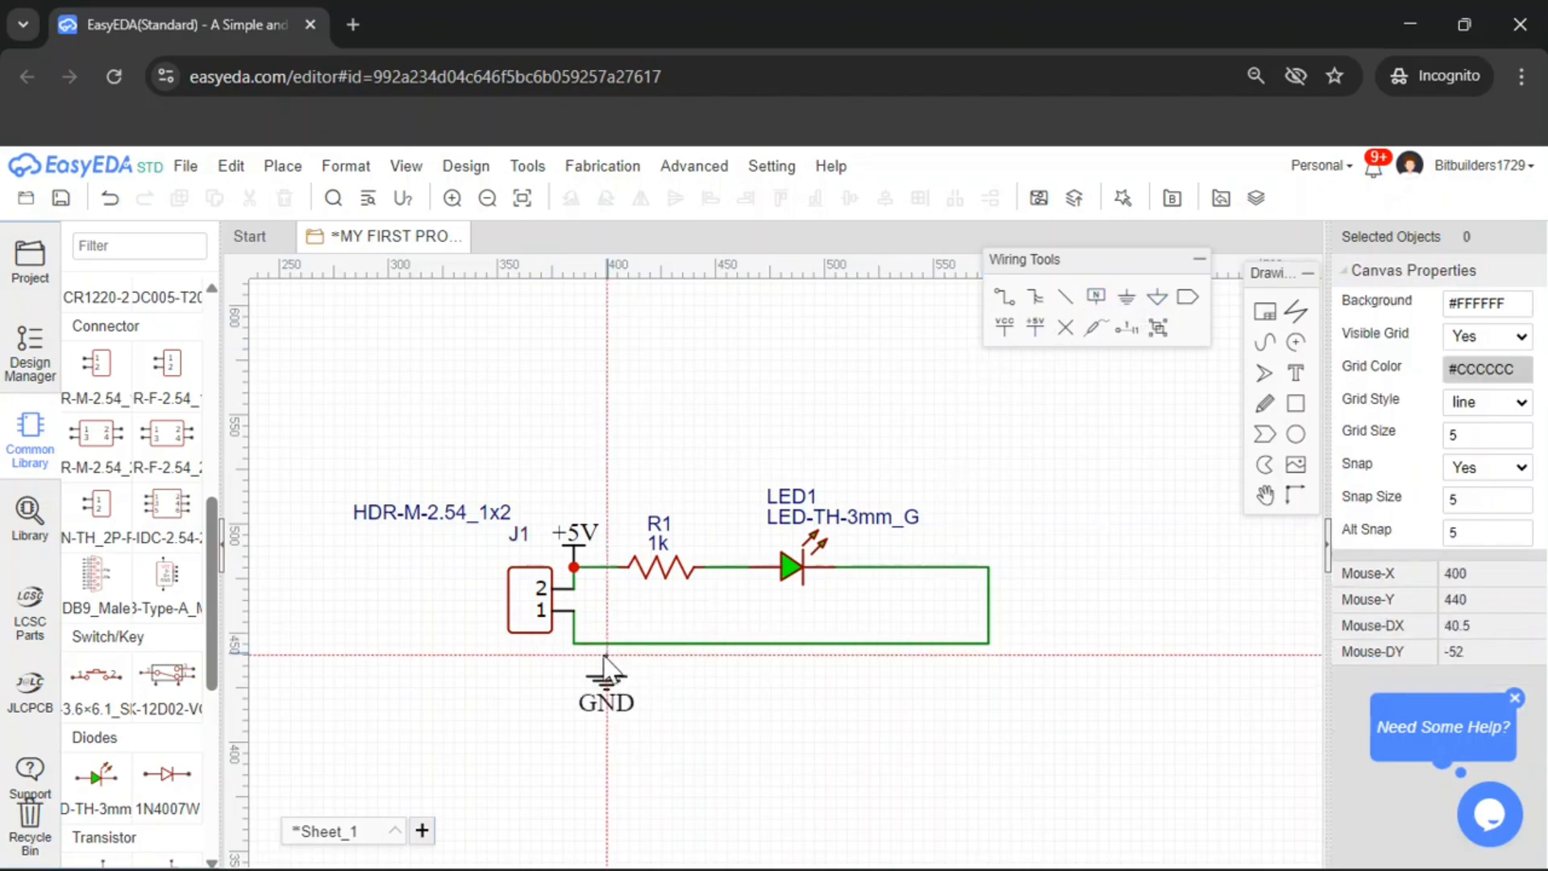
{"action": "left_click", "coordinate": [574, 644]}
{"action": "key", "text": "Escape"}
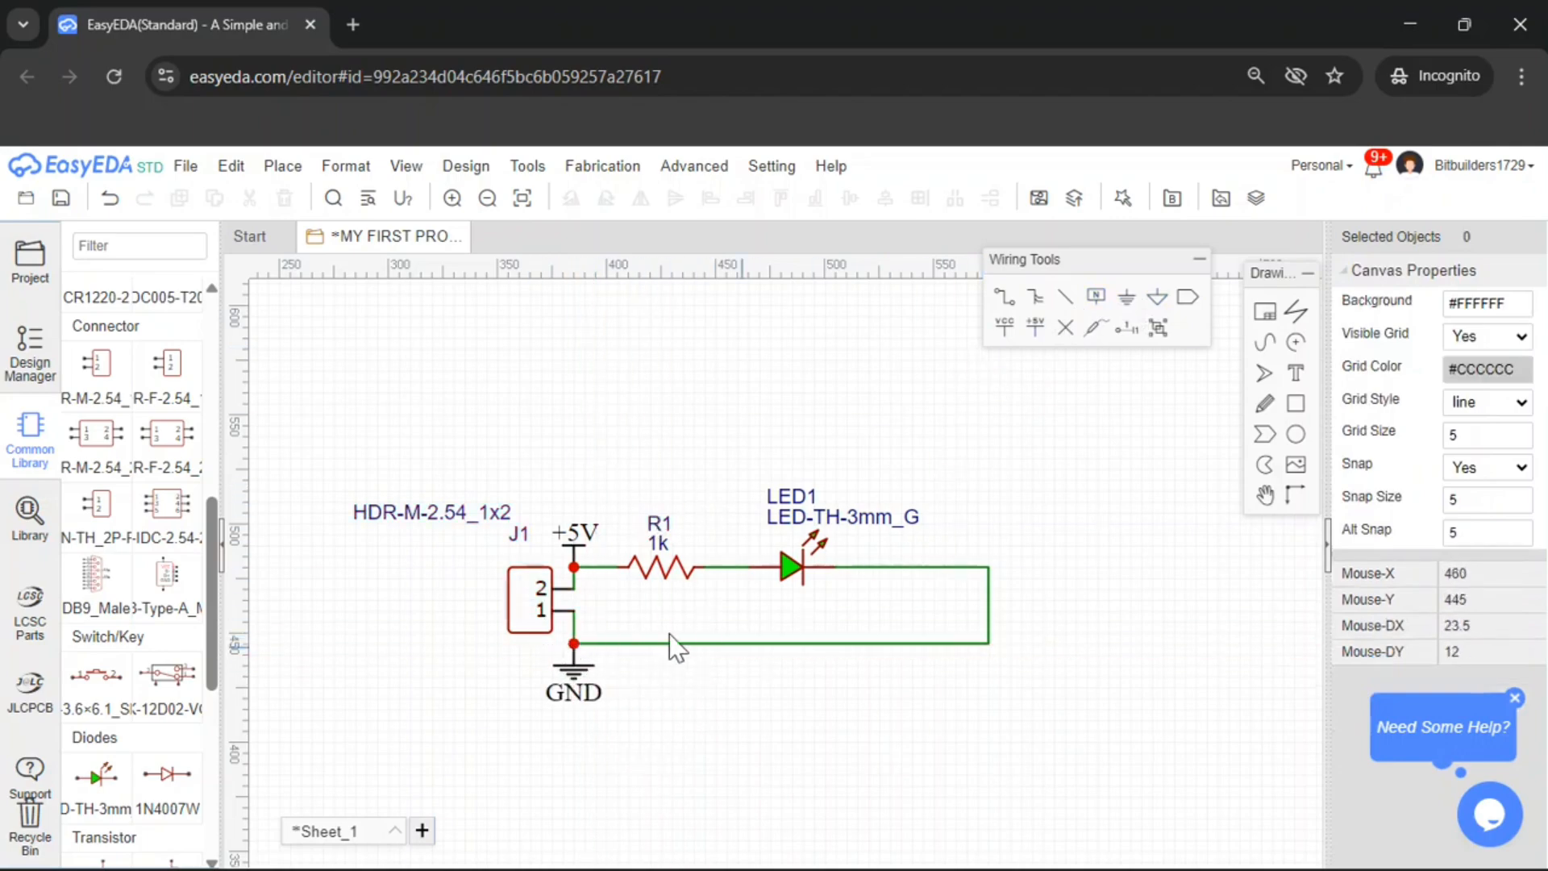
Box-select the entire circuit and move it toward the middle of the schematic sheet
{"action": "scroll", "coordinate": [955, 679], "scroll_direction": "down", "scroll_amount": 3}
{"action": "scroll", "coordinate": [894, 714], "scroll_direction": "up", "scroll_amount": 2}
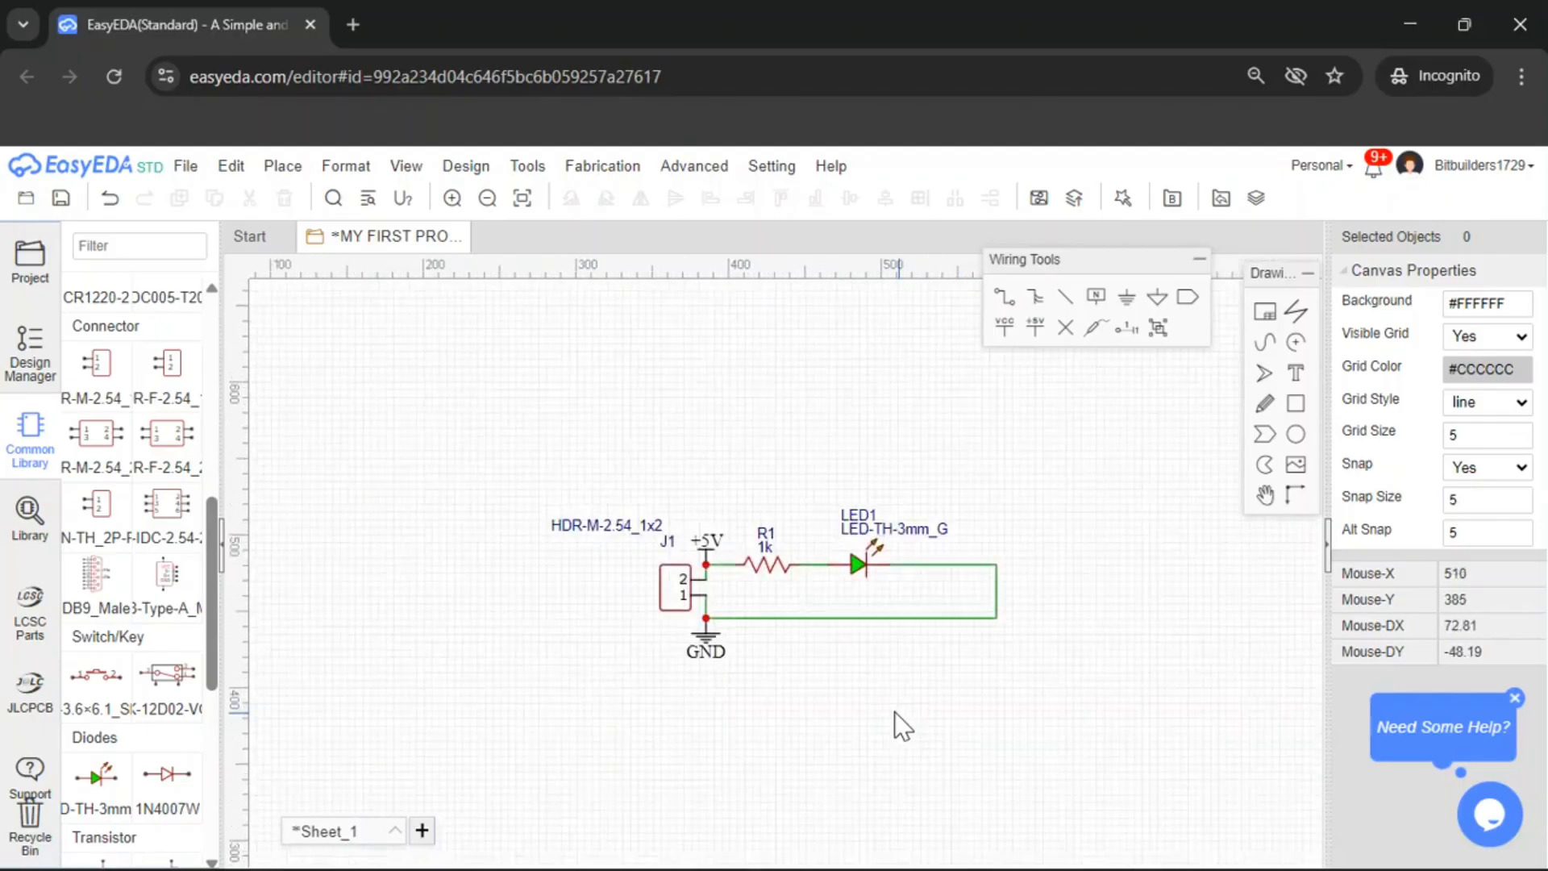
{"action": "right_click_drag", "start_coordinate": [1038, 717], "coordinate": [905, 619]}
{"action": "scroll", "coordinate": [927, 615], "scroll_direction": "down", "scroll_amount": 2}
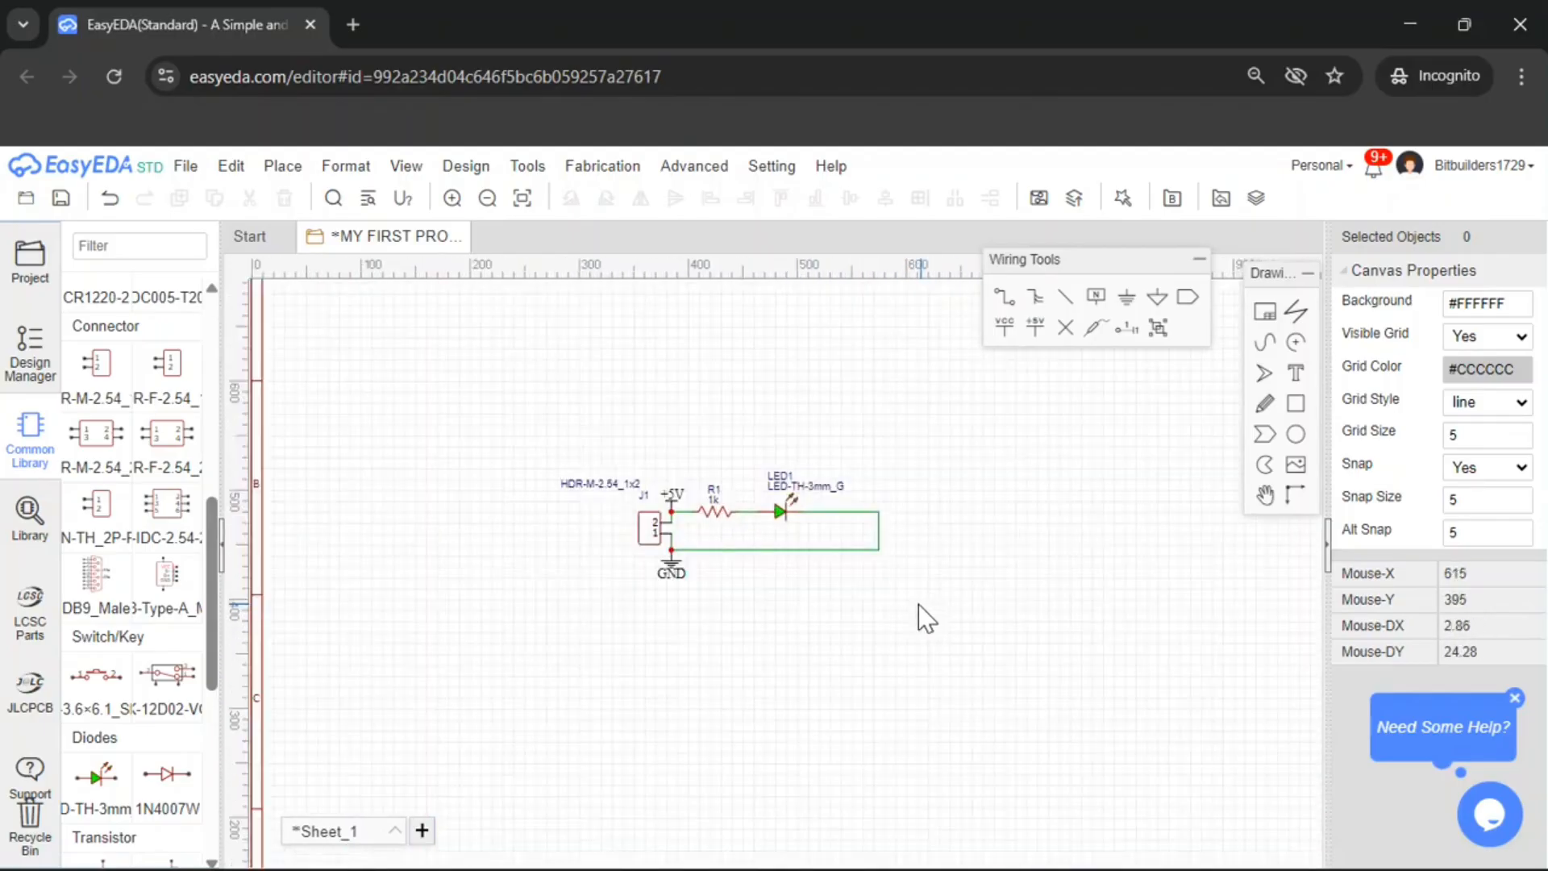
{"action": "scroll", "coordinate": [919, 616], "scroll_direction": "up", "scroll_amount": 2}
{"action": "scroll", "coordinate": [879, 578], "scroll_direction": "down", "scroll_amount": 3}
{"action": "left_click_drag", "start_coordinate": [573, 433], "coordinate": [971, 673]}
{"action": "left_click_drag", "start_coordinate": [706, 535], "coordinate": [870, 535]}
{"action": "right_click_drag", "start_coordinate": [1055, 610], "coordinate": [967, 635]}
{"action": "scroll", "coordinate": [857, 657], "scroll_direction": "up", "scroll_amount": 5}
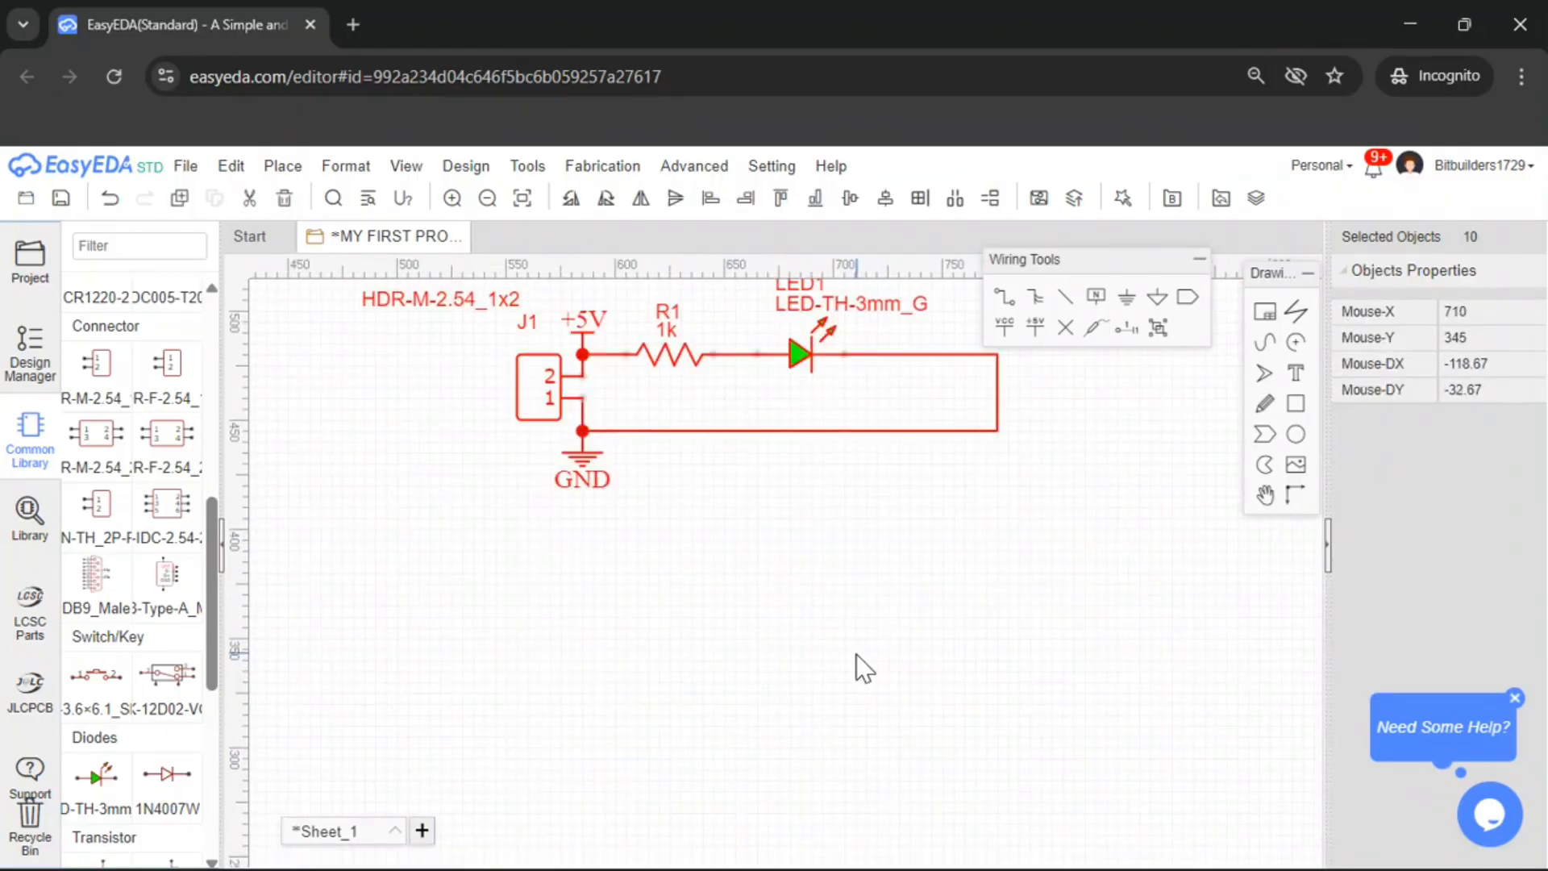
{"action": "scroll", "coordinate": [855, 654], "scroll_direction": "down", "scroll_amount": 5}
{"action": "left_click", "coordinate": [855, 654]}
{"action": "scroll", "coordinate": [855, 653], "scroll_direction": "up", "scroll_amount": 3}
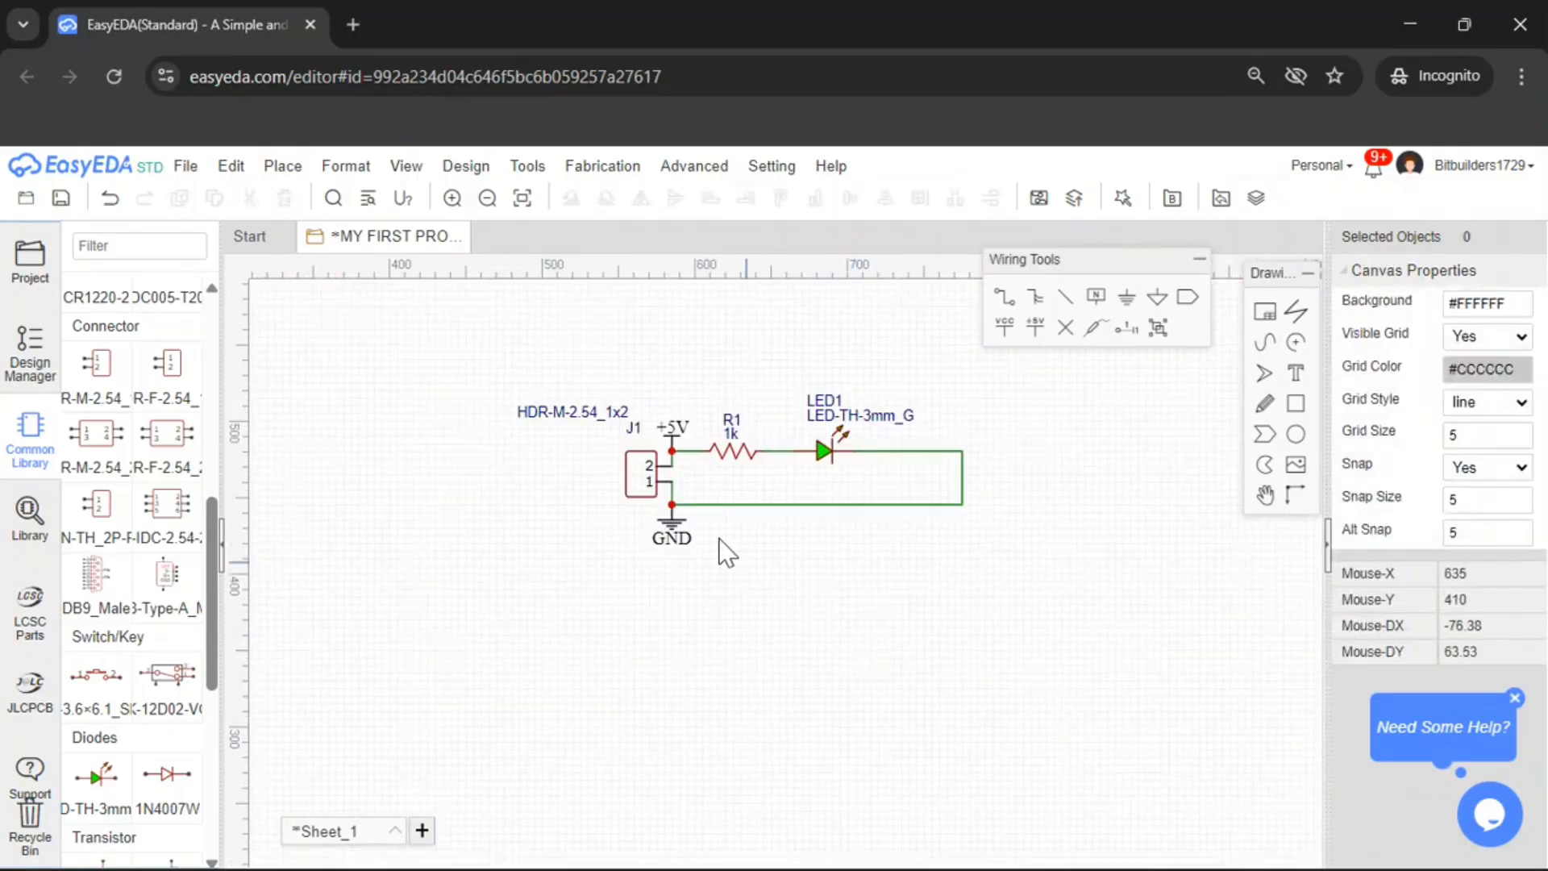
{"action": "left_click_drag", "start_coordinate": [511, 338], "coordinate": [933, 605]}
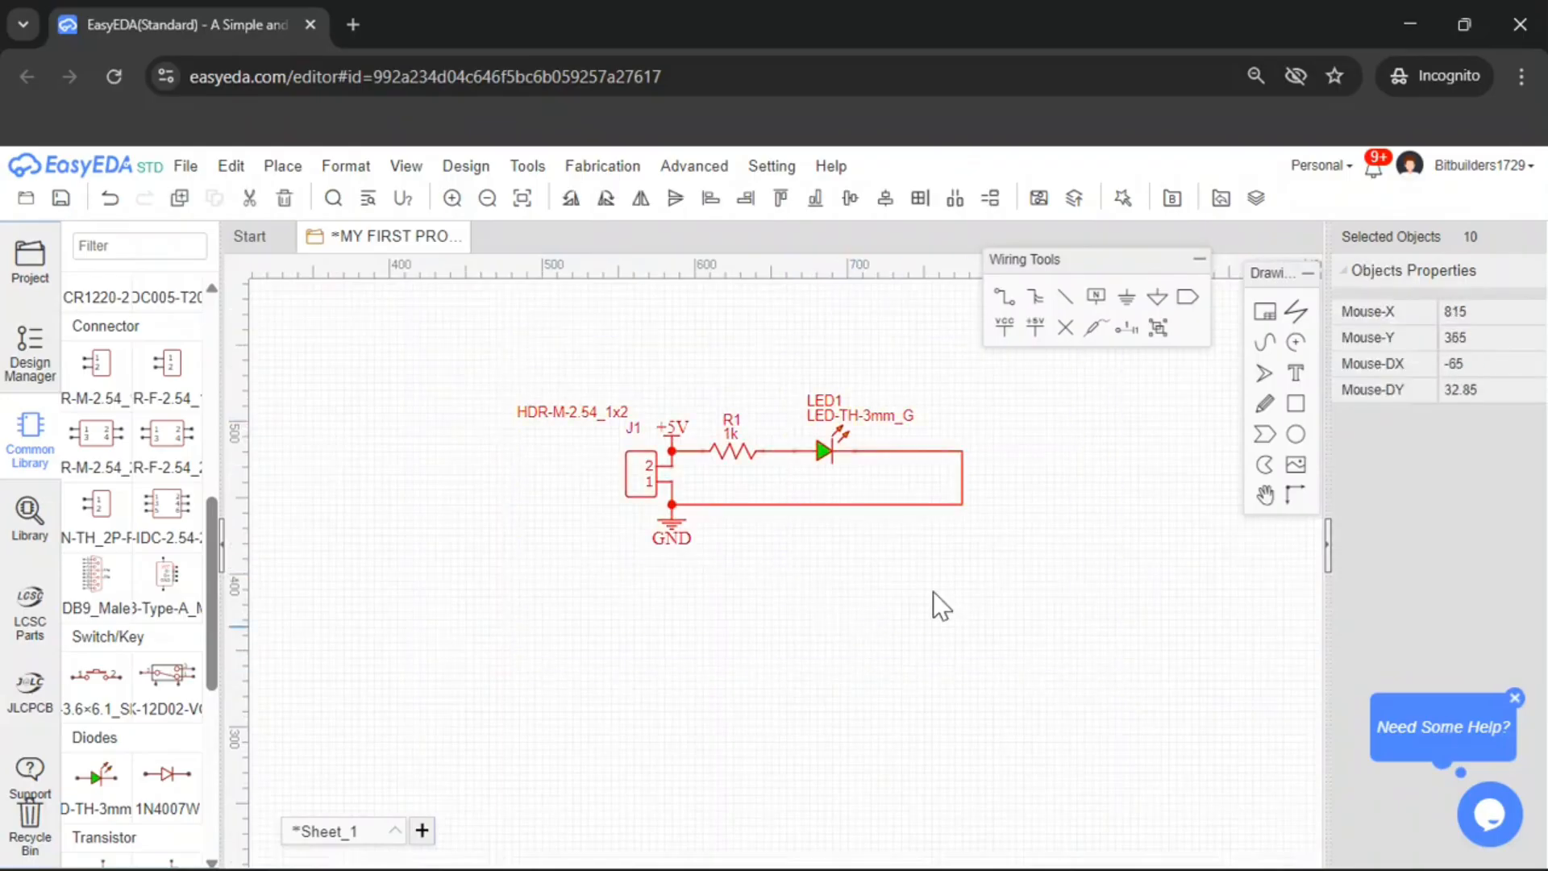
{"action": "left_click_drag", "start_coordinate": [631, 473], "coordinate": [578, 564]}
{"action": "left_click", "coordinate": [920, 518]}
Try to convert the schematic to a PCB
{"action": "scroll", "coordinate": [920, 519], "scroll_direction": "down", "scroll_amount": 3}
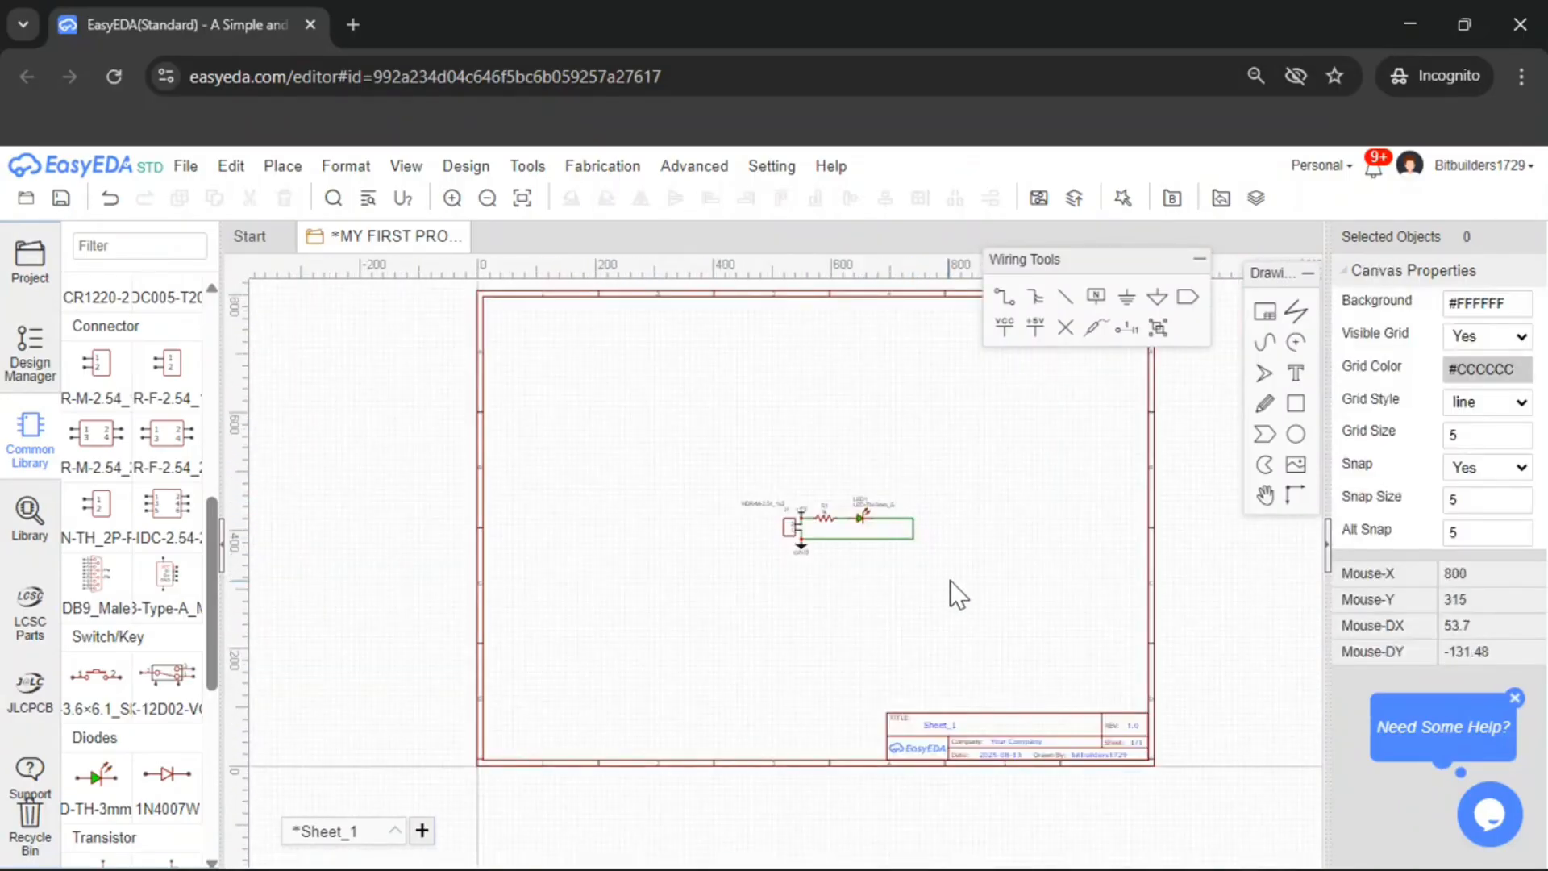
{"action": "scroll", "coordinate": [952, 578], "scroll_direction": "up", "scroll_amount": 3}
{"action": "scroll", "coordinate": [959, 576], "scroll_direction": "down", "scroll_amount": 3}
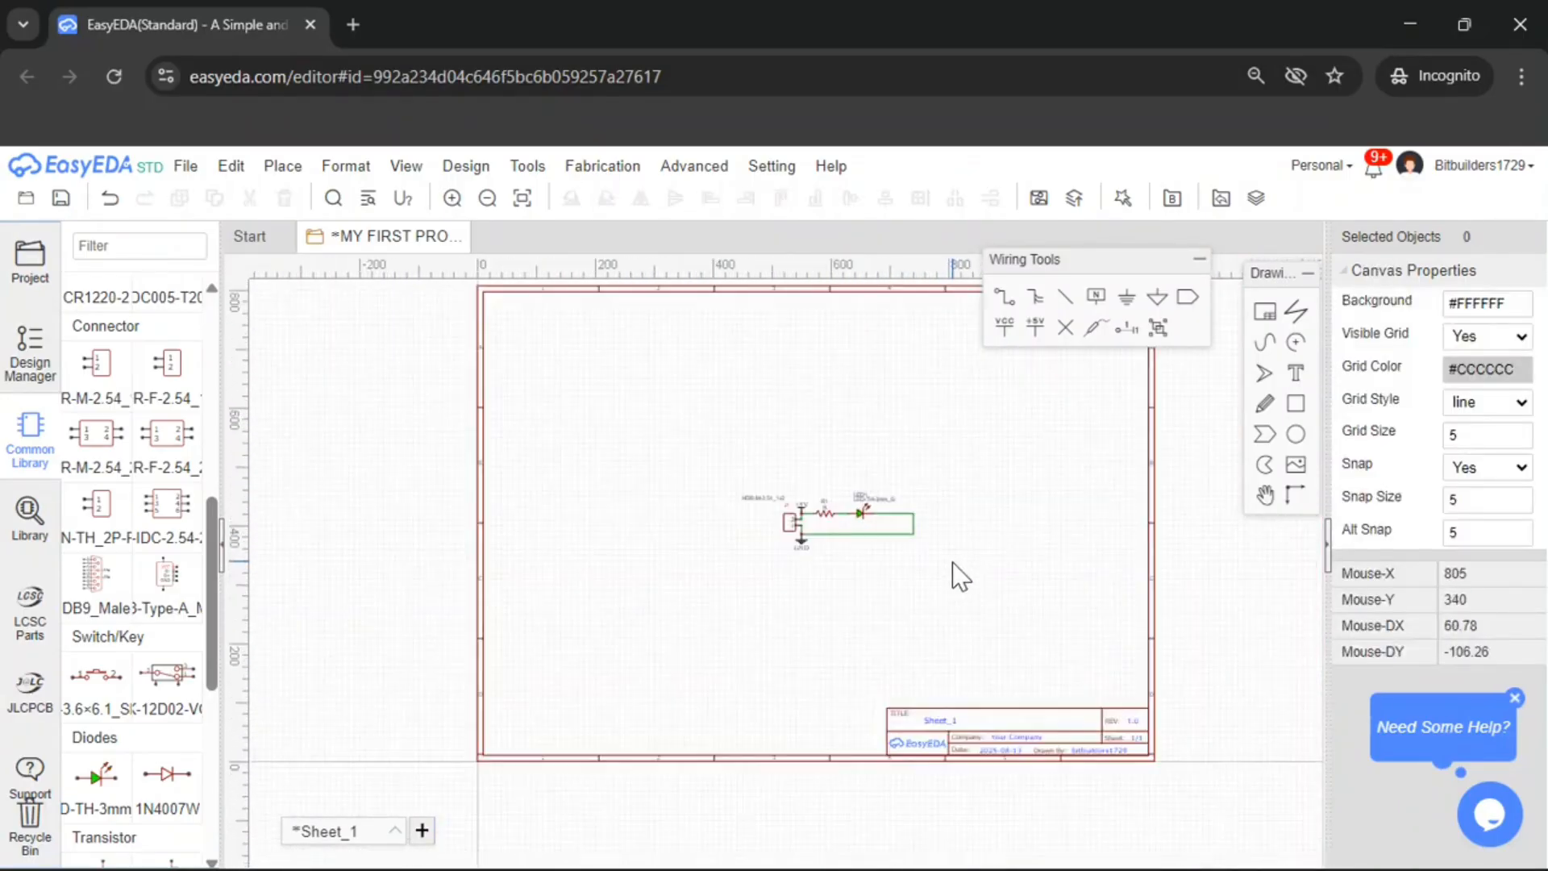
{"action": "scroll", "coordinate": [947, 613], "scroll_direction": "up", "scroll_amount": 3}
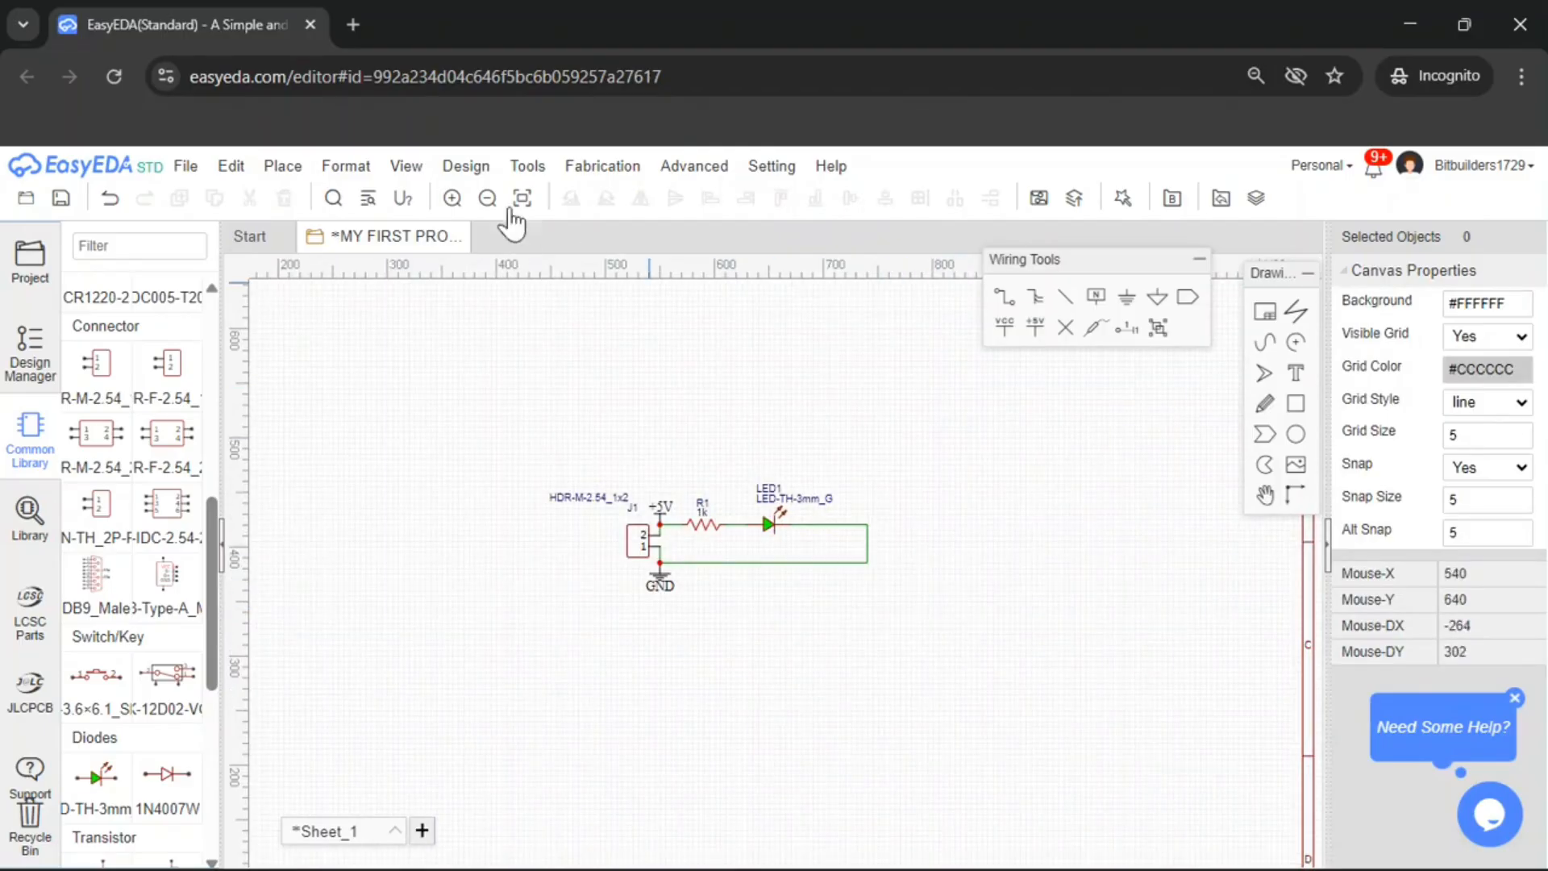
{"action": "left_click", "coordinate": [476, 169]}
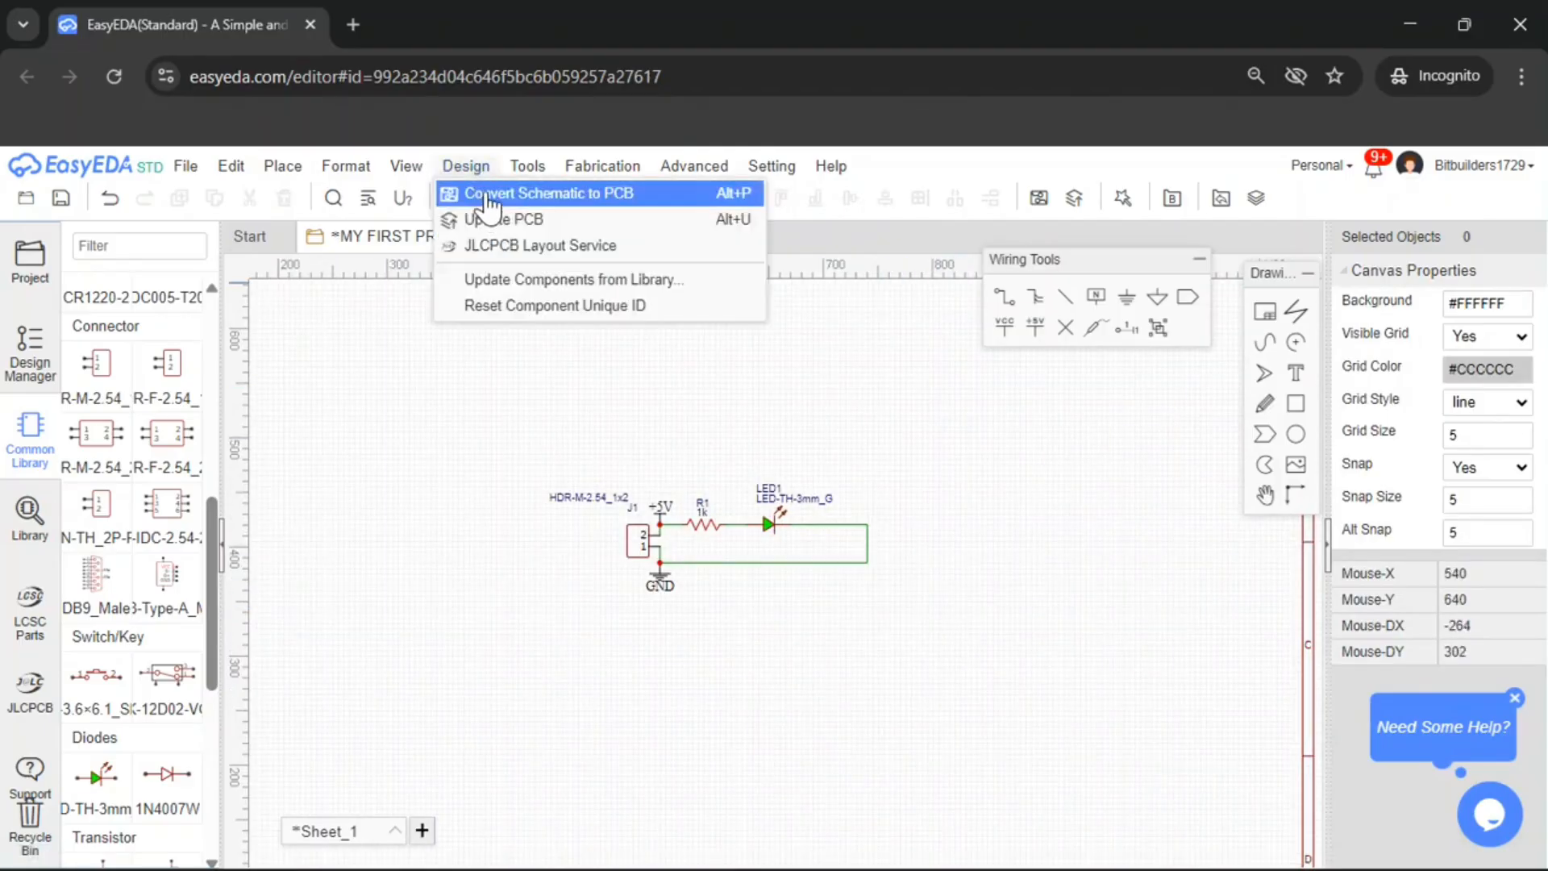
{"action": "left_click", "coordinate": [488, 198]}
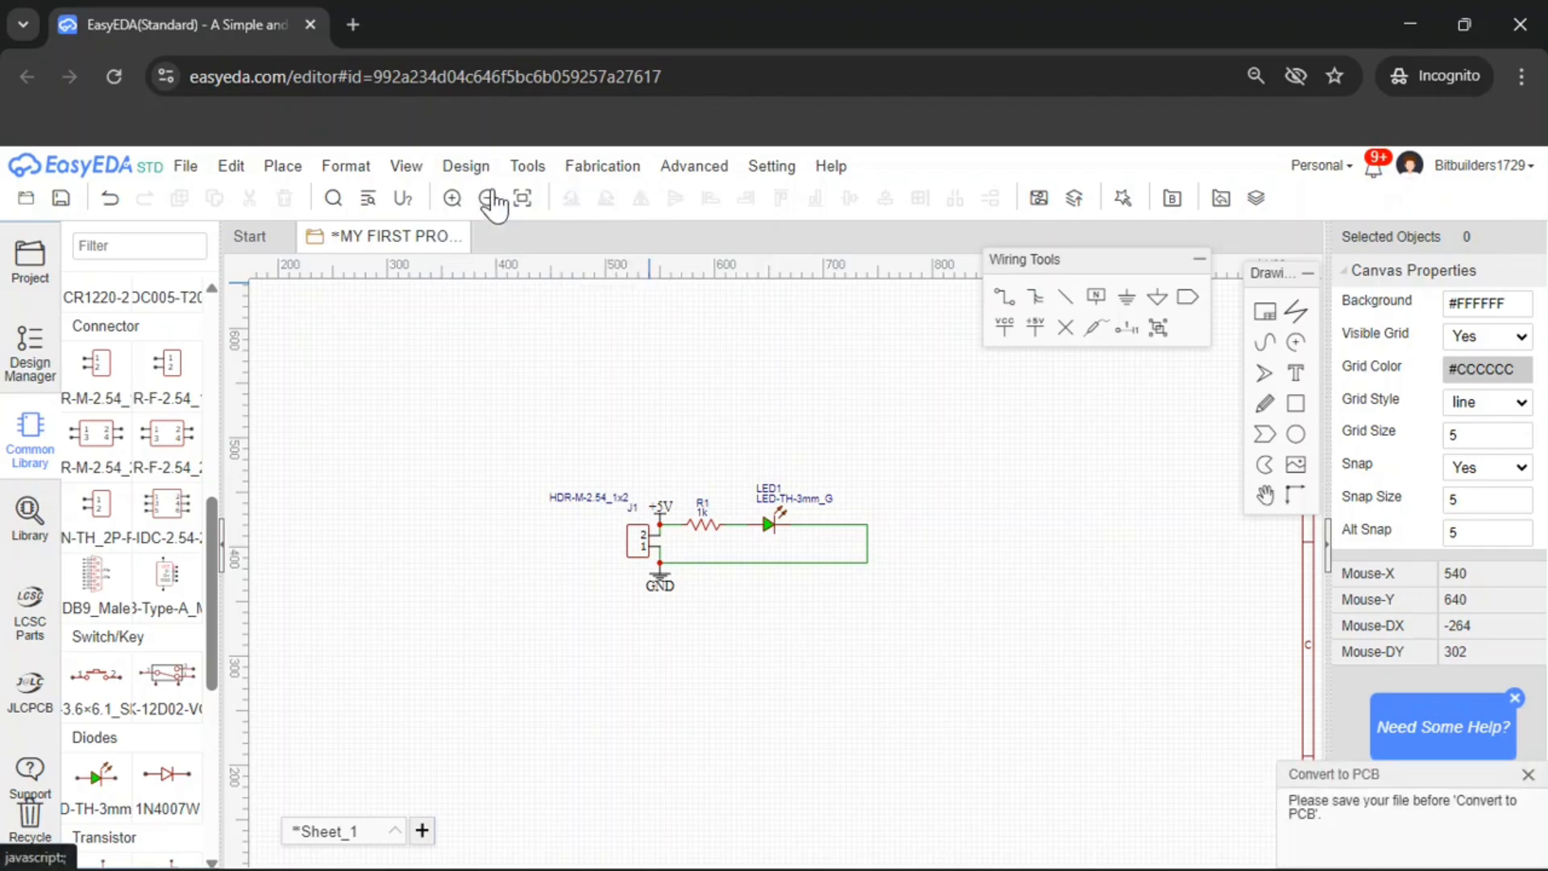
Save the schematic and run Convert Schematic to PCB
{"action": "scroll", "coordinate": [748, 508], "scroll_direction": "up", "scroll_amount": 2}
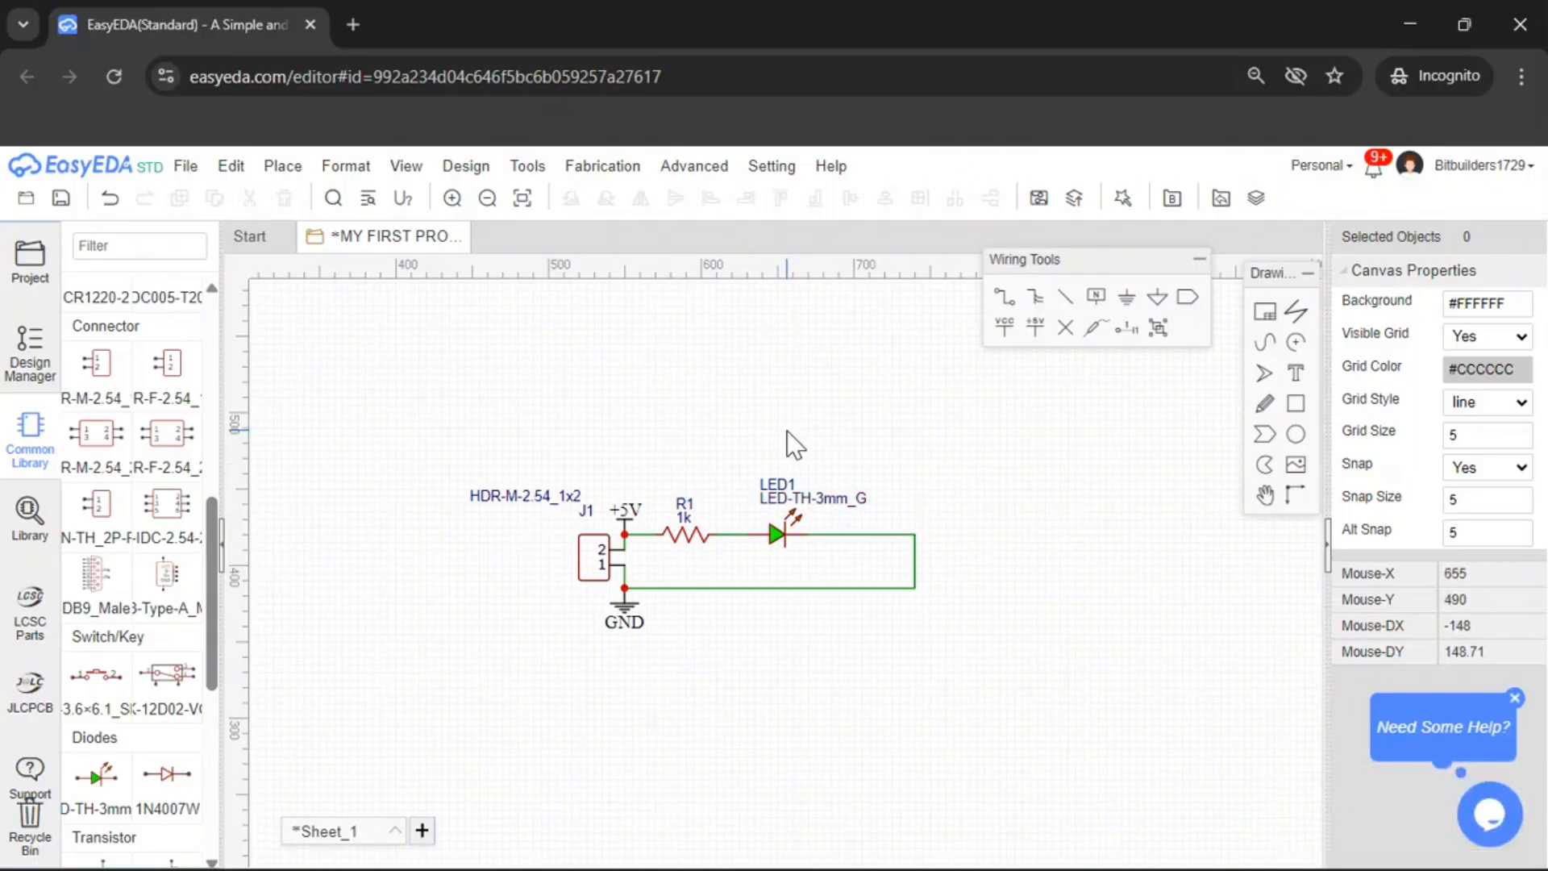
{"action": "key", "text": "ctrl+s"}
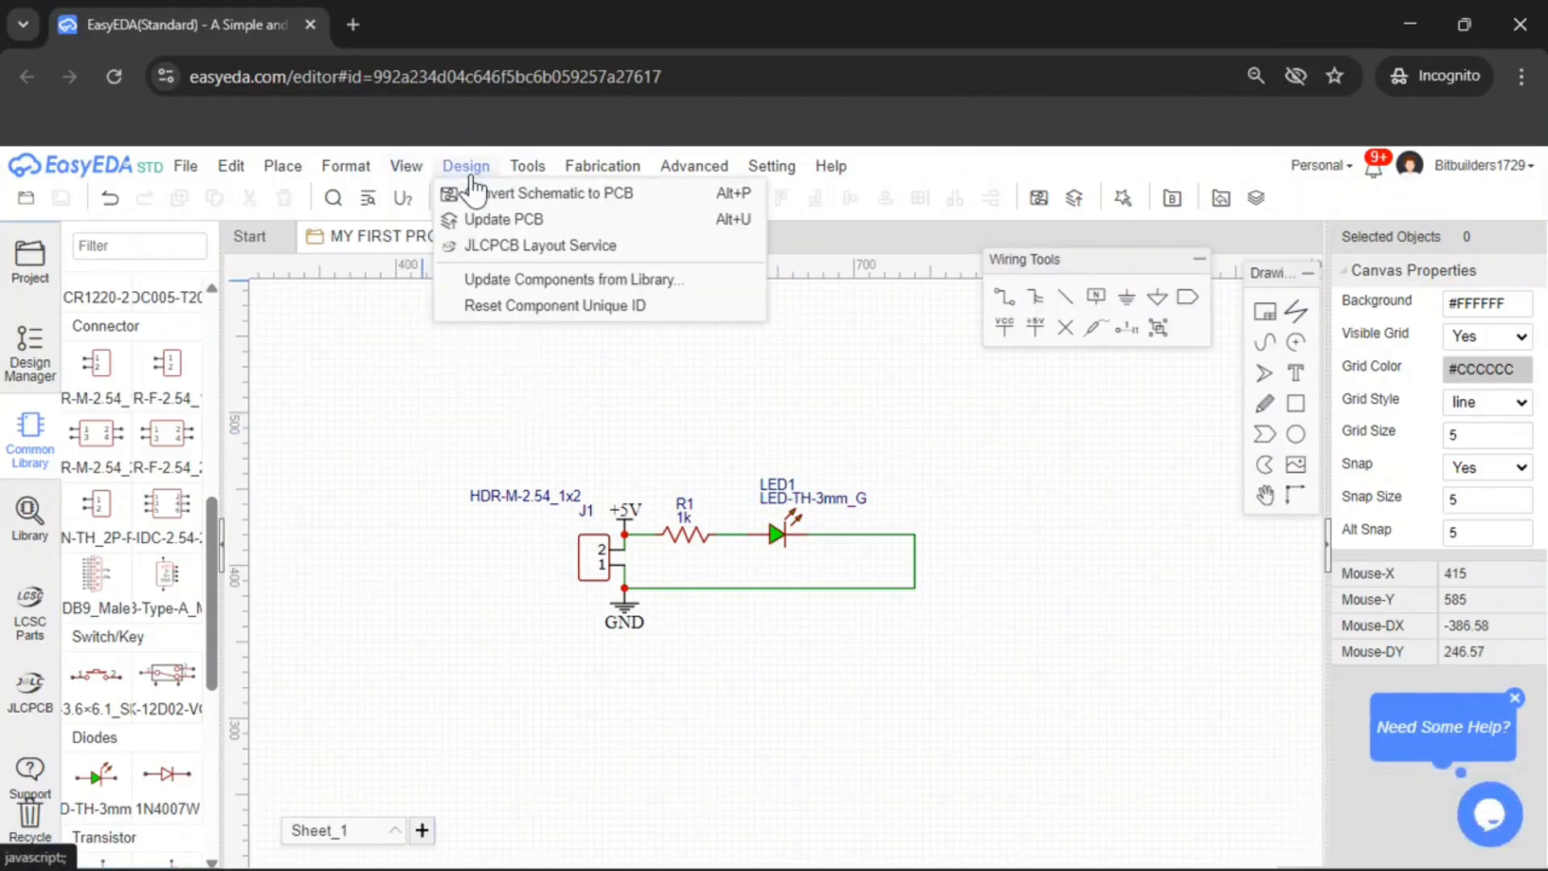
{"action": "left_click", "coordinate": [476, 196]}
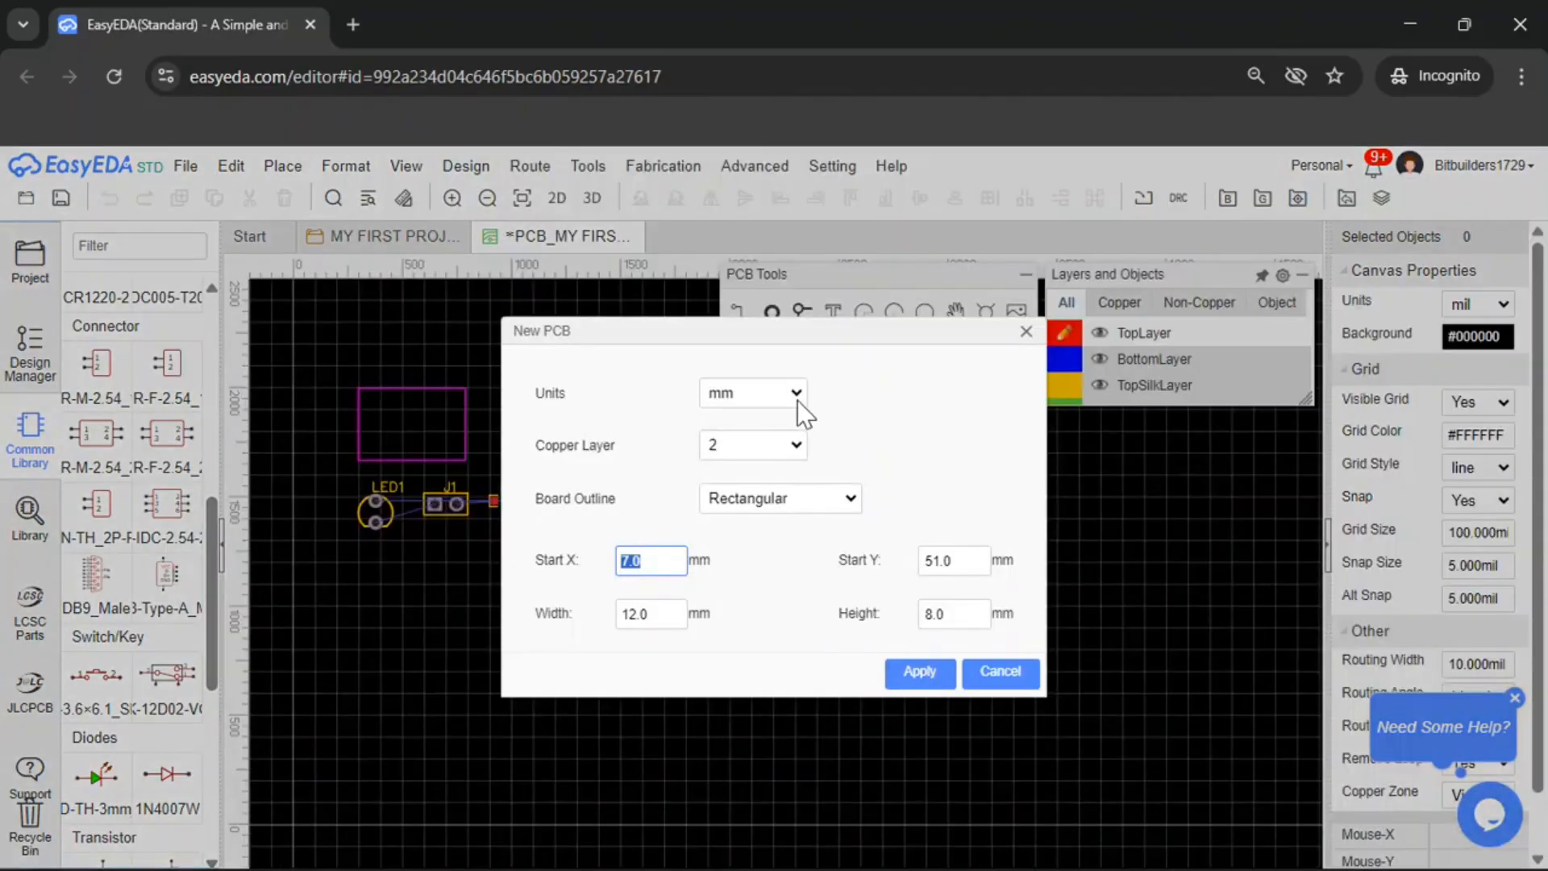
Review the board outline options in the New PCB dialog, leaving Rectangular selected
{"action": "left_click", "coordinate": [797, 504]}
{"action": "left_click", "coordinate": [800, 558]}
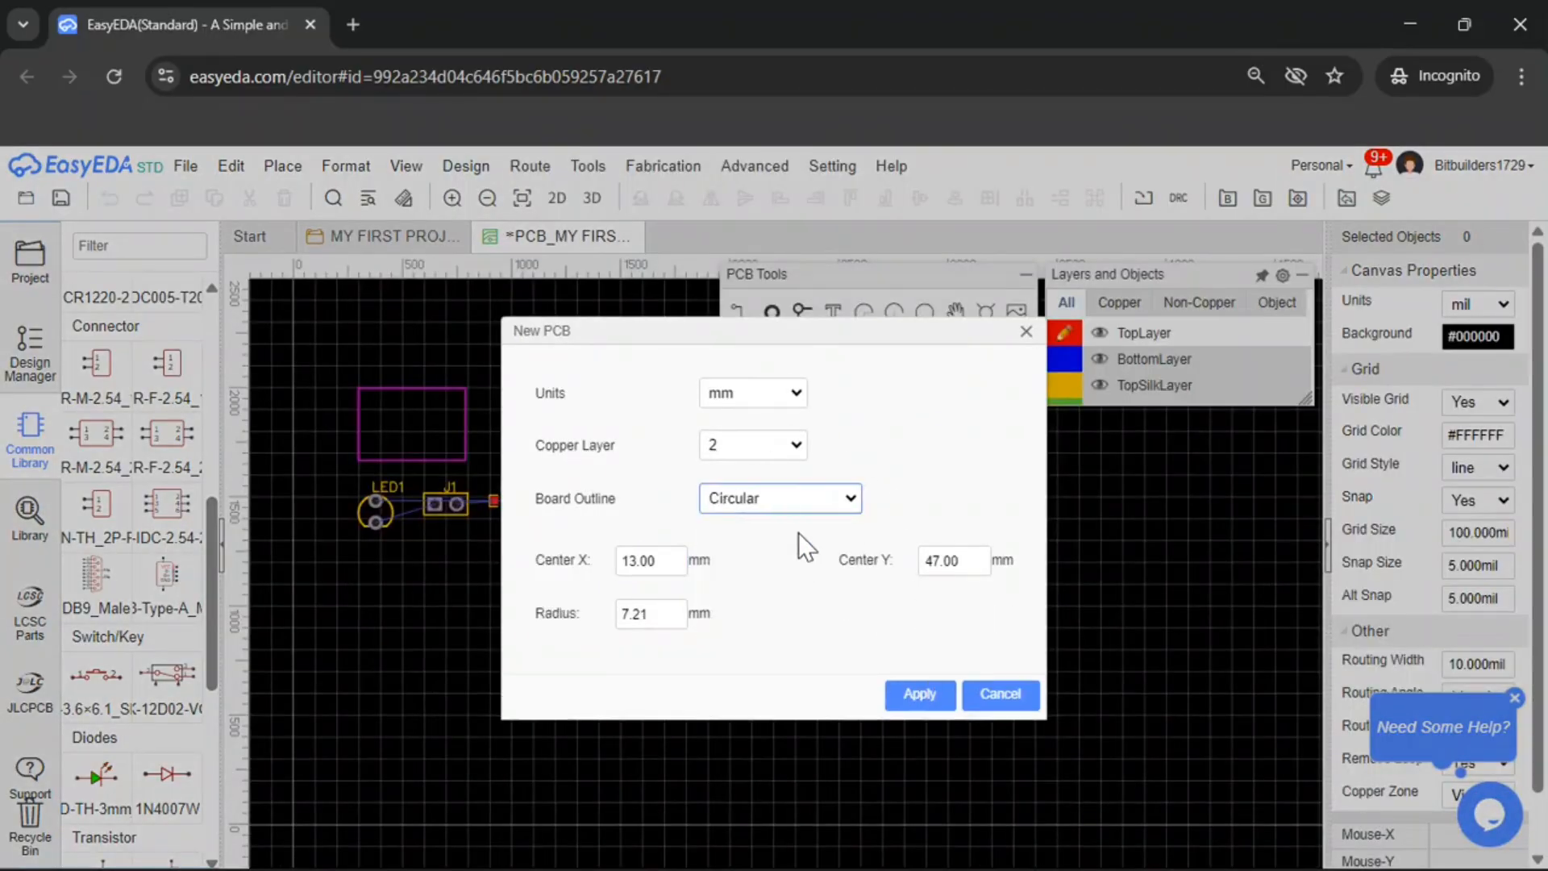
{"action": "left_click", "coordinate": [802, 502]}
{"action": "left_click", "coordinate": [810, 590]}
{"action": "left_click", "coordinate": [804, 501]}
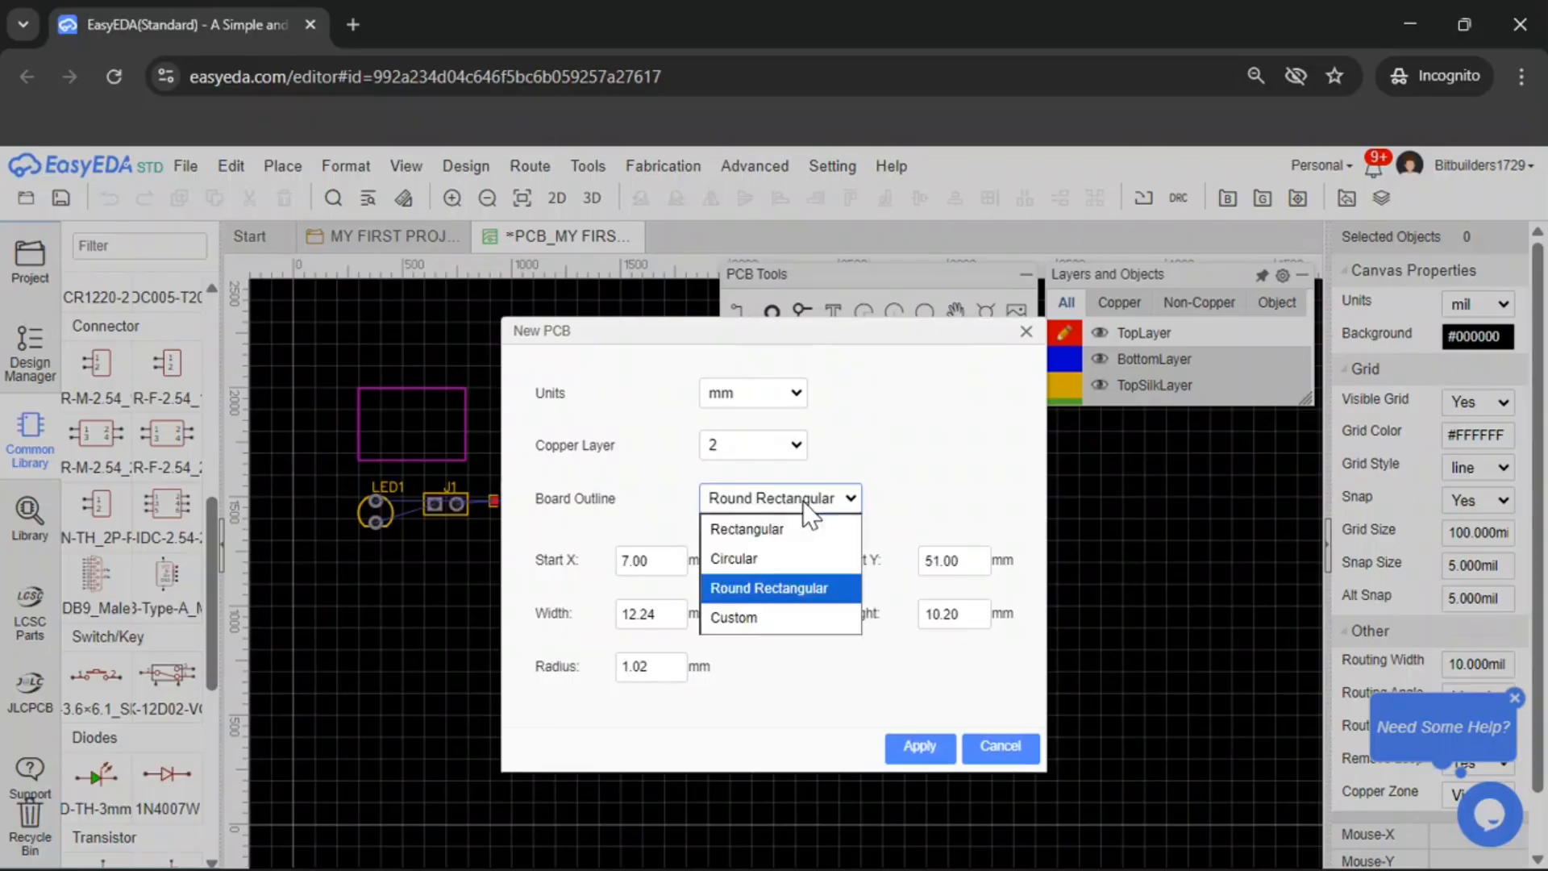
{"action": "left_click", "coordinate": [797, 617]}
{"action": "left_click", "coordinate": [771, 502]}
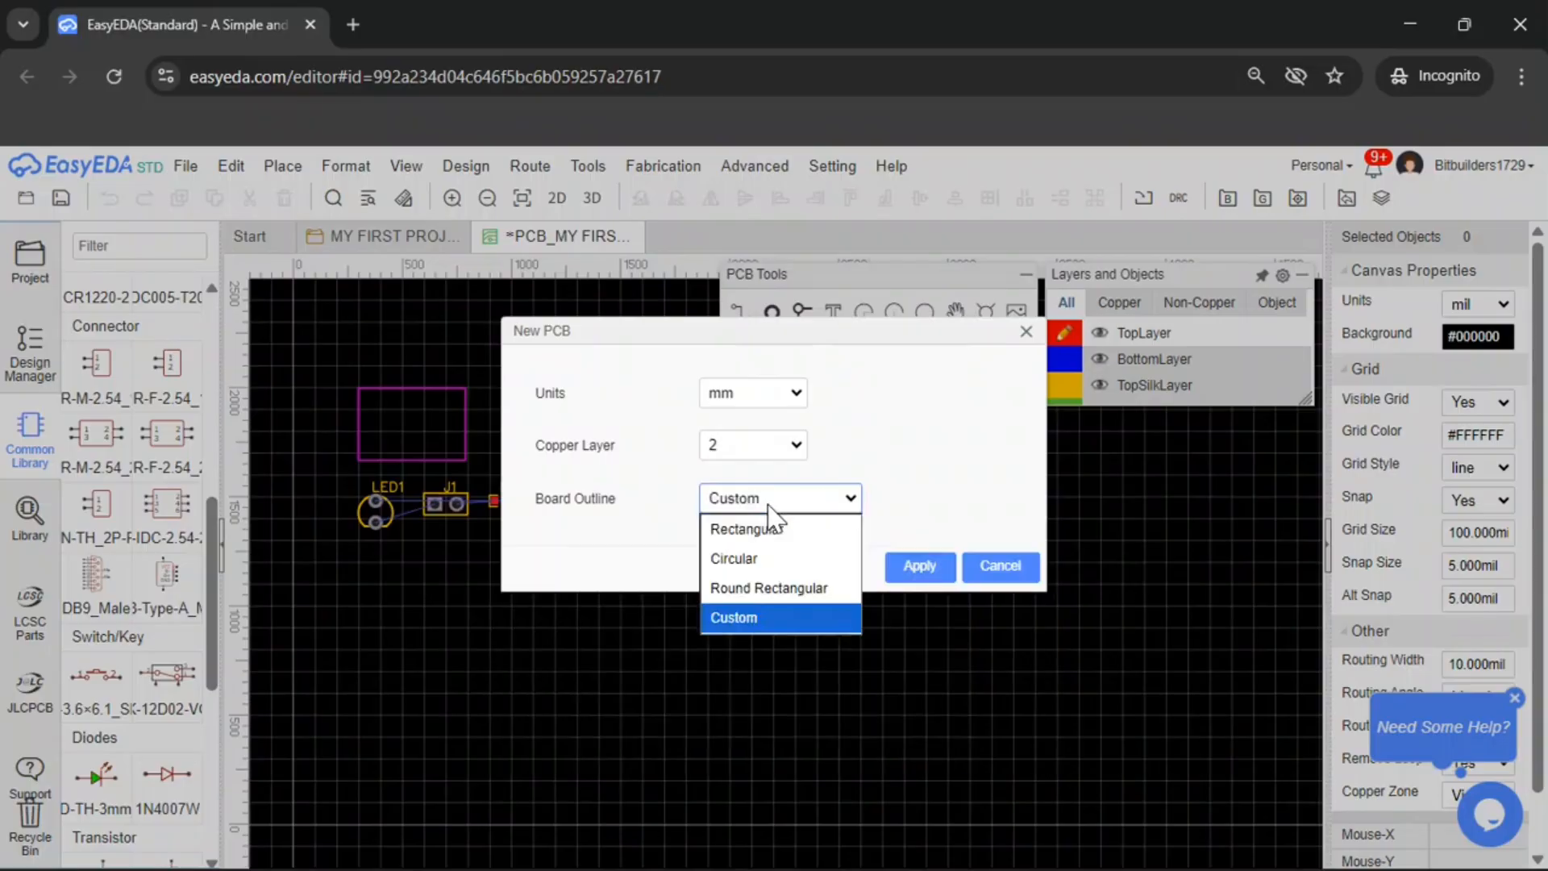
{"action": "left_click", "coordinate": [764, 530]}
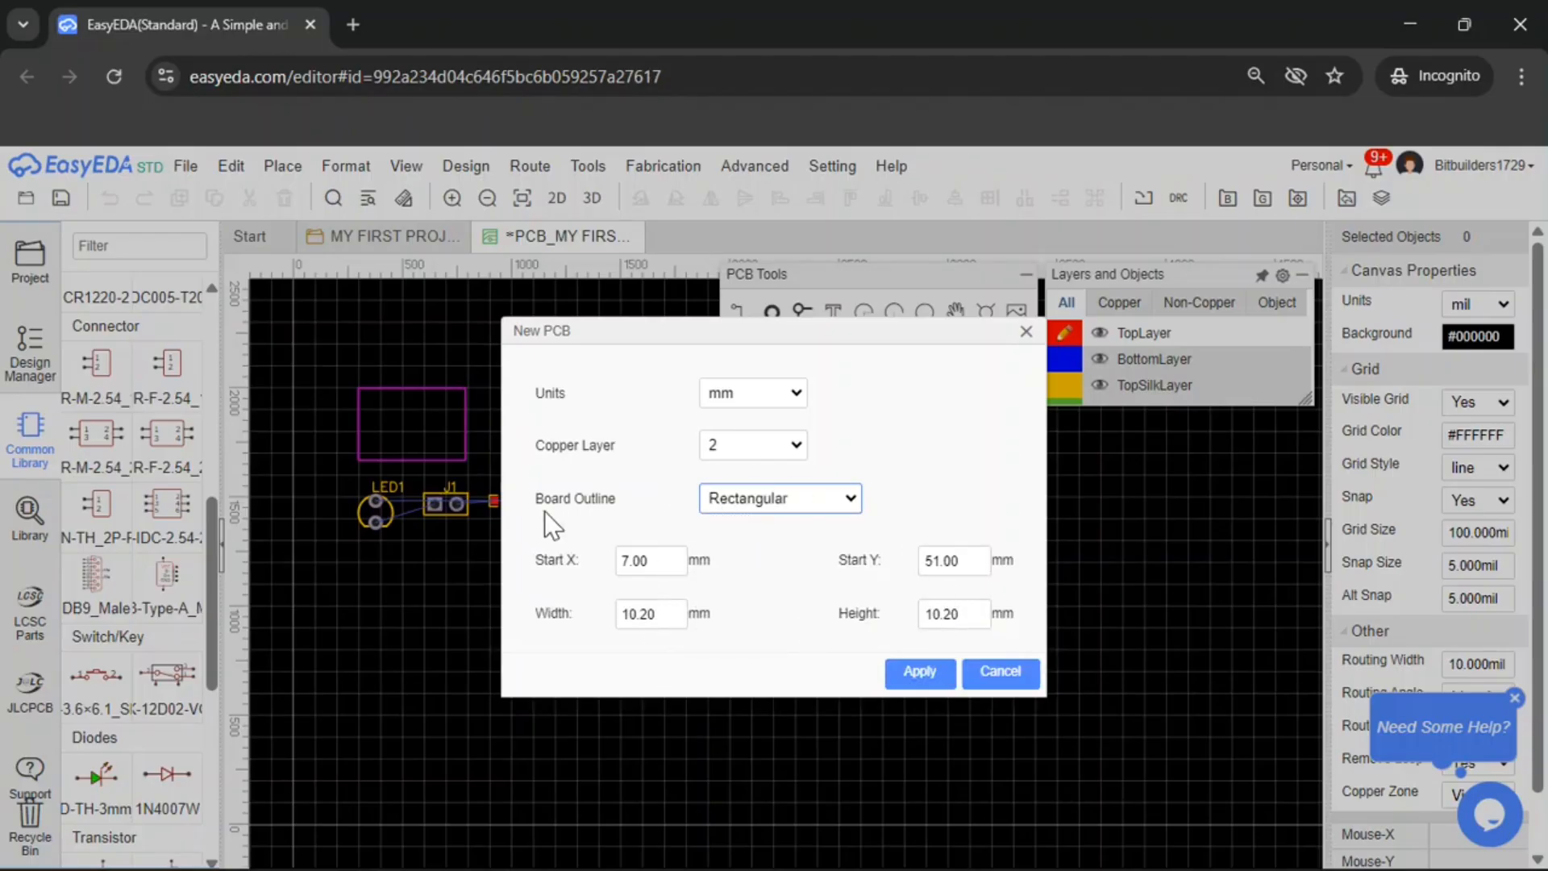
Create the new PCB with mm units, 2 copper layers and a rectangular board outline
{"action": "left_click", "coordinate": [777, 445]}
{"action": "left_click", "coordinate": [929, 447]}
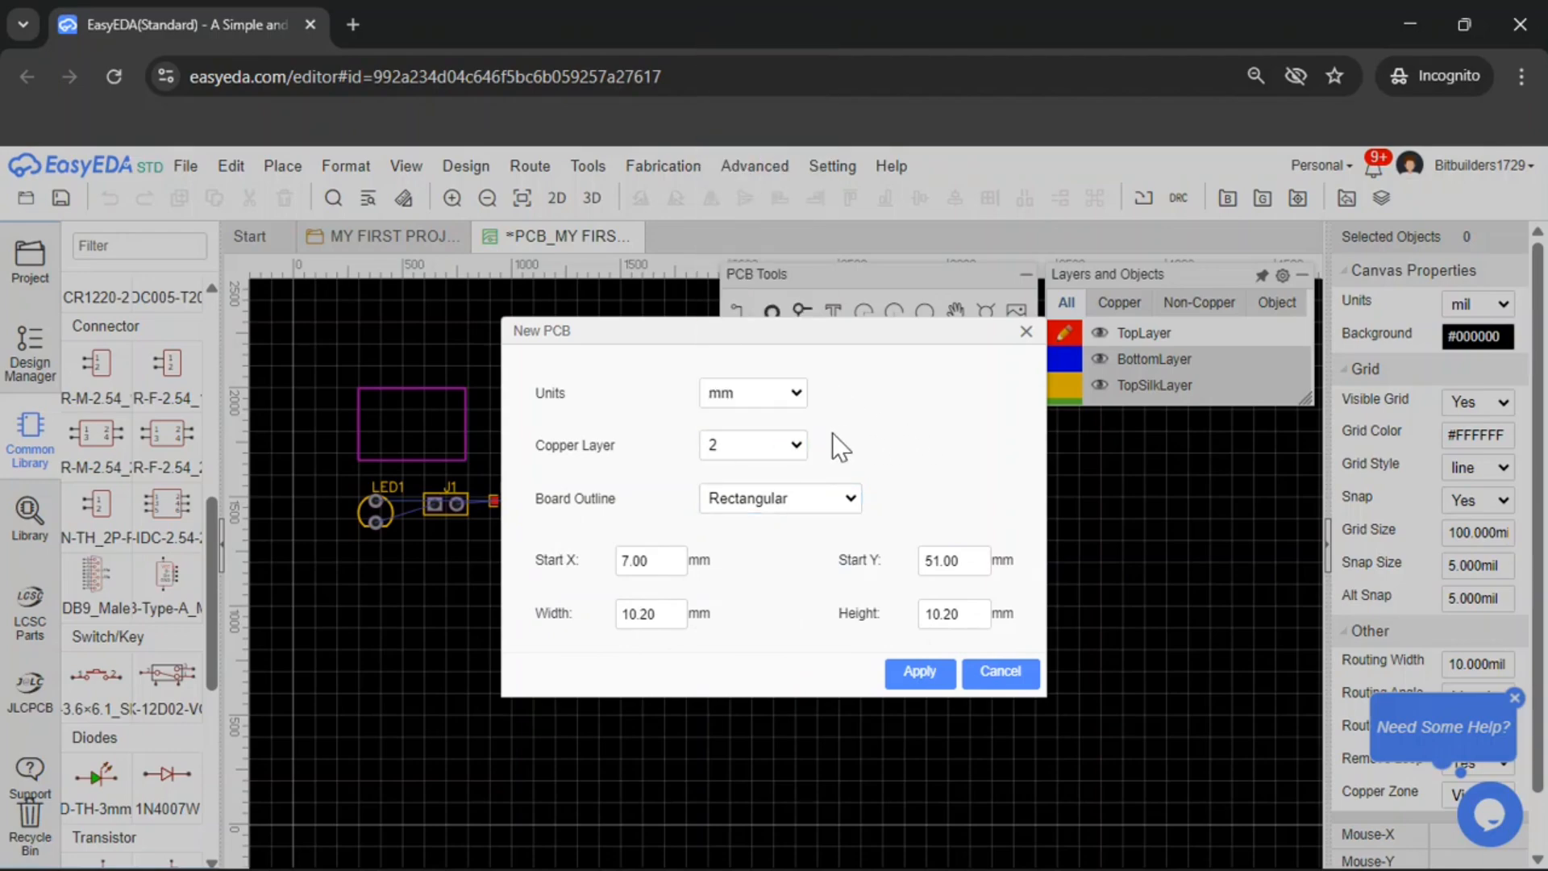
{"action": "left_click_drag", "start_coordinate": [703, 332], "coordinate": [748, 390]}
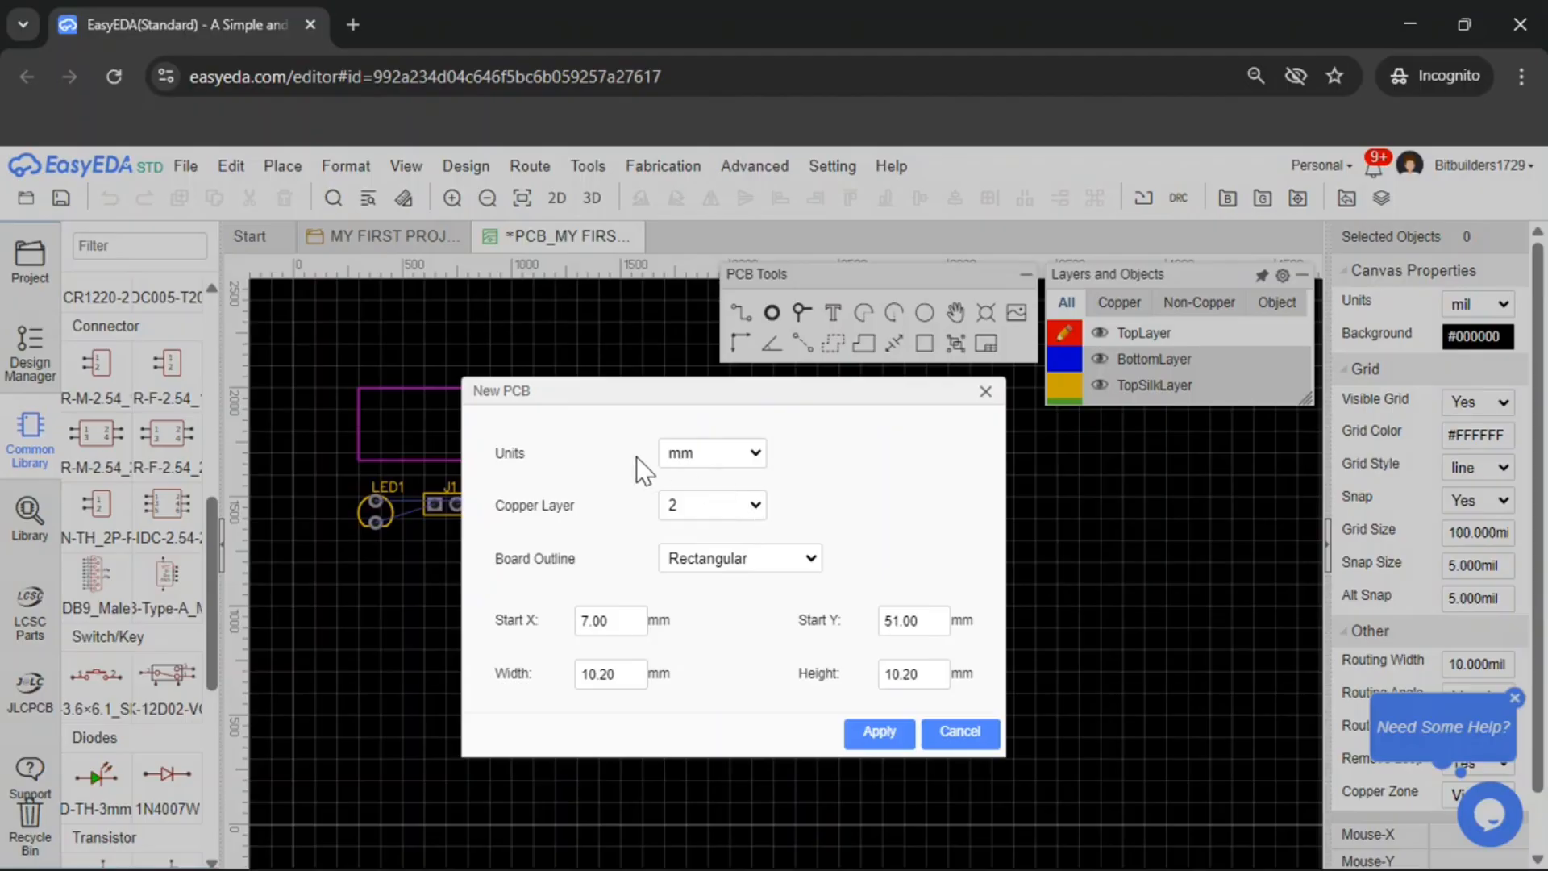
{"action": "left_click", "coordinate": [734, 455]}
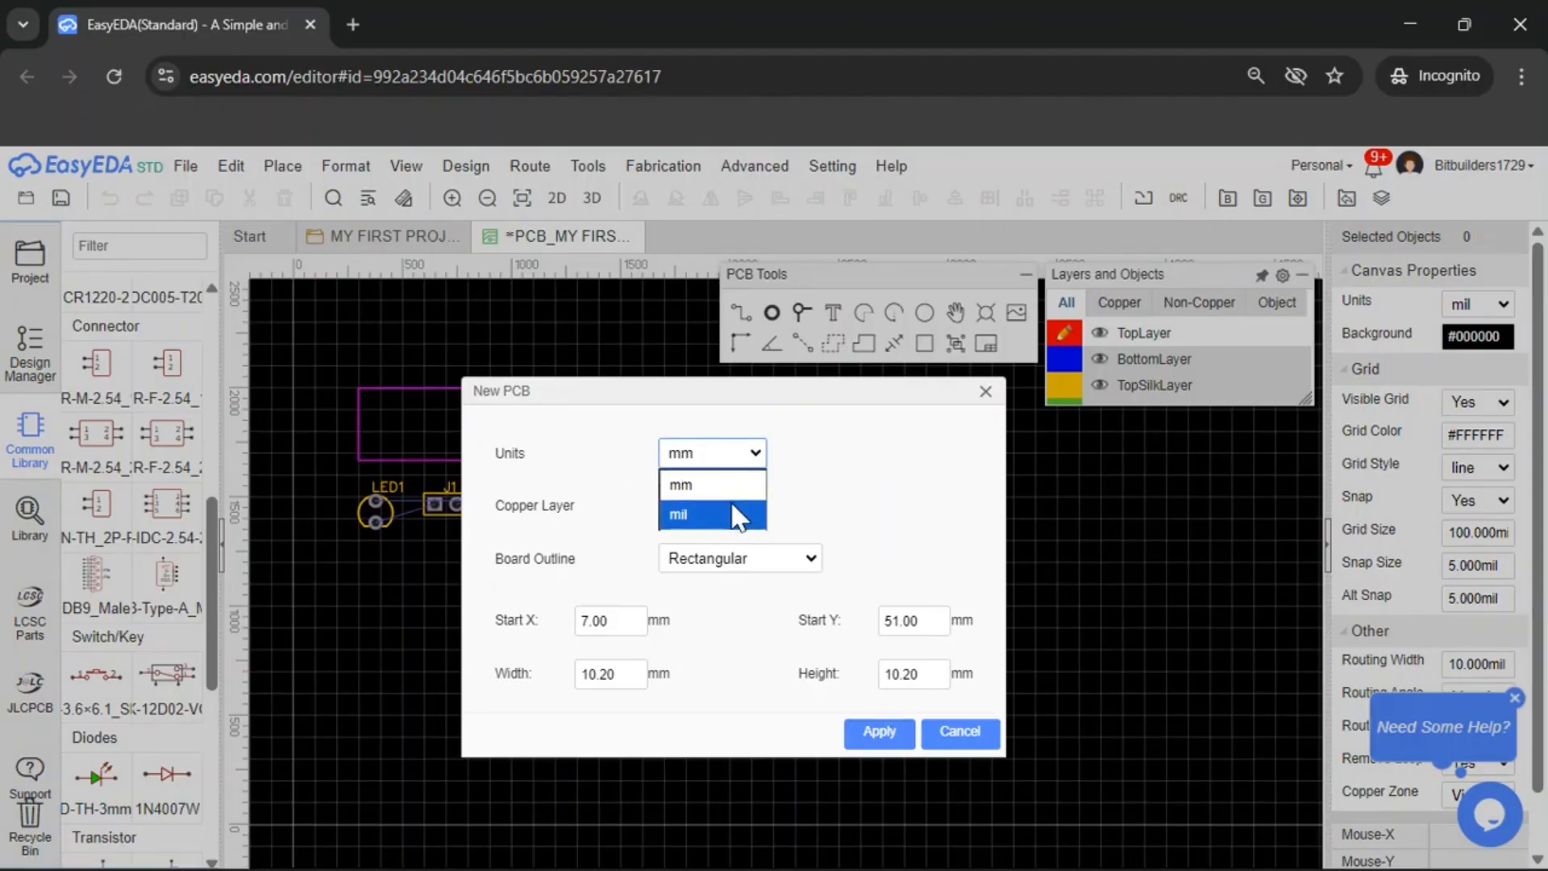
{"action": "left_click", "coordinate": [849, 452]}
{"action": "left_click", "coordinate": [896, 734]}
Widen the board outline and move J1 into the upper part of the board
{"action": "scroll", "coordinate": [733, 657], "scroll_direction": "up", "scroll_amount": 5}
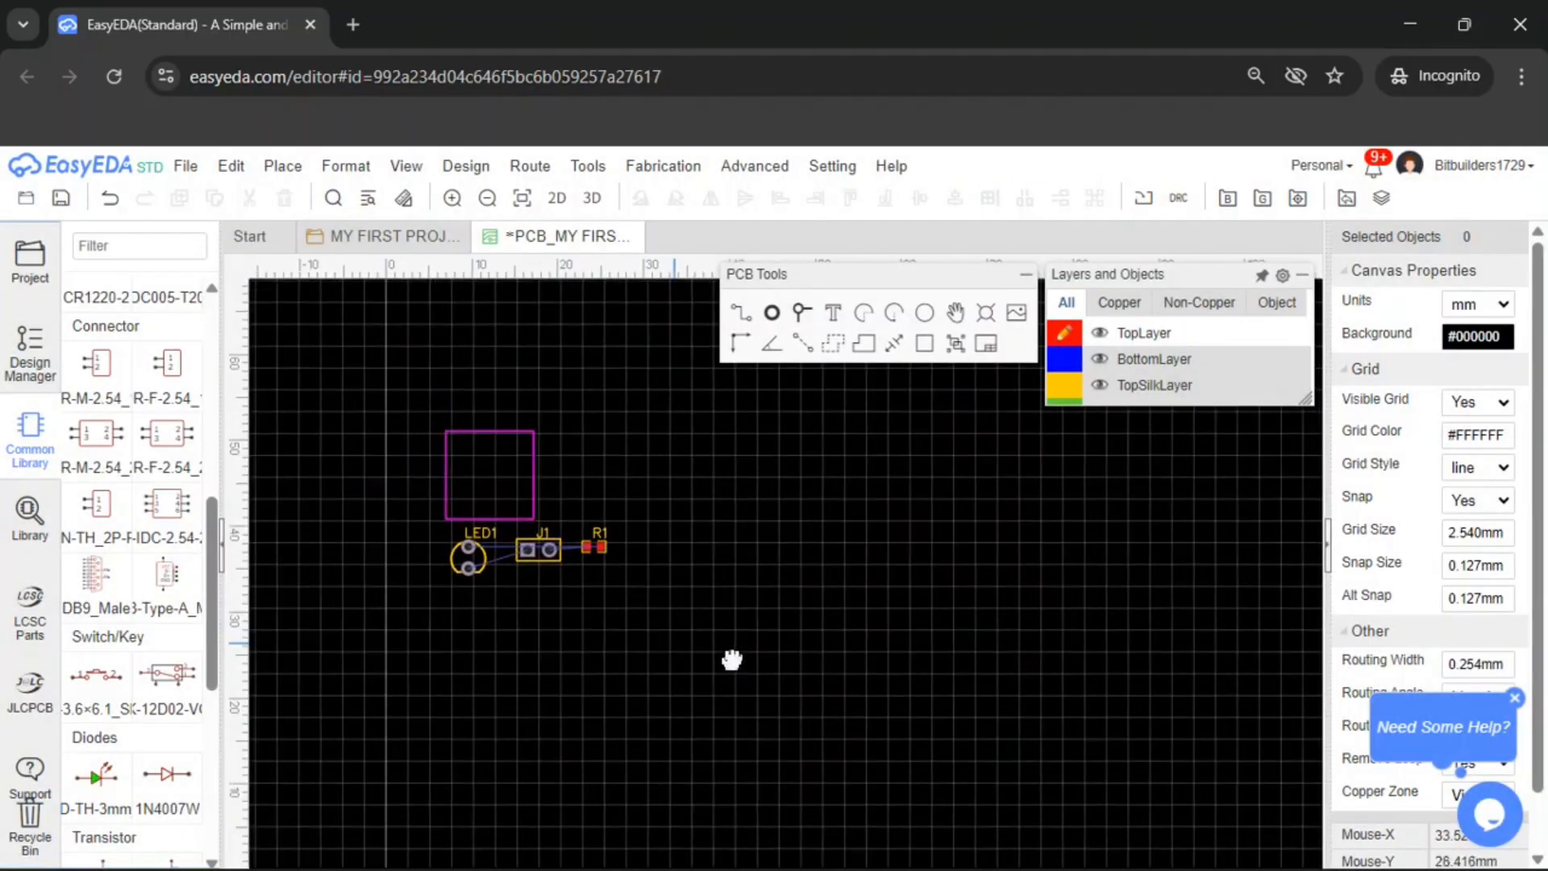
{"action": "right_click_drag", "start_coordinate": [787, 467], "coordinate": [763, 594]}
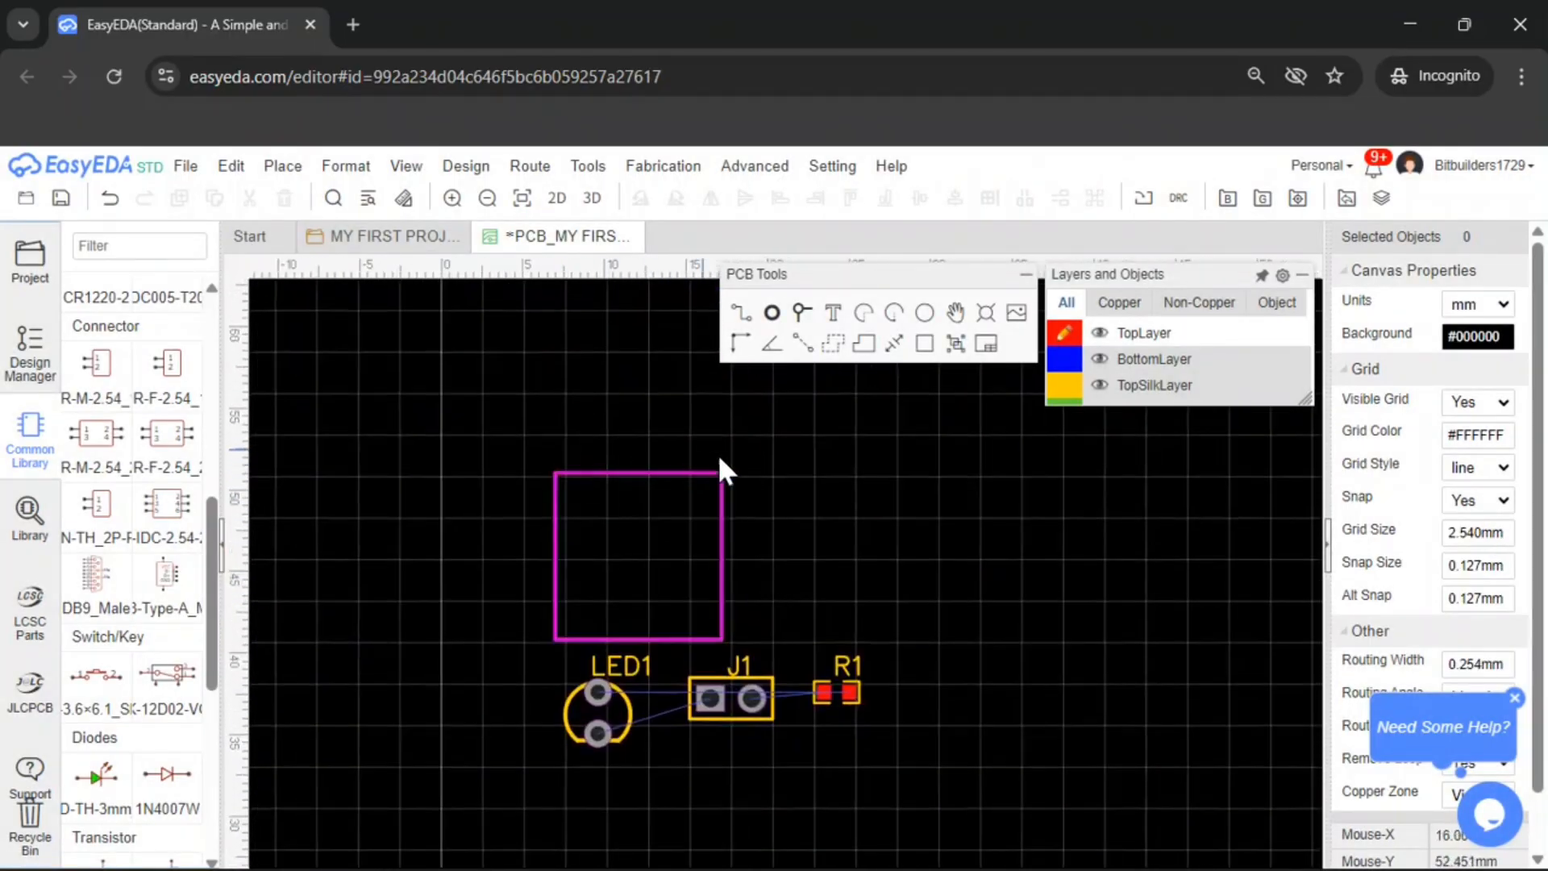
{"action": "left_click", "coordinate": [722, 543]}
{"action": "left_click_drag", "start_coordinate": [722, 543], "coordinate": [845, 534]}
{"action": "left_click_drag", "start_coordinate": [750, 705], "coordinate": [729, 513]}
{"action": "left_click", "coordinate": [705, 481]}
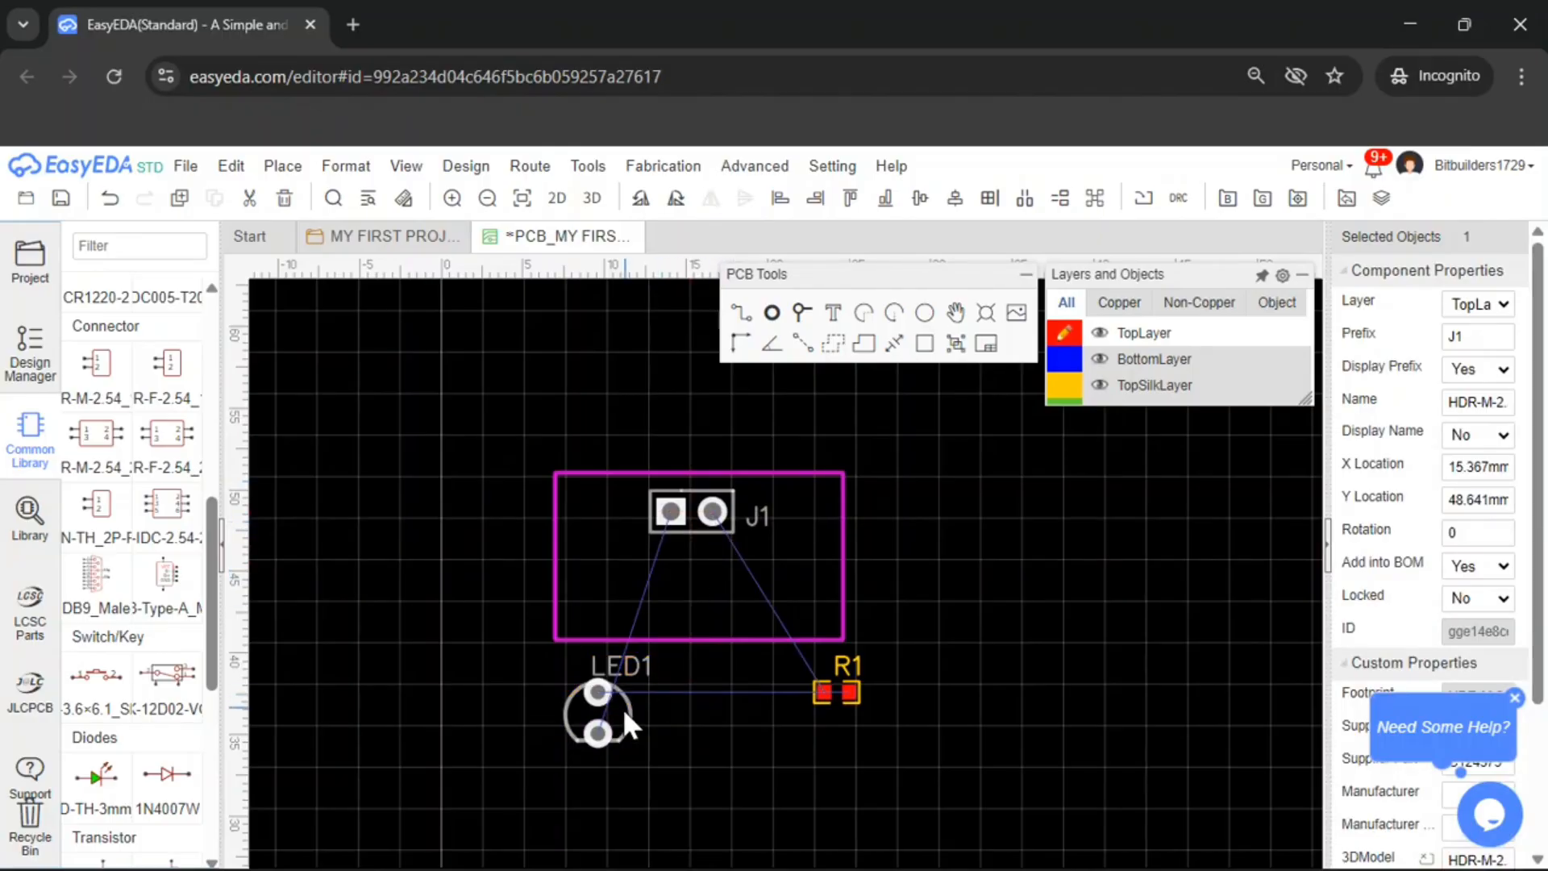
Move LED1 into the left side of the board and rotate it 180°
{"action": "left_click_drag", "start_coordinate": [625, 715], "coordinate": [638, 568]}
{"action": "key", "text": "space"}
{"action": "key", "text": "space"}
{"action": "left_click", "coordinate": [595, 623]}
{"action": "left_click_drag", "start_coordinate": [595, 622], "coordinate": [688, 577]}
{"action": "left_click", "coordinate": [637, 574]}
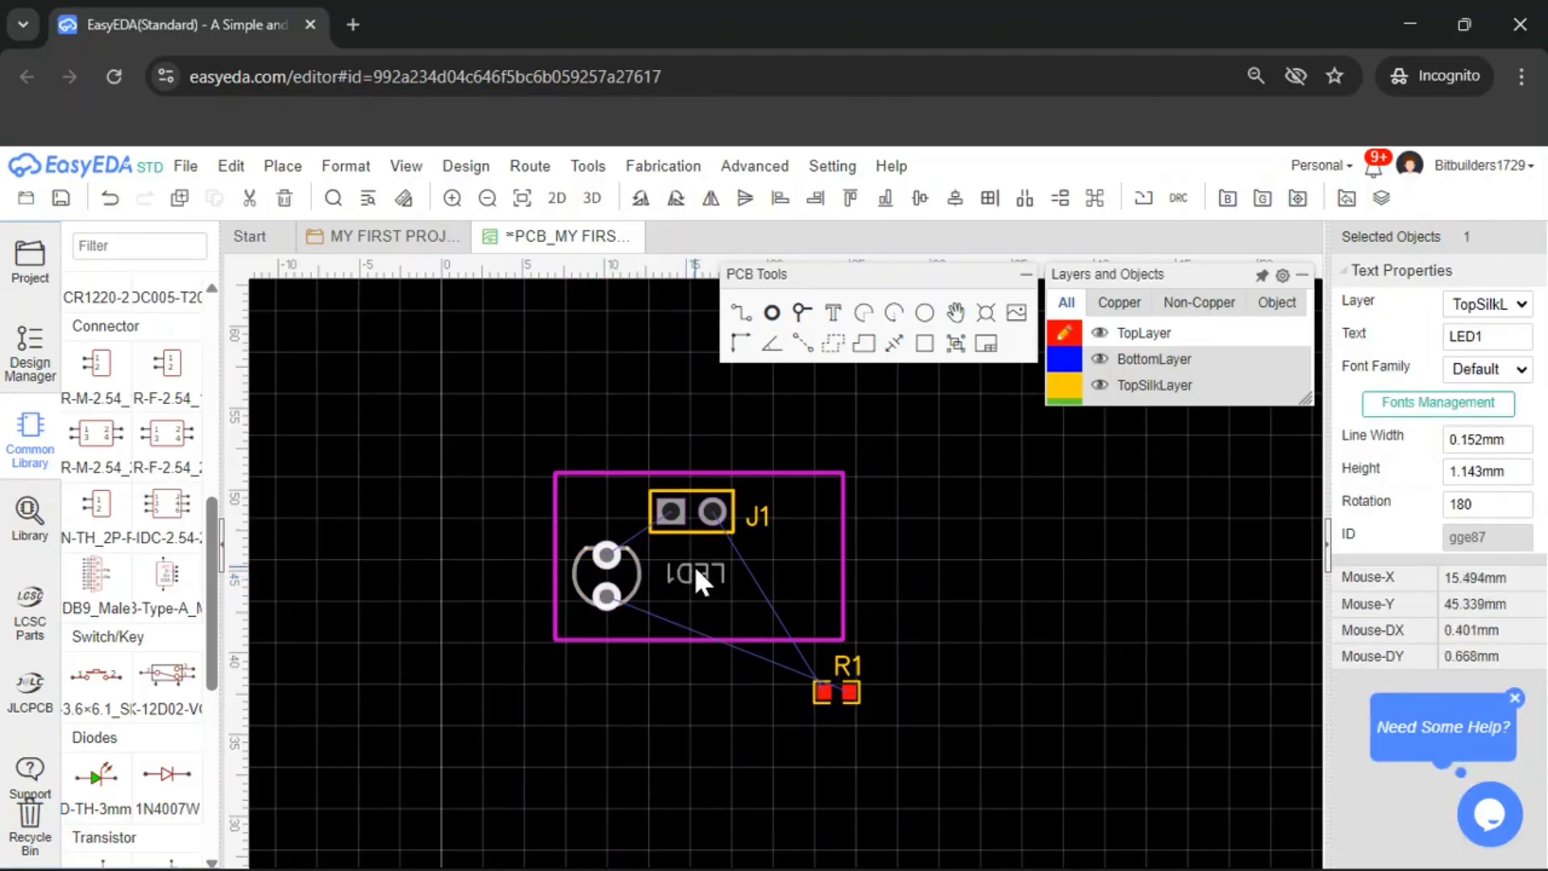
Move the LED1 label to the upper left of the LED
{"action": "left_click_drag", "start_coordinate": [700, 582], "coordinate": [688, 574]}
{"action": "left_click_drag", "start_coordinate": [680, 571], "coordinate": [599, 507]}
{"action": "left_click", "coordinate": [639, 574]}
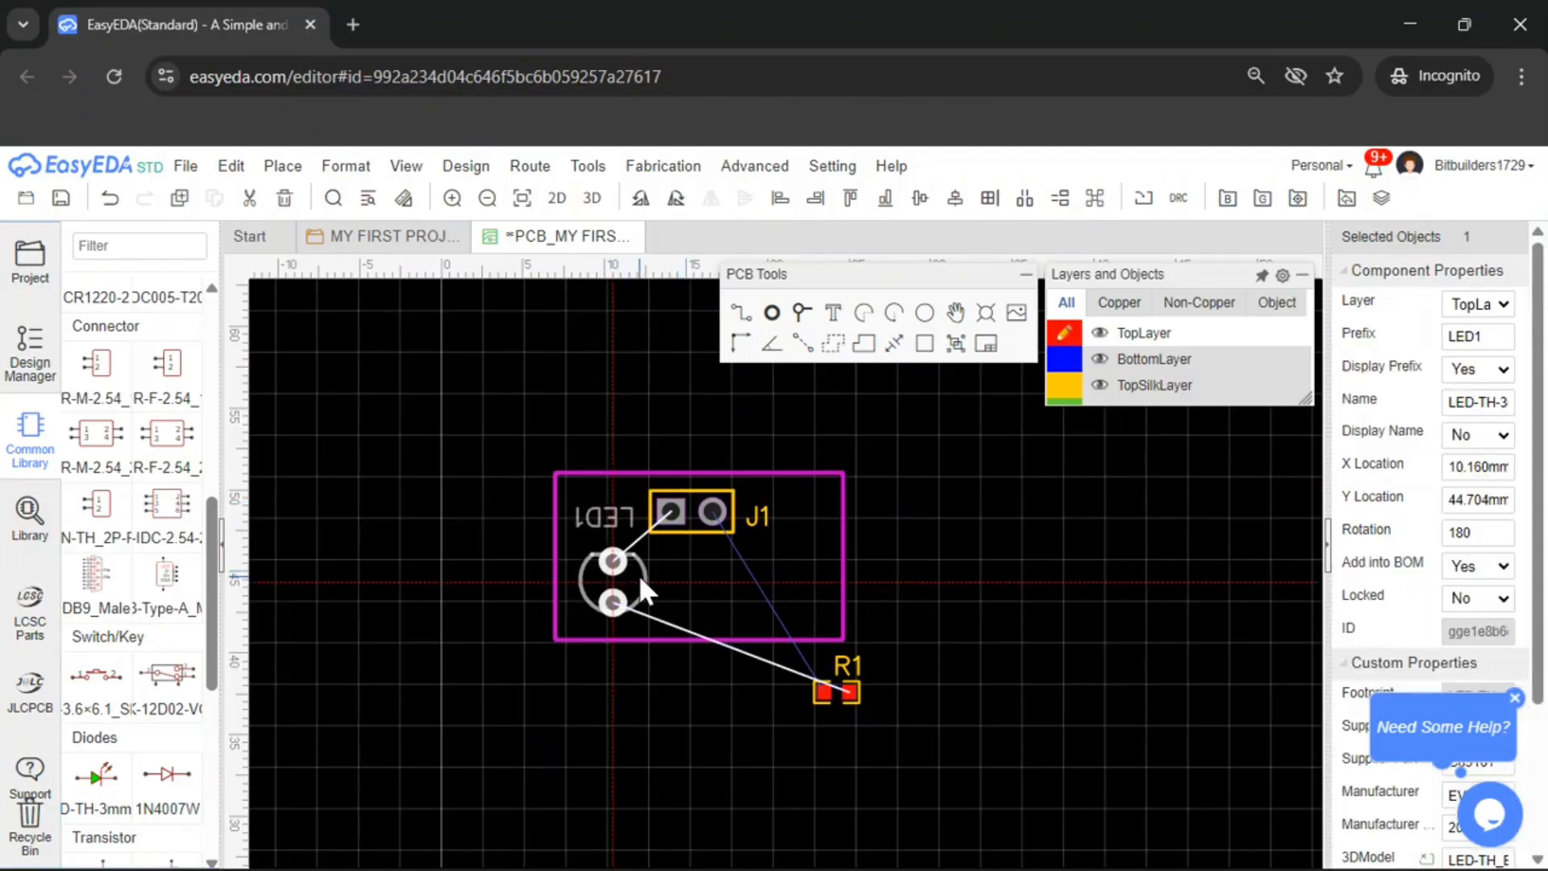
Move R1 into the board below J1 and rotate it 180°
{"action": "left_click_drag", "start_coordinate": [845, 698], "coordinate": [767, 603]}
{"action": "key", "text": "space"}
{"action": "key", "text": "space"}
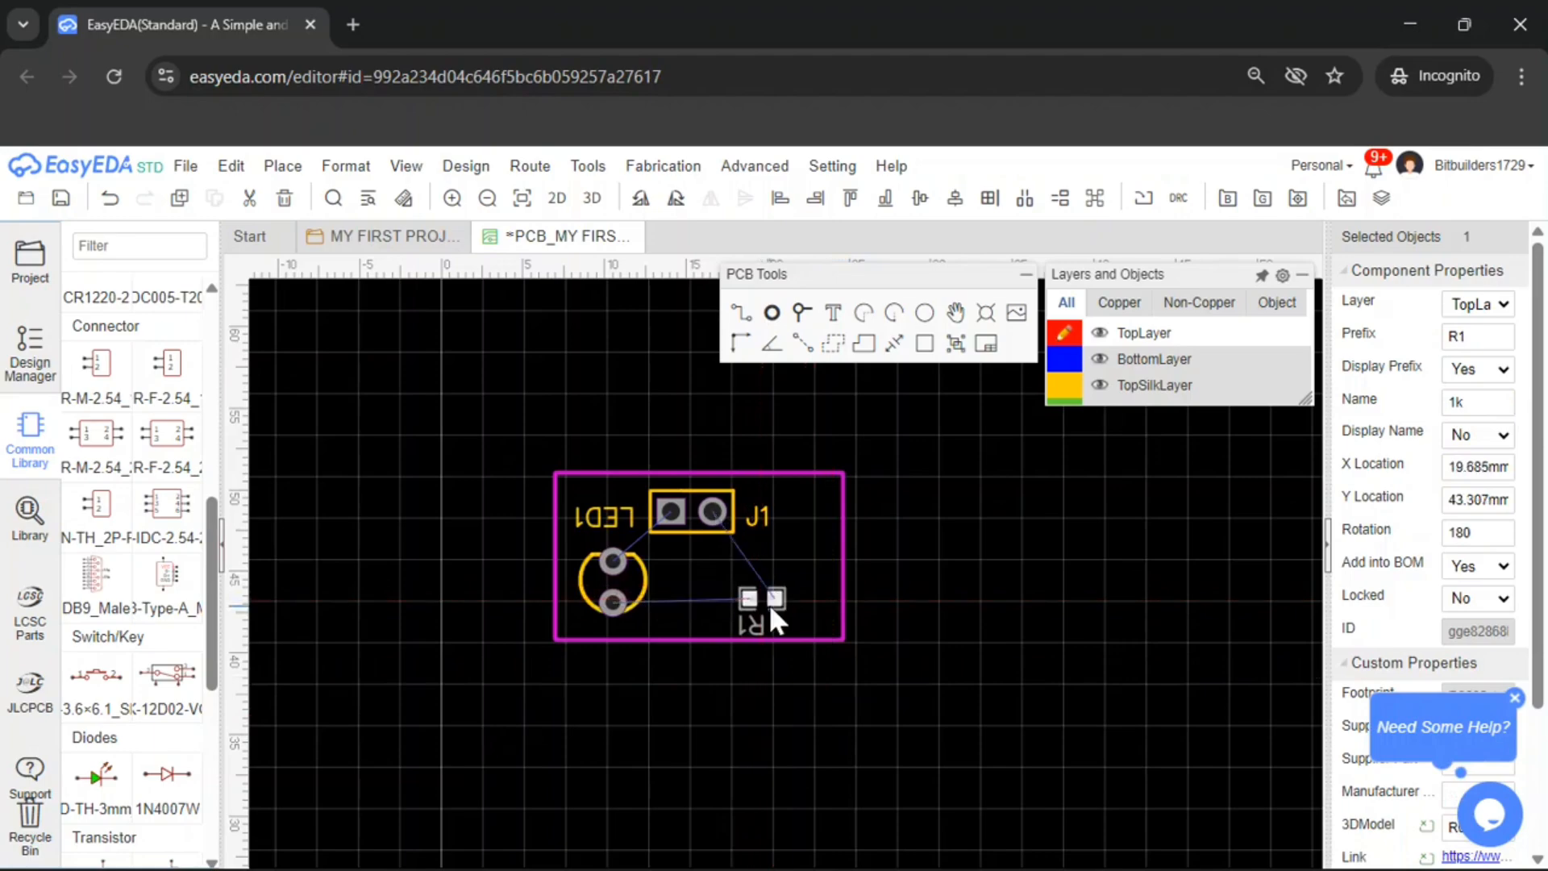
{"action": "left_click", "coordinate": [905, 571]}
{"action": "scroll", "coordinate": [718, 476], "scroll_direction": "up", "scroll_amount": 2}
{"action": "scroll", "coordinate": [1042, 586], "scroll_direction": "down", "scroll_amount": 5}
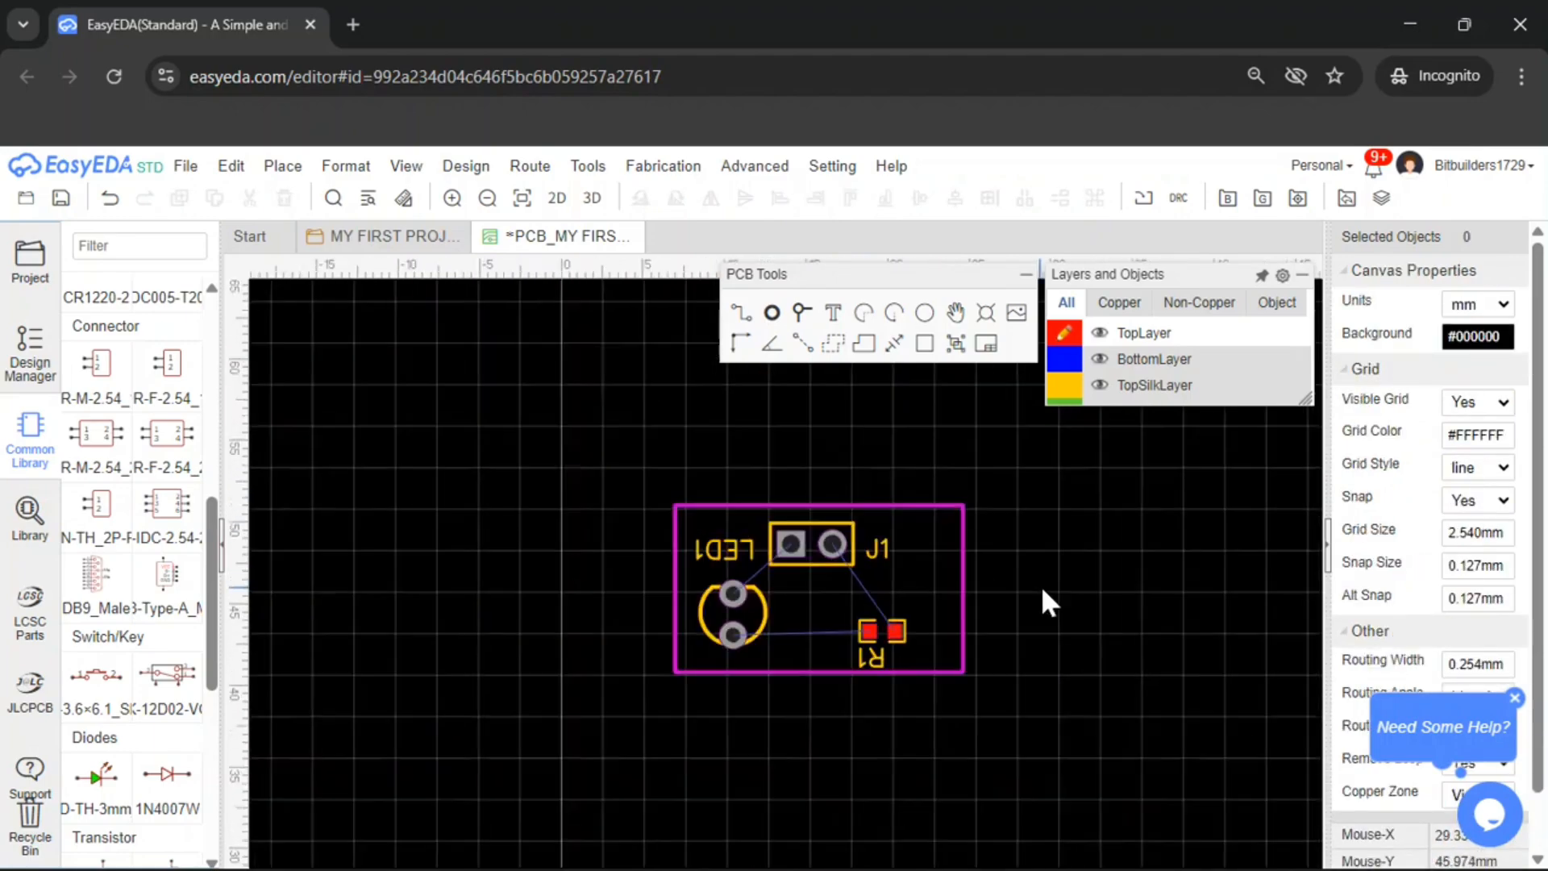
Shift R1 toward the board's right edge and place its label above it
{"action": "scroll", "coordinate": [1048, 582], "scroll_direction": "up", "scroll_amount": 1}
{"action": "scroll", "coordinate": [1063, 583], "scroll_direction": "up", "scroll_amount": 2}
{"action": "right_click_drag", "start_coordinate": [1030, 582], "coordinate": [926, 588]}
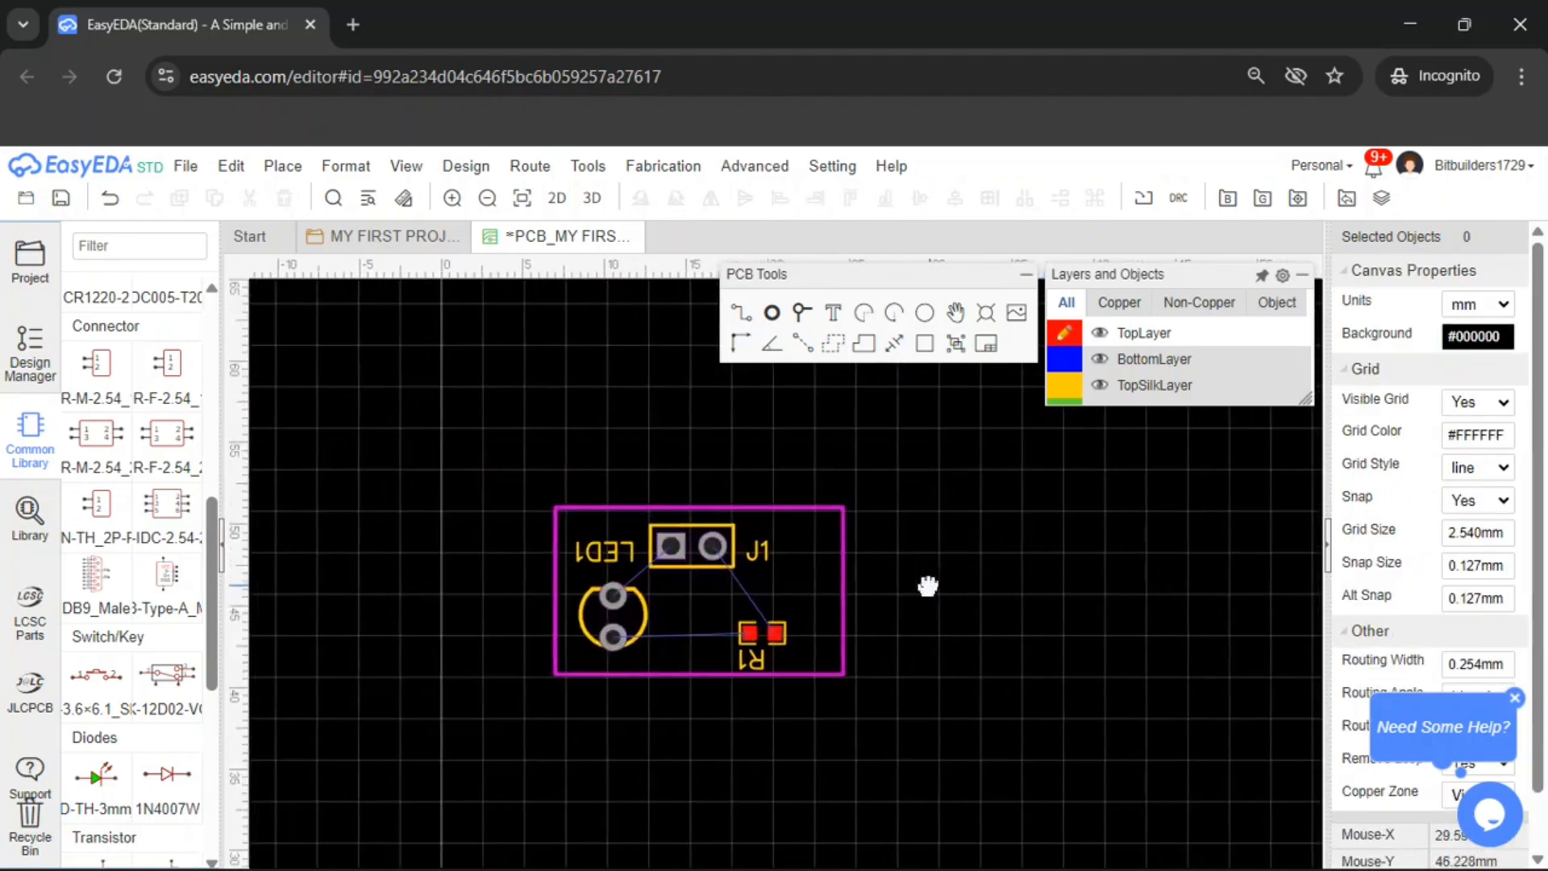
{"action": "scroll", "coordinate": [653, 591], "scroll_direction": "up", "scroll_amount": 5}
{"action": "left_click_drag", "start_coordinate": [1028, 713], "coordinate": [1116, 713]}
{"action": "left_click_drag", "start_coordinate": [1044, 778], "coordinate": [1073, 625]}
{"action": "right_click_drag", "start_coordinate": [1210, 553], "coordinate": [1140, 538]}
{"action": "scroll", "coordinate": [1140, 538], "scroll_direction": "down", "scroll_amount": 1}
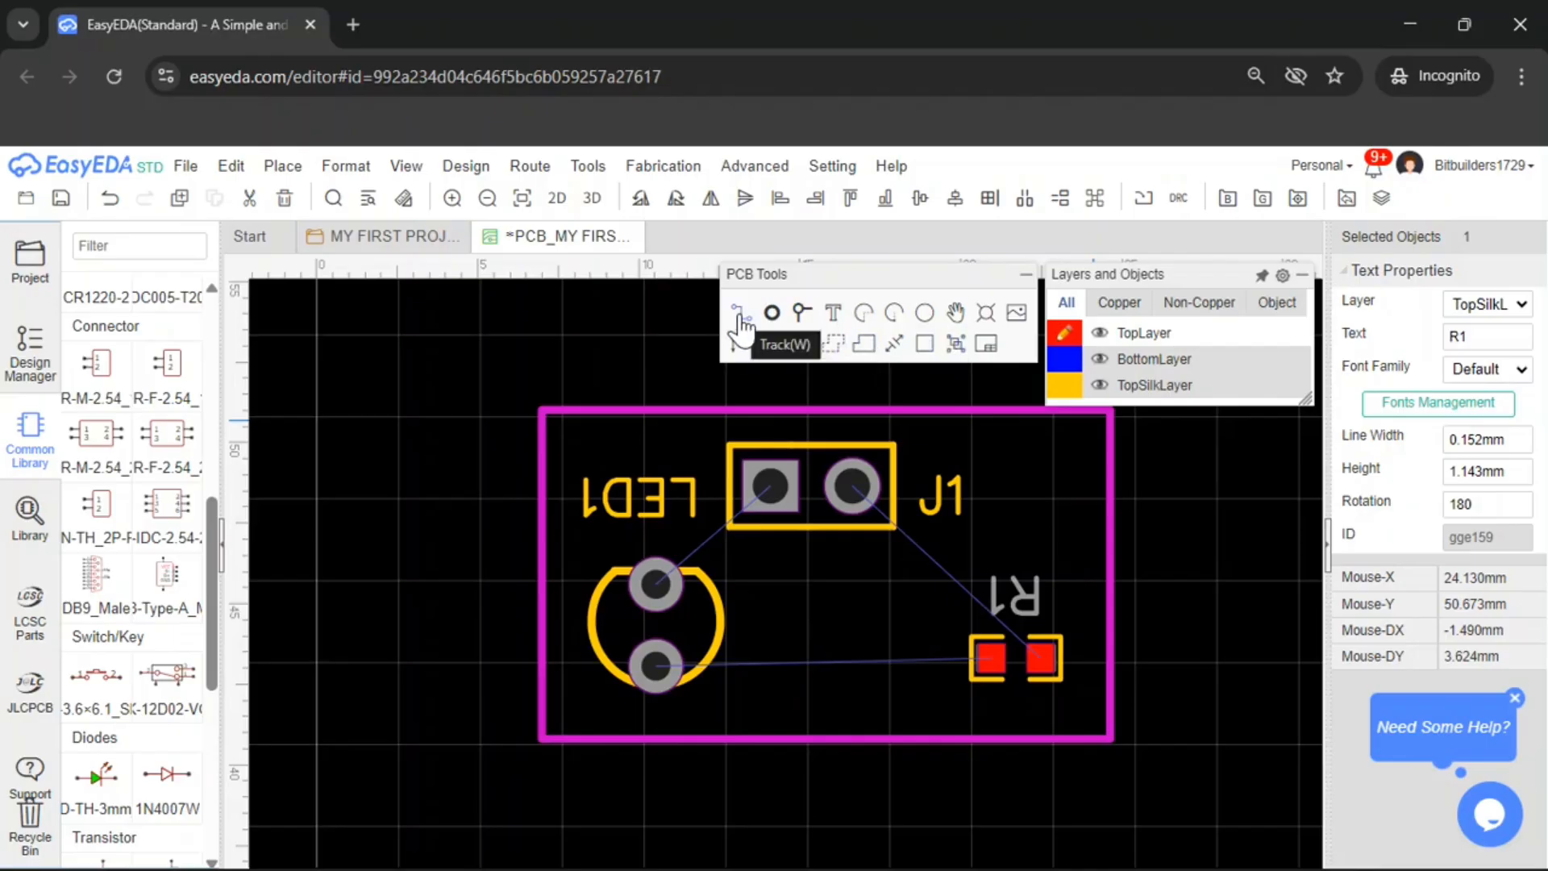
Nudge LED1 to the right and move its label to the right of the LED
{"action": "left_click_drag", "start_coordinate": [731, 623], "coordinate": [773, 635]}
{"action": "left_click", "coordinate": [671, 506]}
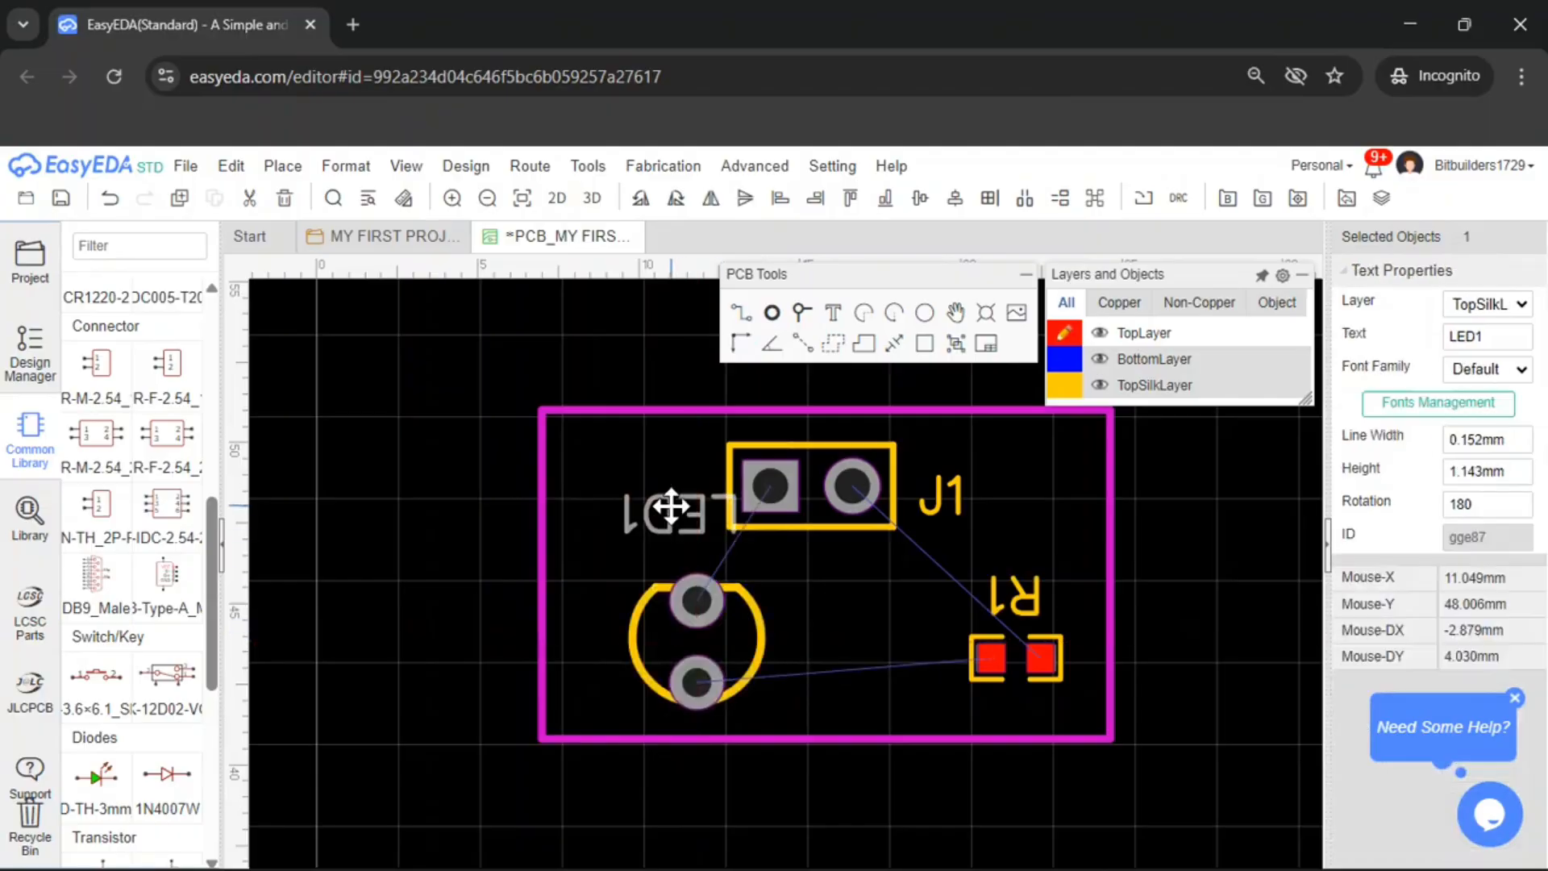
{"action": "left_click_drag", "start_coordinate": [671, 507], "coordinate": [858, 609]}
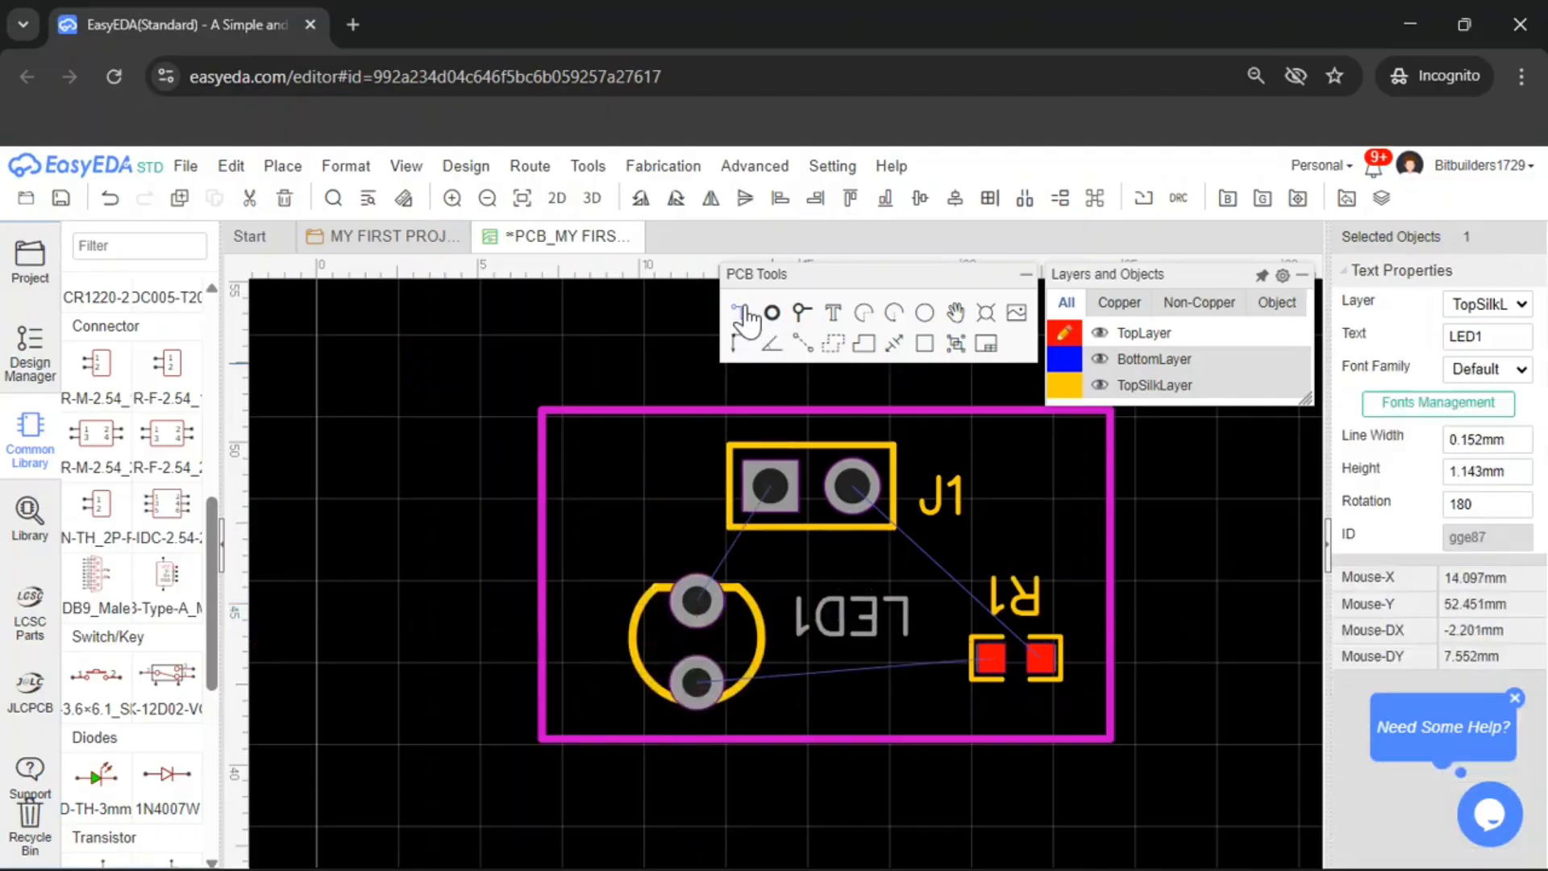
{"action": "left_click_drag", "start_coordinate": [741, 637], "coordinate": [728, 638]}
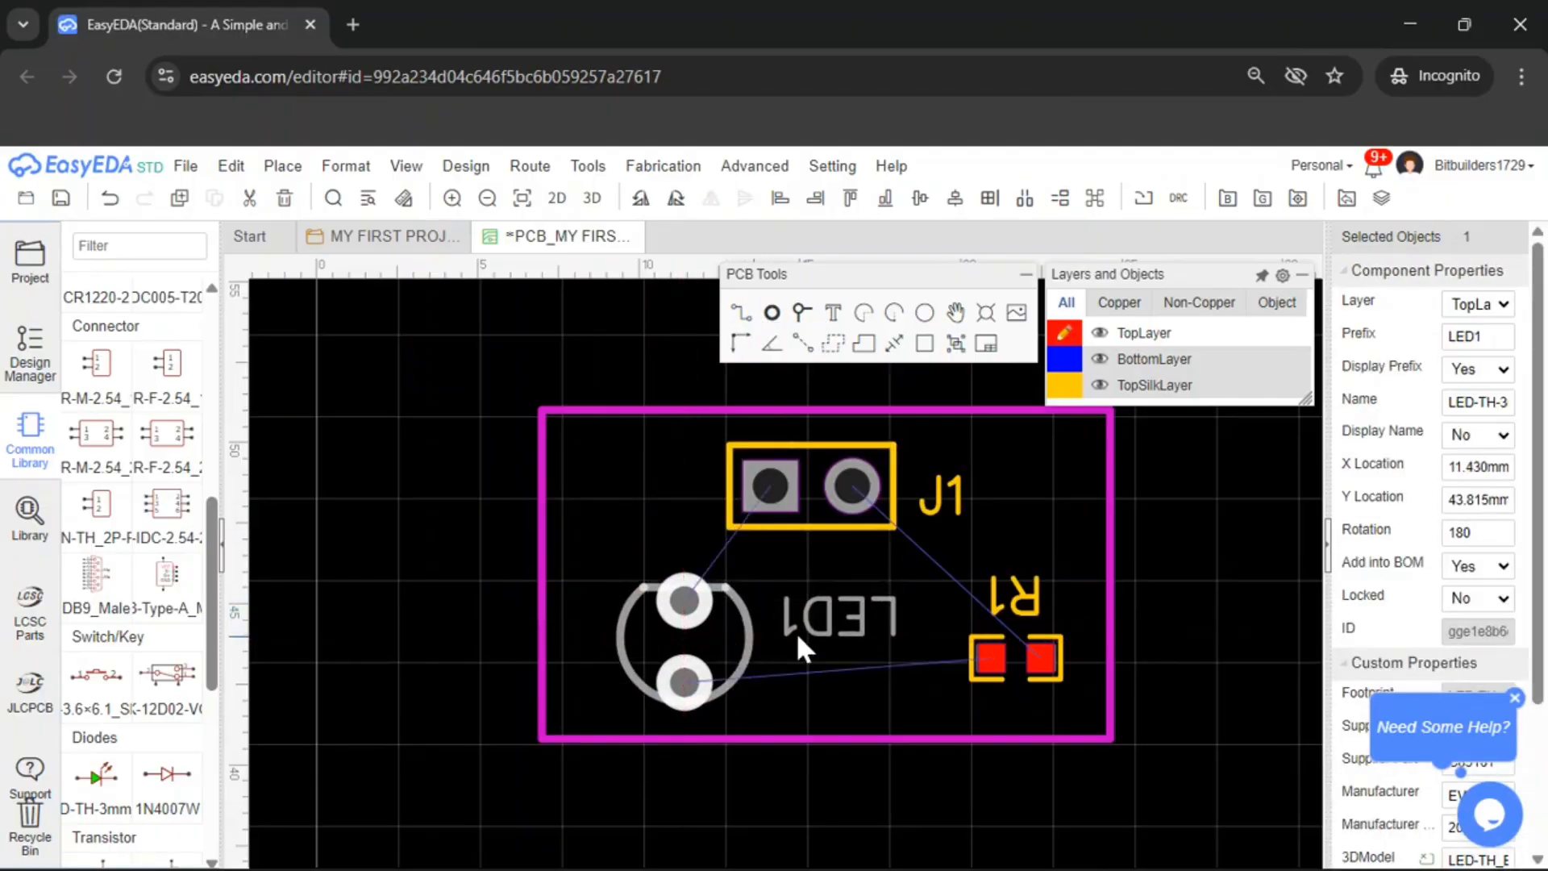
Make BottomLayer the active copper layer and nudge LED1 slightly left
{"action": "left_click", "coordinate": [1065, 359]}
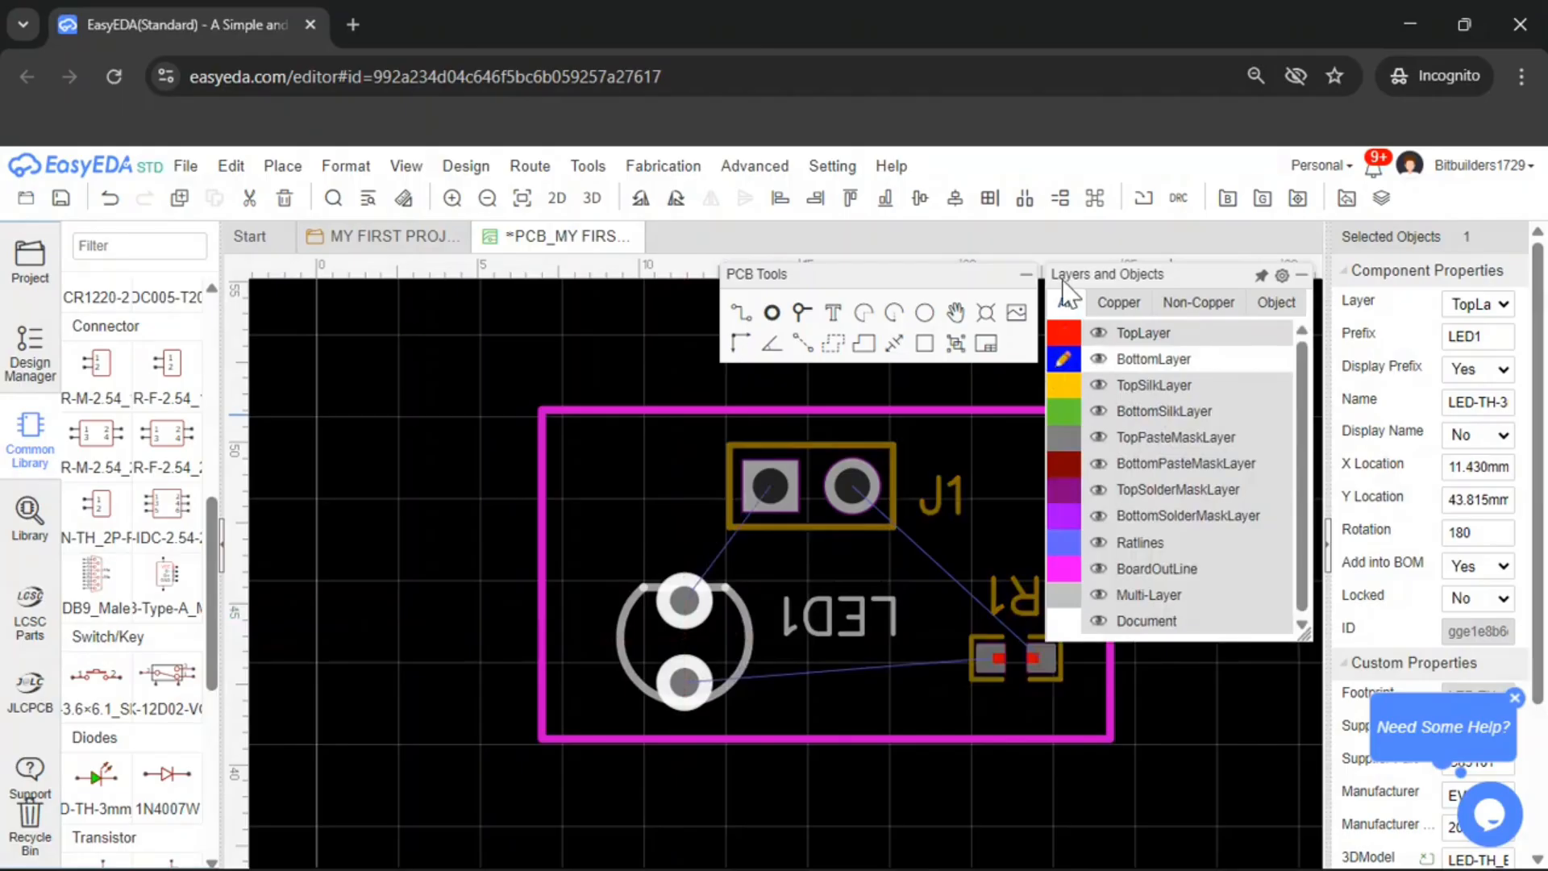
{"action": "left_click", "coordinate": [1066, 339]}
{"action": "left_click", "coordinate": [1068, 337]}
{"action": "left_click", "coordinate": [1068, 364]}
{"action": "left_click", "coordinate": [1068, 337]}
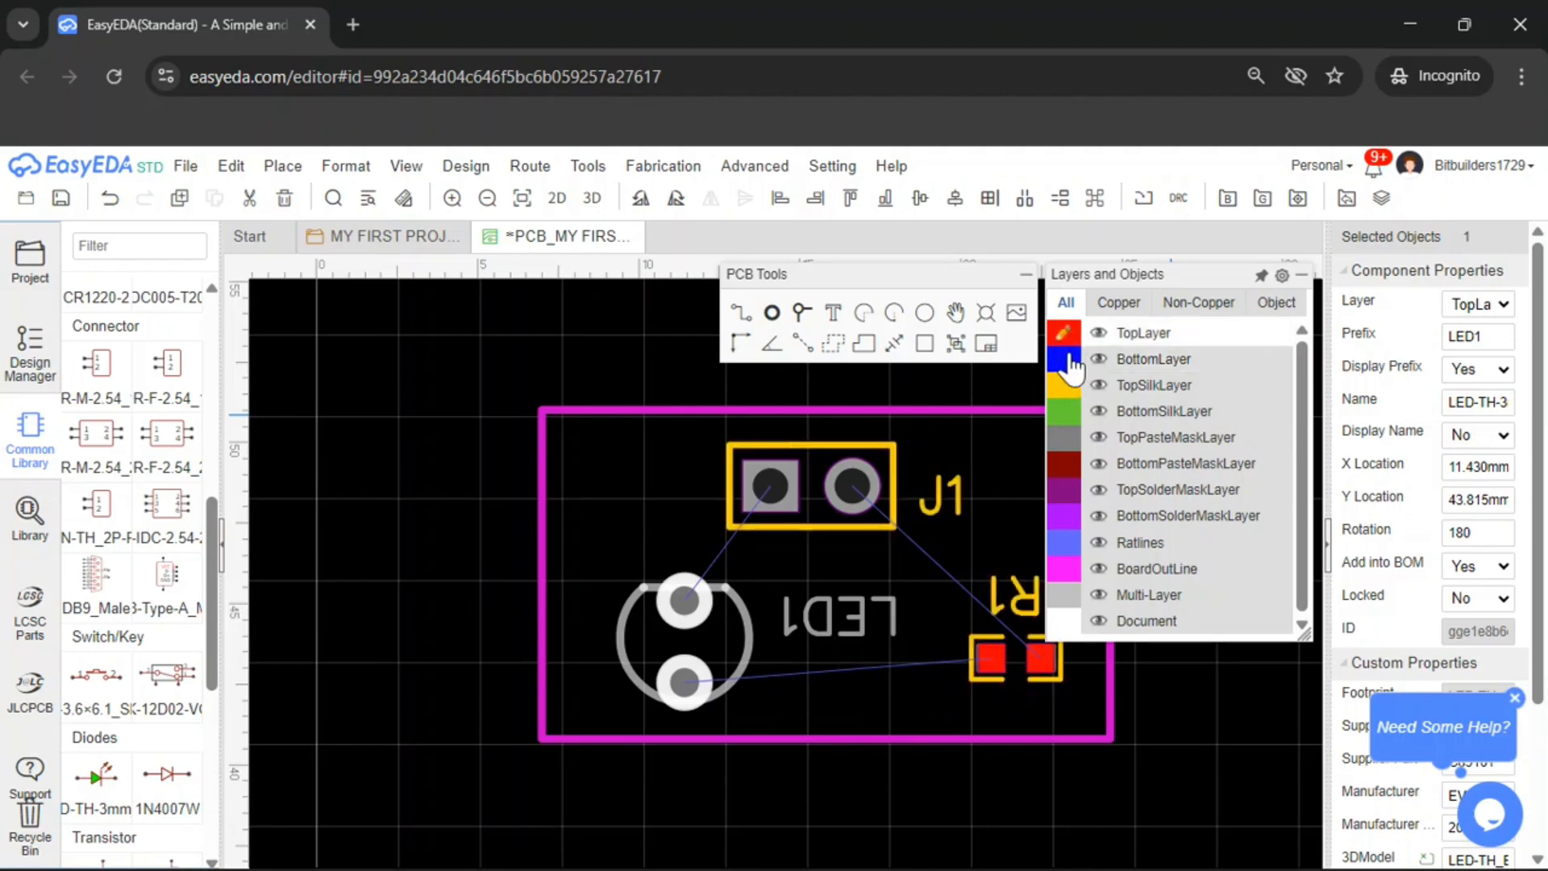
{"action": "left_click", "coordinate": [1070, 366]}
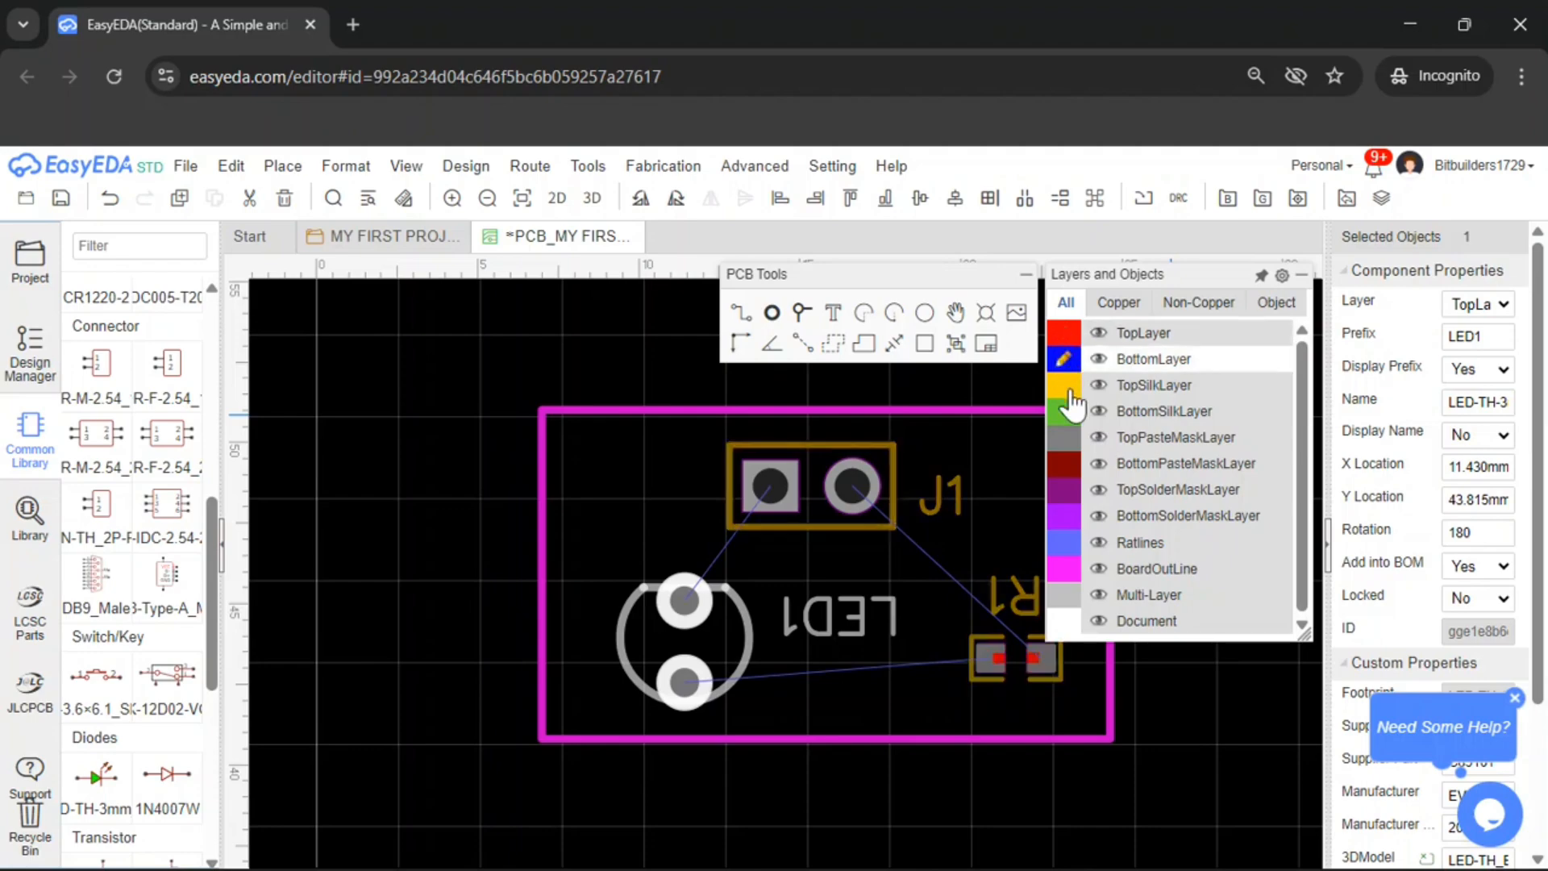
{"action": "left_click", "coordinate": [1068, 337]}
{"action": "left_click", "coordinate": [1068, 364]}
{"action": "left_click_drag", "start_coordinate": [682, 621], "coordinate": [669, 607]}
{"action": "left_click", "coordinate": [875, 651]}
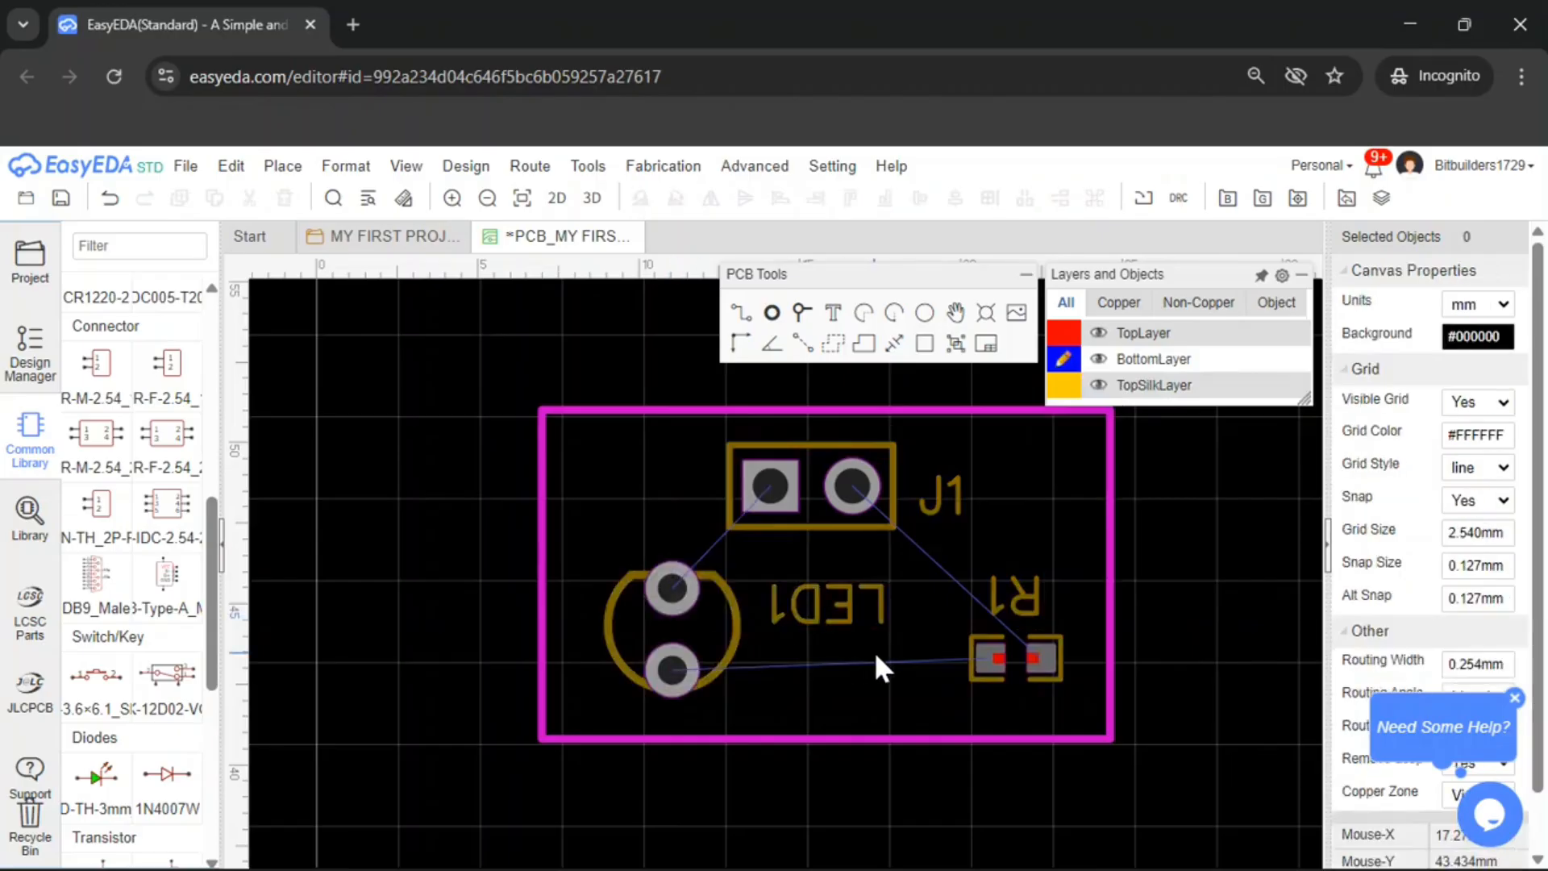
Try routing a bottom-layer track from LED1's upper pad to J1's GND pad, then undo it
{"action": "left_click", "coordinate": [741, 312]}
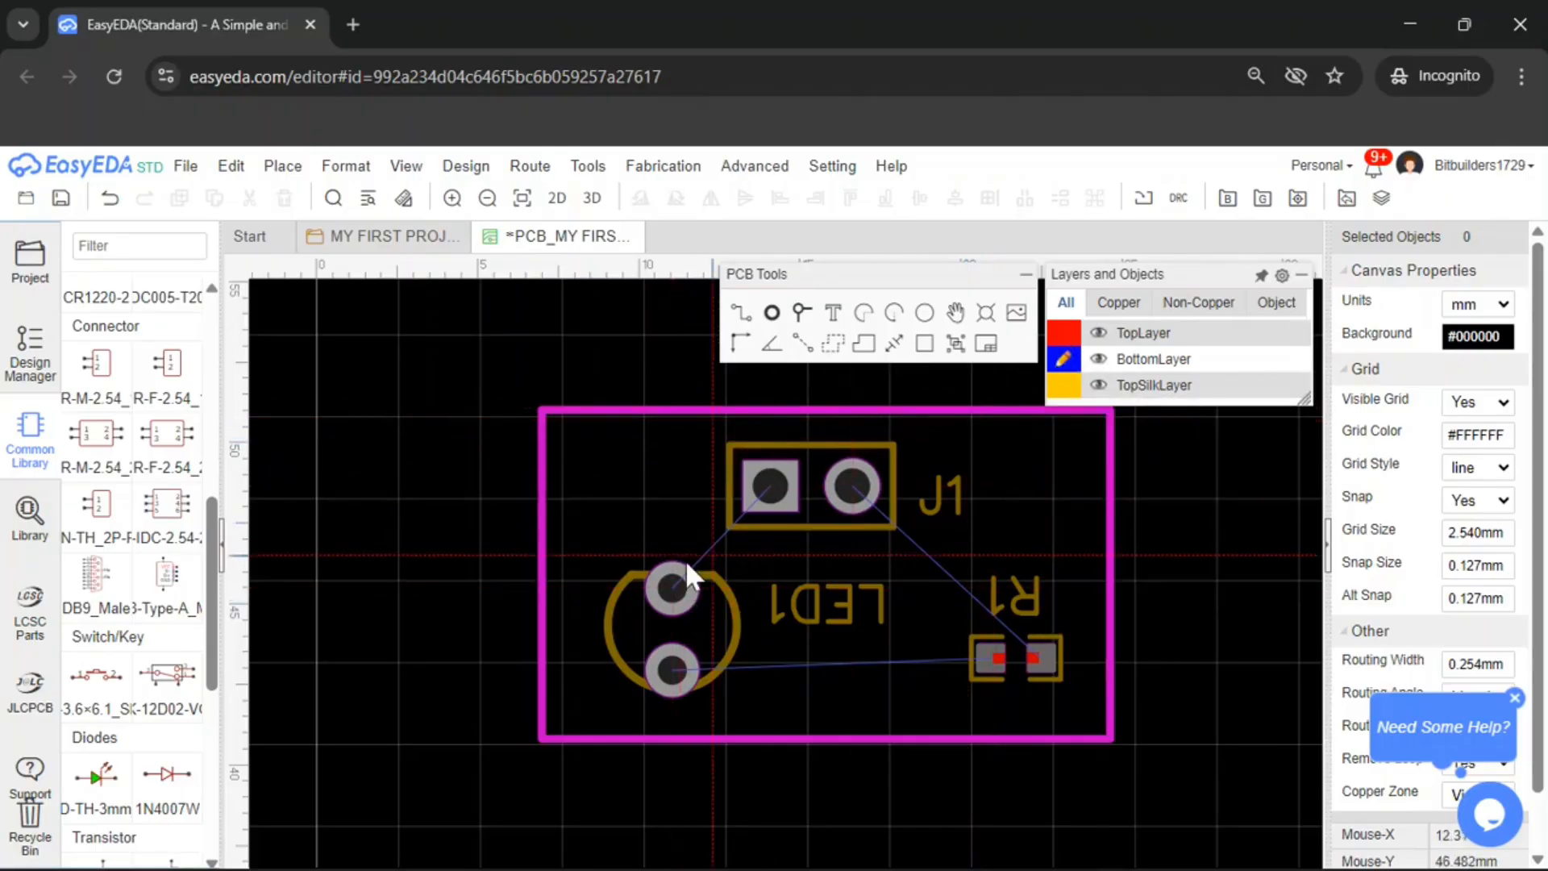
{"action": "left_click", "coordinate": [673, 590]}
{"action": "left_click", "coordinate": [782, 485]}
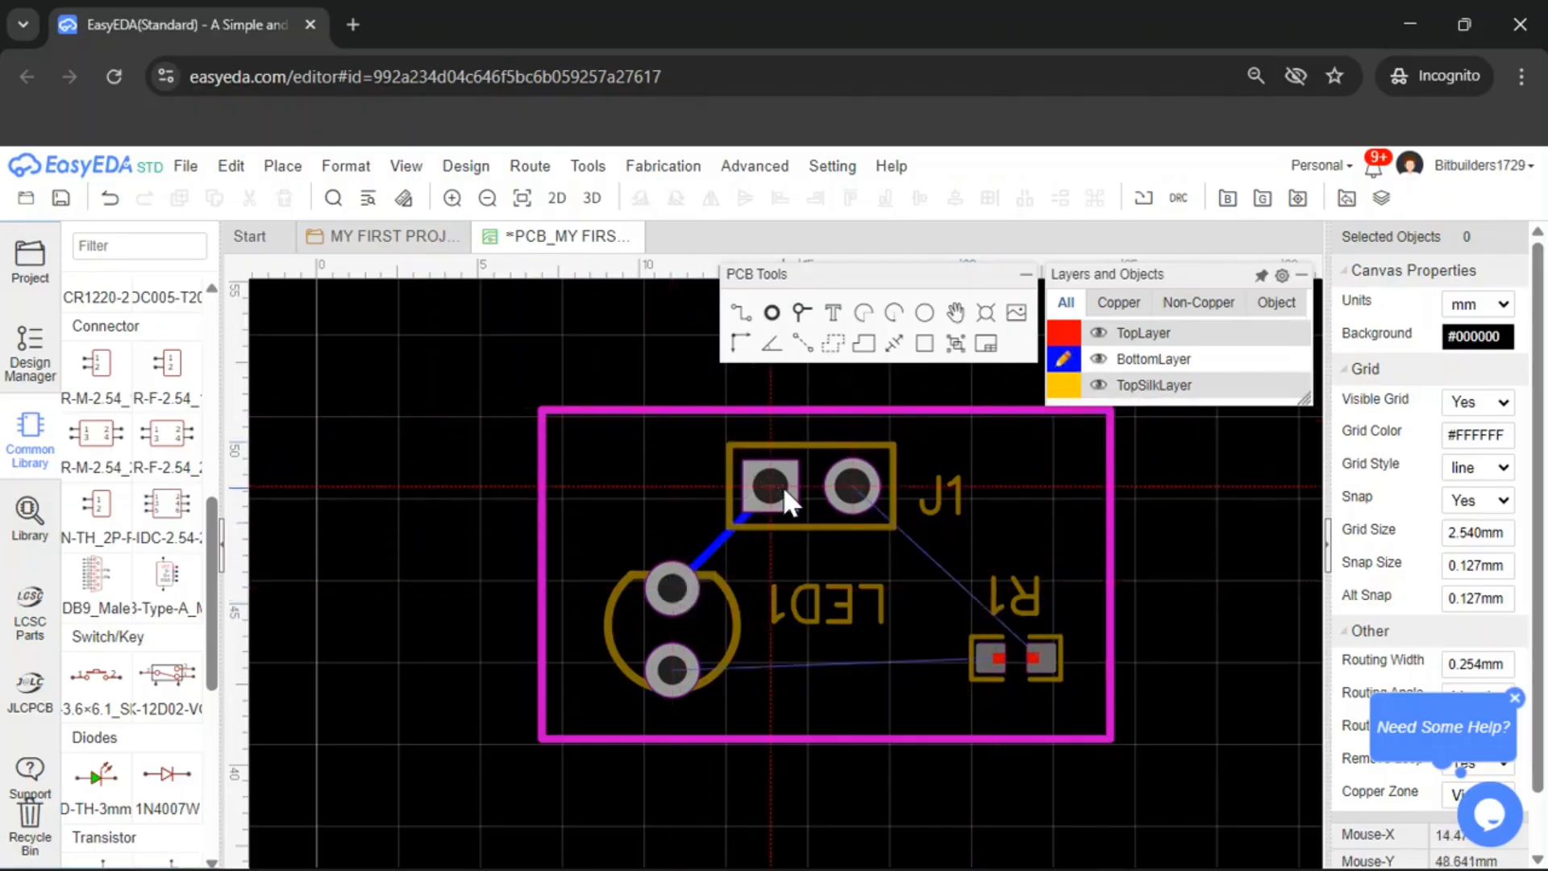
{"action": "key", "text": "ctrl+z"}
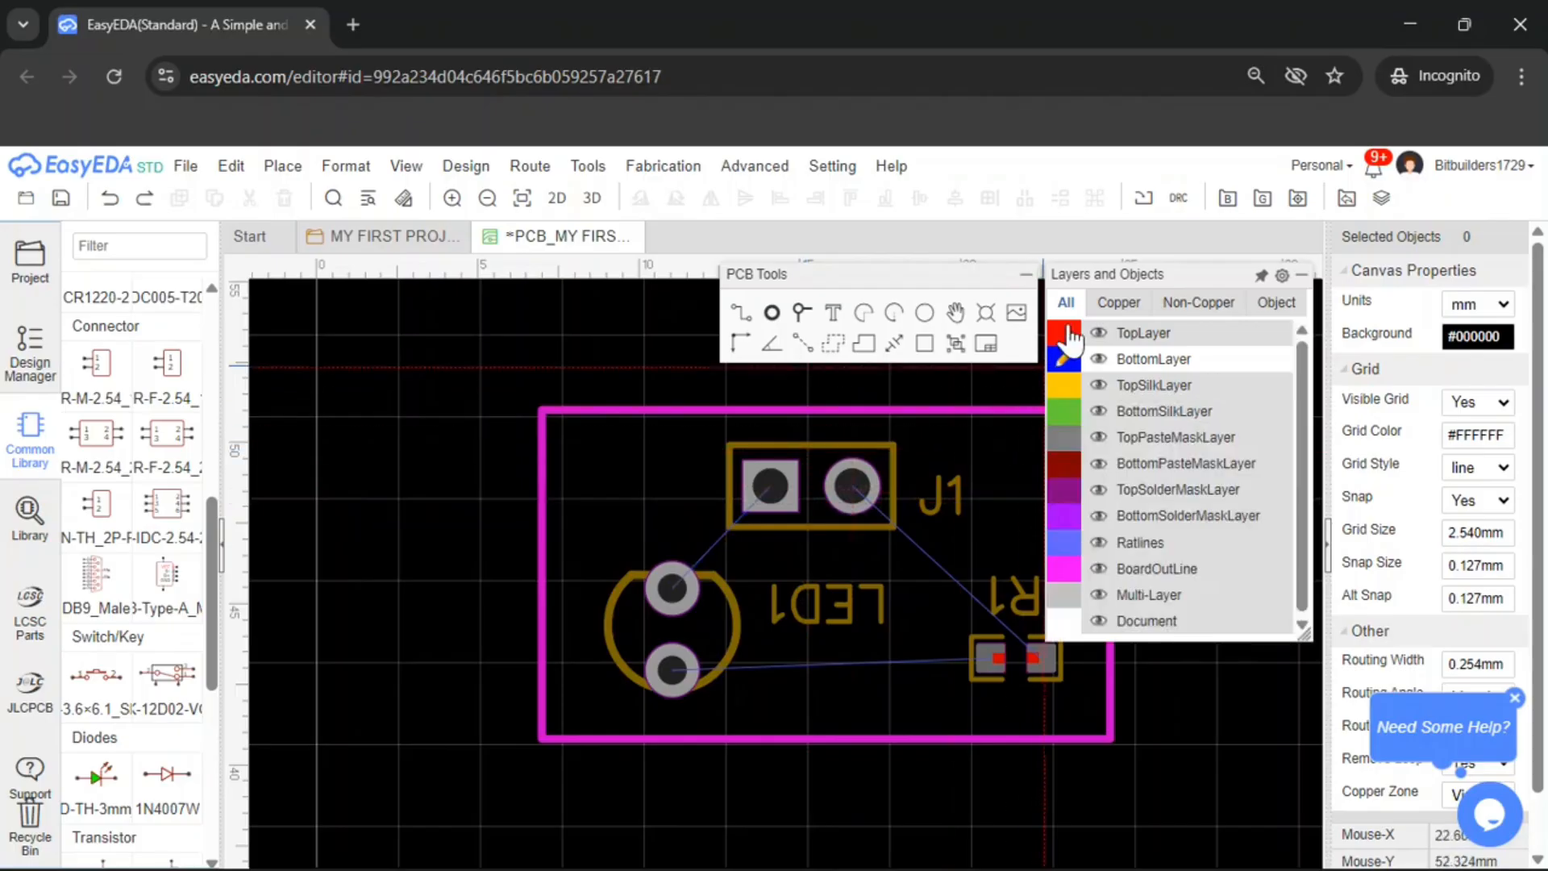
Try routing the same LED1-to-J1 GND track on the top layer, then undo it
{"action": "left_click", "coordinate": [1063, 333]}
{"action": "left_click", "coordinate": [674, 585]}
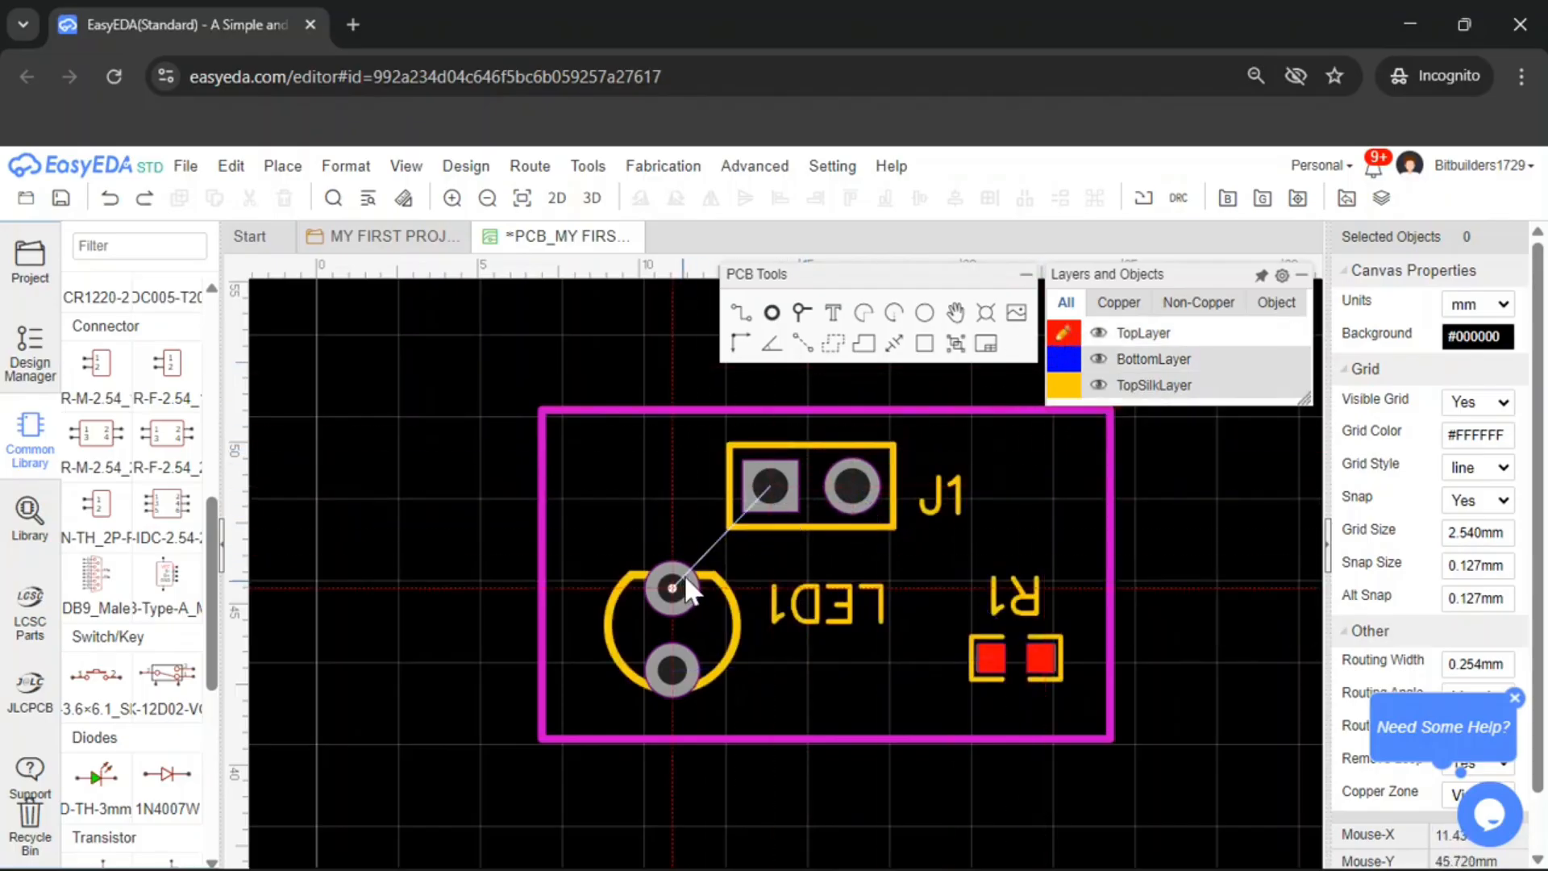
{"action": "left_click", "coordinate": [771, 502]}
{"action": "key", "text": "ctrl+z"}
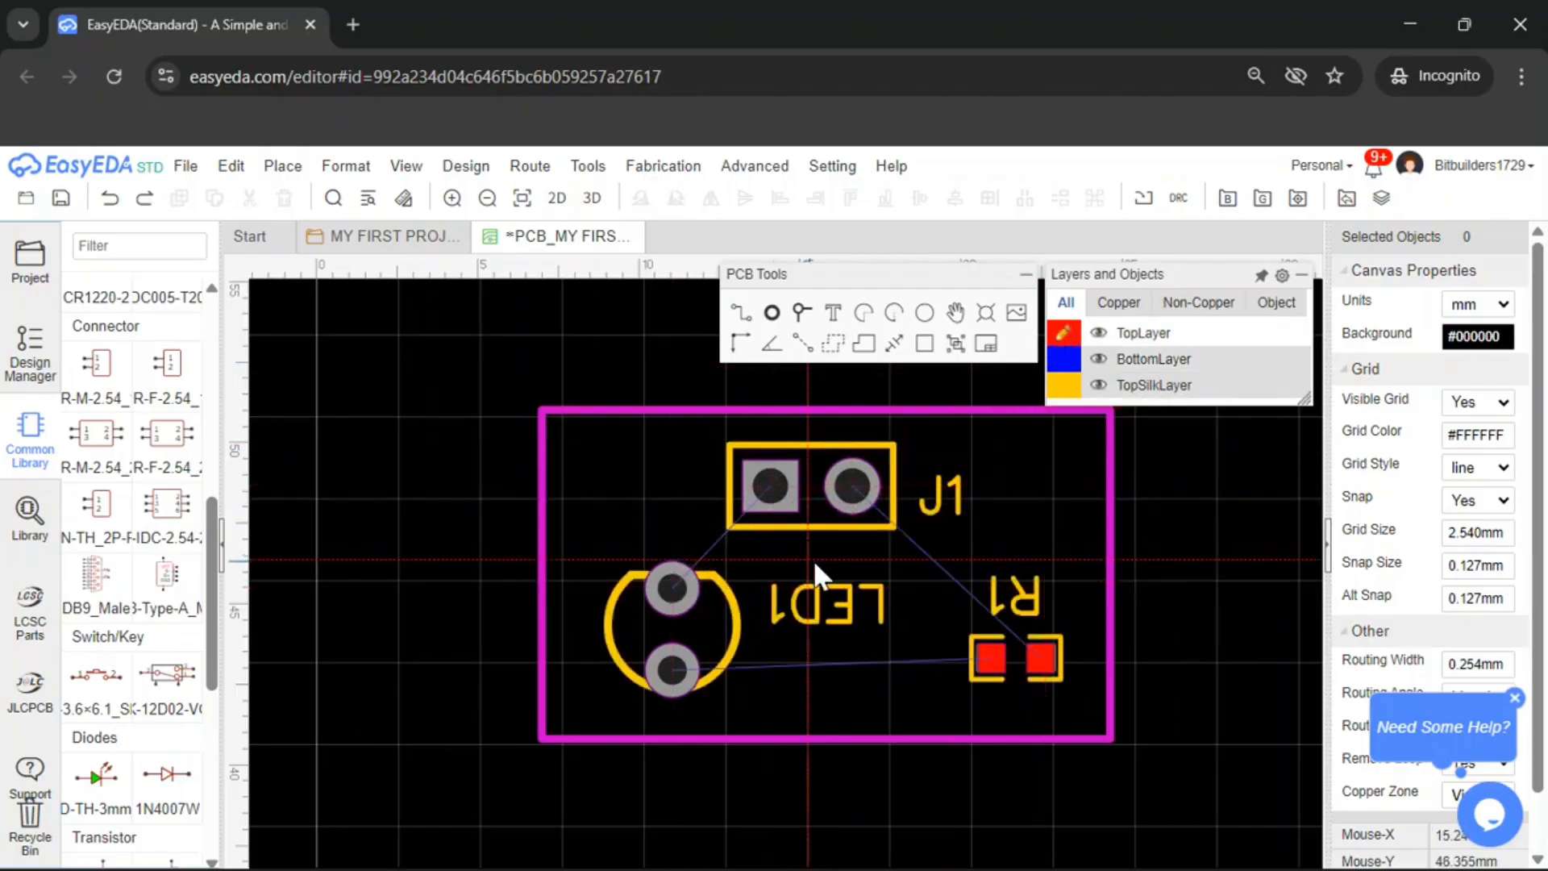
Route a top-layer track from R1's right pad to J1's +5V pad
{"action": "left_click", "coordinate": [1058, 360]}
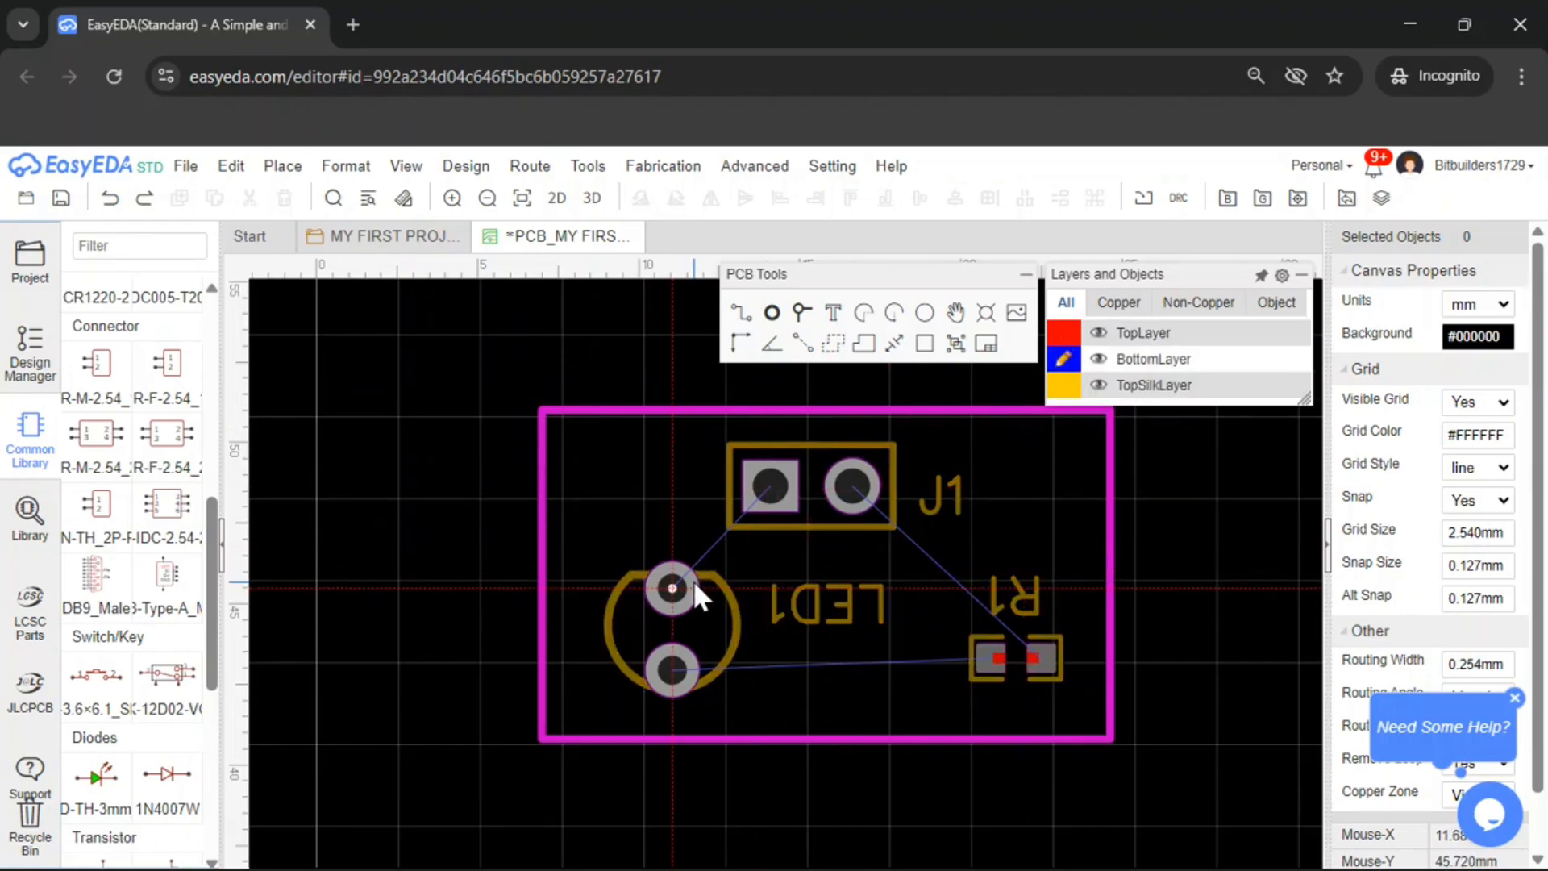
{"action": "scroll", "coordinate": [897, 597], "scroll_direction": "up", "scroll_amount": 2}
{"action": "right_click_drag", "start_coordinate": [964, 611], "coordinate": [872, 564]}
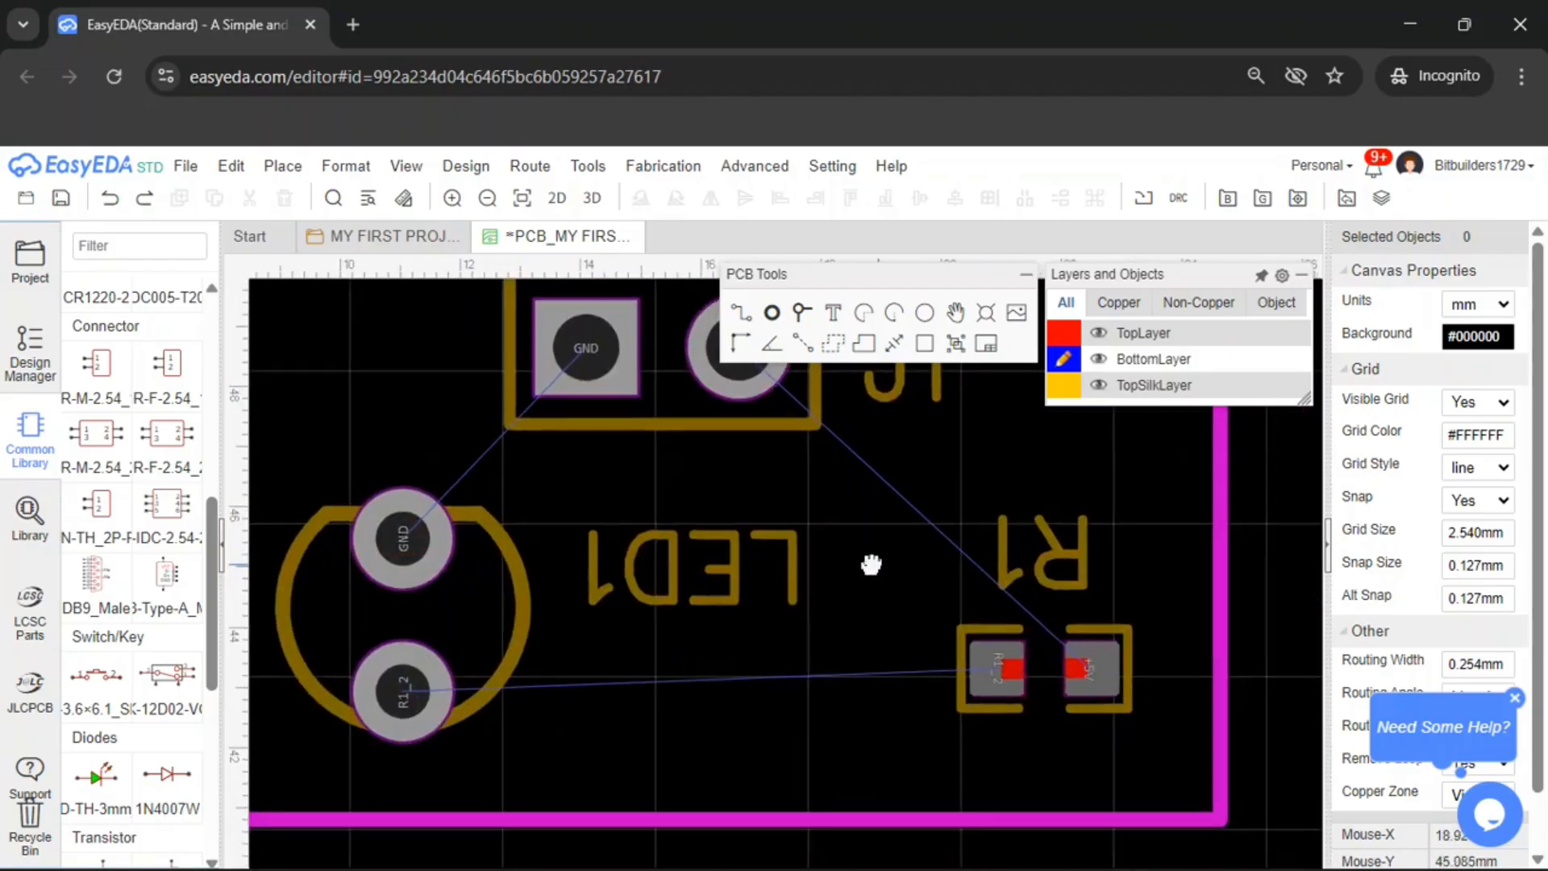
{"action": "scroll", "coordinate": [981, 656], "scroll_direction": "down", "scroll_amount": 2}
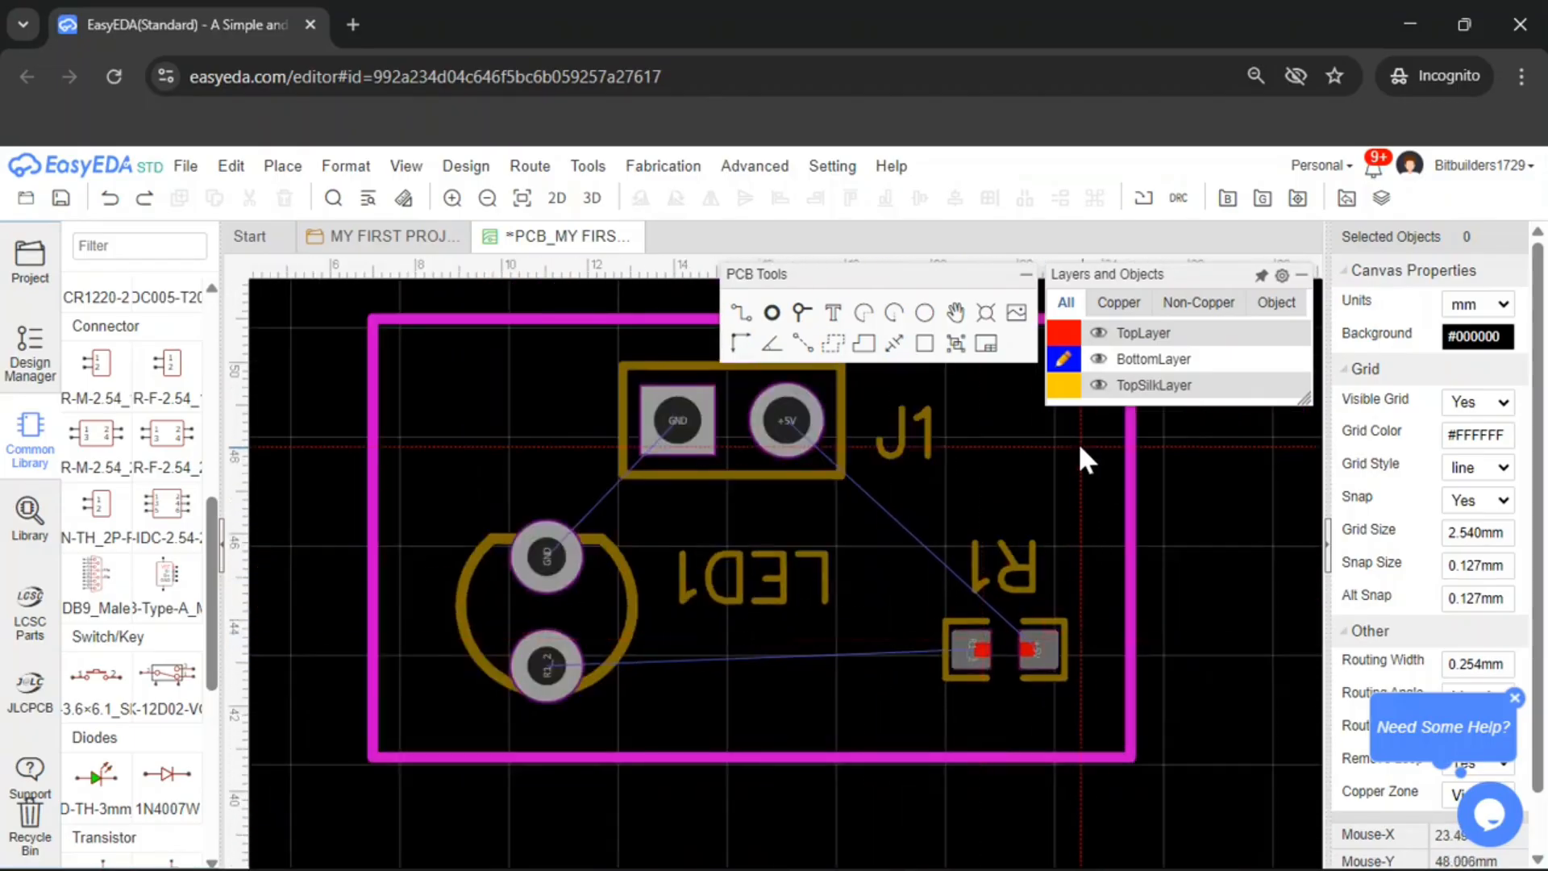
{"action": "left_click", "coordinate": [1063, 332]}
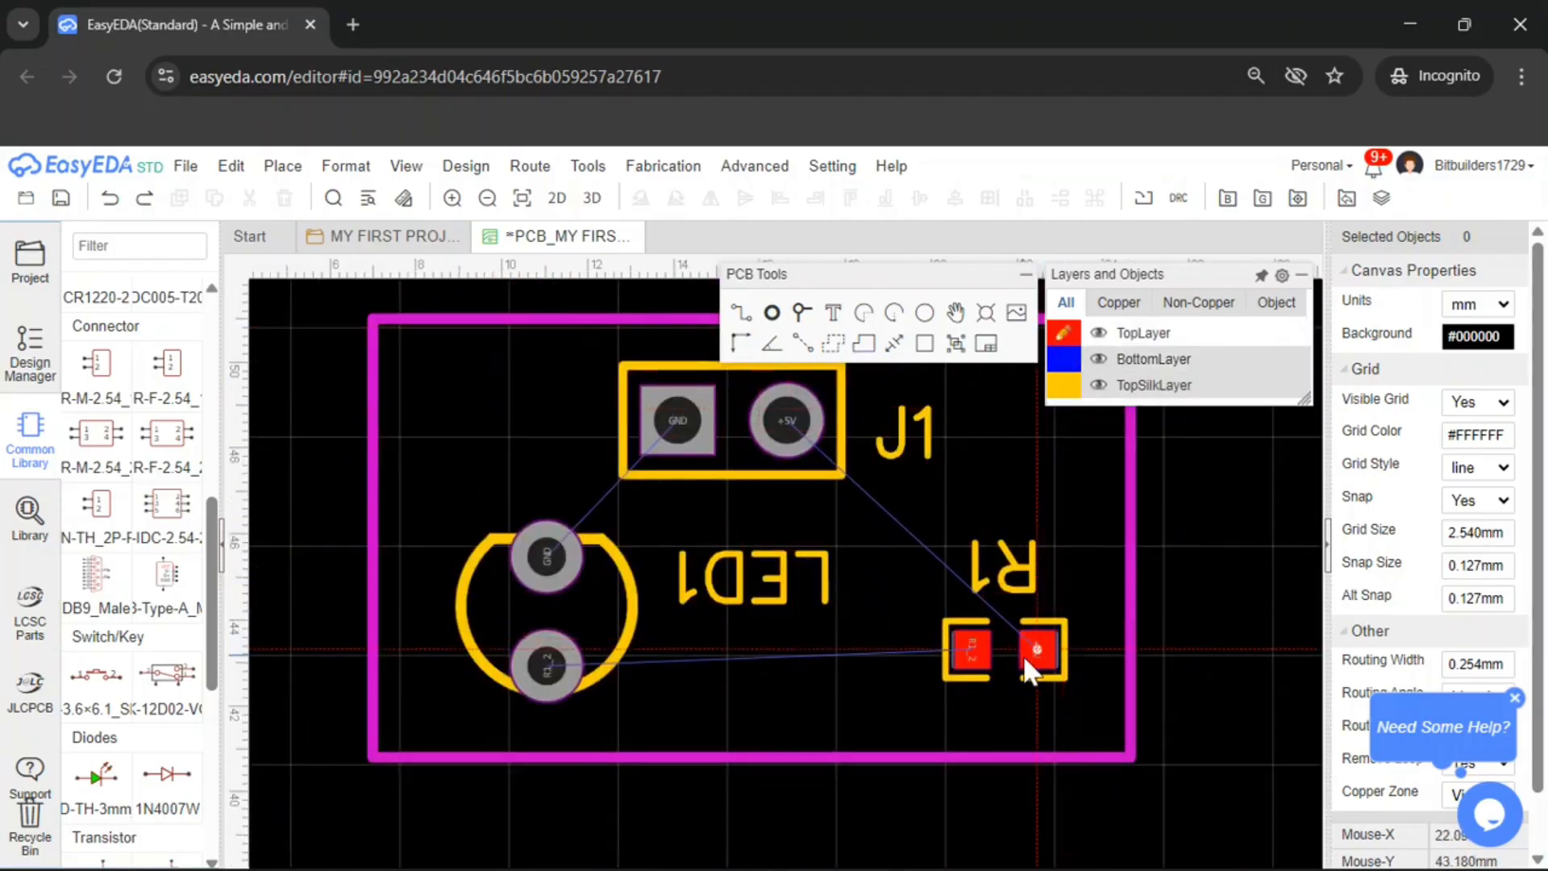
{"action": "right_click_drag", "start_coordinate": [1042, 668], "coordinate": [1047, 678]}
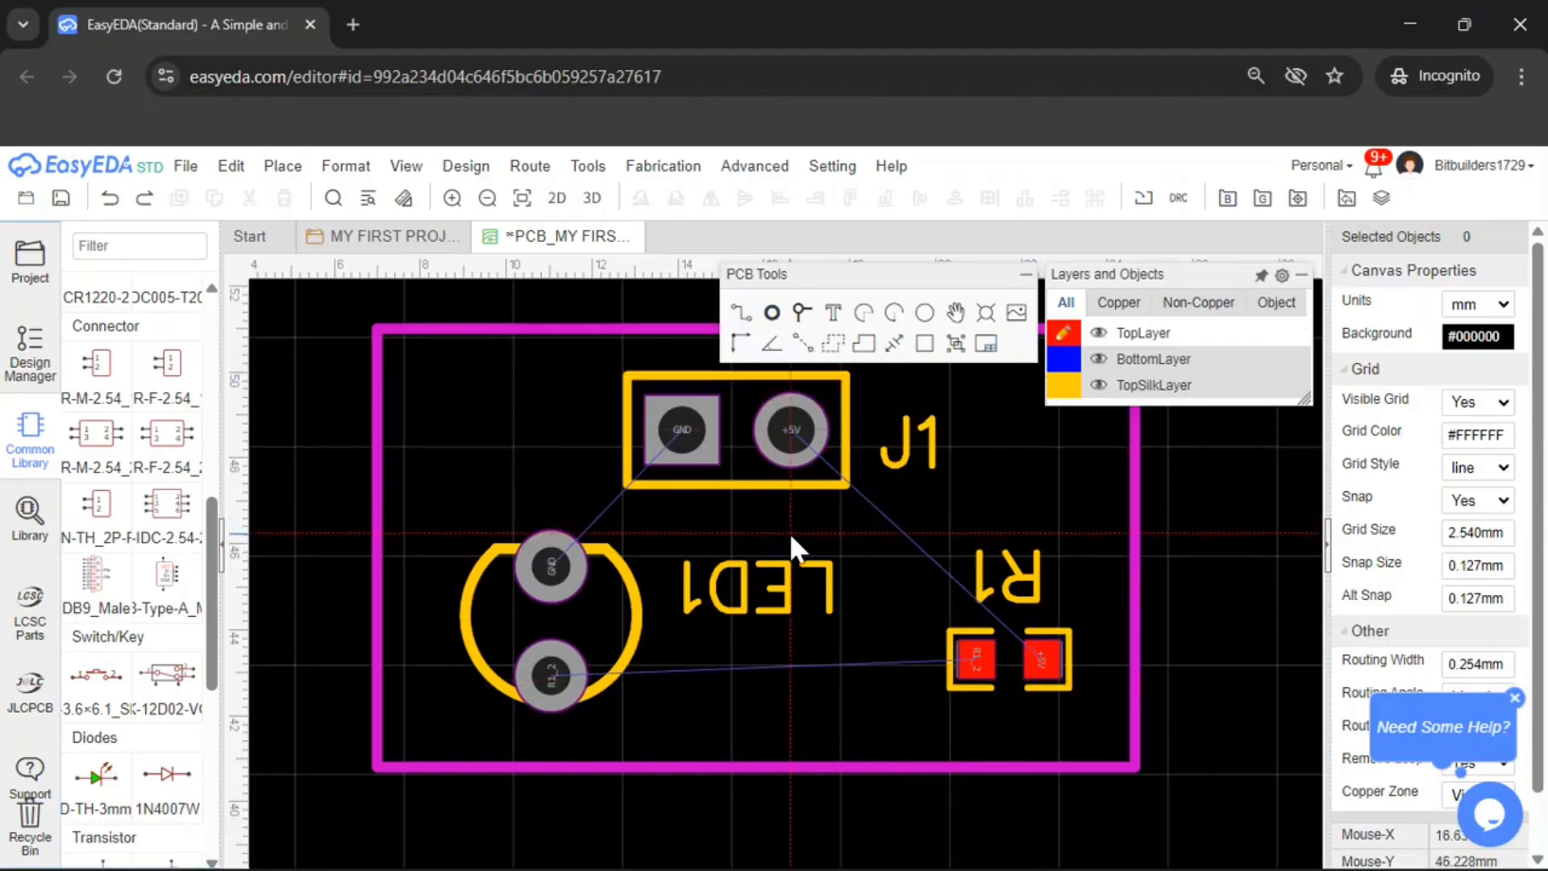
{"action": "left_click", "coordinate": [1037, 652]}
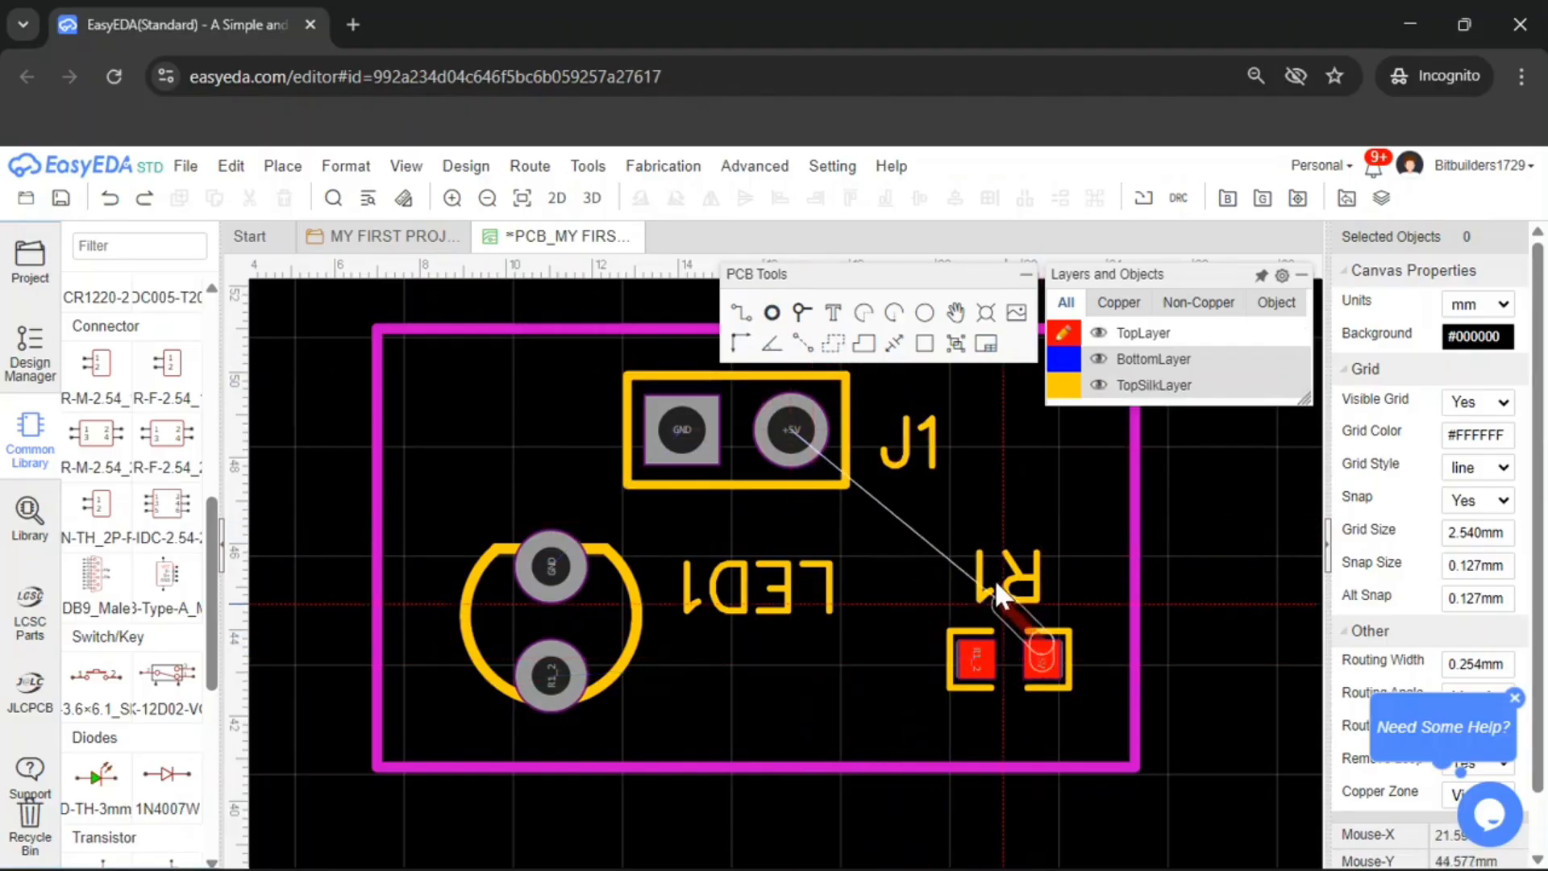
{"action": "left_click", "coordinate": [782, 425]}
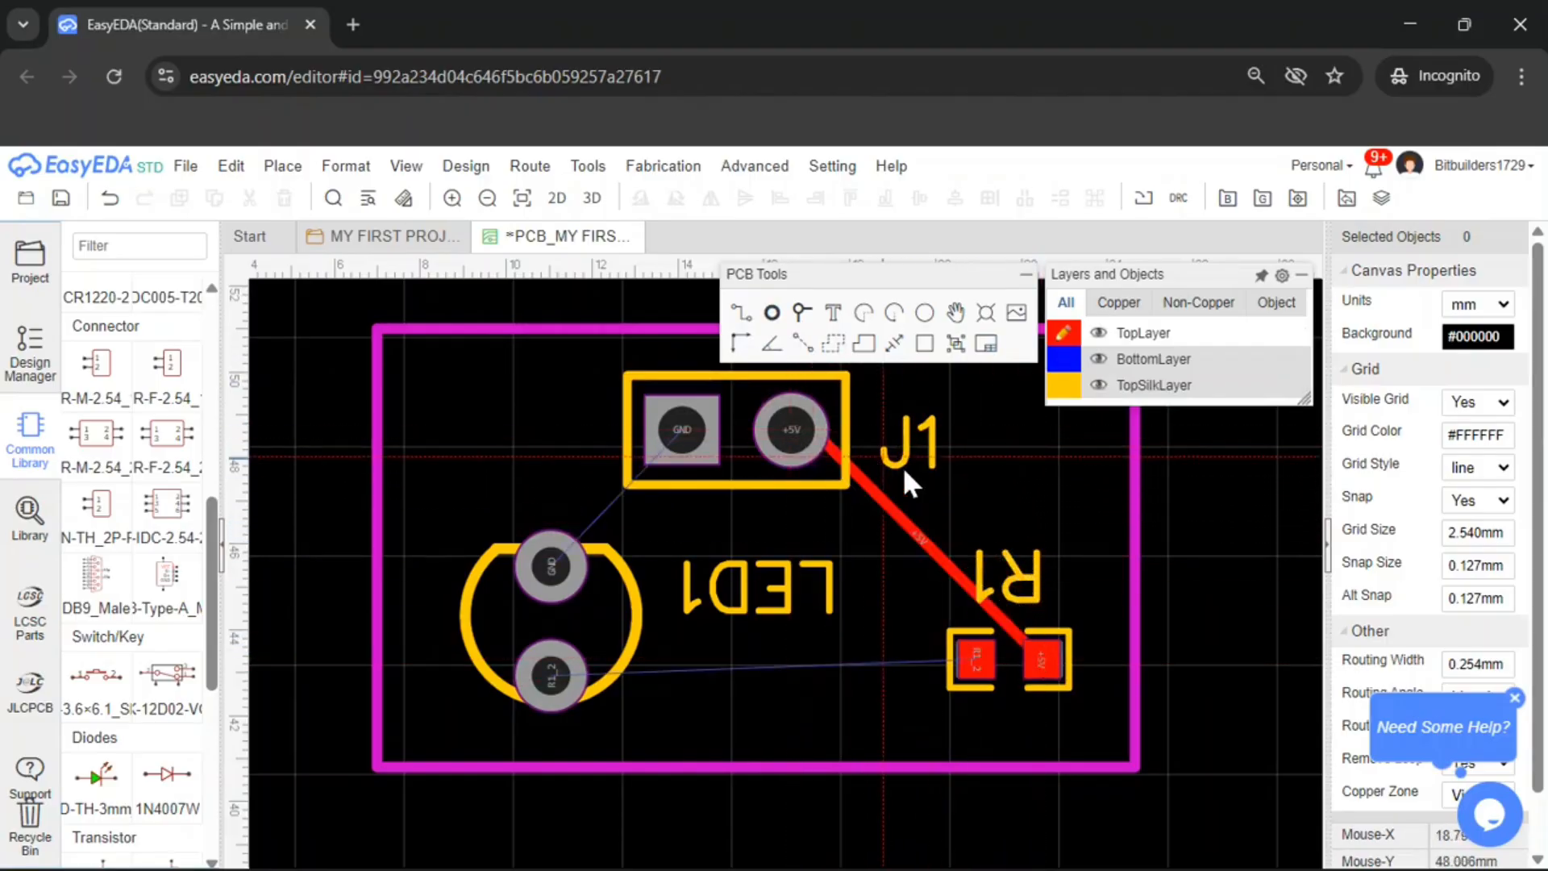
Route top-layer tracks from R1's left pad to LED1's lower pad and from LED1's upper pad to J1's GND pad
{"action": "left_click", "coordinate": [970, 661]}
{"action": "left_click", "coordinate": [552, 674]}
{"action": "left_click", "coordinate": [557, 562]}
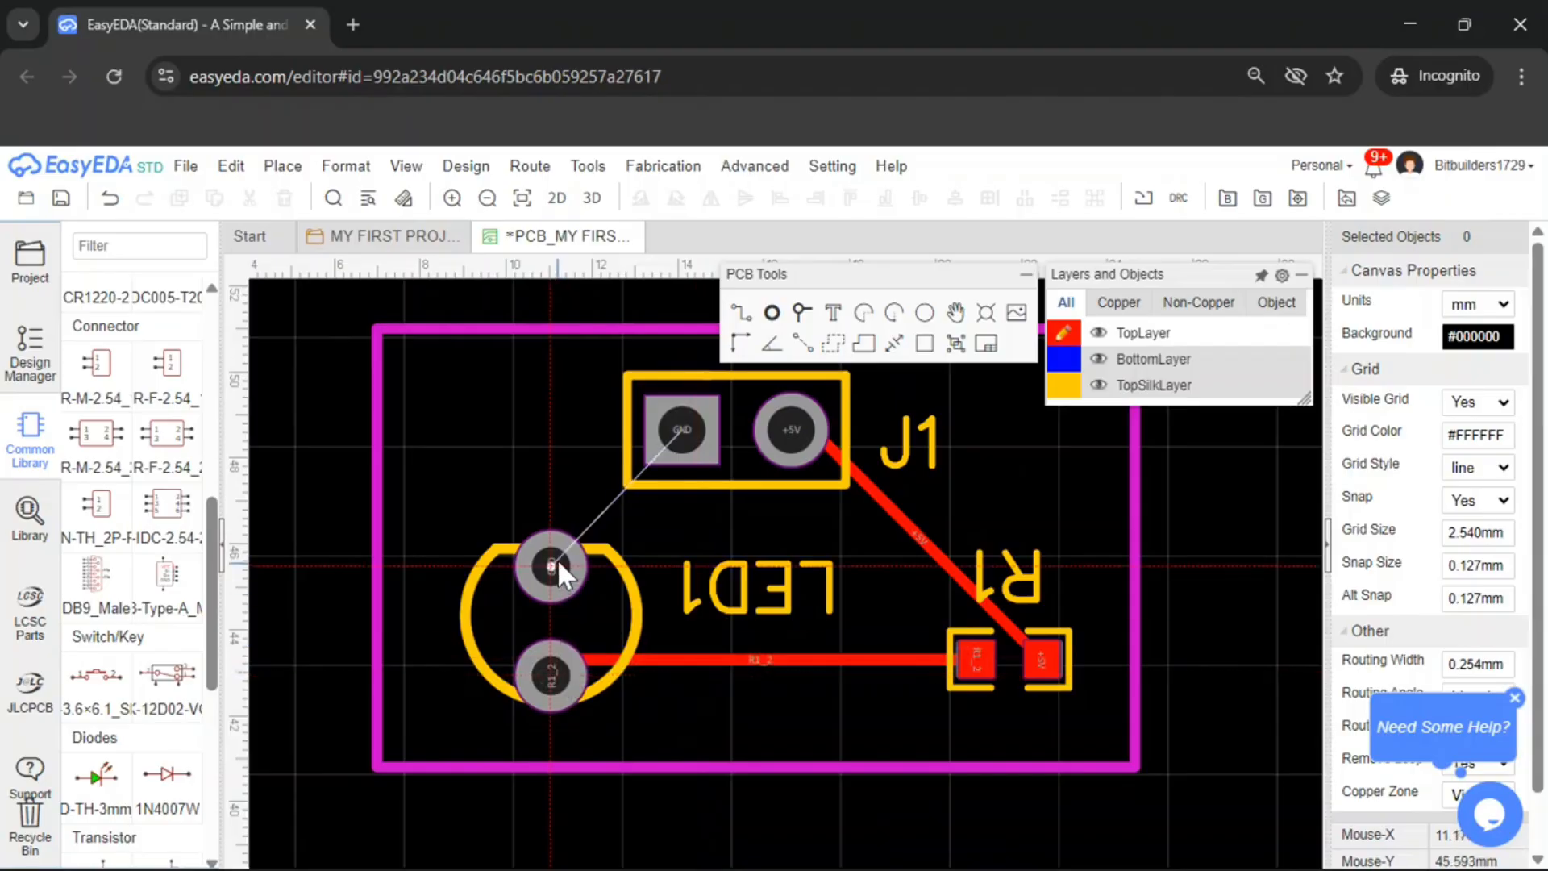
{"action": "left_click", "coordinate": [680, 426]}
Try drawing a GND copper area covering the board outline, then undo it
{"action": "scroll", "coordinate": [999, 460], "scroll_direction": "down", "scroll_amount": 1}
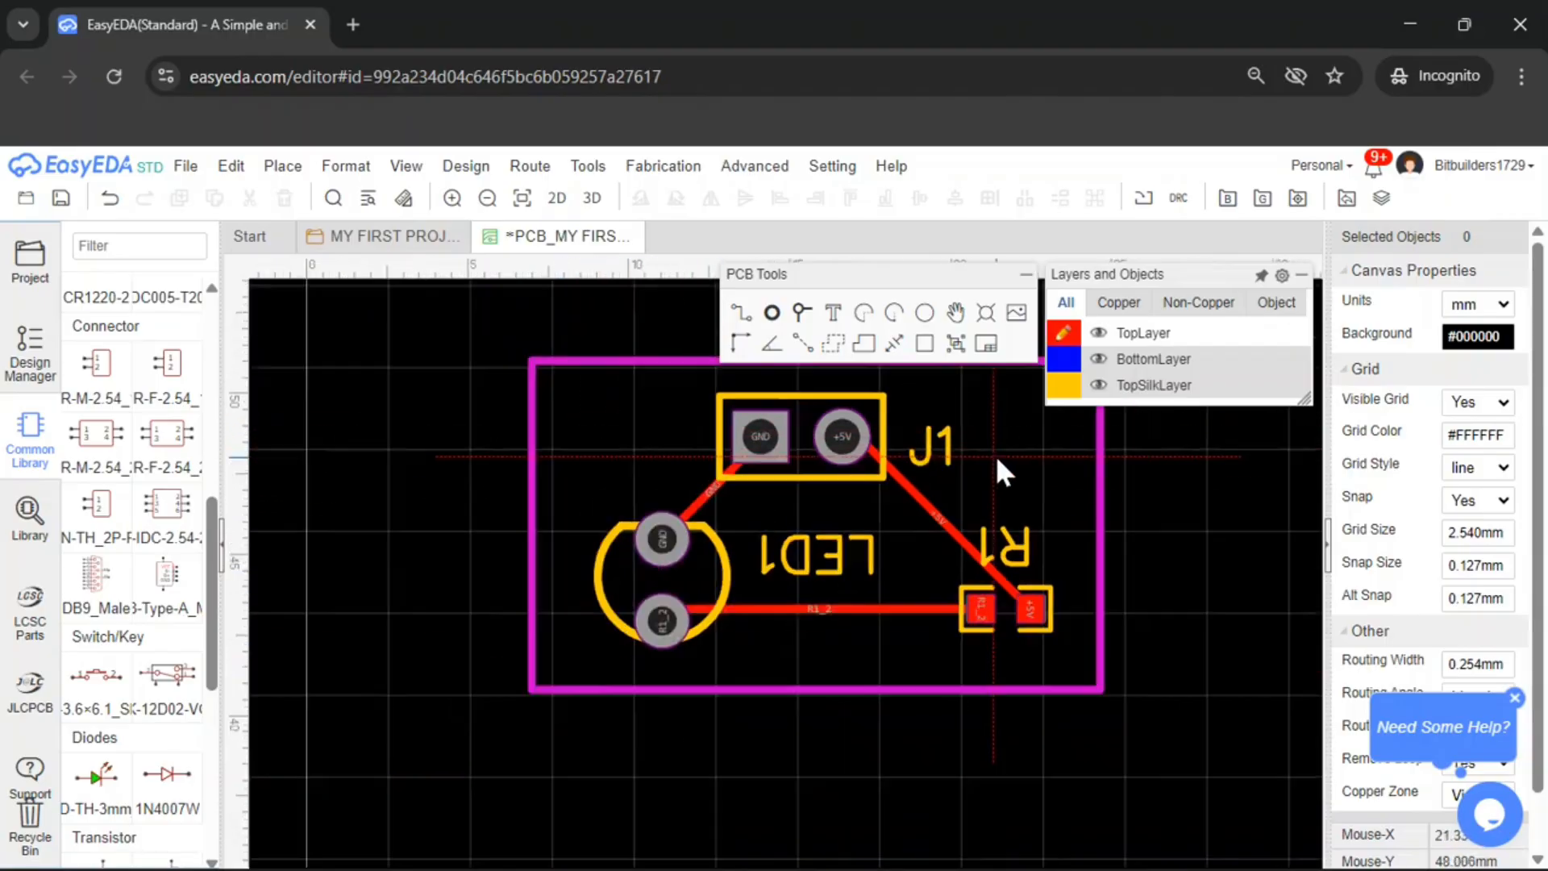
{"action": "scroll", "coordinate": [997, 460], "scroll_direction": "down", "scroll_amount": 2}
{"action": "scroll", "coordinate": [1093, 379], "scroll_direction": "up", "scroll_amount": 2}
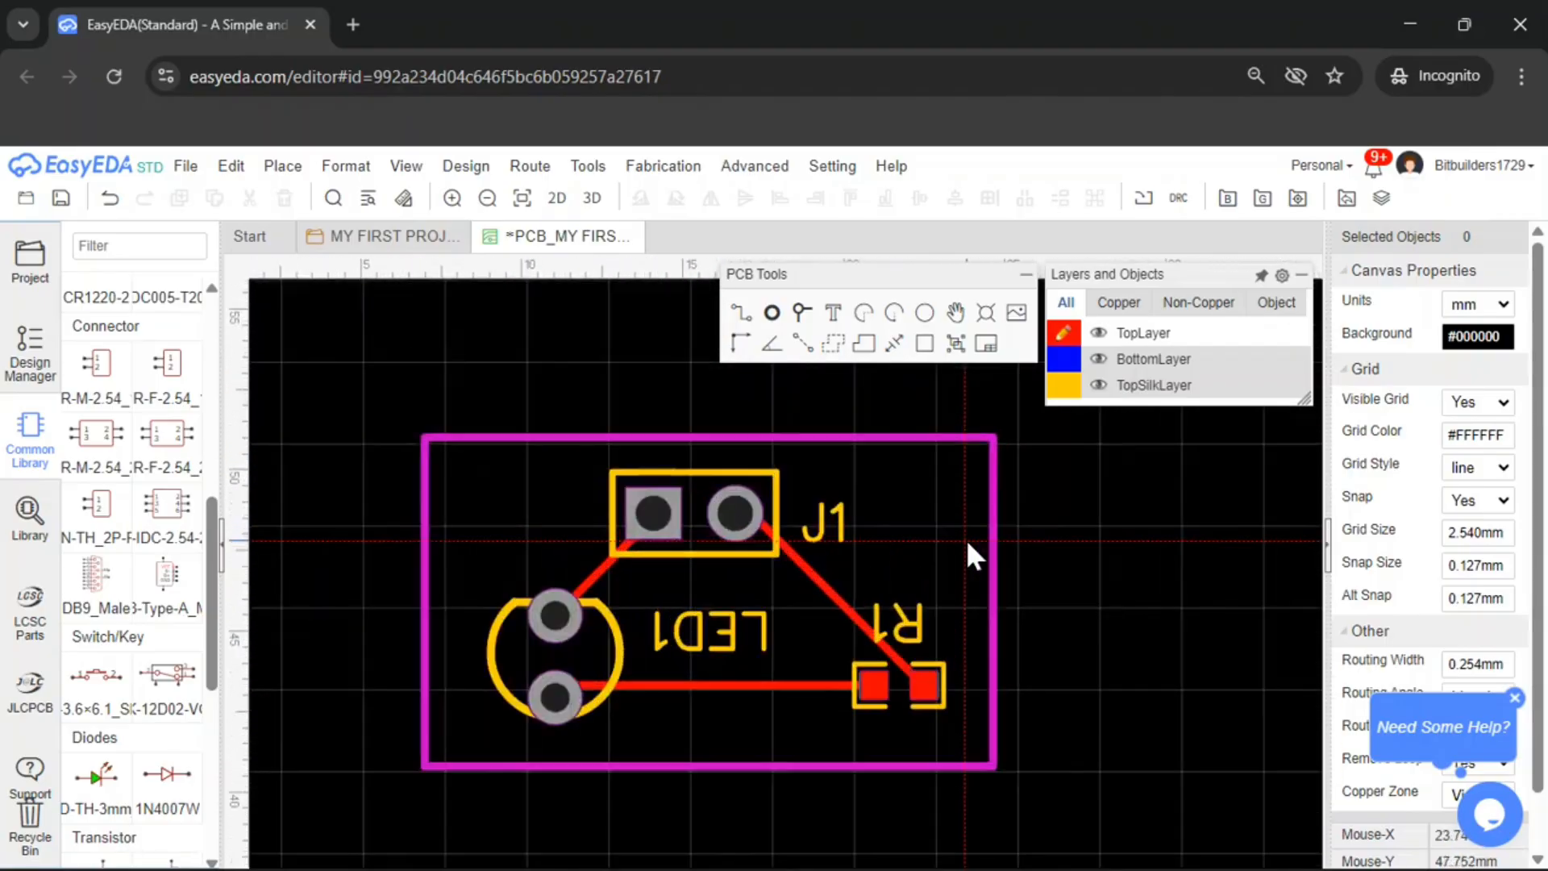
{"action": "left_click", "coordinate": [831, 347]}
{"action": "left_click", "coordinate": [815, 403]}
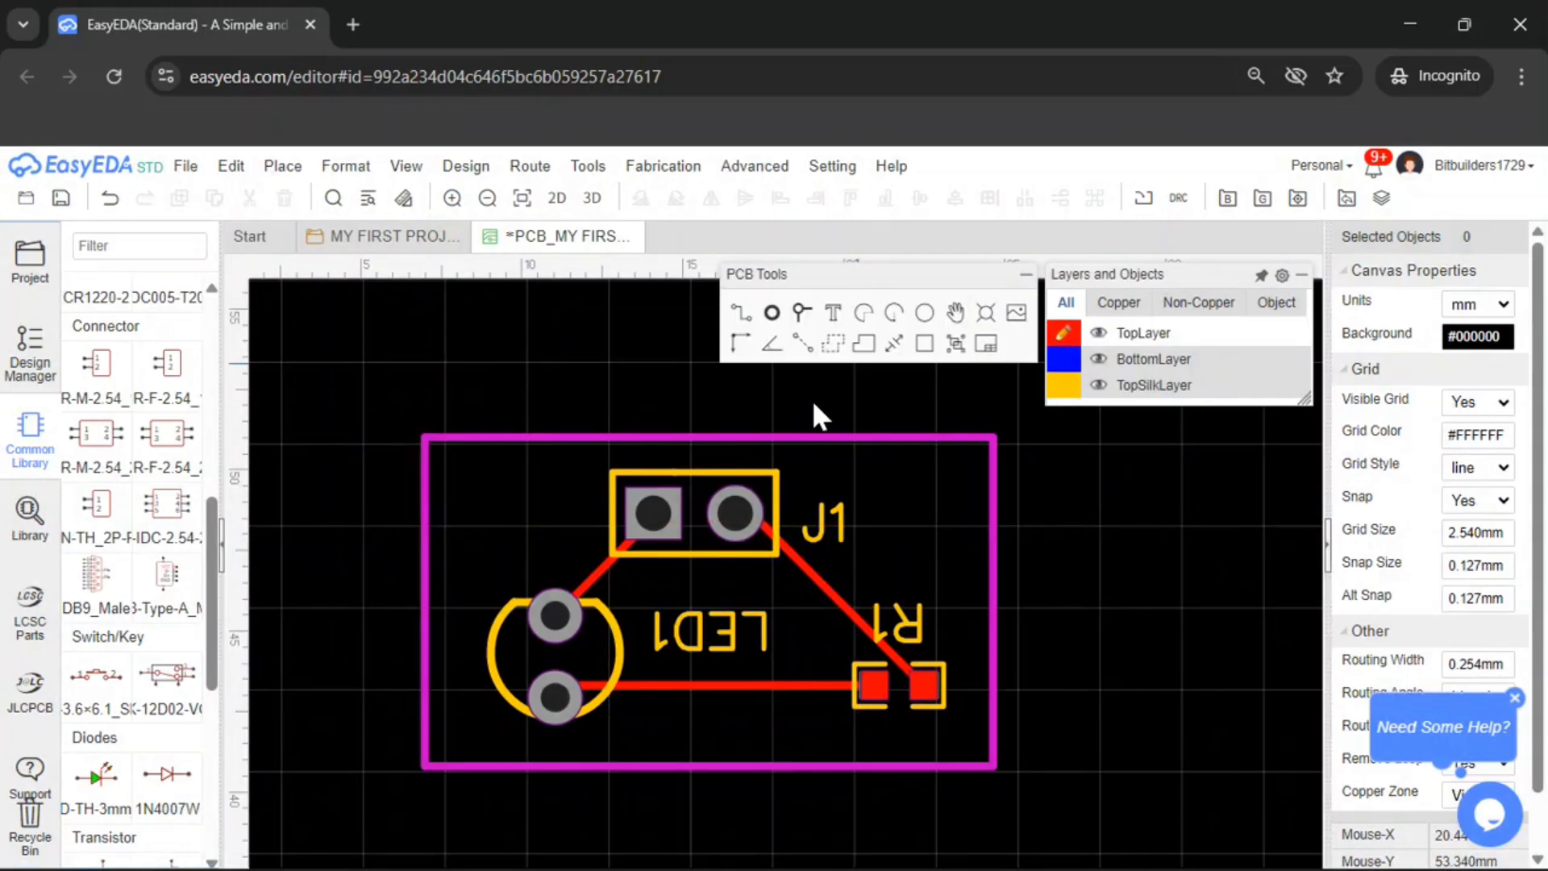
{"action": "left_click", "coordinate": [839, 332]}
{"action": "left_click", "coordinate": [945, 309]}
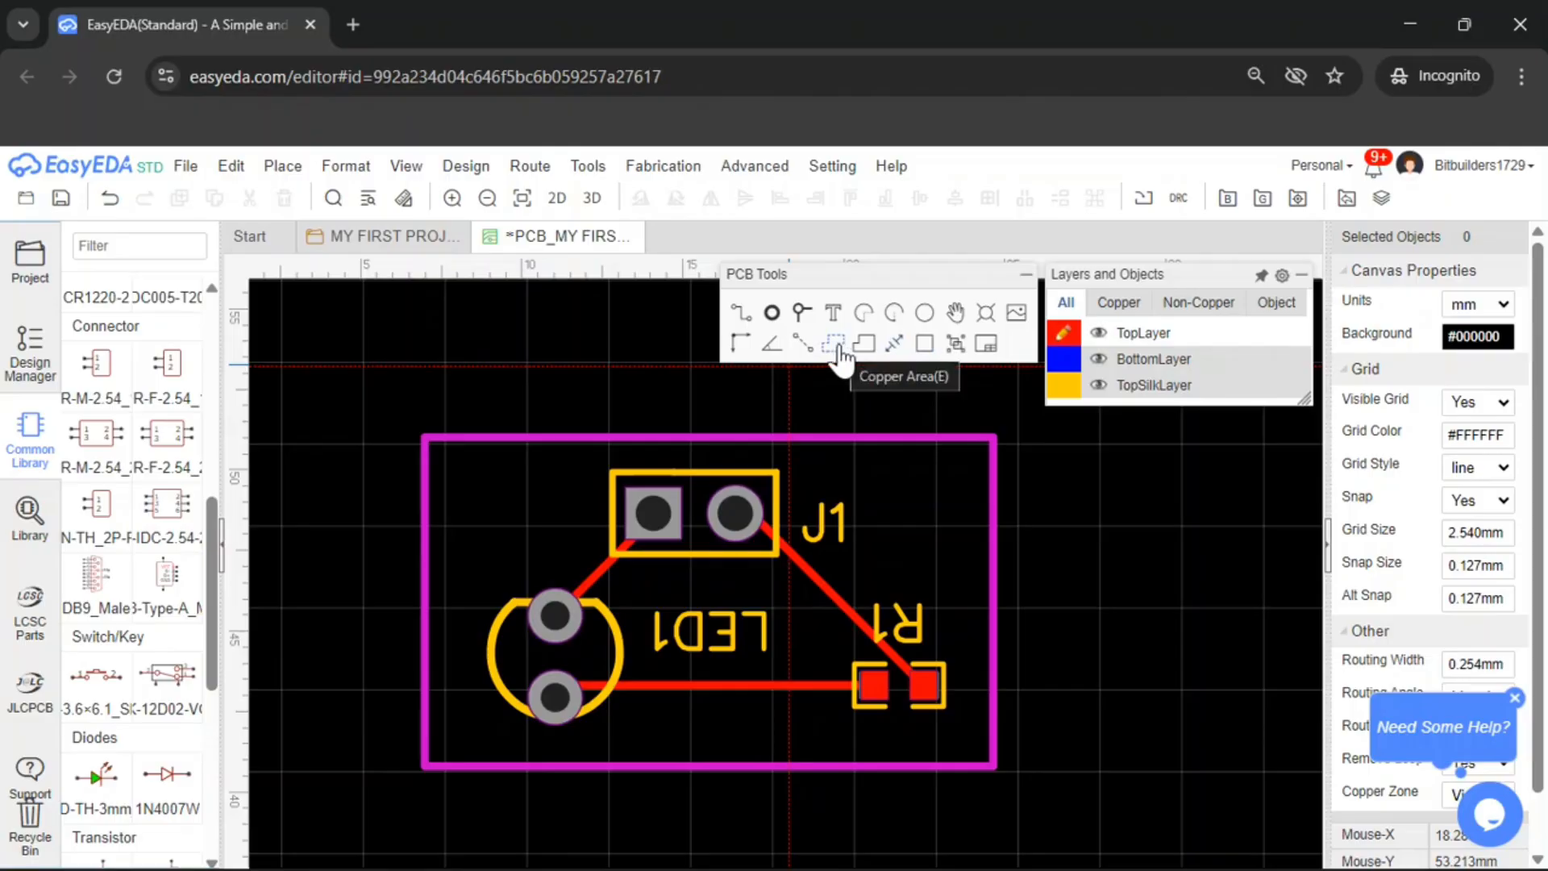
{"action": "left_click", "coordinate": [836, 345]}
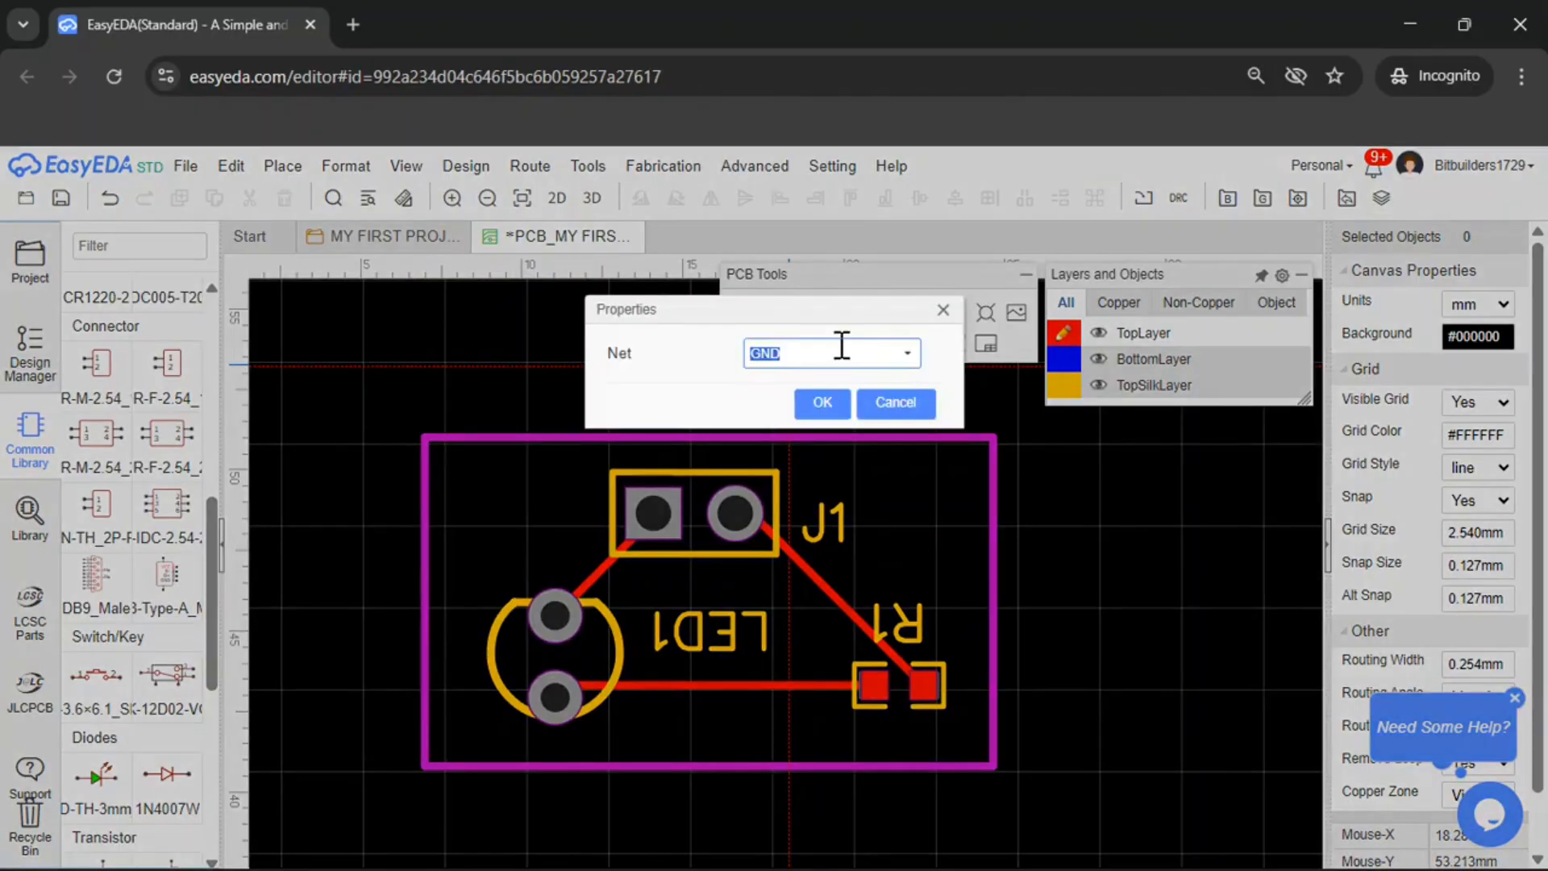
{"action": "left_click", "coordinate": [822, 403]}
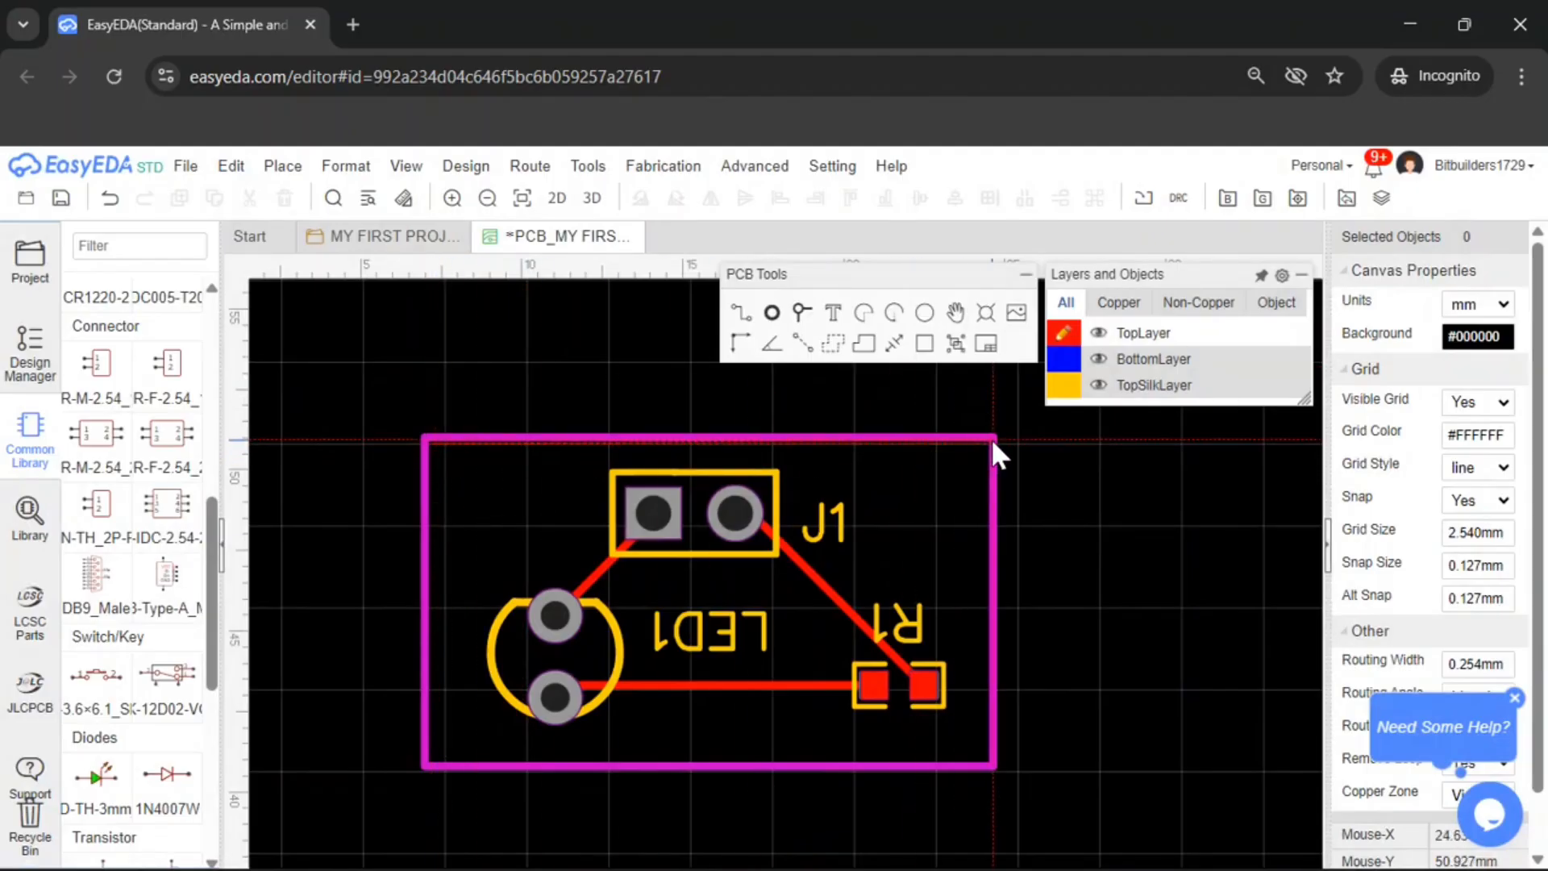
{"action": "left_click", "coordinate": [985, 757]}
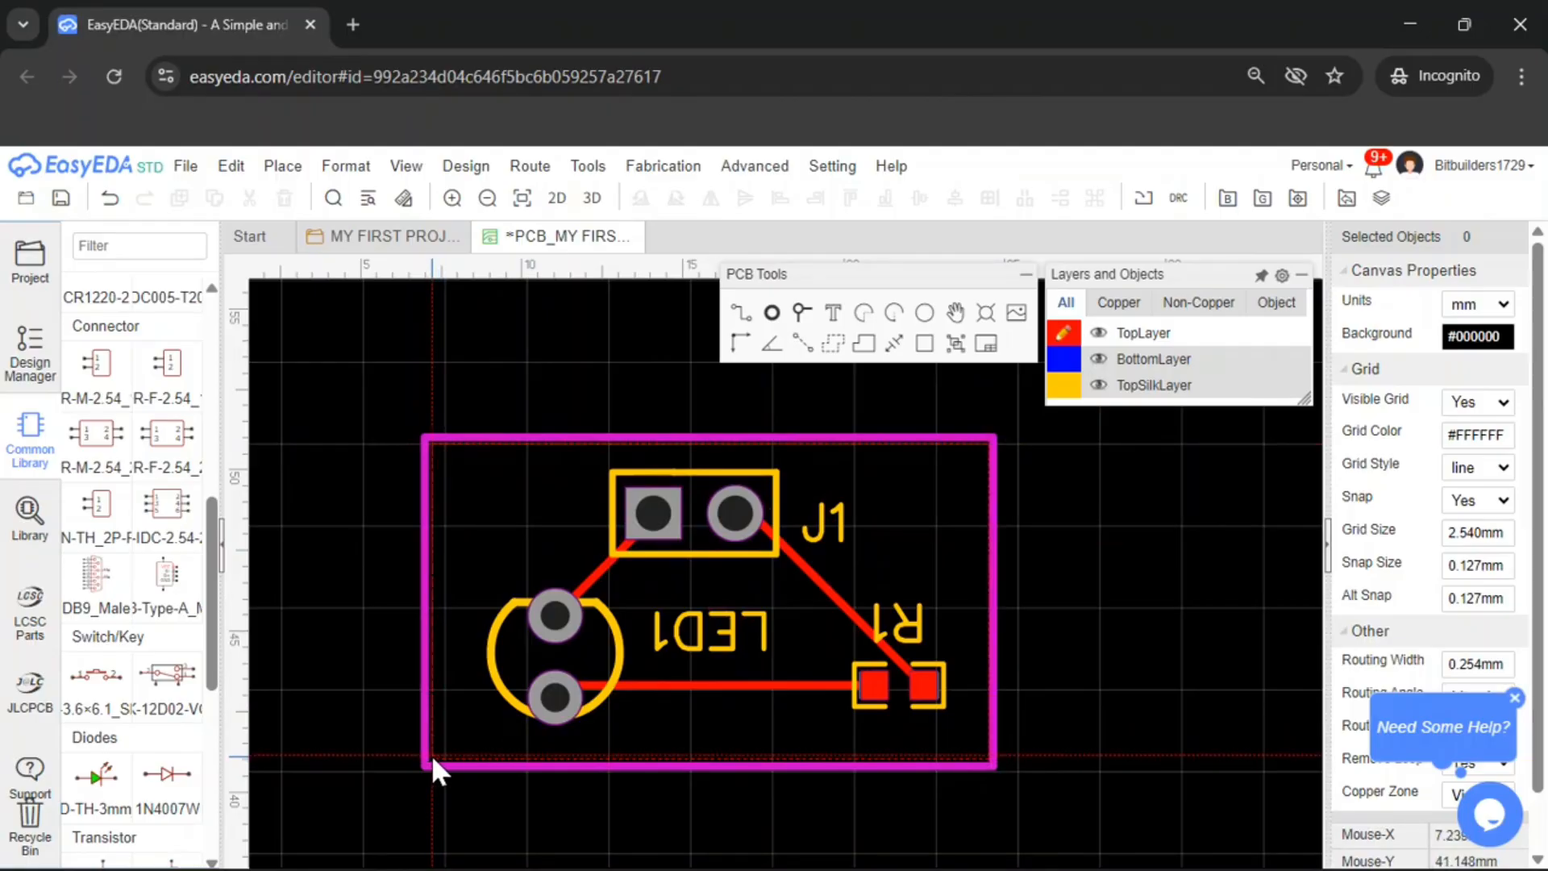
{"action": "left_click", "coordinate": [432, 755]}
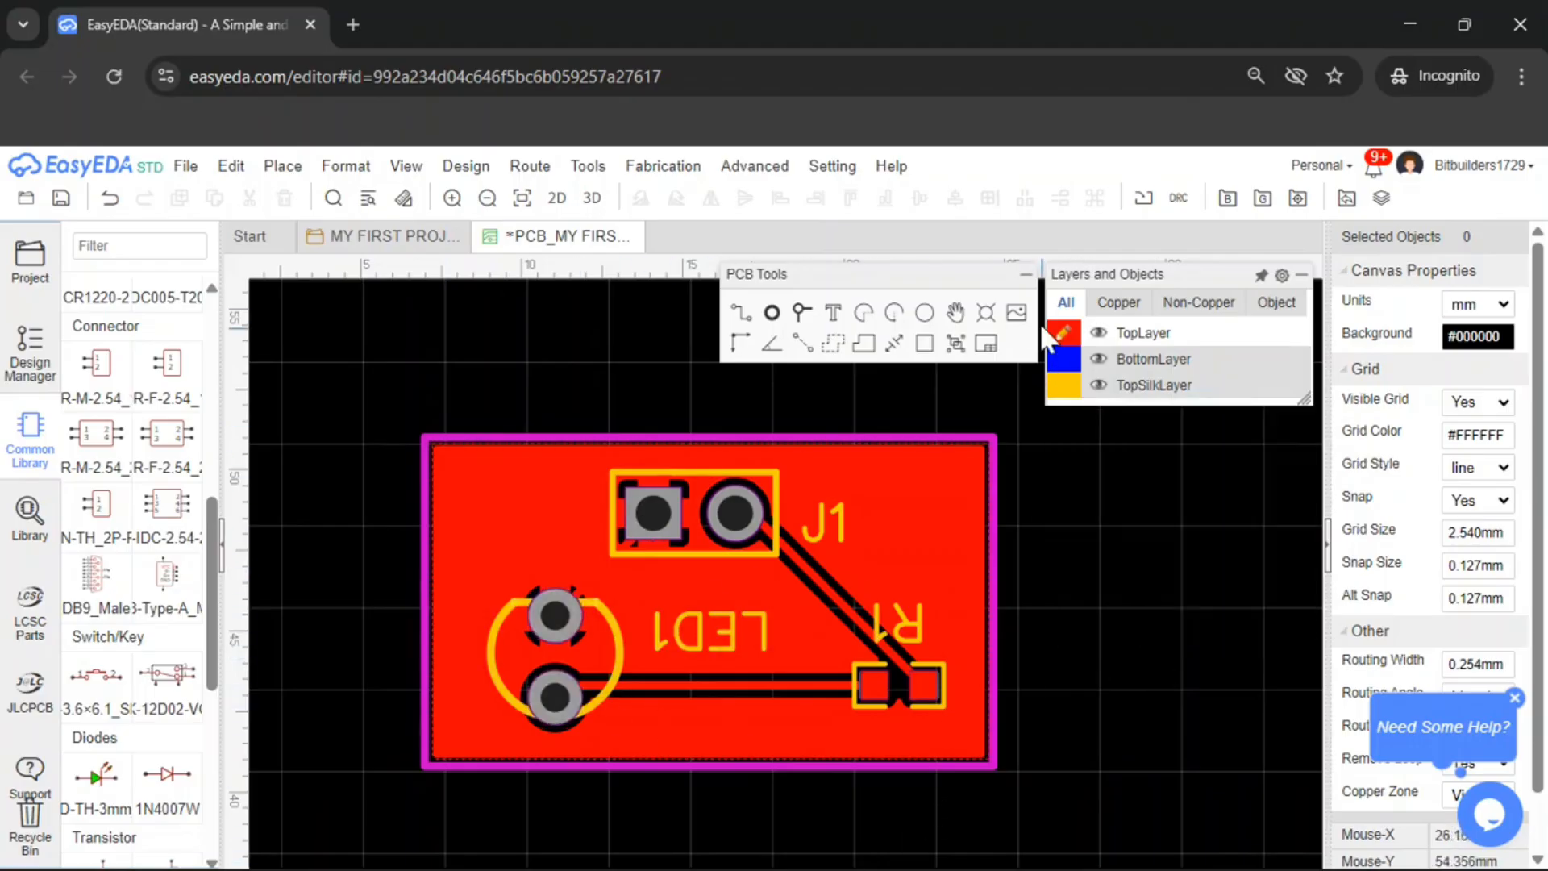
{"action": "key", "text": "ctrl+z"}
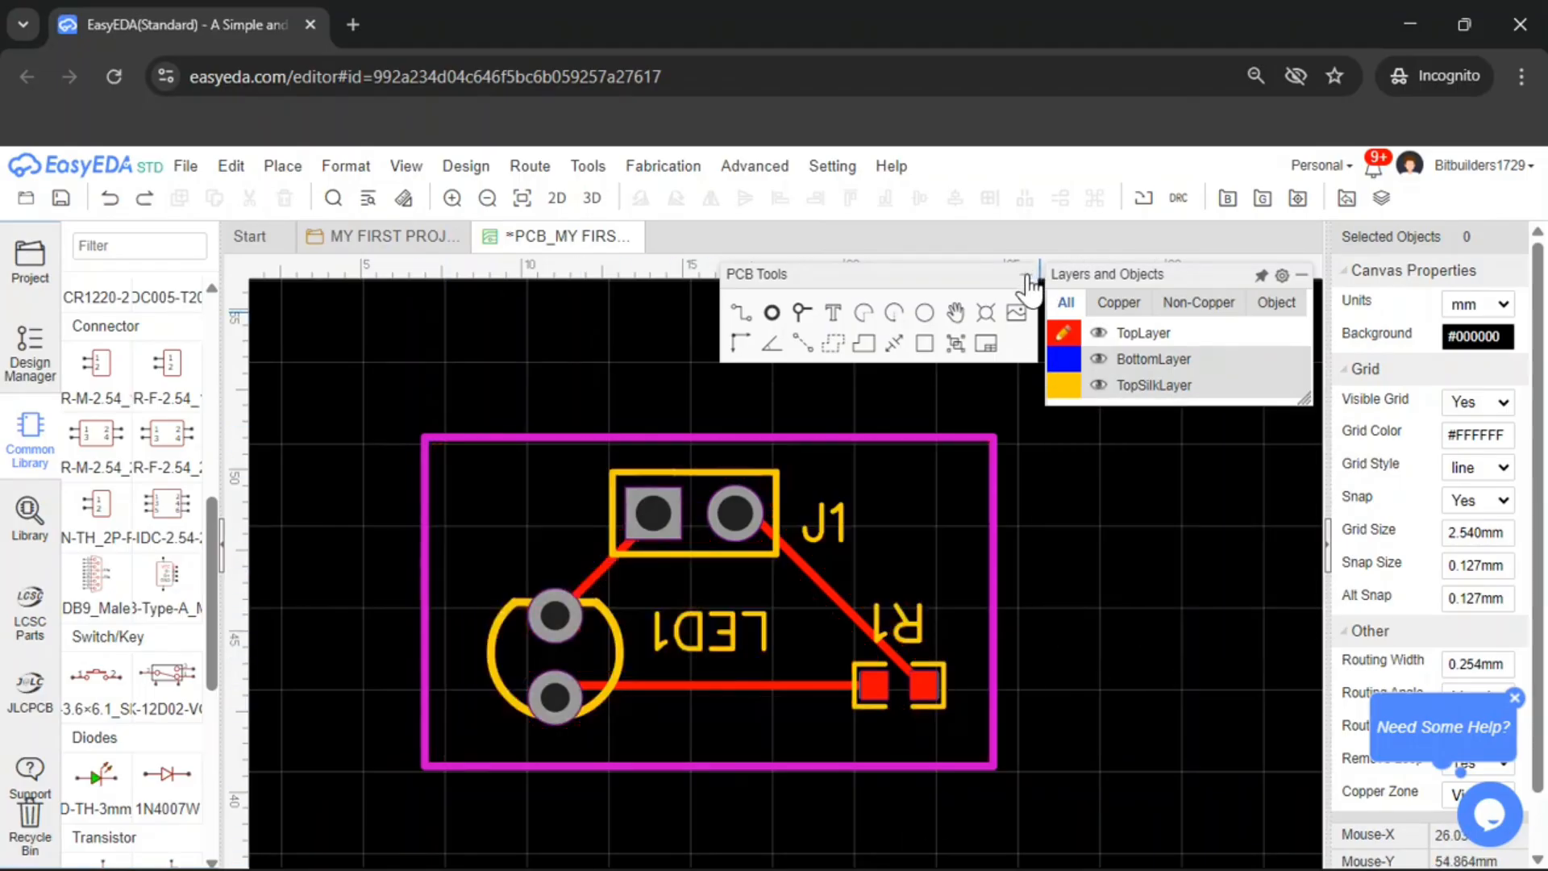
Place mounting holes near the board's top-left and top-right corners
{"action": "left_click", "coordinate": [987, 313]}
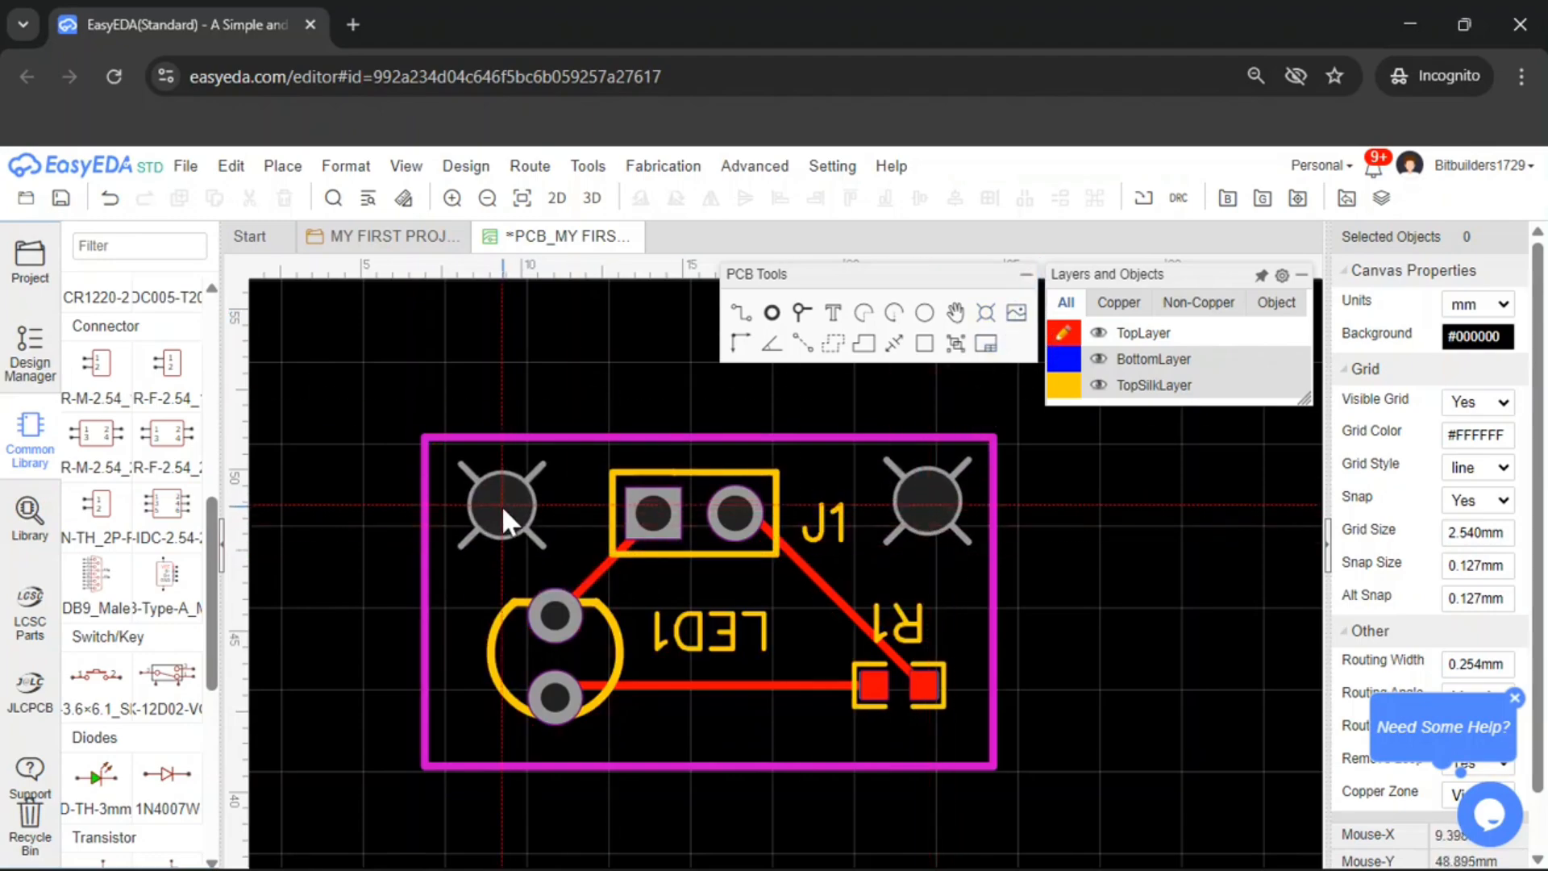
{"action": "left_click", "coordinate": [502, 504]}
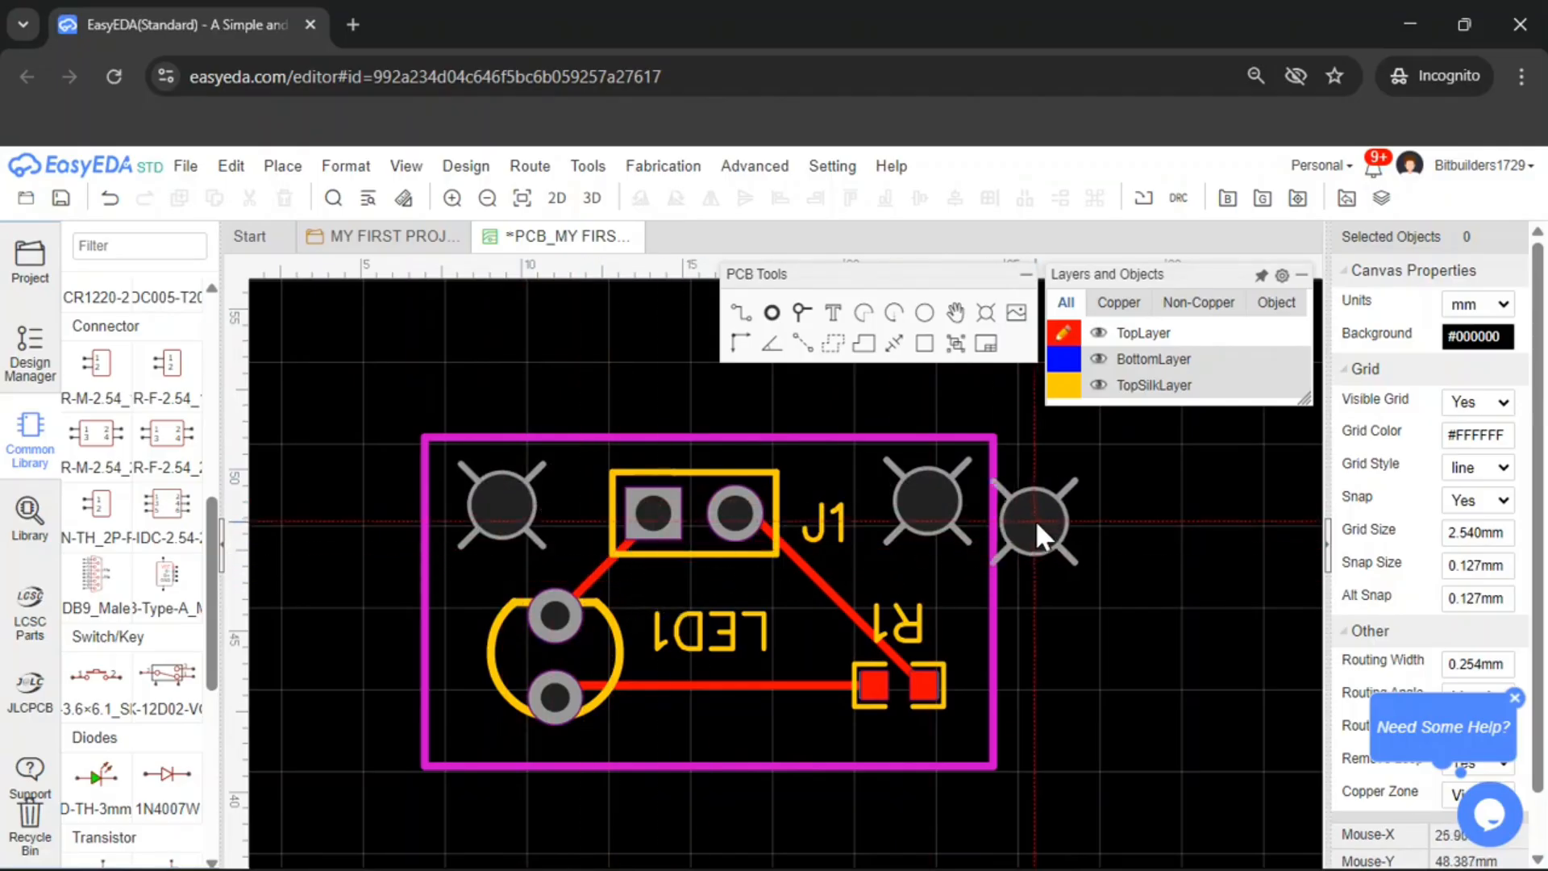
{"action": "key", "text": "Escape"}
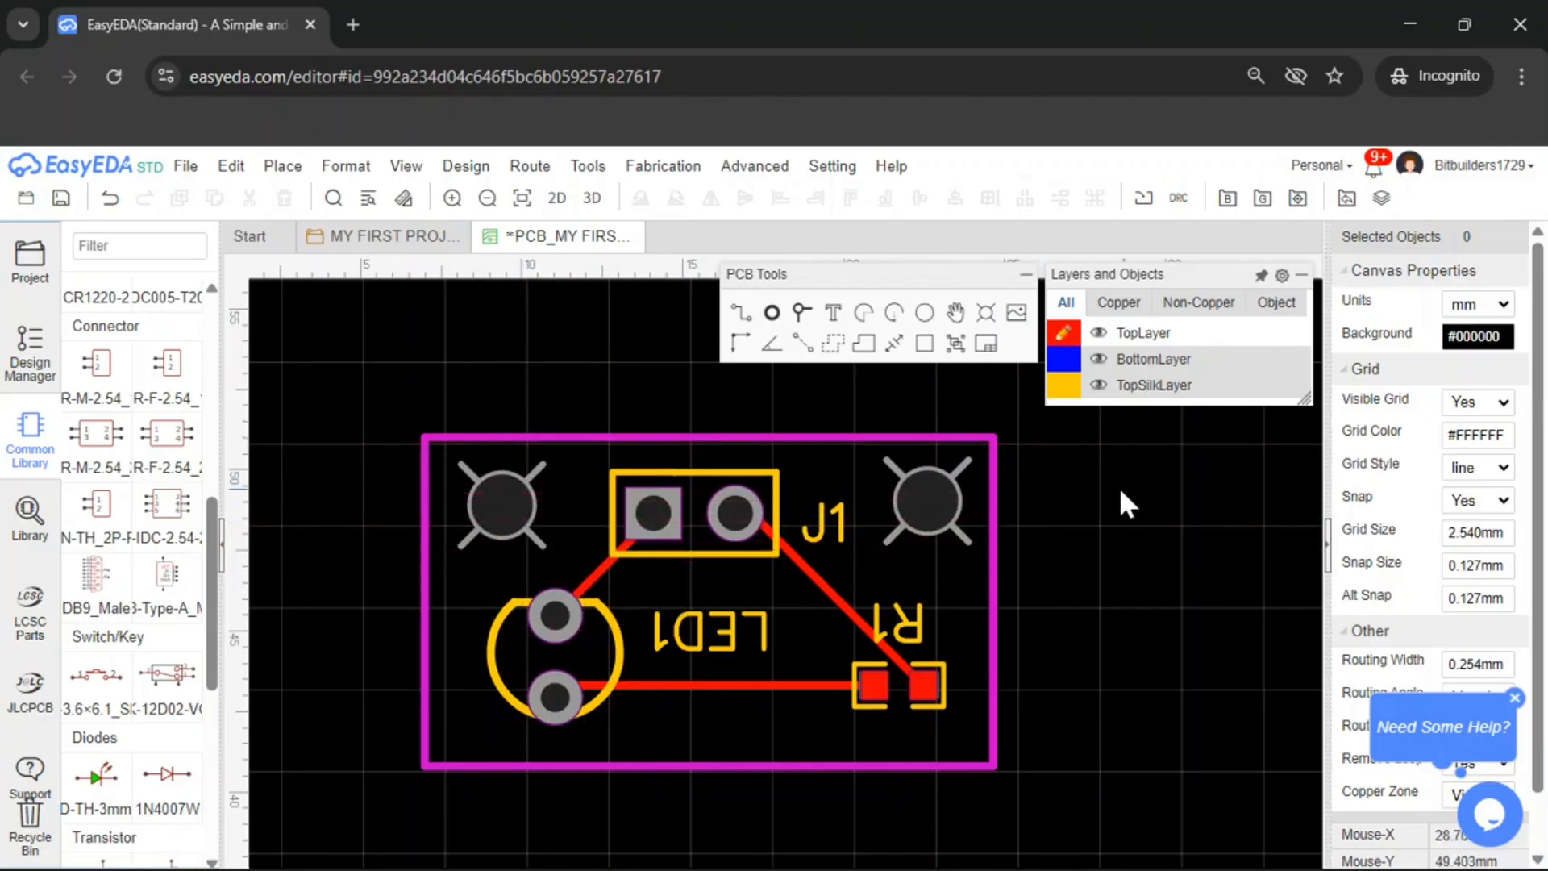
Select the top-right mounting hole and inspect its hole properties
{"action": "scroll", "coordinate": [936, 492], "scroll_direction": "up", "scroll_amount": 3}
{"action": "scroll", "coordinate": [957, 499], "scroll_direction": "down", "scroll_amount": 3}
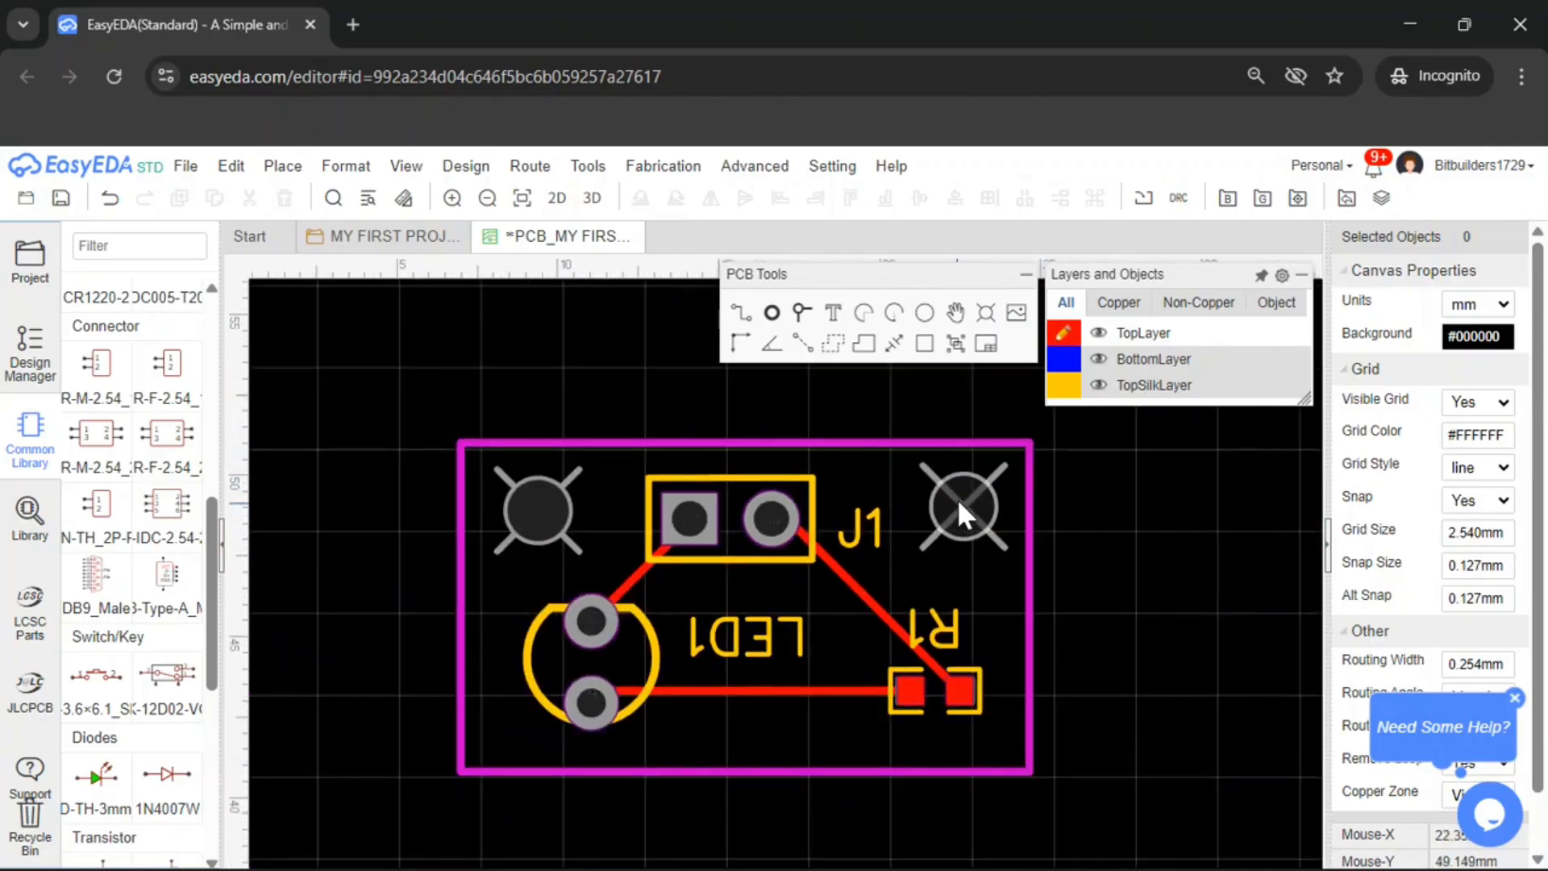
{"action": "scroll", "coordinate": [960, 497], "scroll_direction": "up", "scroll_amount": 3}
{"action": "left_click", "coordinate": [963, 497]}
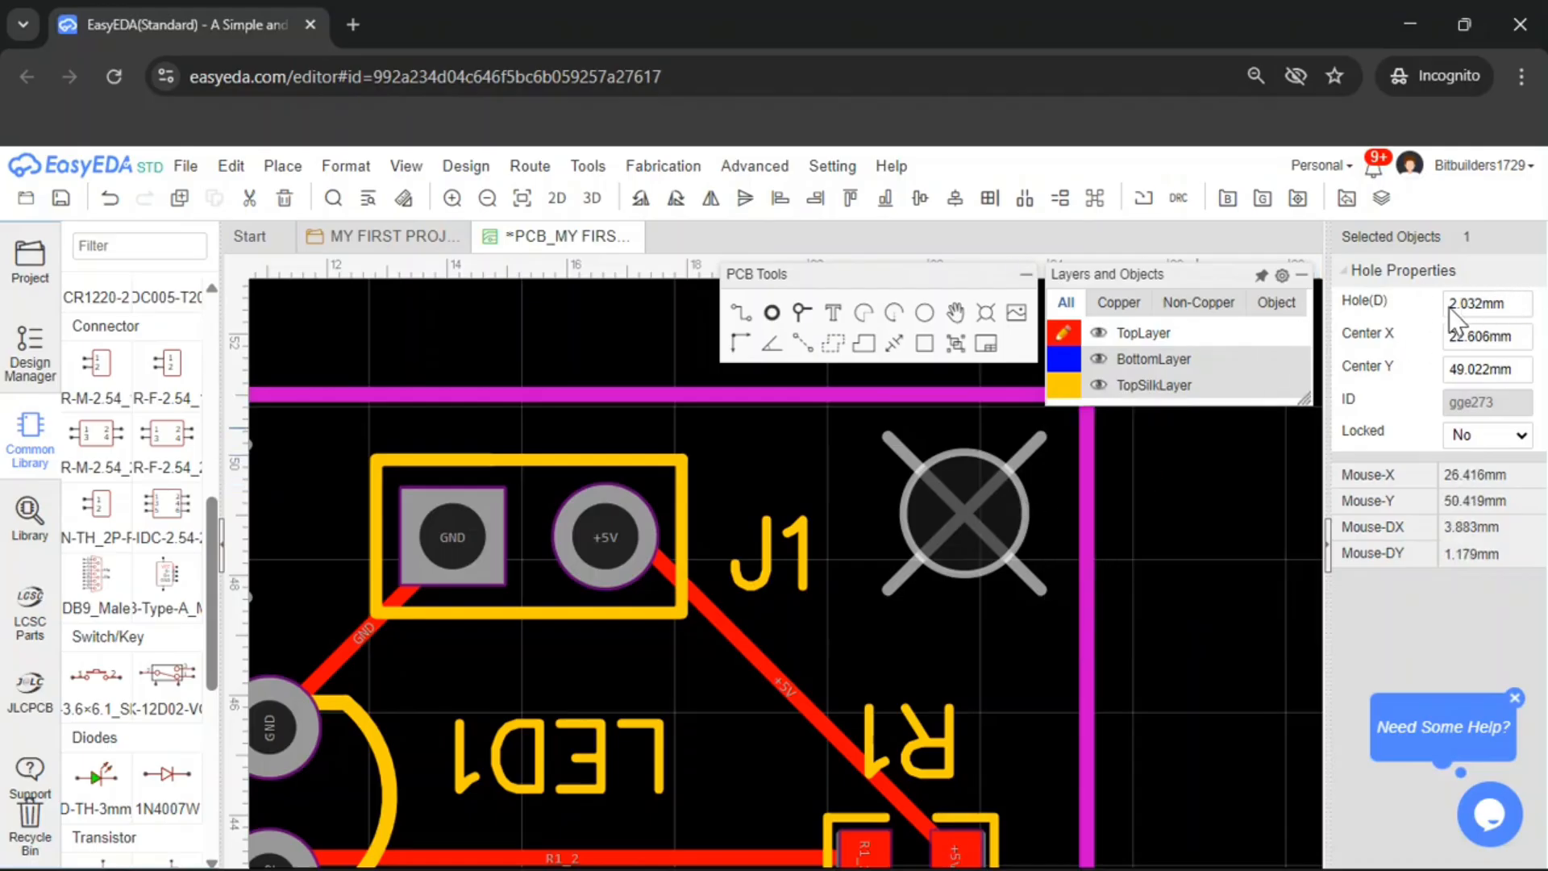
{"action": "scroll", "coordinate": [1144, 502], "scroll_direction": "down", "scroll_amount": 3}
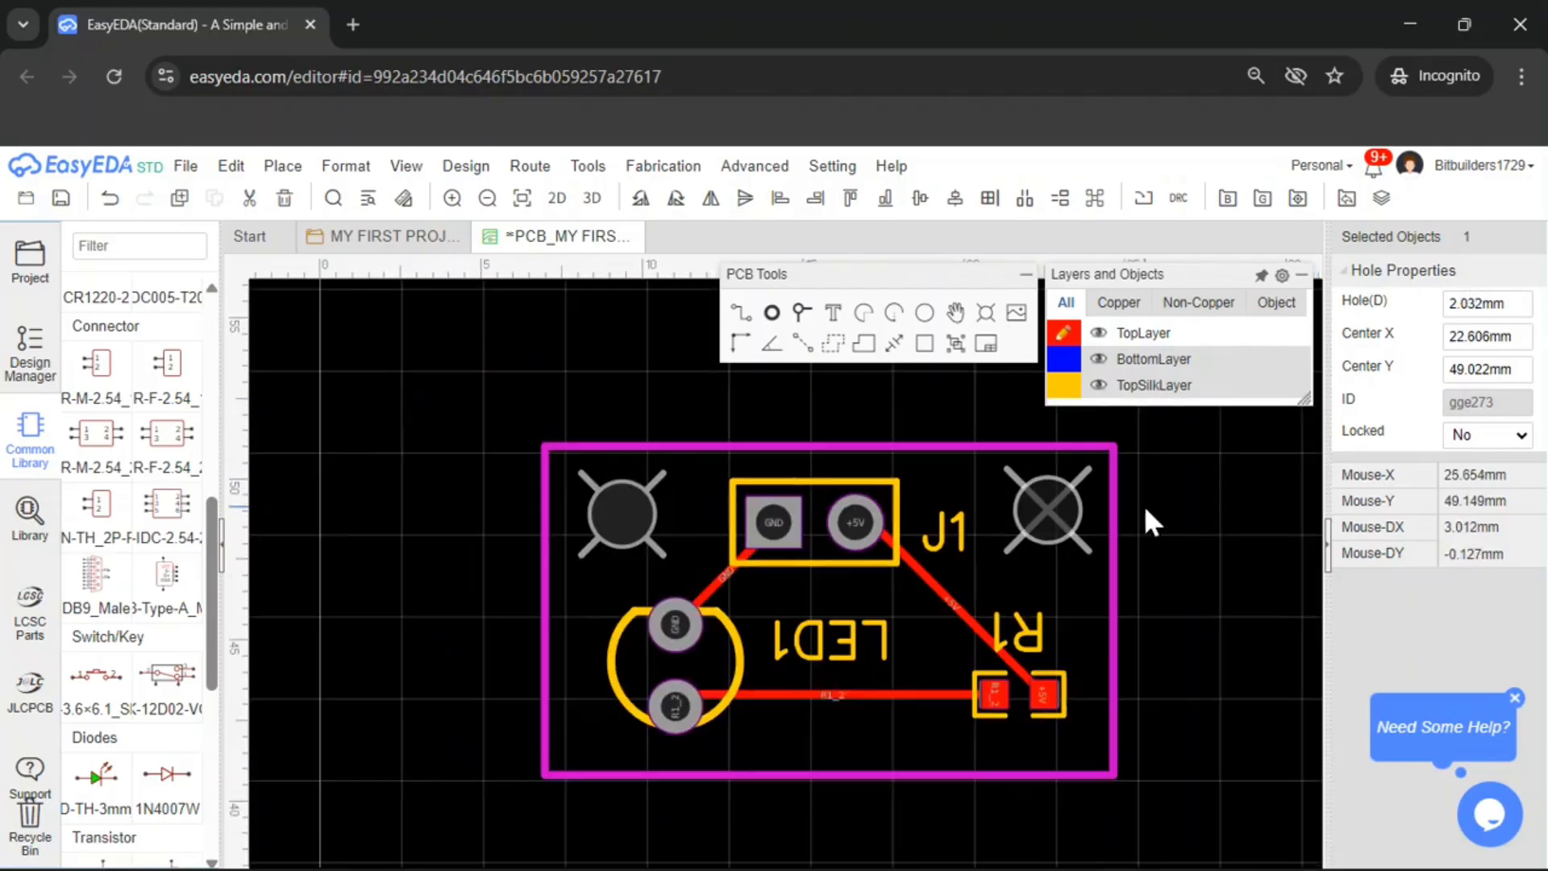
{"action": "left_click", "coordinate": [1171, 588]}
{"action": "mouse_move", "coordinate": [1172, 587]}
{"action": "right_mouse_down"}
{"action": "mouse_move", "coordinate": [1034, 560]}
{"action": "mouse_move", "coordinate": [1183, 546]}
{"action": "mouse_move", "coordinate": [1173, 580]}
{"action": "right_mouse_up"}
{"action": "scroll", "coordinate": [1034, 560], "scroll_direction": "up", "scroll_amount": 2}
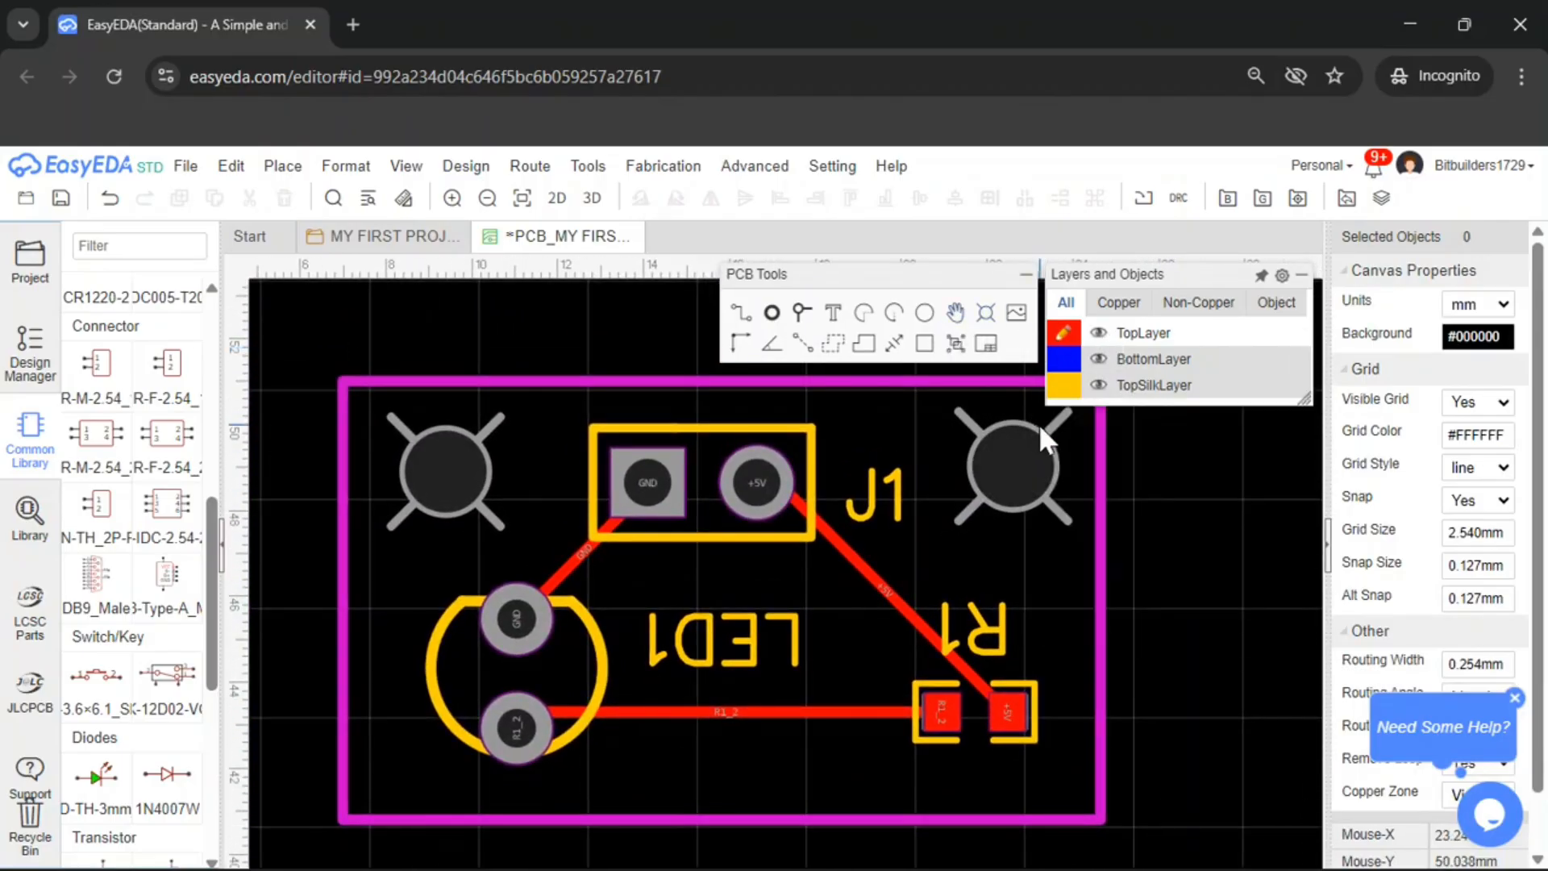
{"action": "scroll", "coordinate": [1047, 461], "scroll_direction": "down", "scroll_amount": 1}
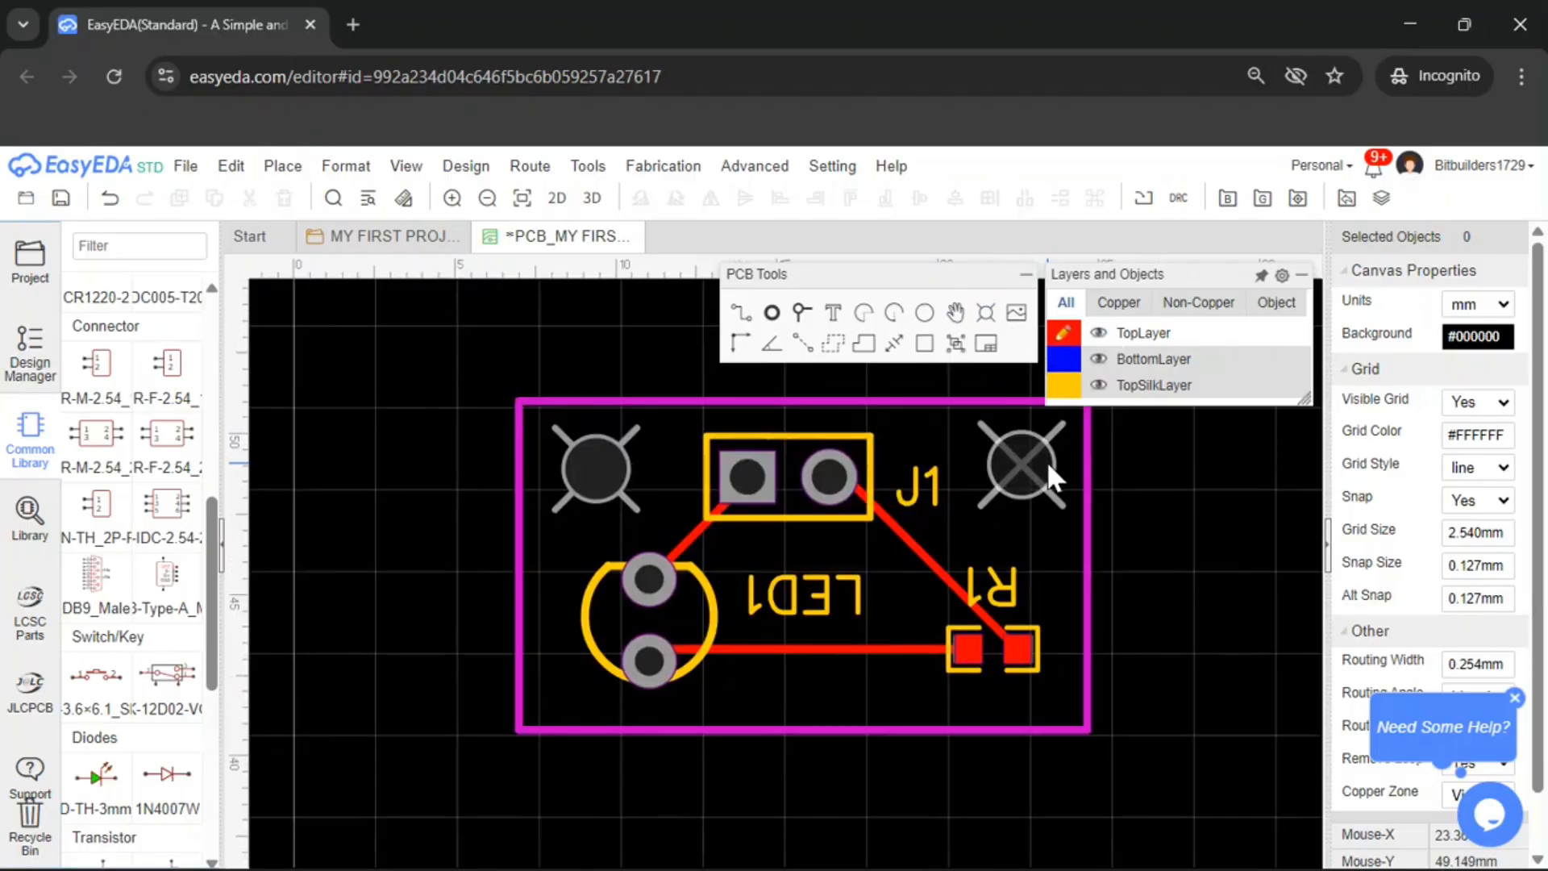
{"action": "scroll", "coordinate": [1047, 461], "scroll_direction": "up", "scroll_amount": 1}
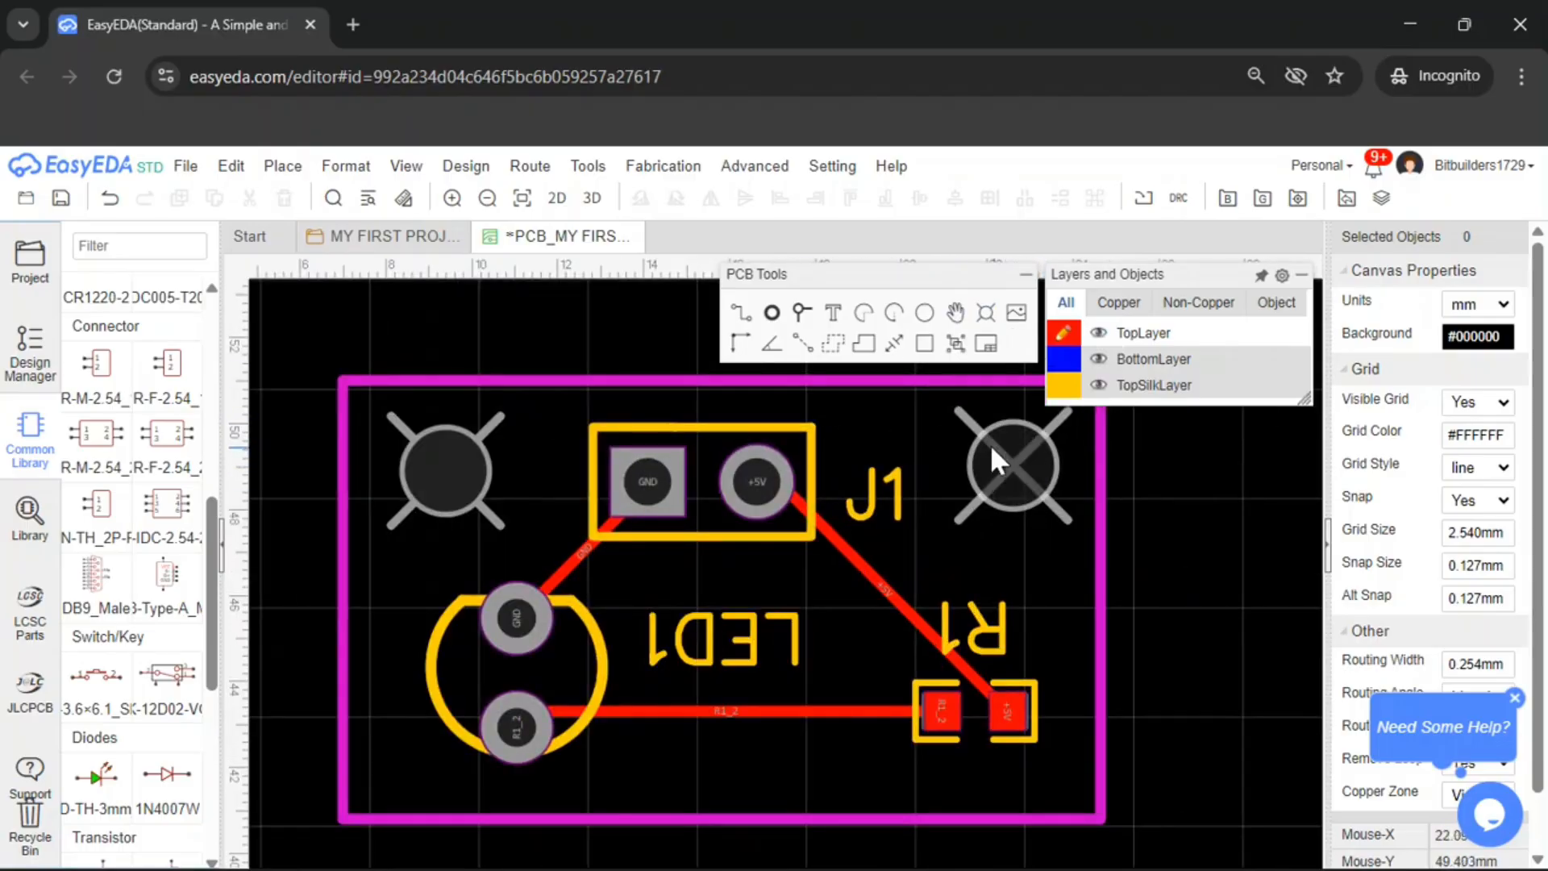
Draw a GND copper area along the board outline to pour copper over the whole board
{"action": "left_click", "coordinate": [835, 359]}
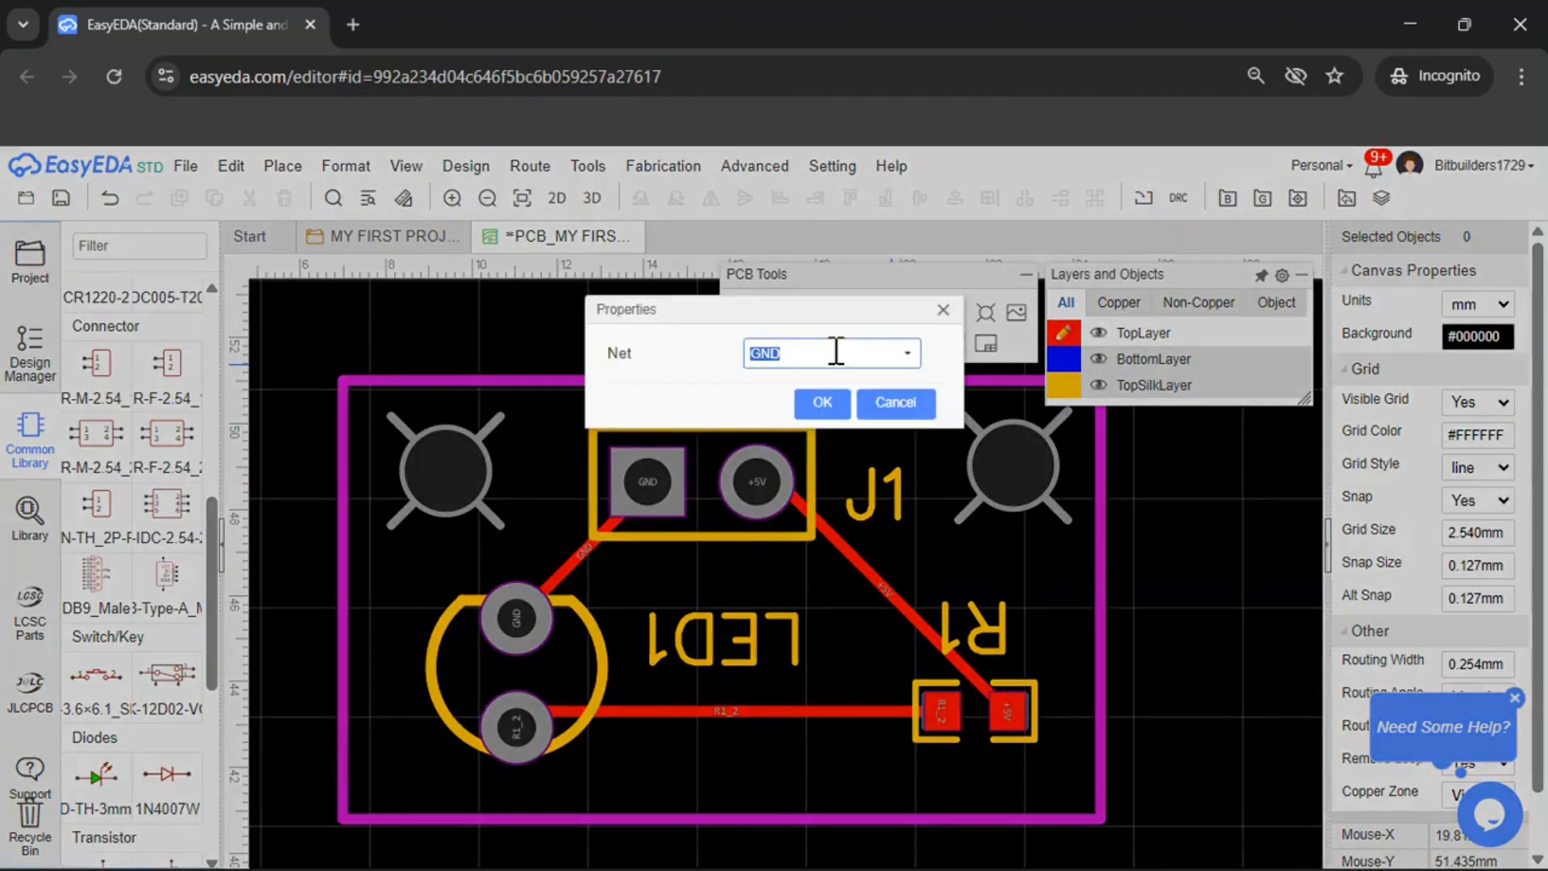
{"action": "left_click", "coordinate": [823, 403]}
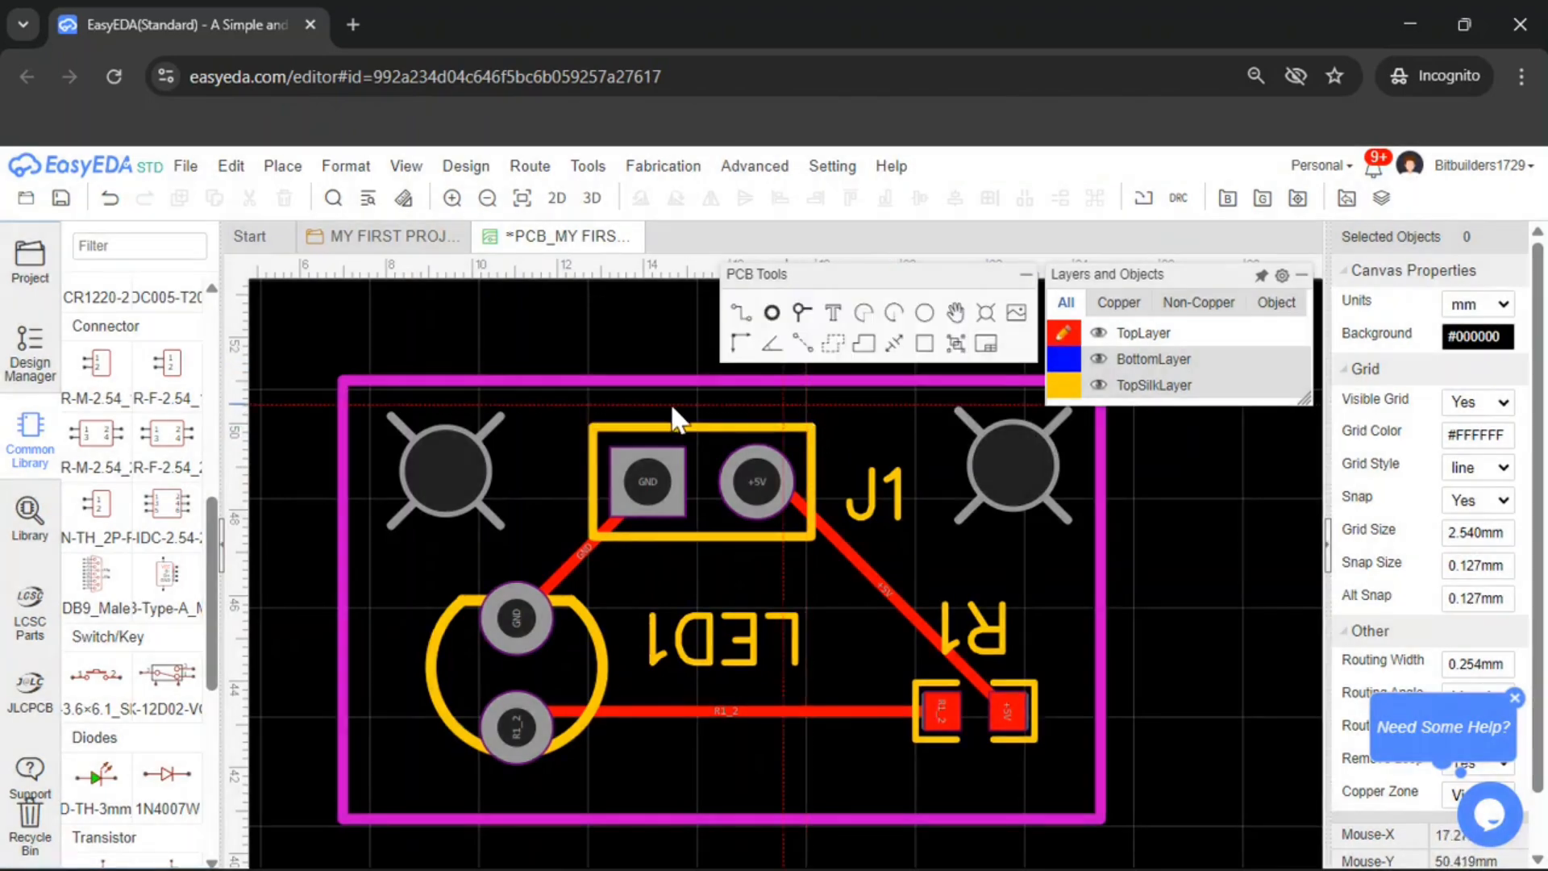
{"action": "left_click", "coordinate": [355, 389]}
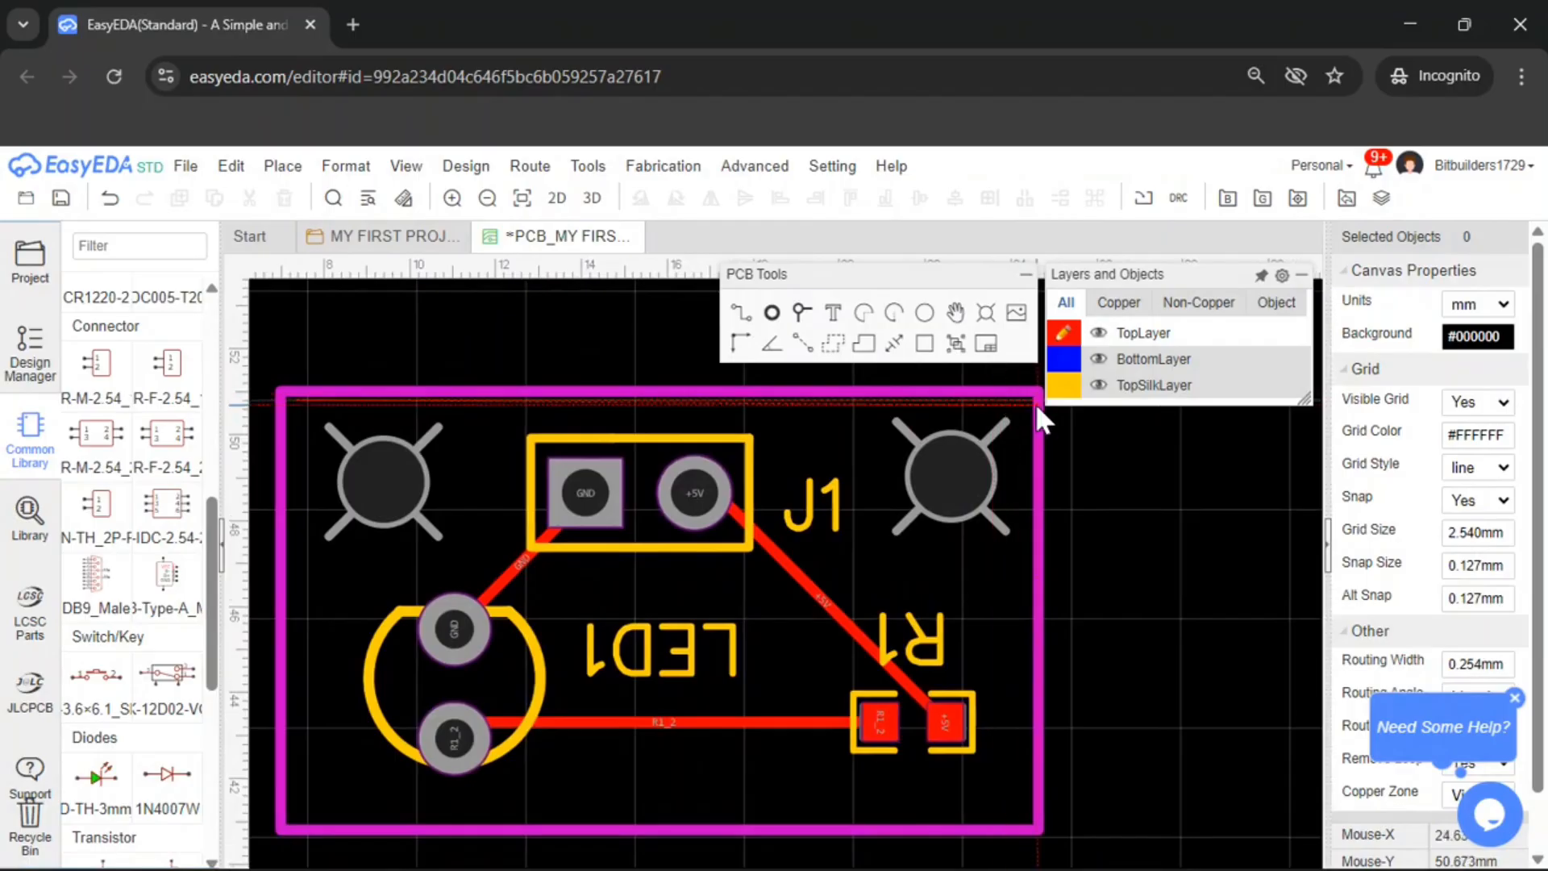
{"action": "left_click", "coordinate": [1024, 397]}
{"action": "left_click", "coordinate": [1025, 808]}
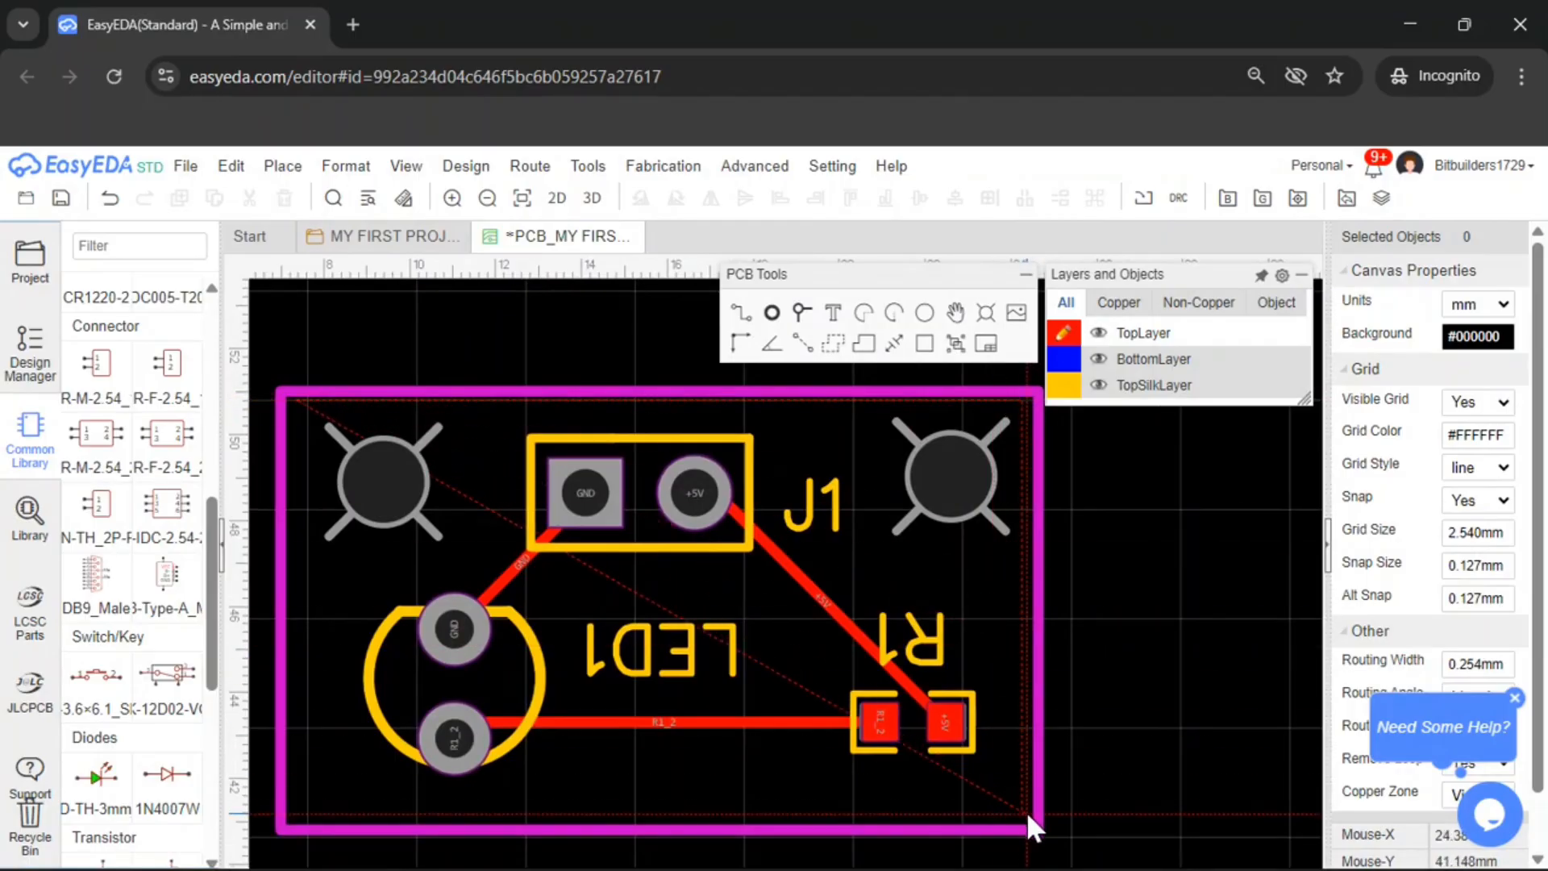
{"action": "double_click", "coordinate": [295, 809]}
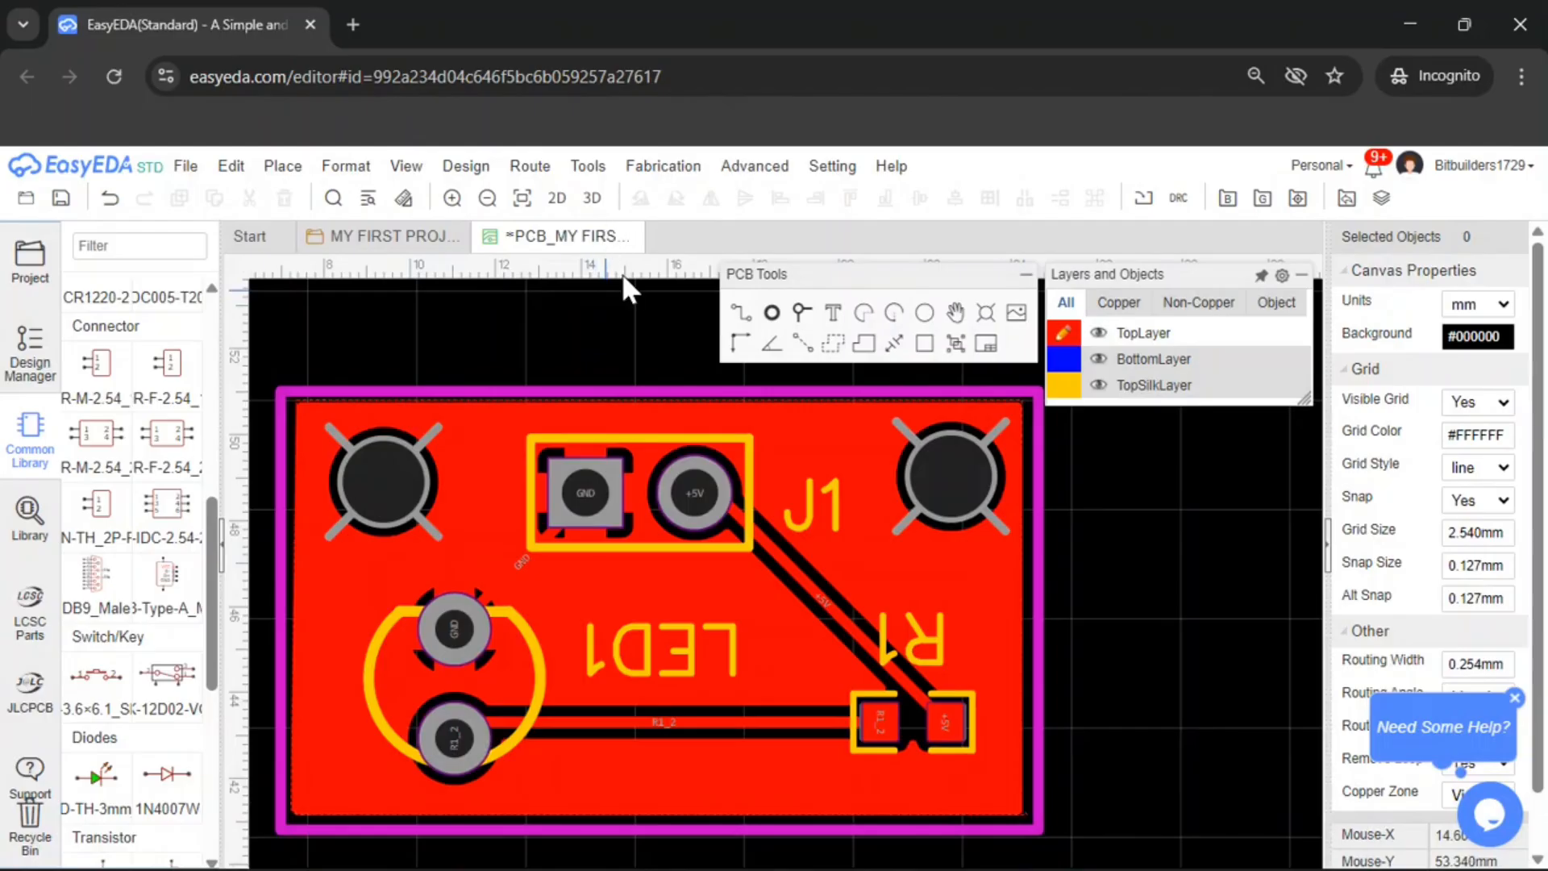
Open the 2D photo preview of the board, inspect it, and close it
{"action": "left_click_drag", "start_coordinate": [766, 282], "coordinate": [1226, 353]}
{"action": "scroll", "coordinate": [865, 326], "scroll_direction": "down", "scroll_amount": 3}
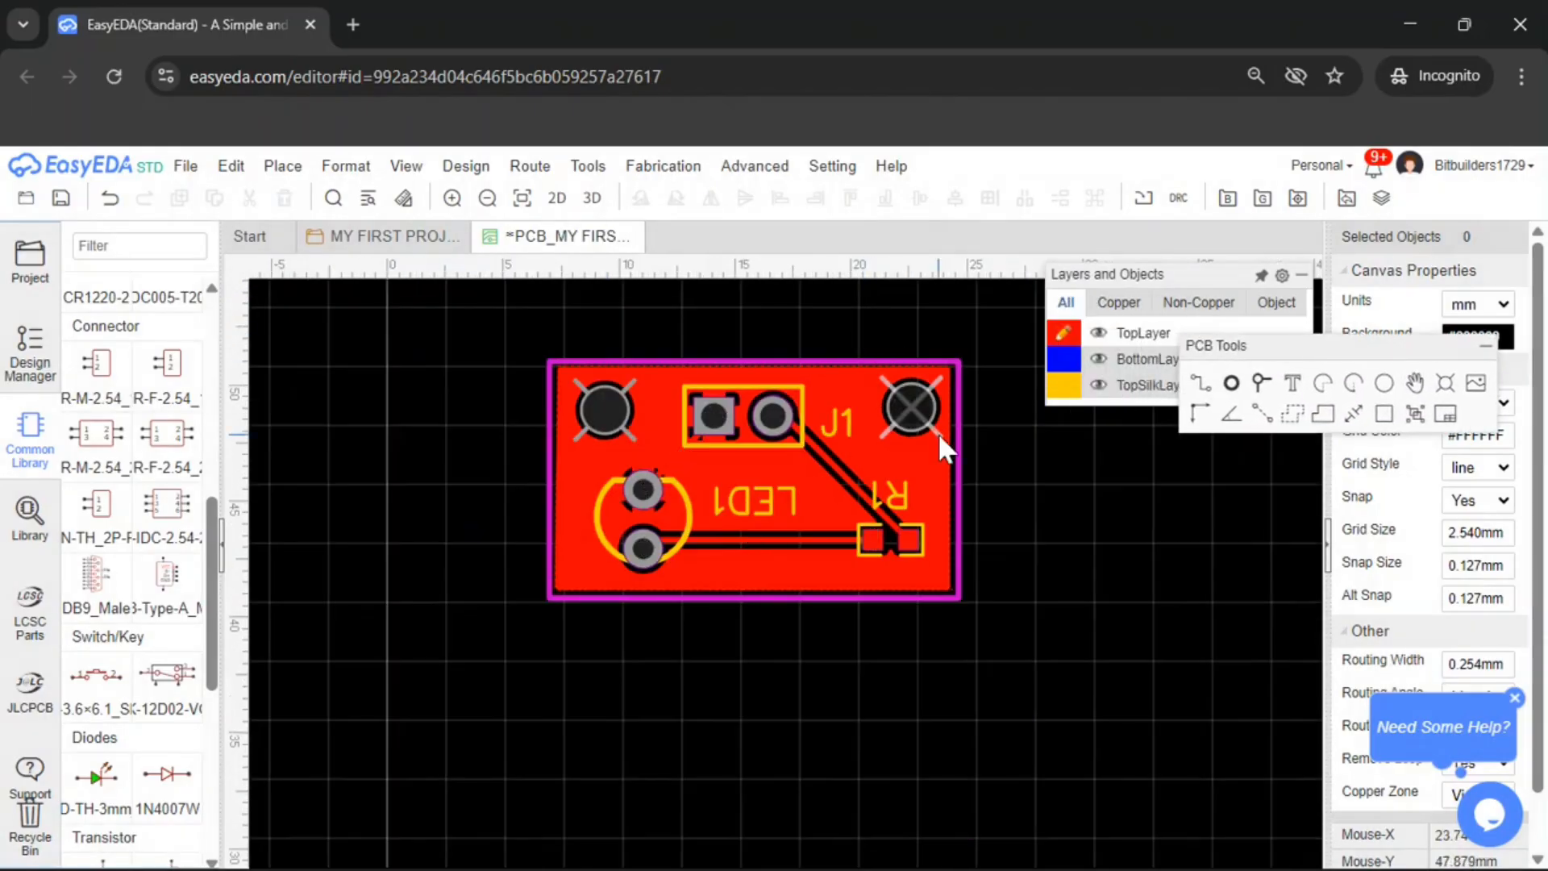
{"action": "scroll", "coordinate": [1024, 524], "scroll_direction": "up", "scroll_amount": 3}
{"action": "scroll", "coordinate": [1010, 524], "scroll_direction": "down", "scroll_amount": 2}
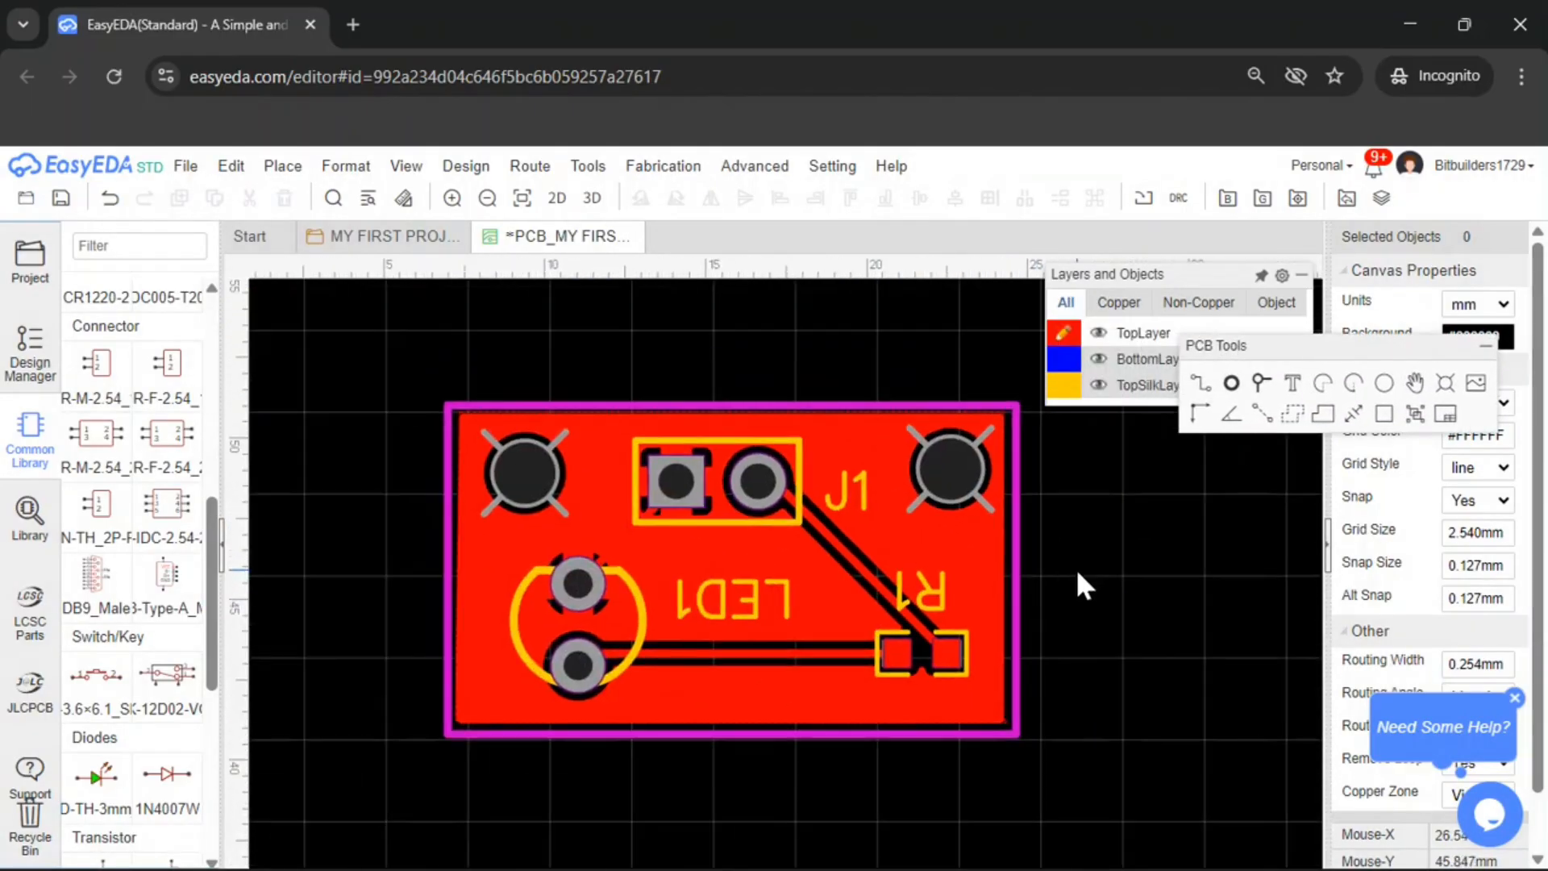
{"action": "left_click", "coordinate": [561, 201]}
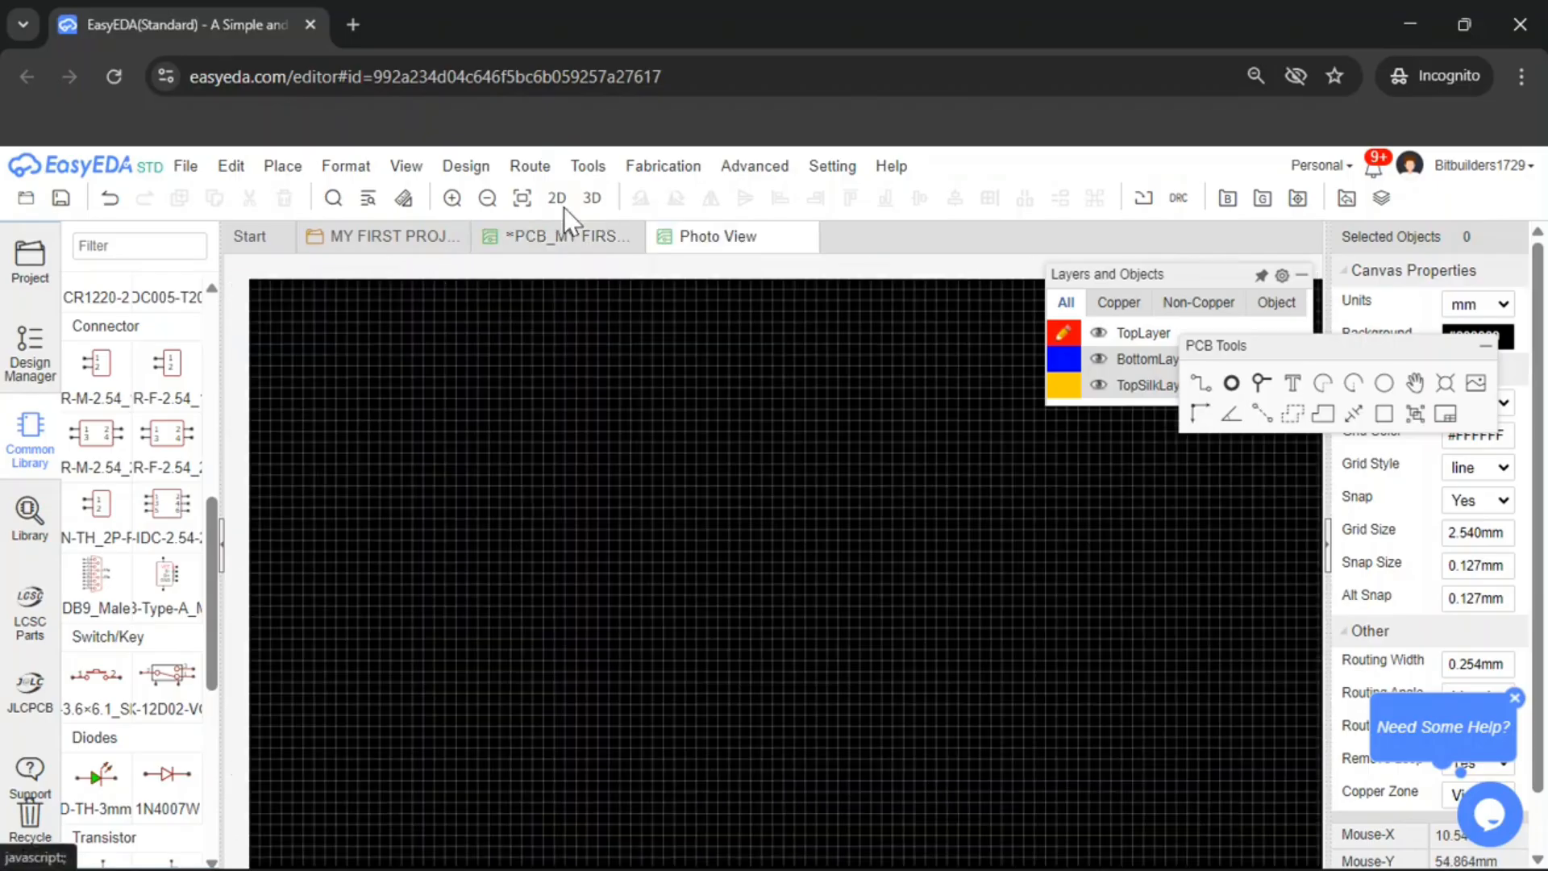
{"action": "scroll", "coordinate": [788, 587], "scroll_direction": "up", "scroll_amount": 5}
{"action": "scroll", "coordinate": [788, 581], "scroll_direction": "down", "scroll_amount": 3}
{"action": "scroll", "coordinate": [766, 577], "scroll_direction": "up", "scroll_amount": 3}
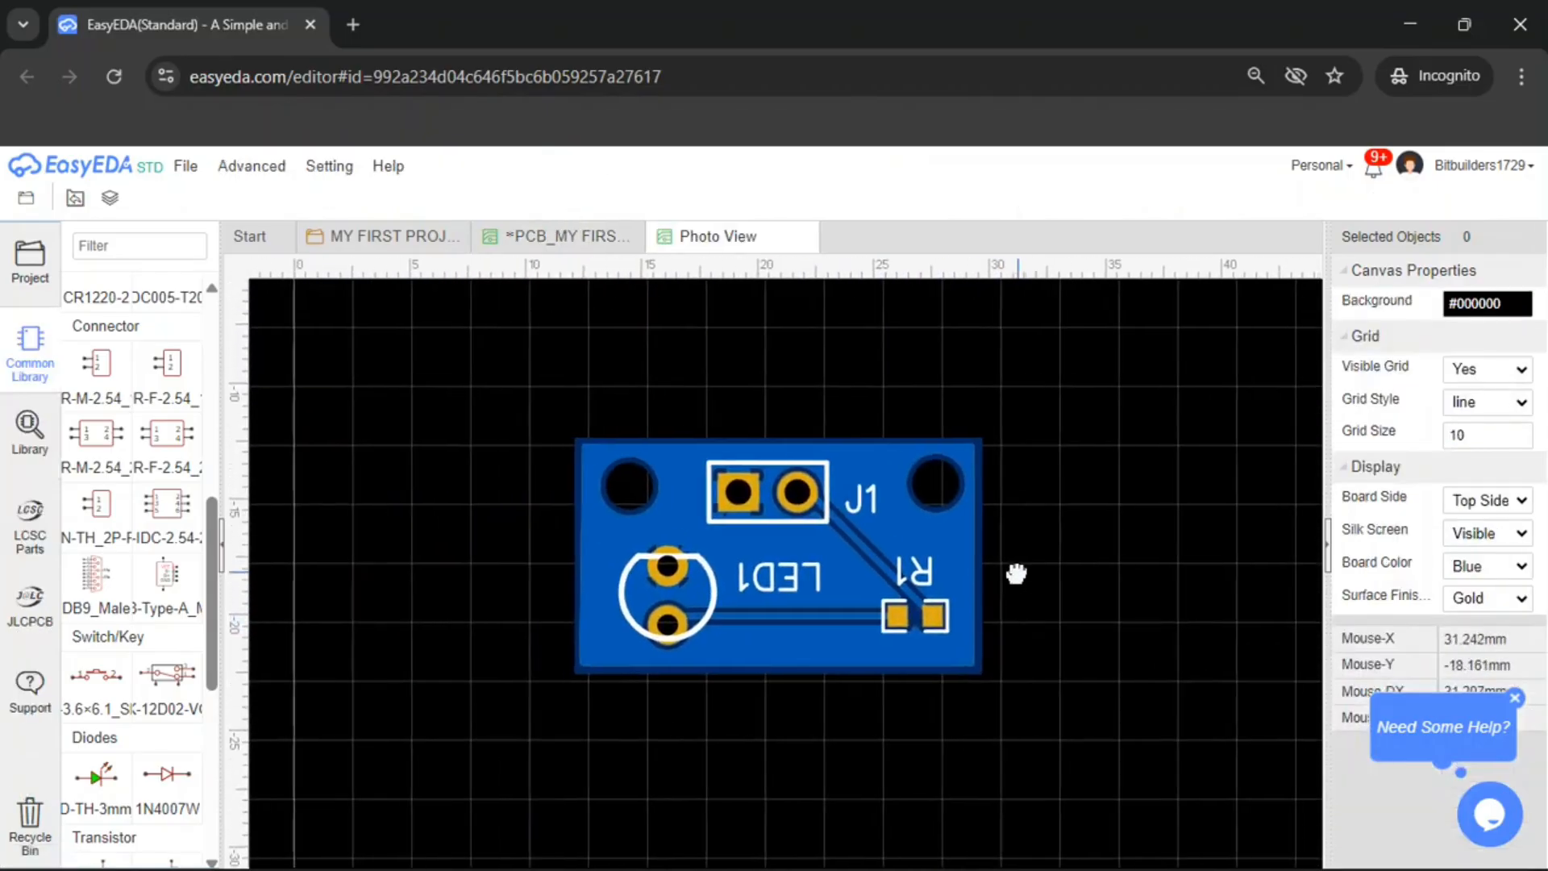
{"action": "scroll", "coordinate": [744, 577], "scroll_direction": "down", "scroll_amount": 2}
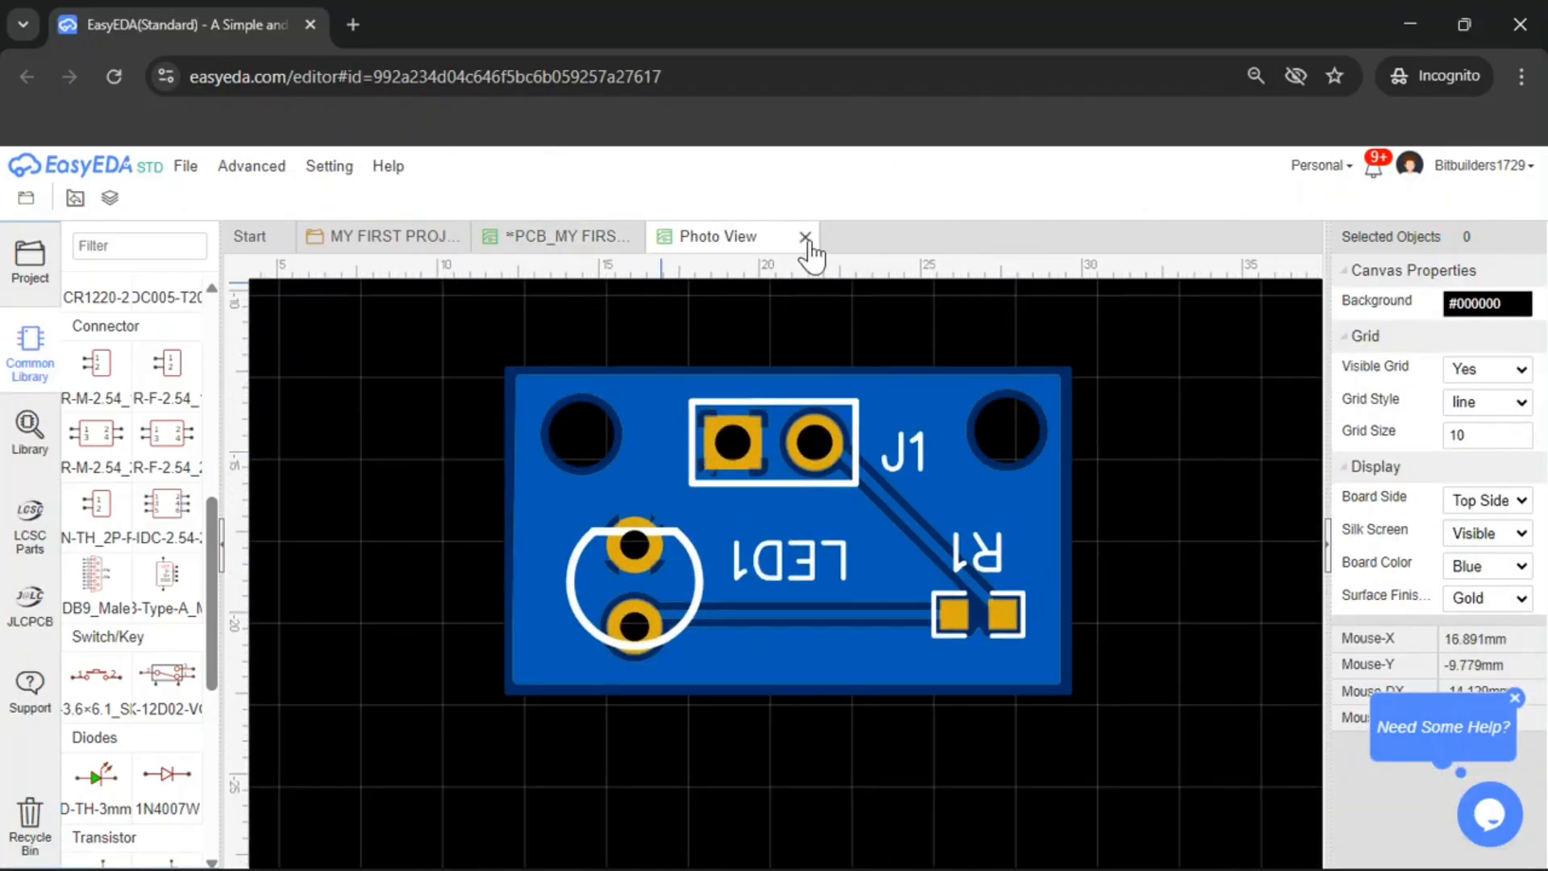
{"action": "left_click", "coordinate": [803, 236]}
Open the 3D view of the board and rotate it
{"action": "left_click", "coordinate": [585, 203]}
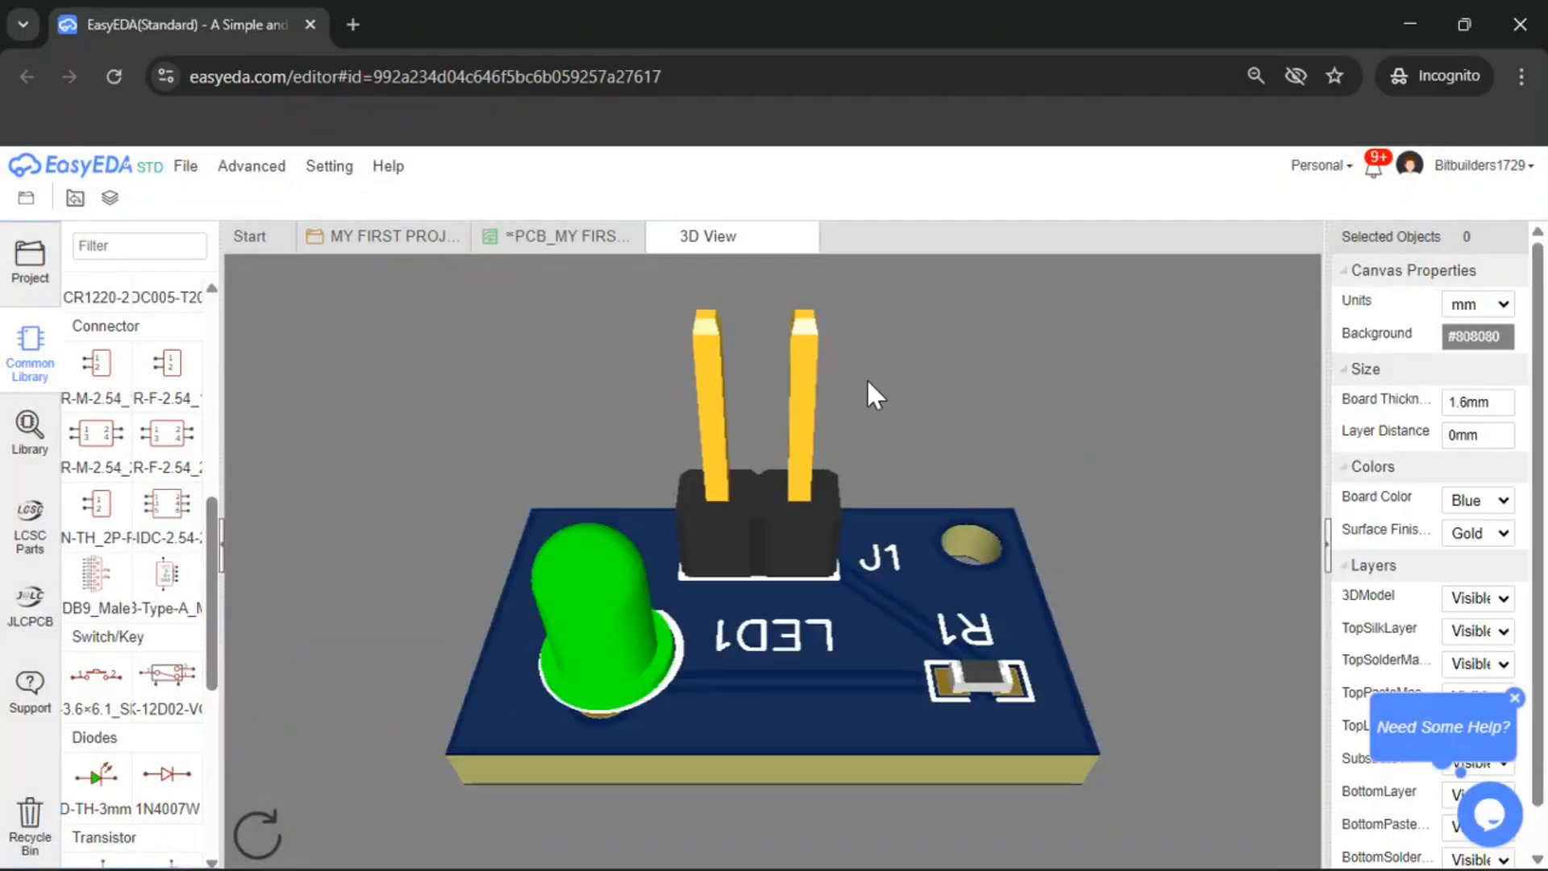
{"action": "left_click_drag", "start_coordinate": [868, 379], "coordinate": [1065, 508]}
{"action": "scroll", "coordinate": [1497, 548], "scroll_direction": "down", "scroll_amount": 1}
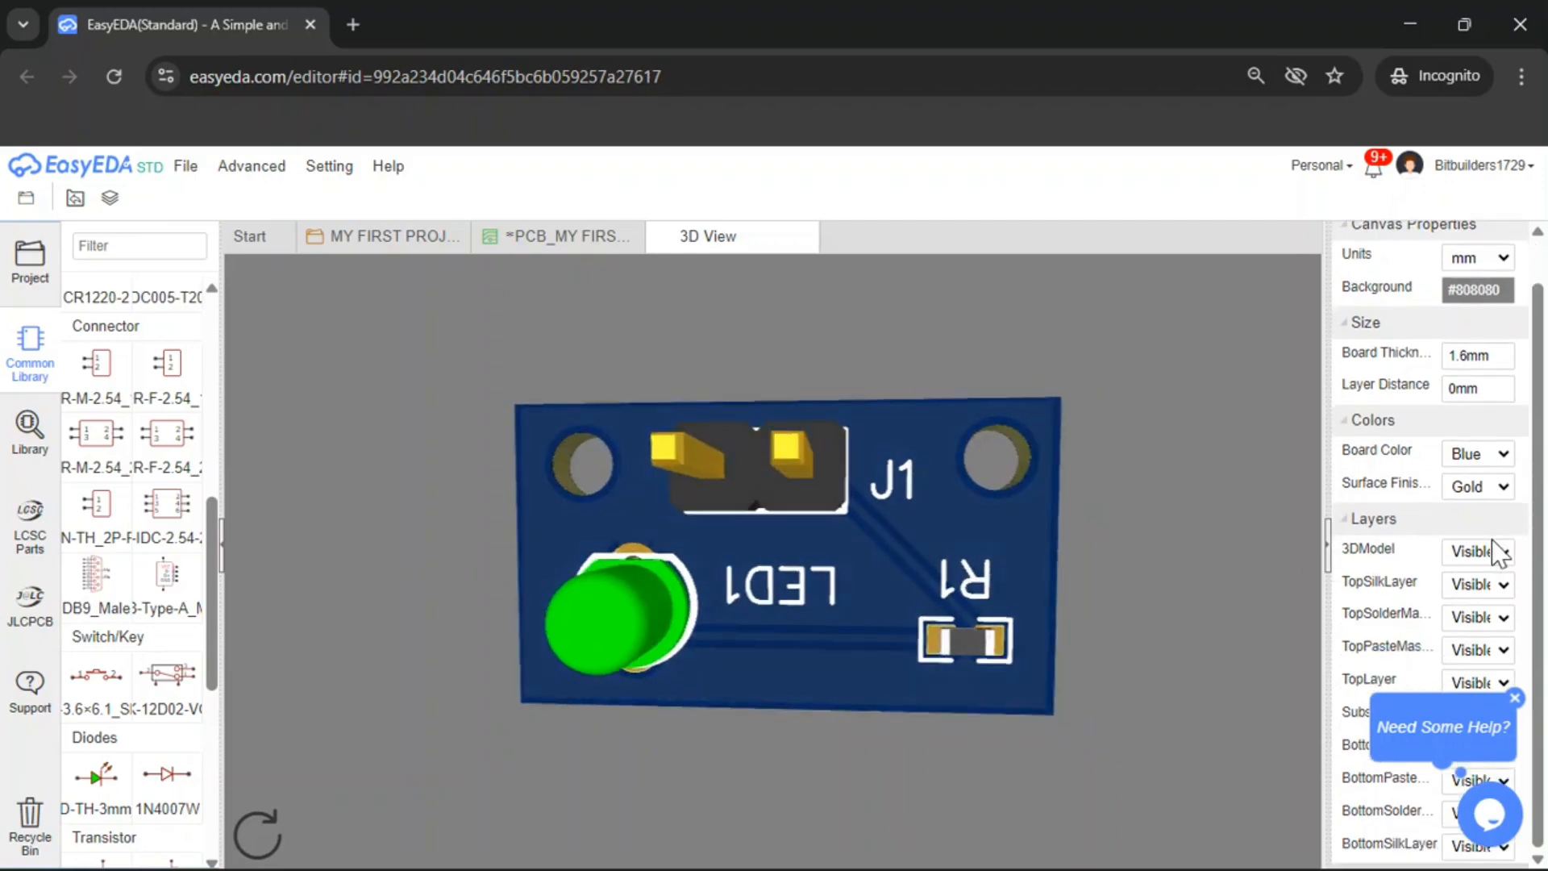
Preview Red and Yellow board colours in the 3D view and set the board colour to Green
{"action": "left_click", "coordinate": [1508, 459]}
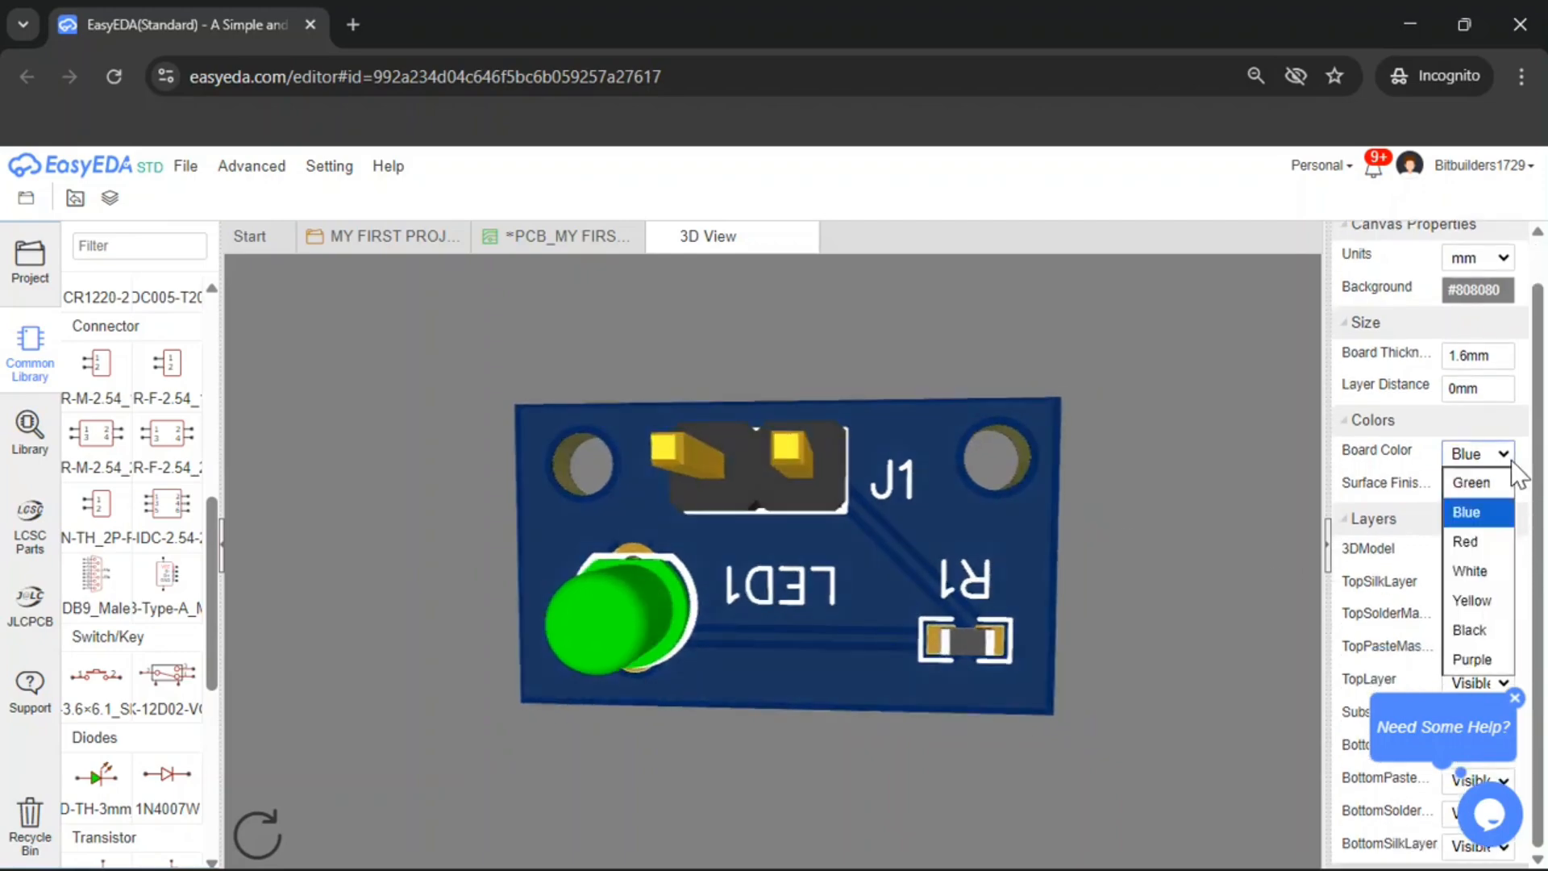
{"action": "left_click", "coordinate": [1500, 482]}
{"action": "left_click", "coordinate": [1504, 454]}
{"action": "left_click", "coordinate": [1496, 541]}
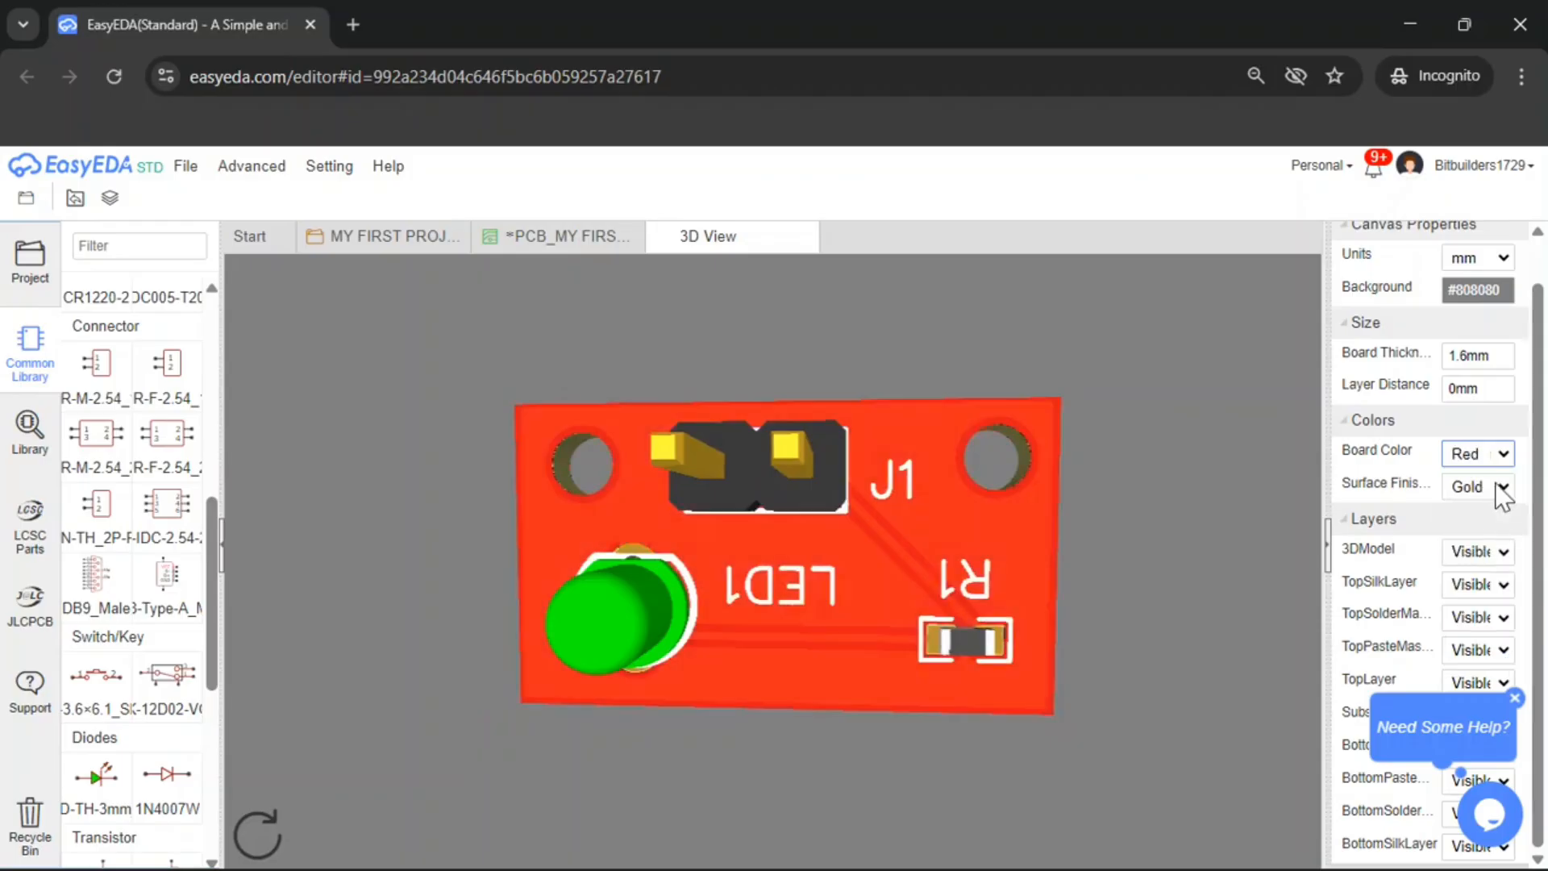
{"action": "left_click", "coordinate": [1504, 454]}
{"action": "left_click", "coordinate": [1470, 598]}
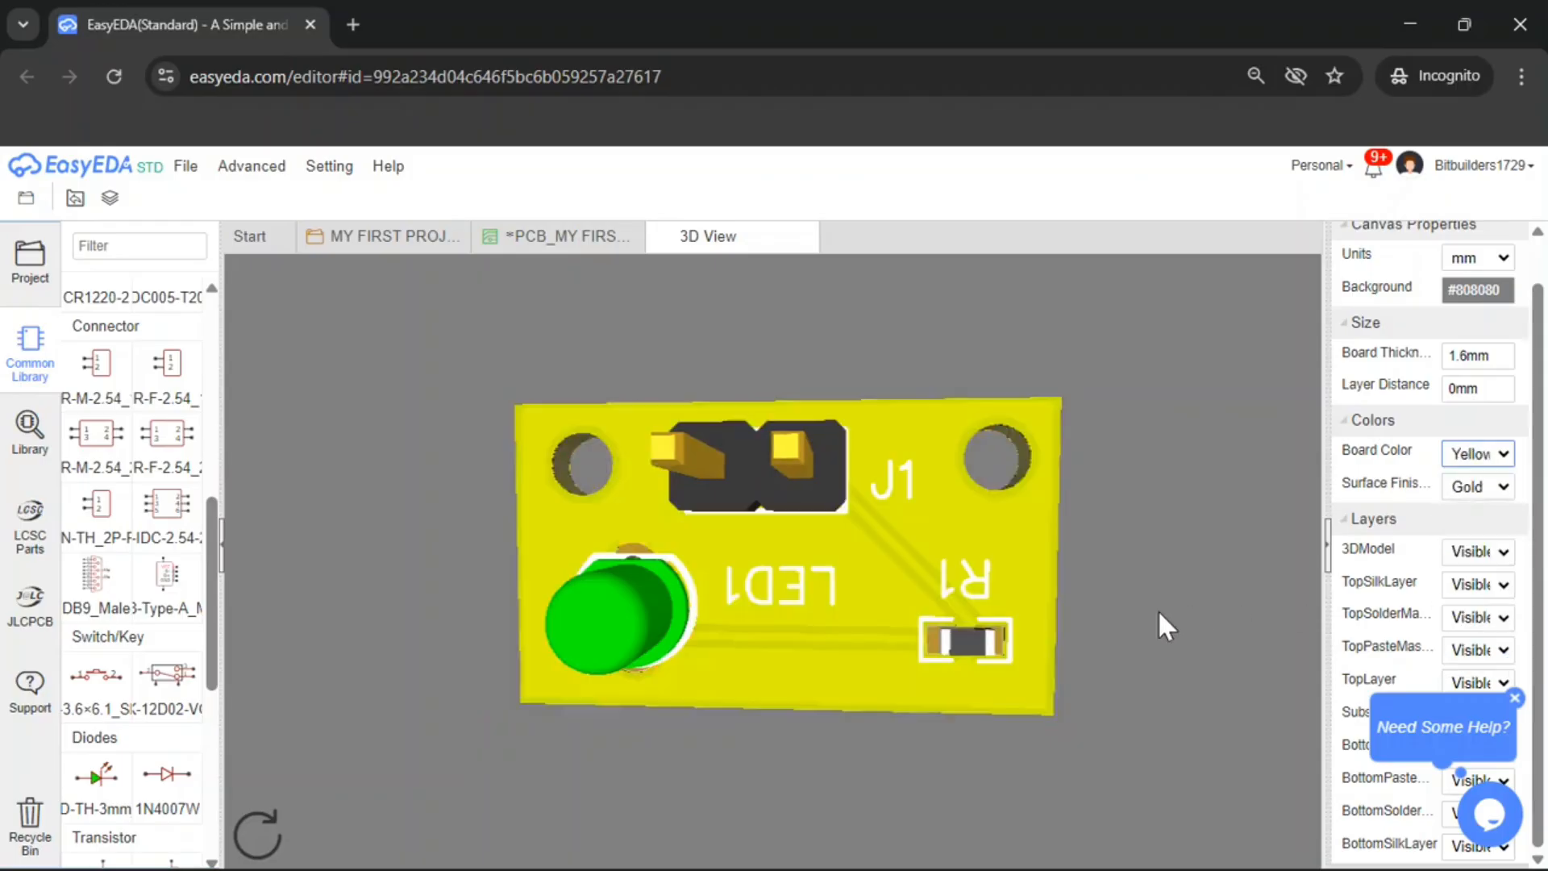
{"action": "left_click", "coordinate": [1500, 454]}
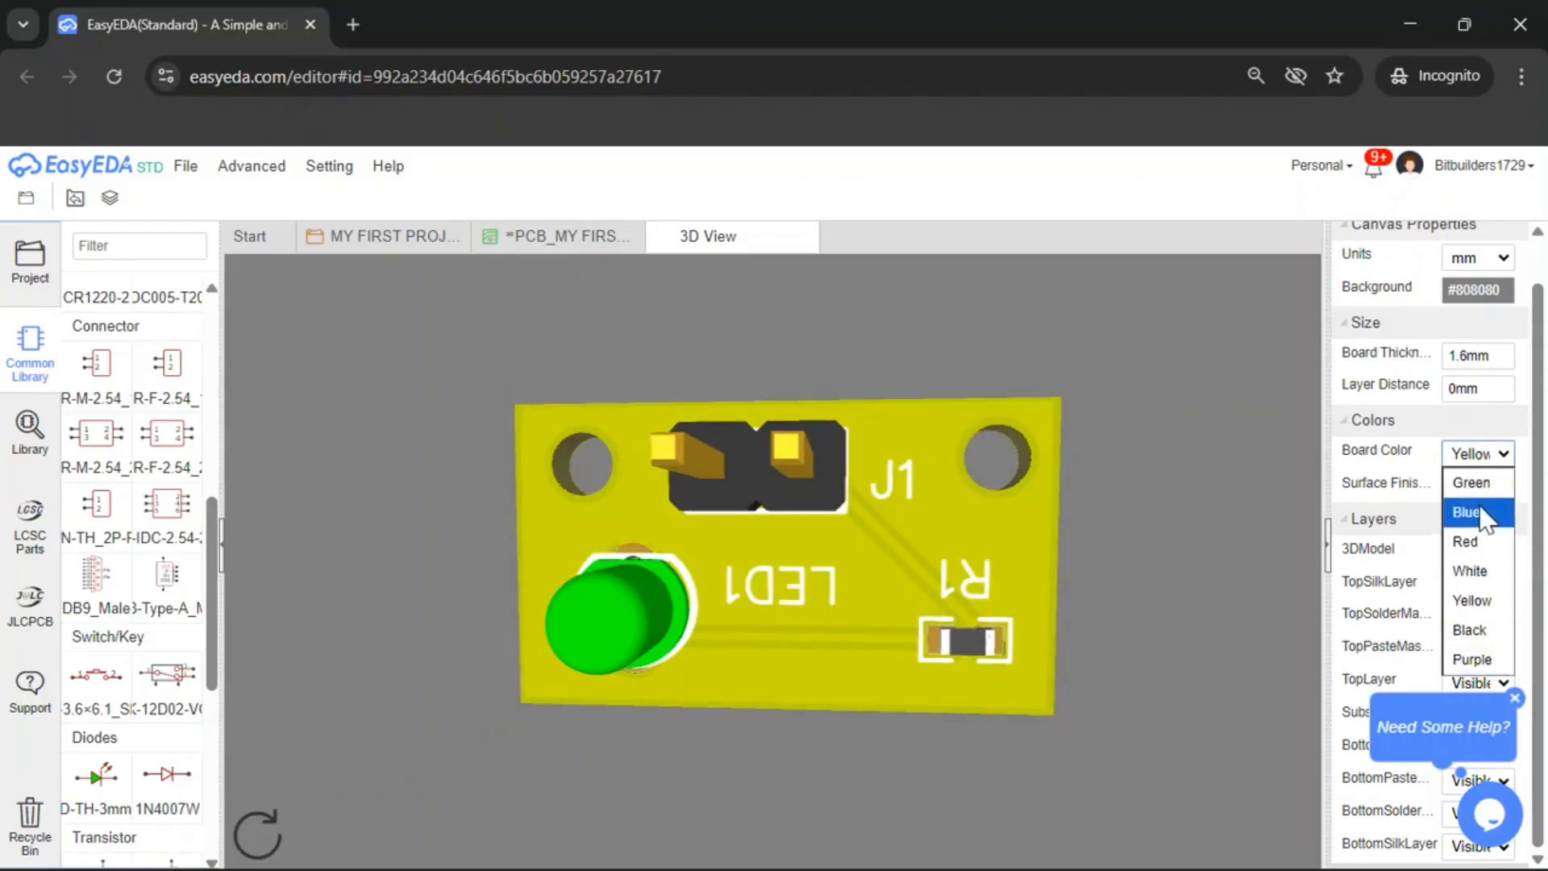
{"action": "left_click", "coordinate": [1472, 482]}
Orbit the 3D board to inspect the components, then close the 3D view
{"action": "left_click_drag", "start_coordinate": [936, 574], "coordinate": [994, 617]}
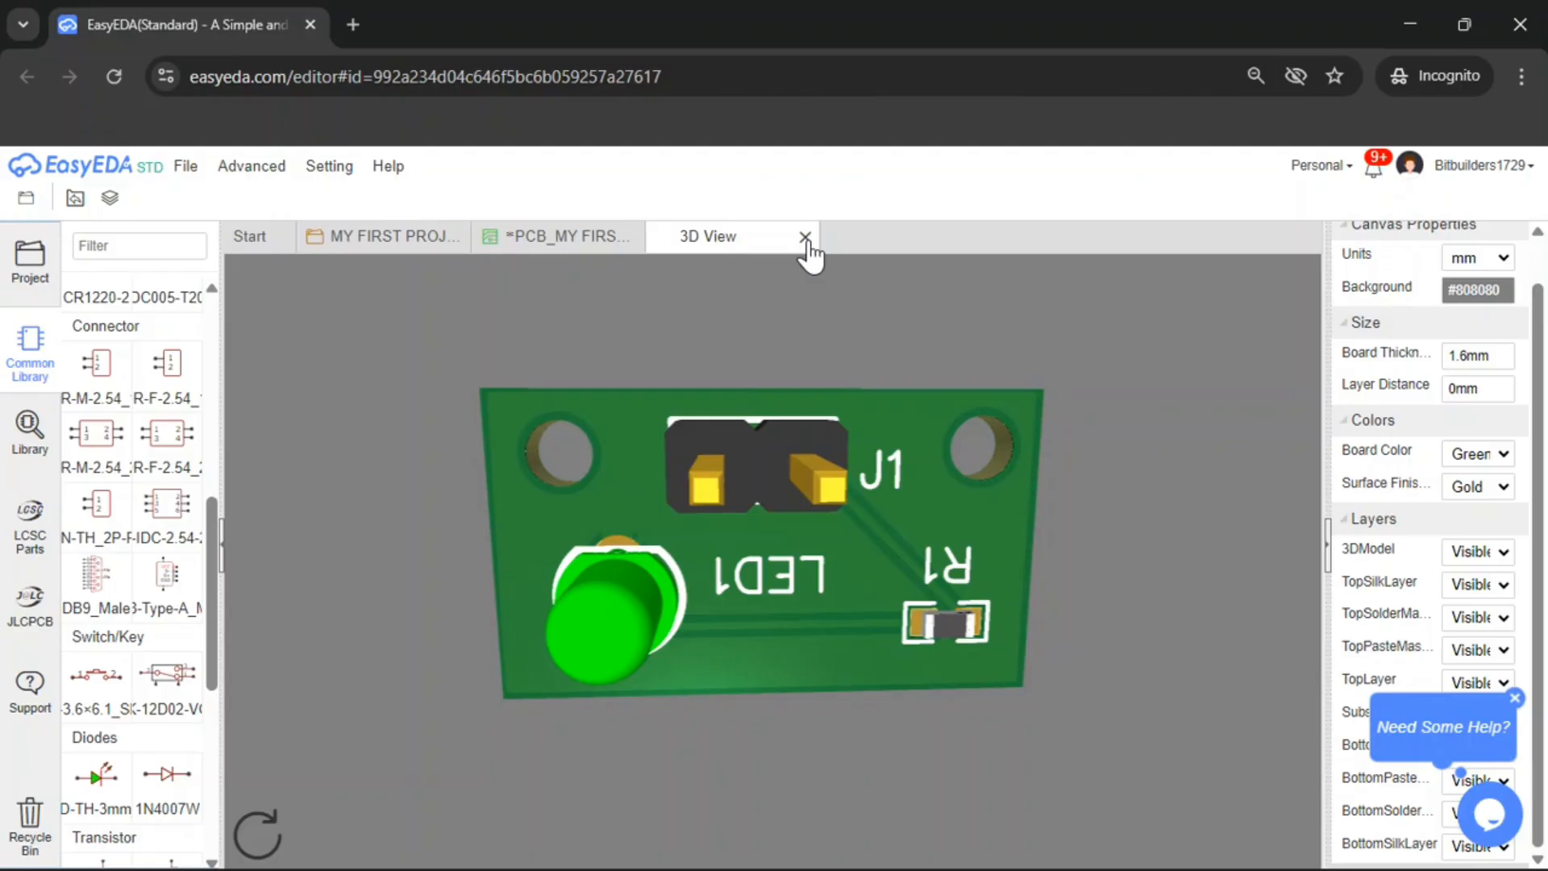
{"action": "left_click_drag", "start_coordinate": [921, 556], "coordinate": [921, 518]}
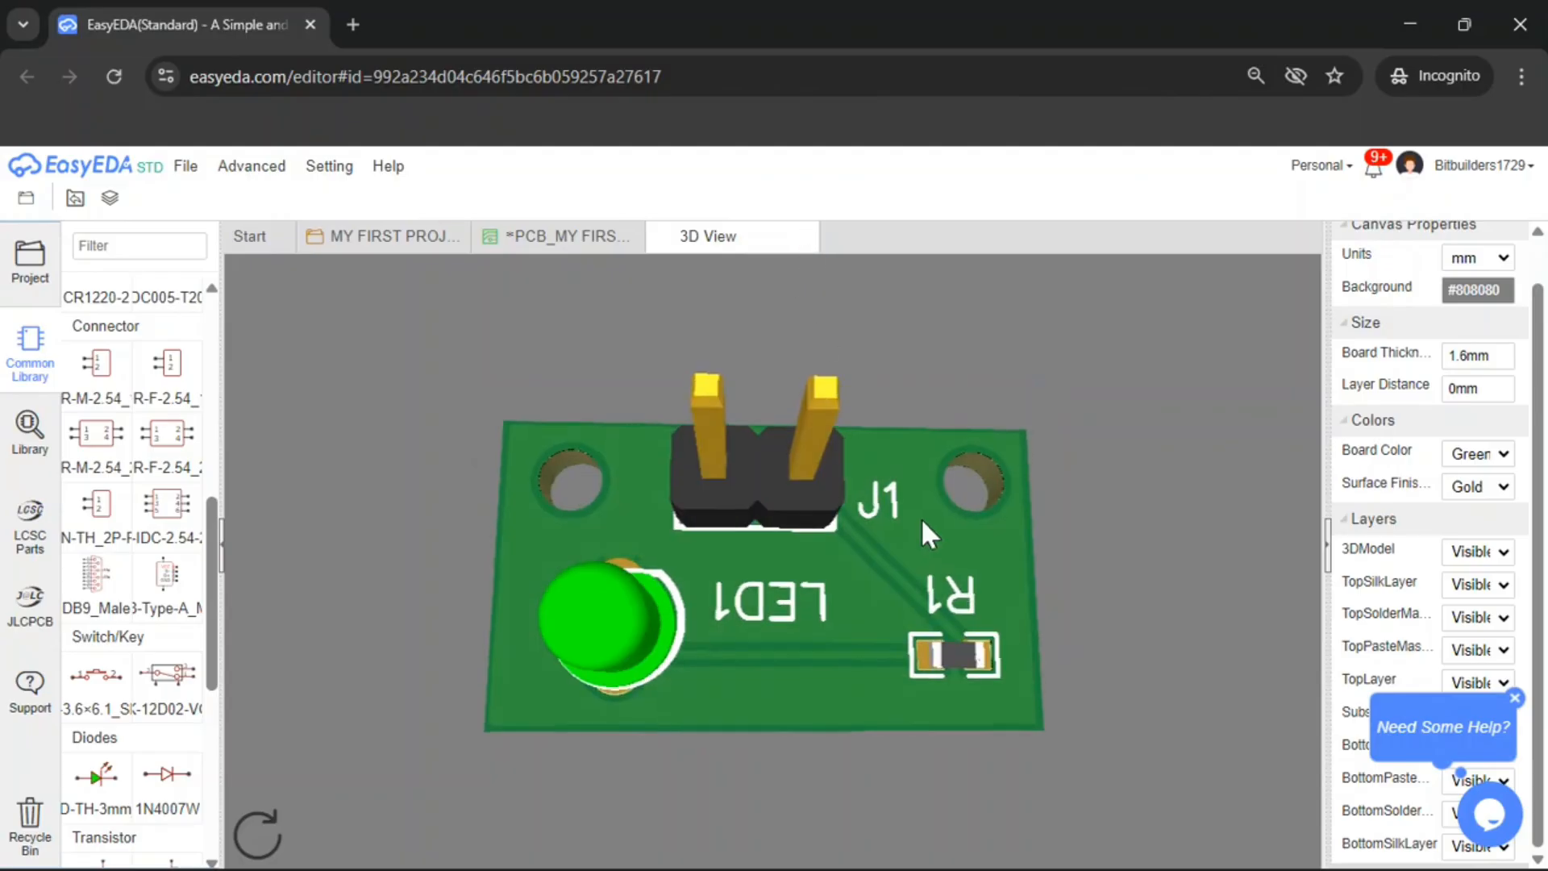
{"action": "left_click", "coordinate": [805, 238]}
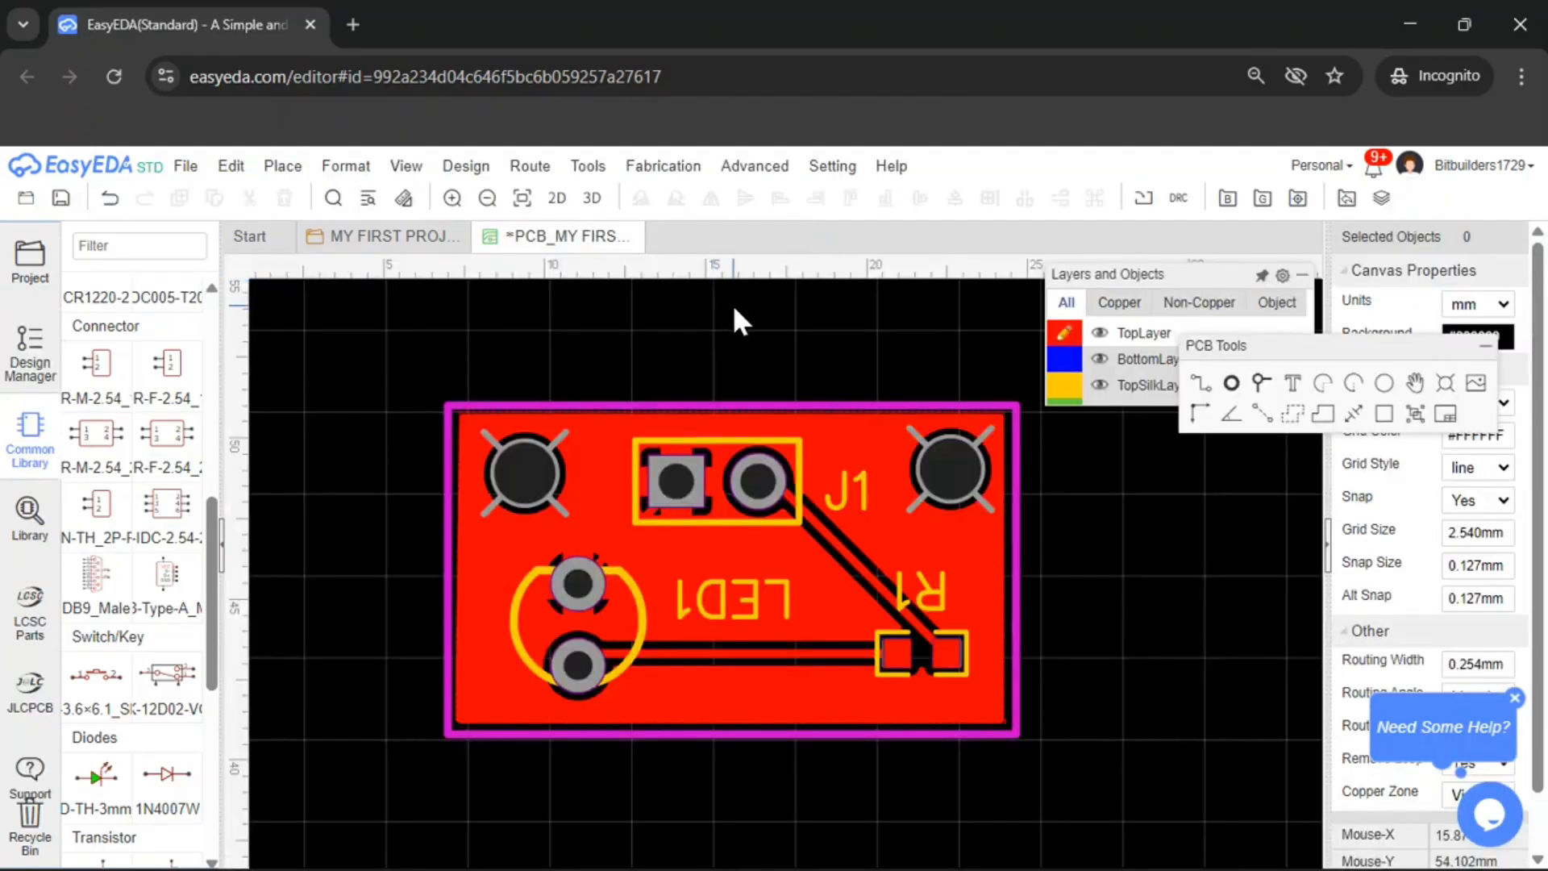